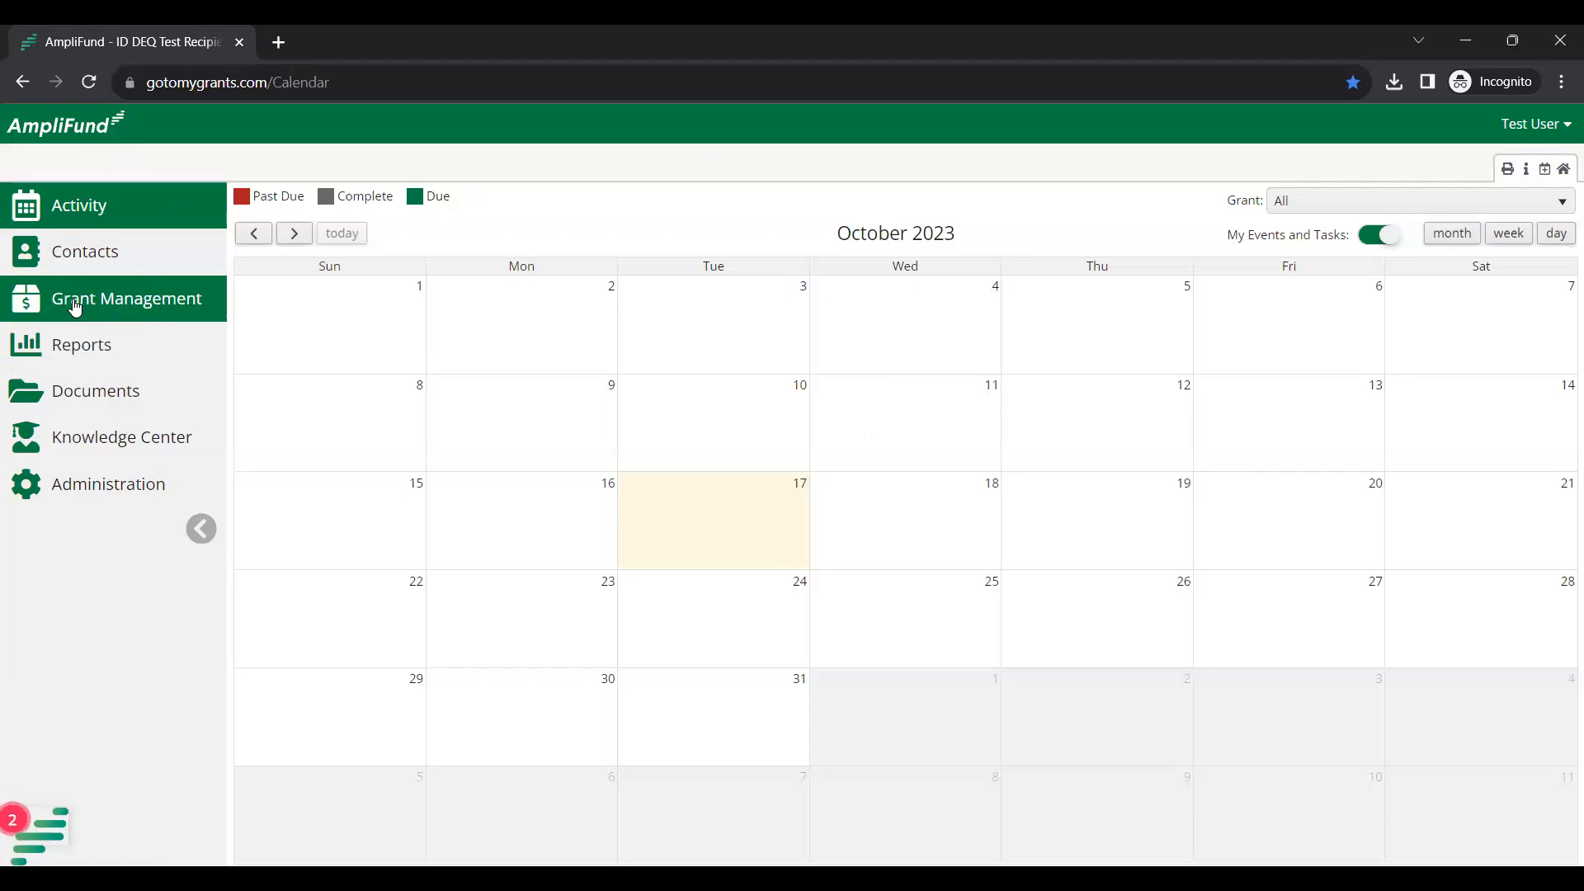
Go to Grant Management > Grants to list ID DEQ Test Award and TEST Award 2.
{"action": "left_click", "coordinate": [75, 307]}
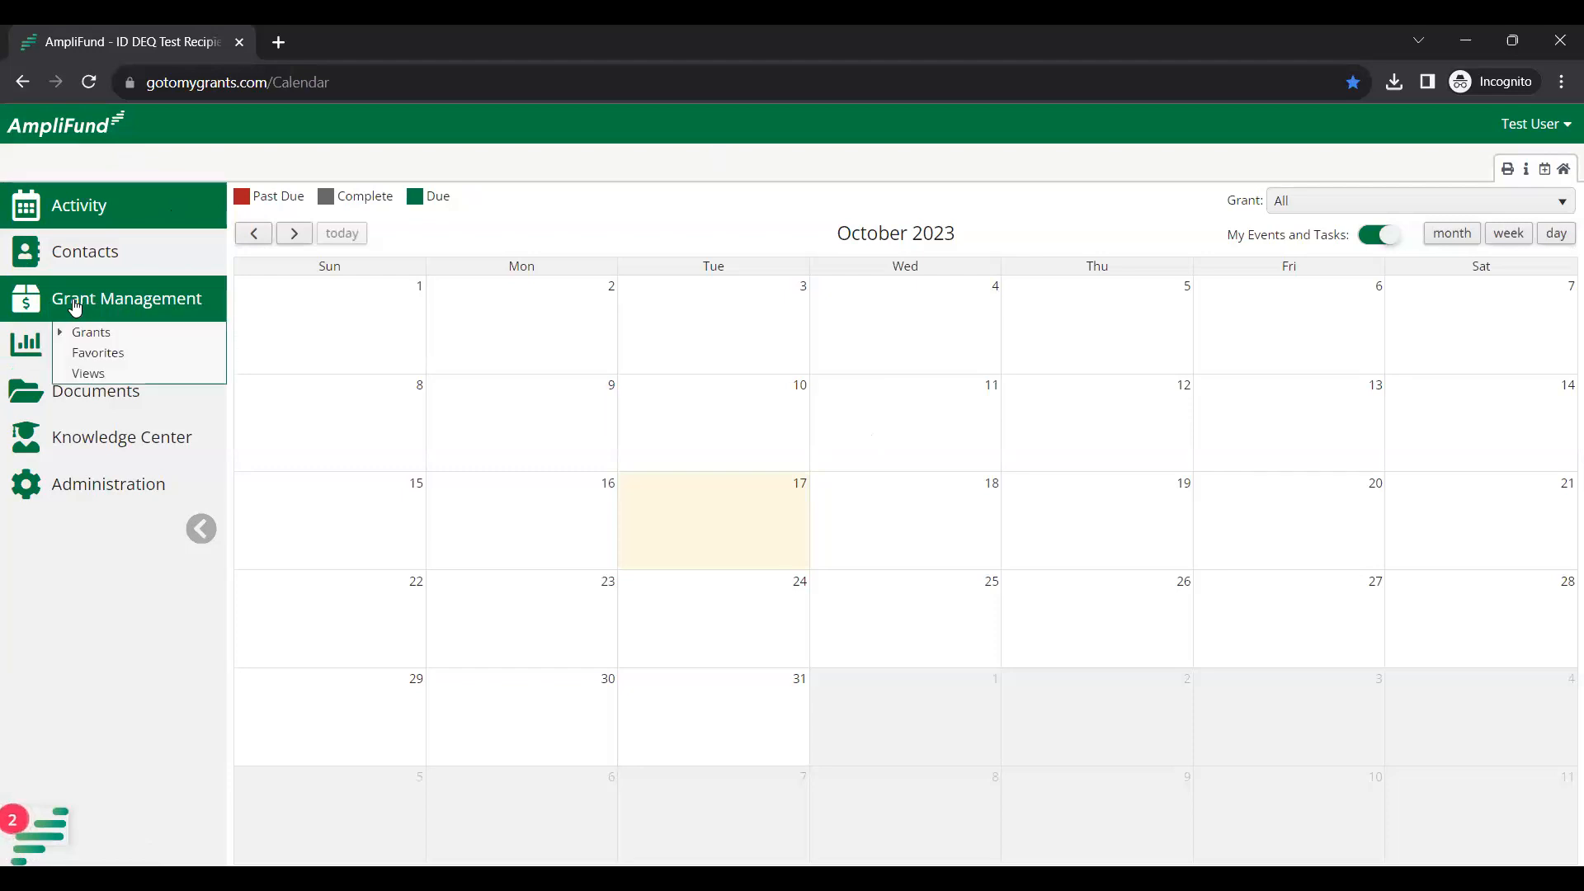
{"action": "left_click", "coordinate": [101, 333]}
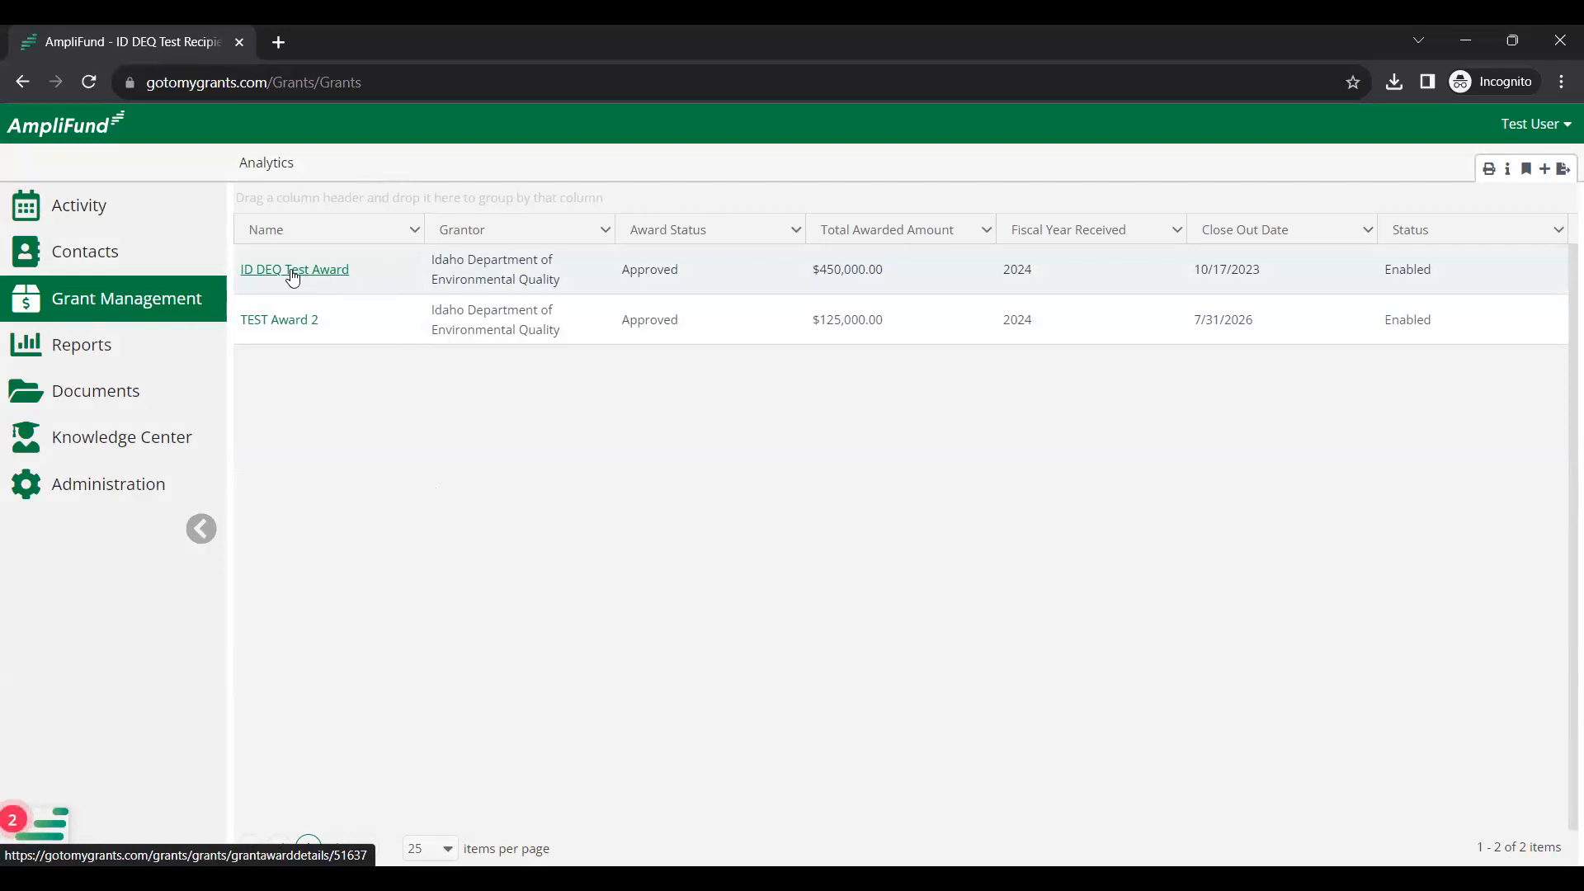
Open ID DEQ Test Award from the grants list.
{"action": "left_click", "coordinate": [293, 271]}
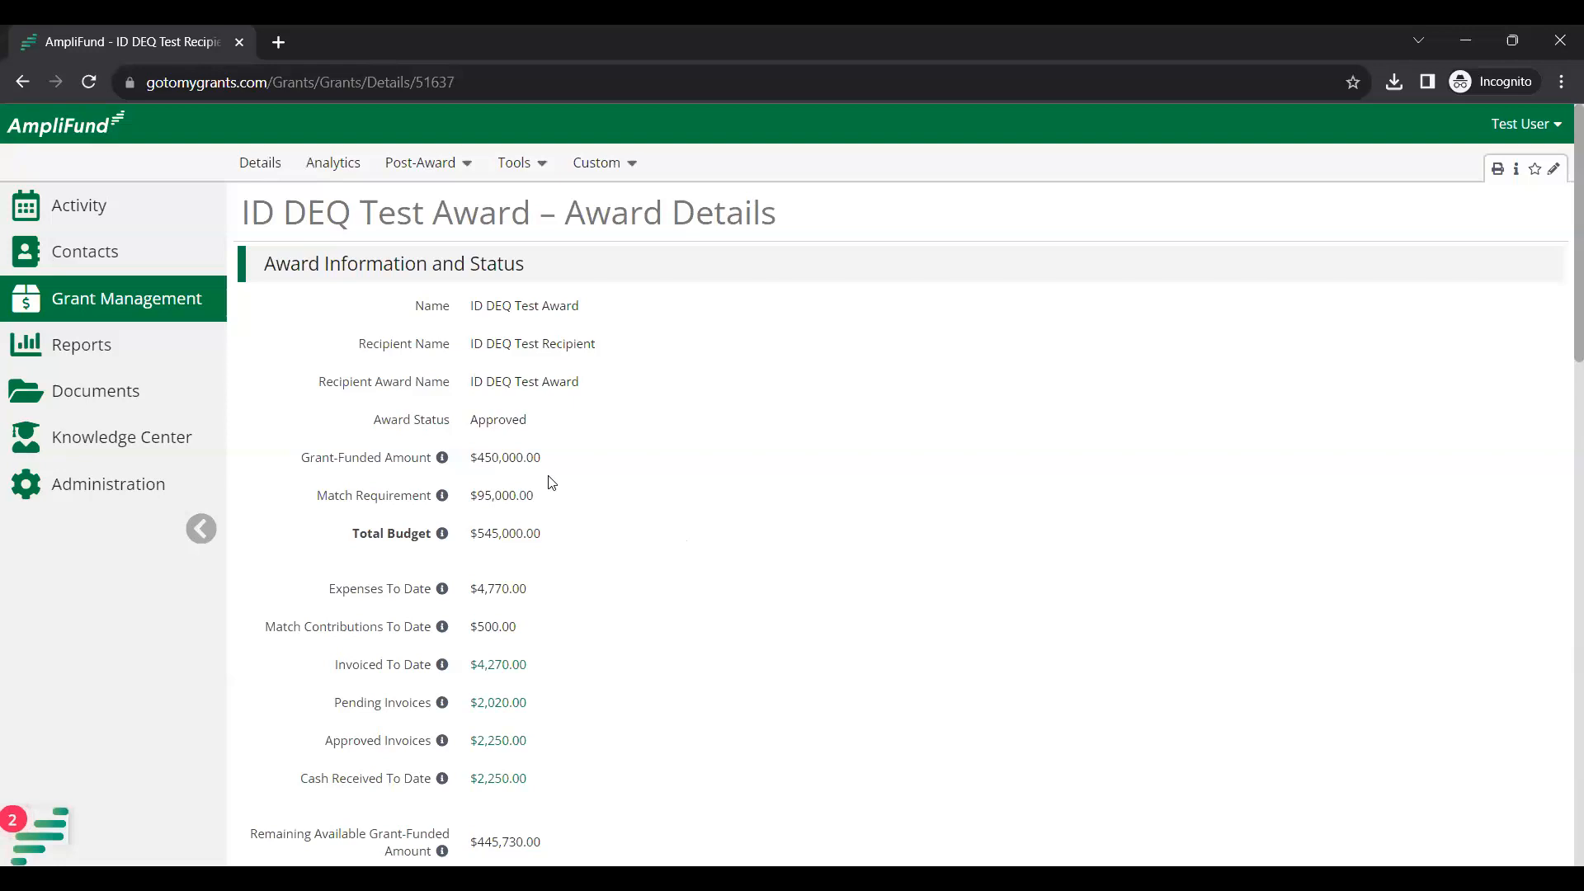
Open the award's Post-Award > Financial > Budget page.
{"action": "left_click", "coordinate": [465, 165]}
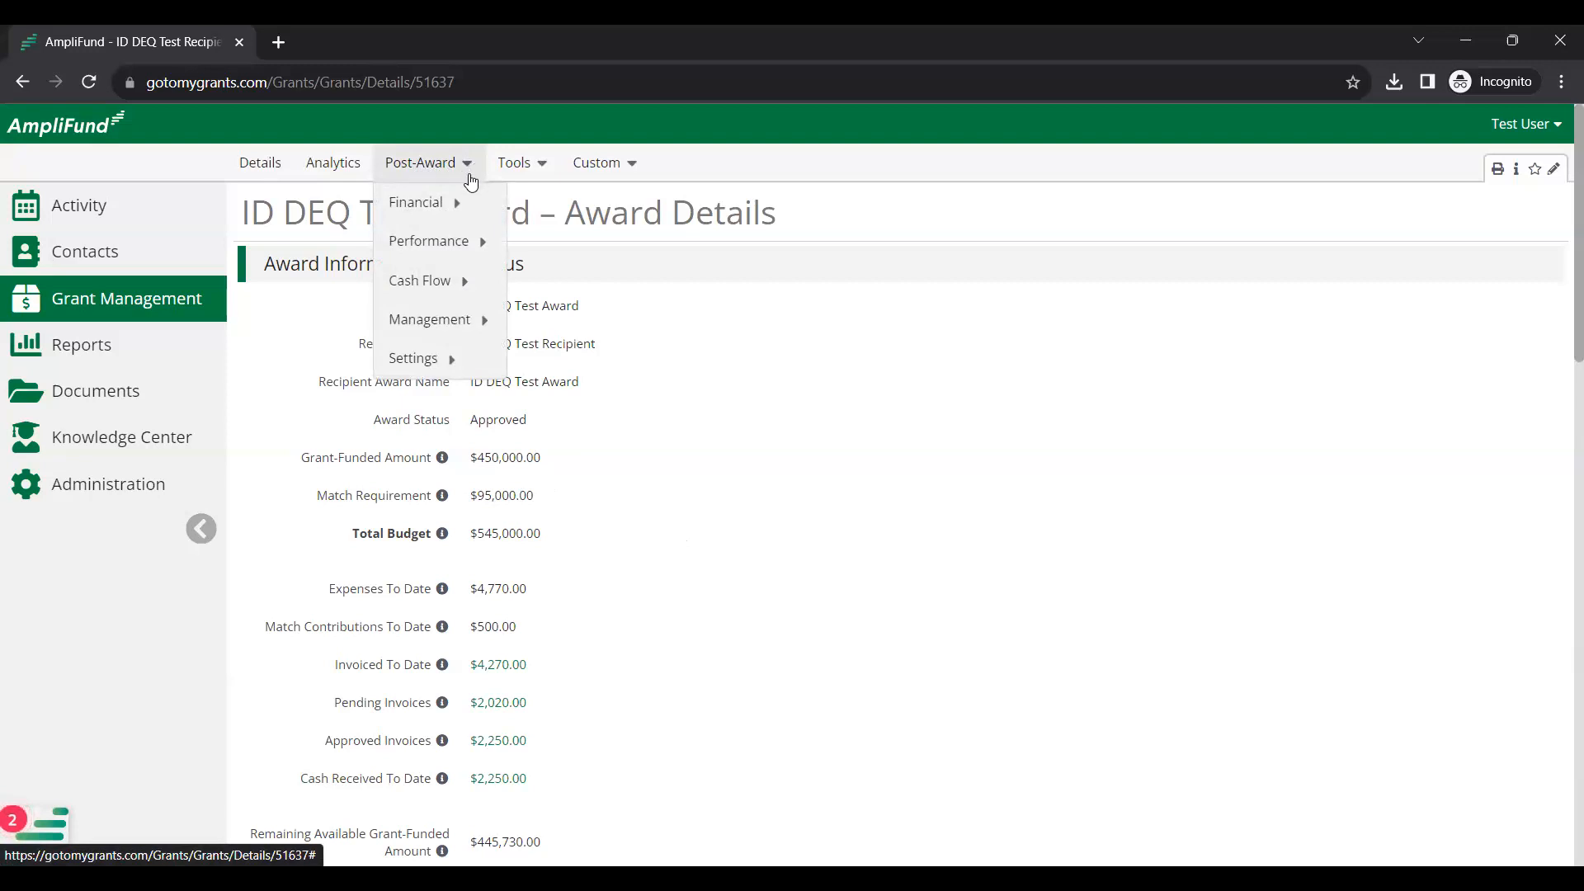
{"action": "mouse_move", "coordinate": [431, 211]}
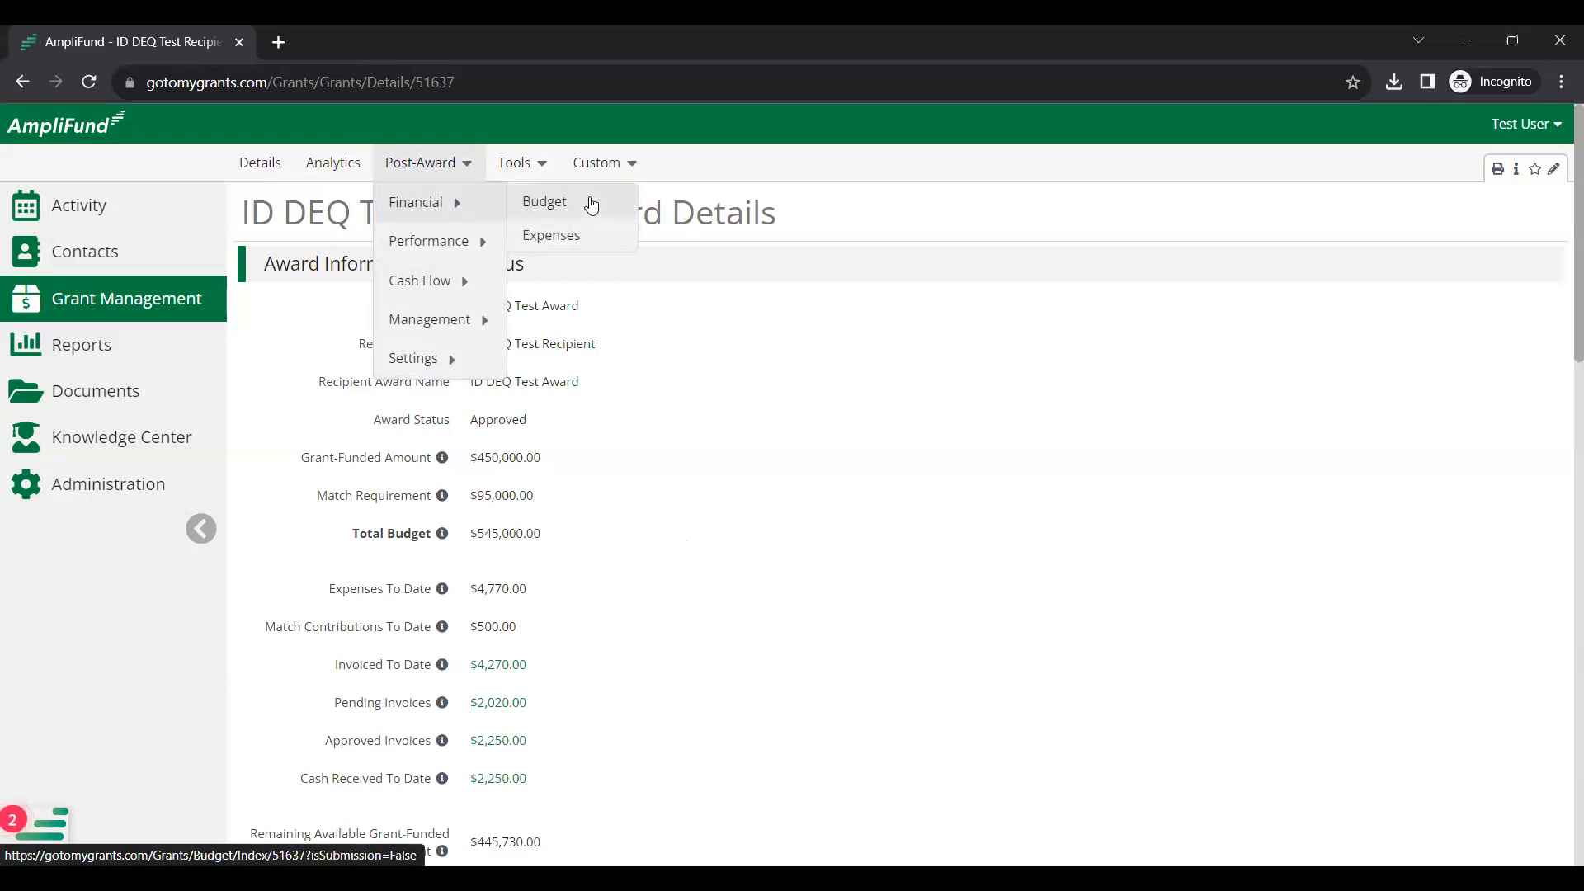
{"action": "left_click", "coordinate": [591, 205]}
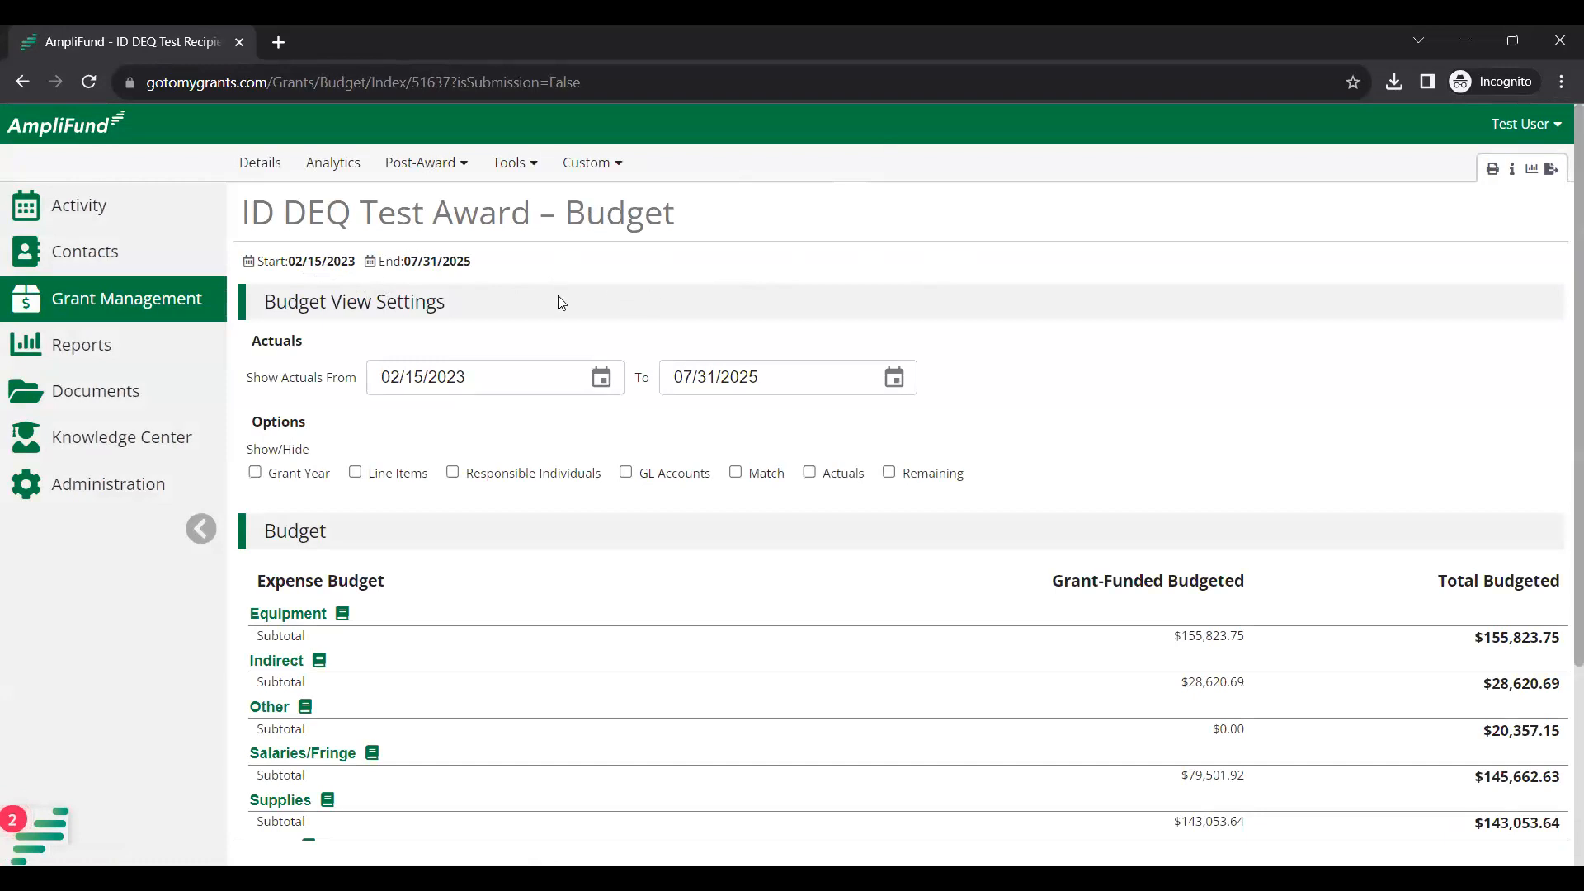
Turn on Line Items so each budget expense category lists its individual items.
{"action": "scroll", "coordinate": [976, 345], "scroll_direction": "down", "scroll_amount": 1}
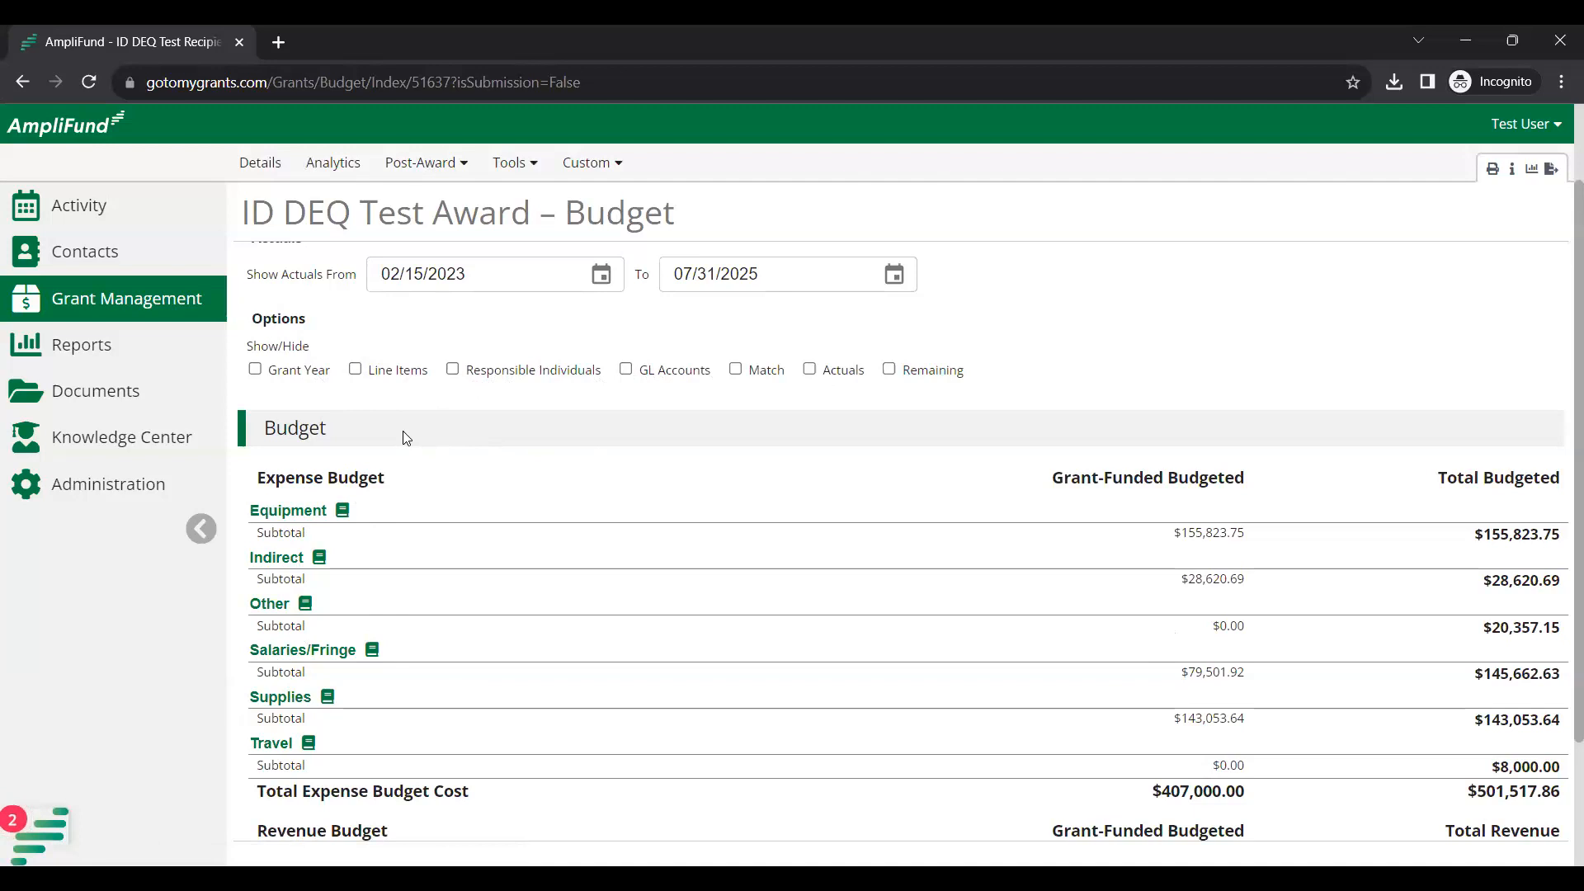
{"action": "left_click", "coordinate": [356, 369]}
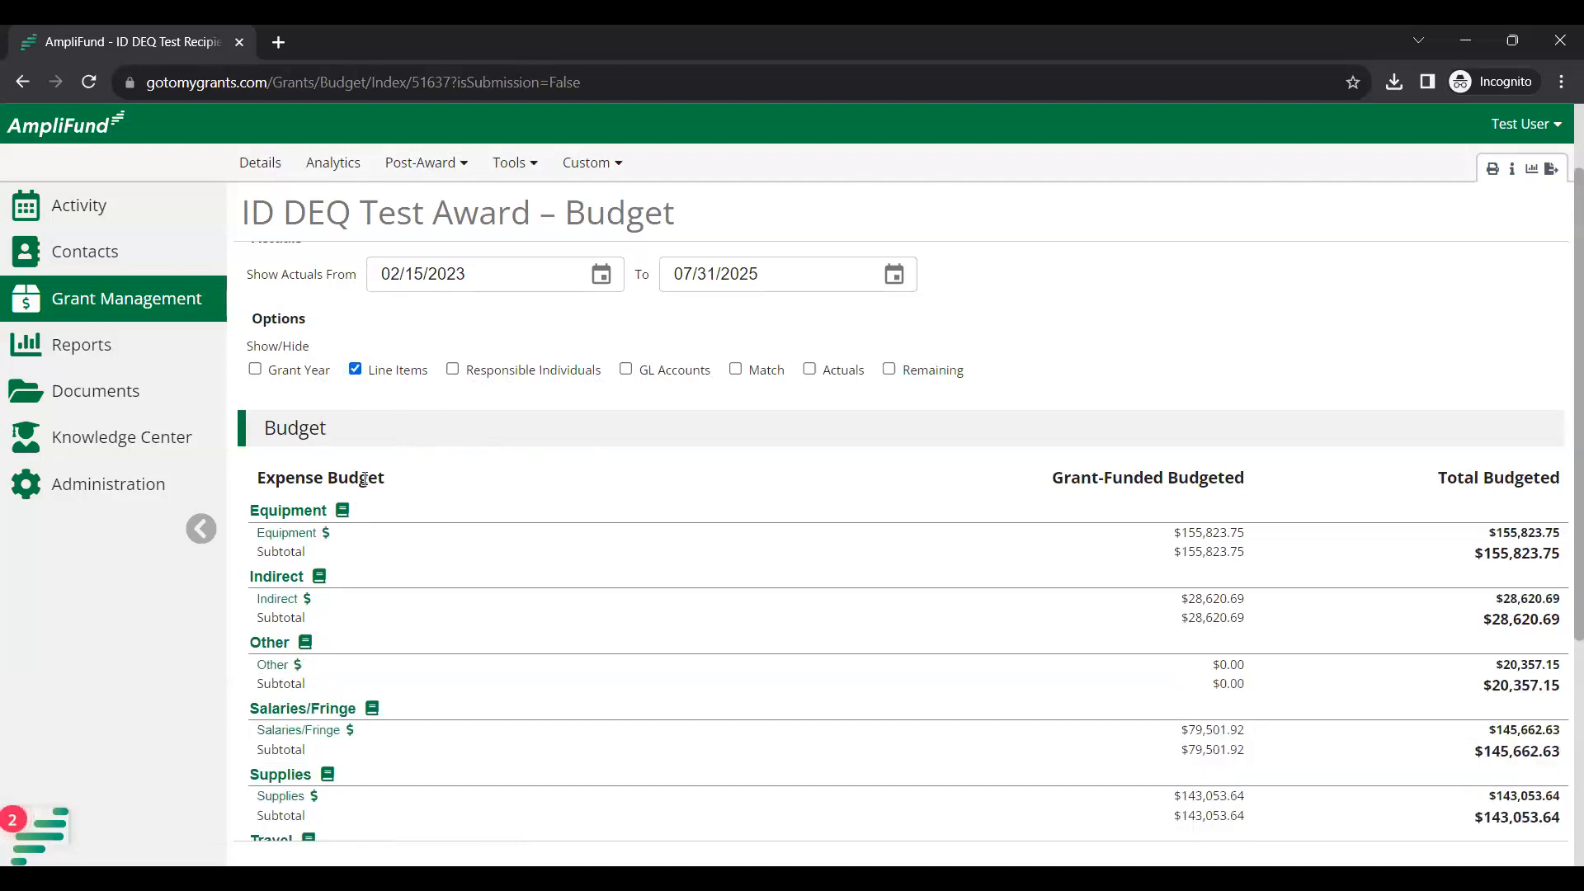
{"action": "scroll", "coordinate": [402, 523], "scroll_direction": "down", "scroll_amount": 1}
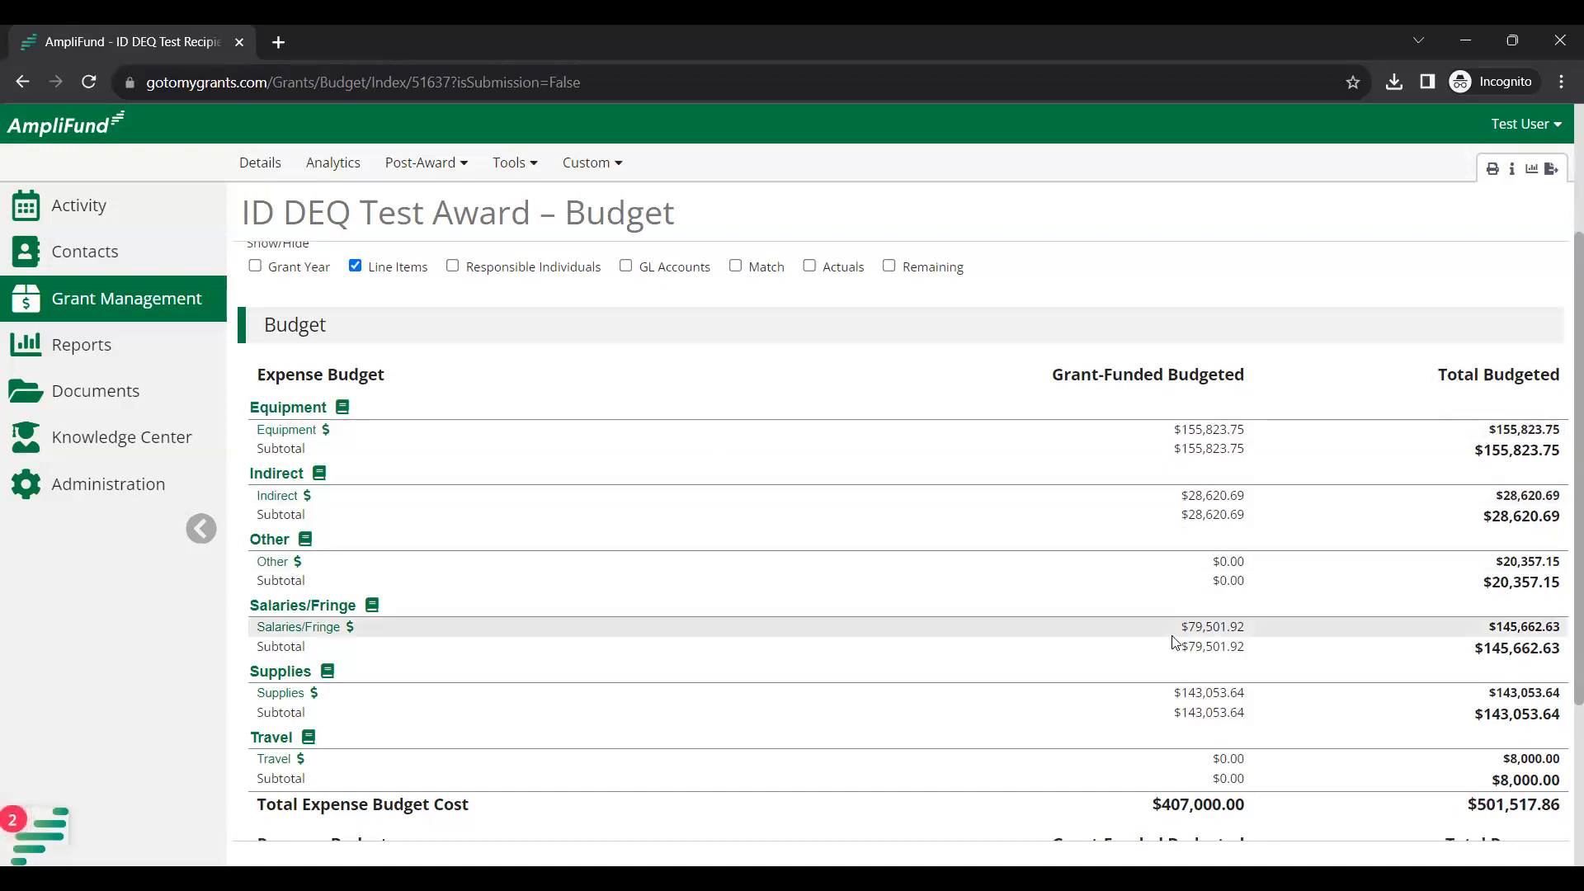
{"action": "scroll", "coordinate": [541, 326], "scroll_direction": "up", "scroll_amount": 2}
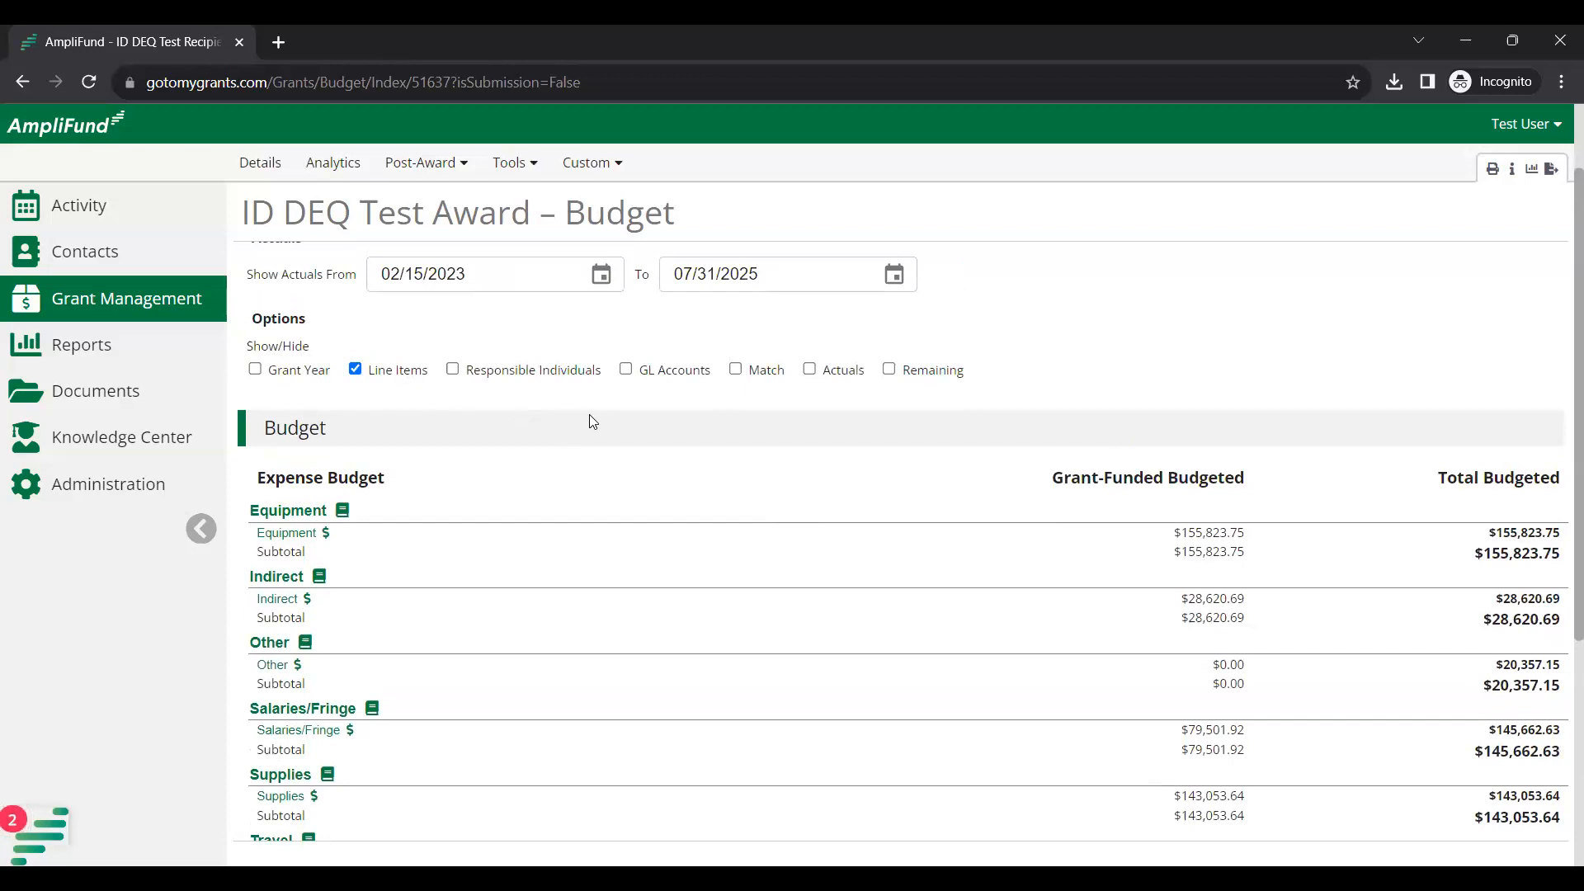
Show the Match Budgeted column and review the Salaries/Fringe total of $145,662.63.
{"action": "left_click", "coordinate": [736, 370]}
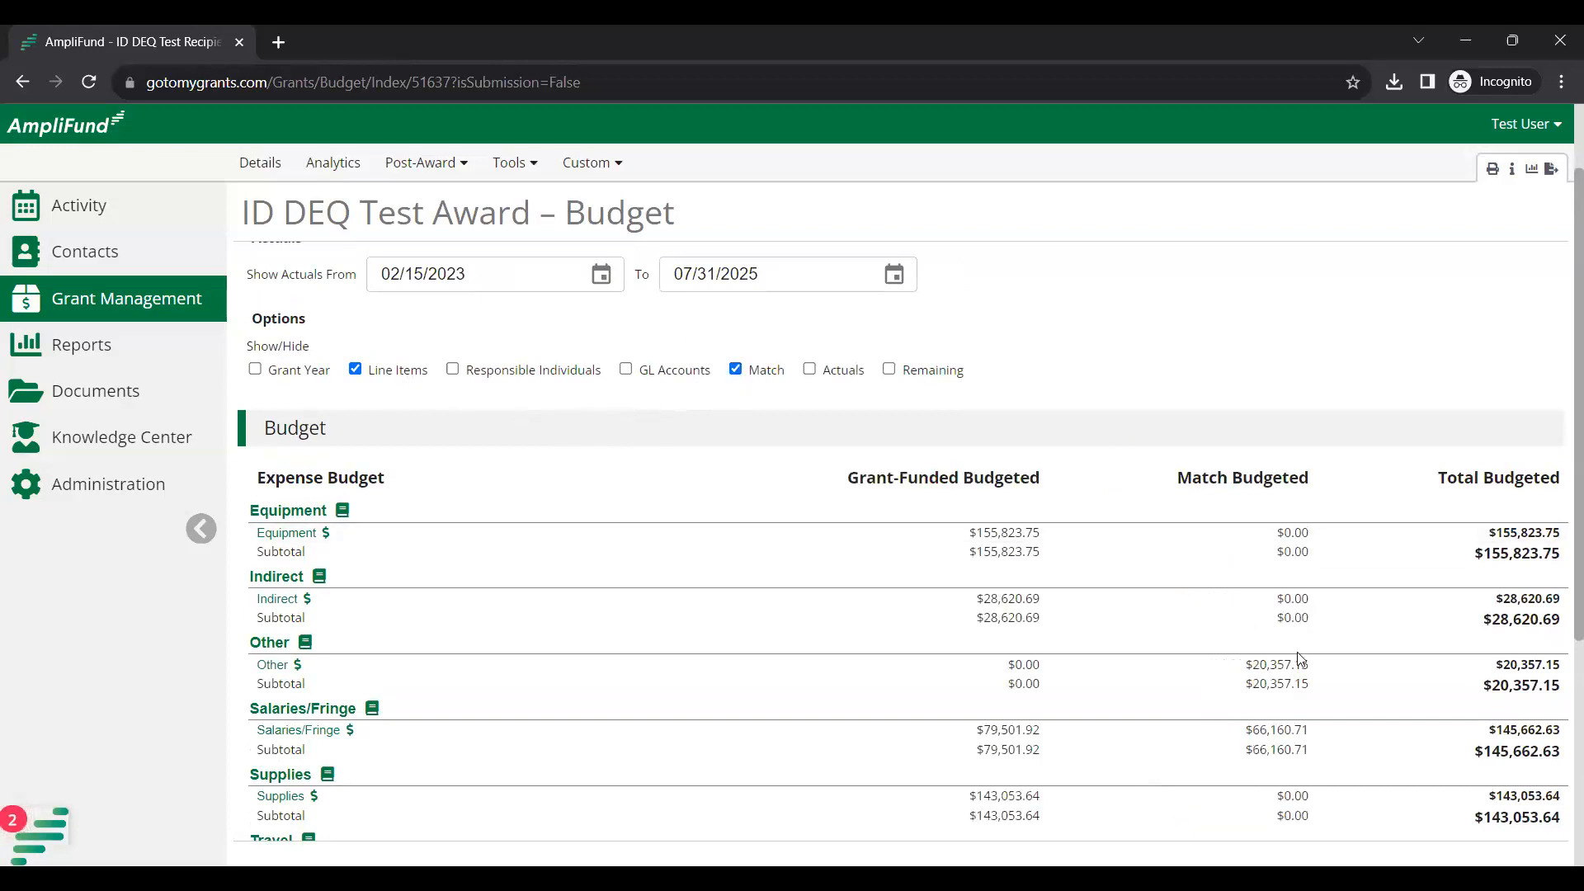
{"action": "scroll", "coordinate": [1295, 652], "scroll_direction": "down", "scroll_amount": 1}
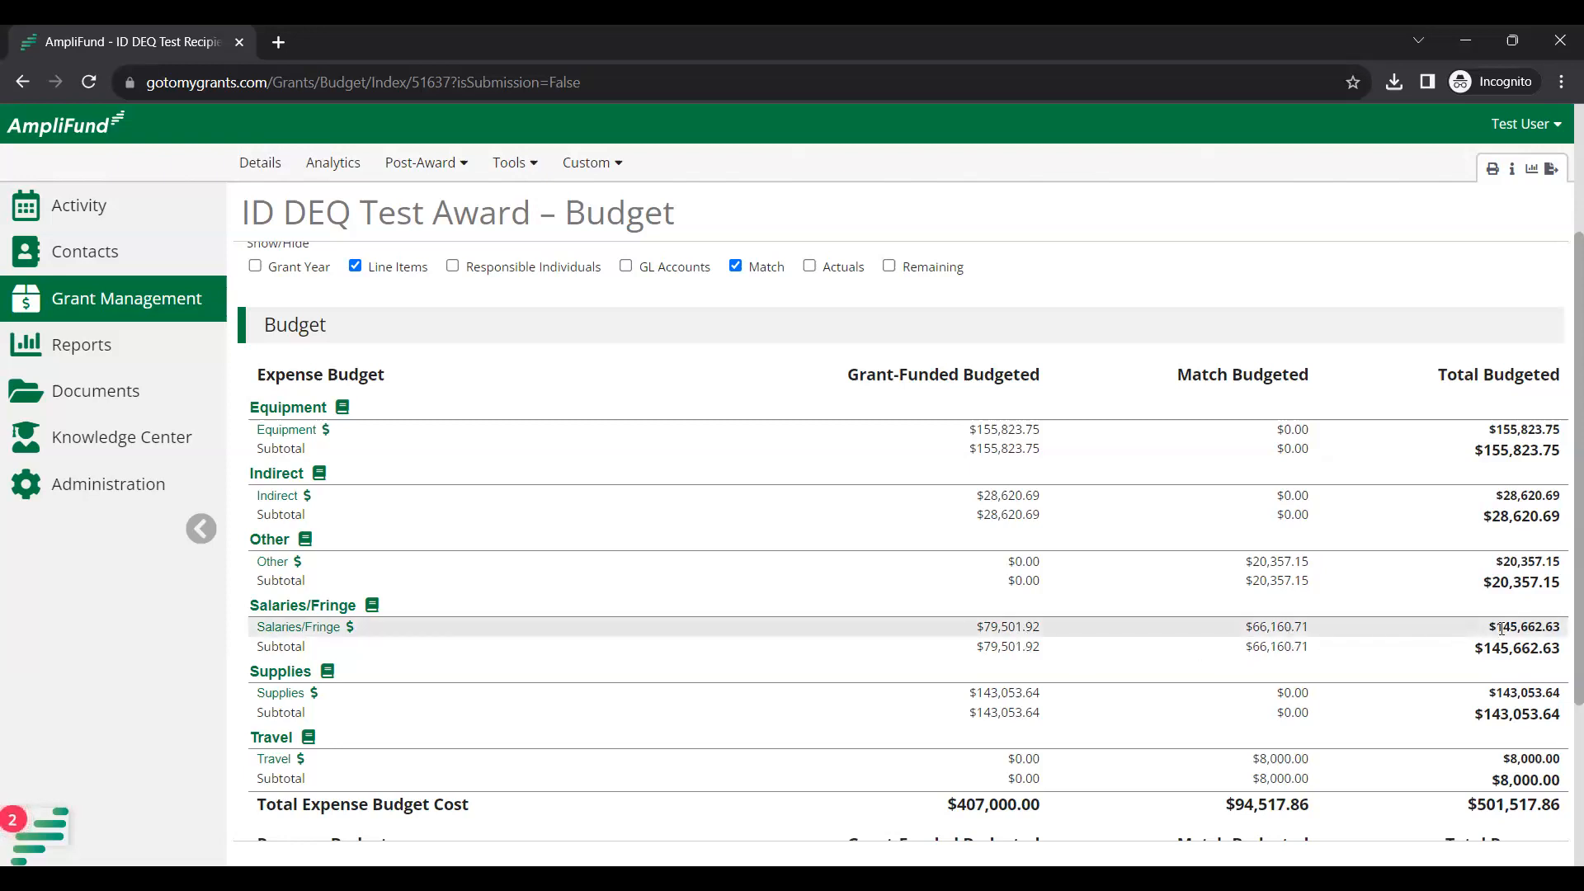
{"action": "left_click_drag", "start_coordinate": [1489, 629], "coordinate": [1563, 629]}
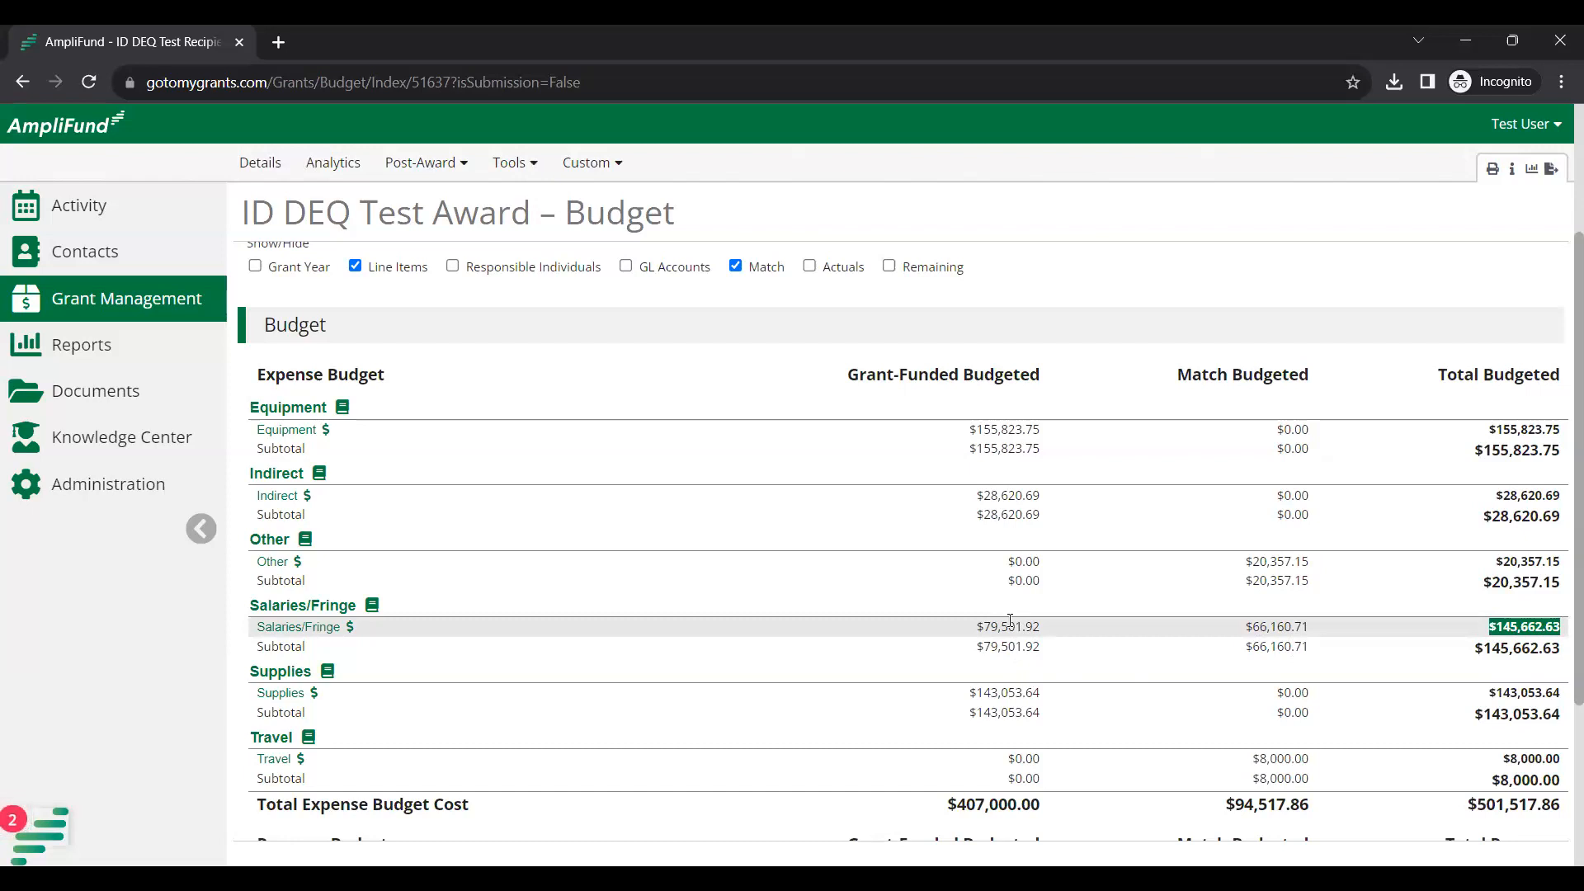
{"action": "scroll", "coordinate": [565, 413], "scroll_direction": "up", "scroll_amount": 2}
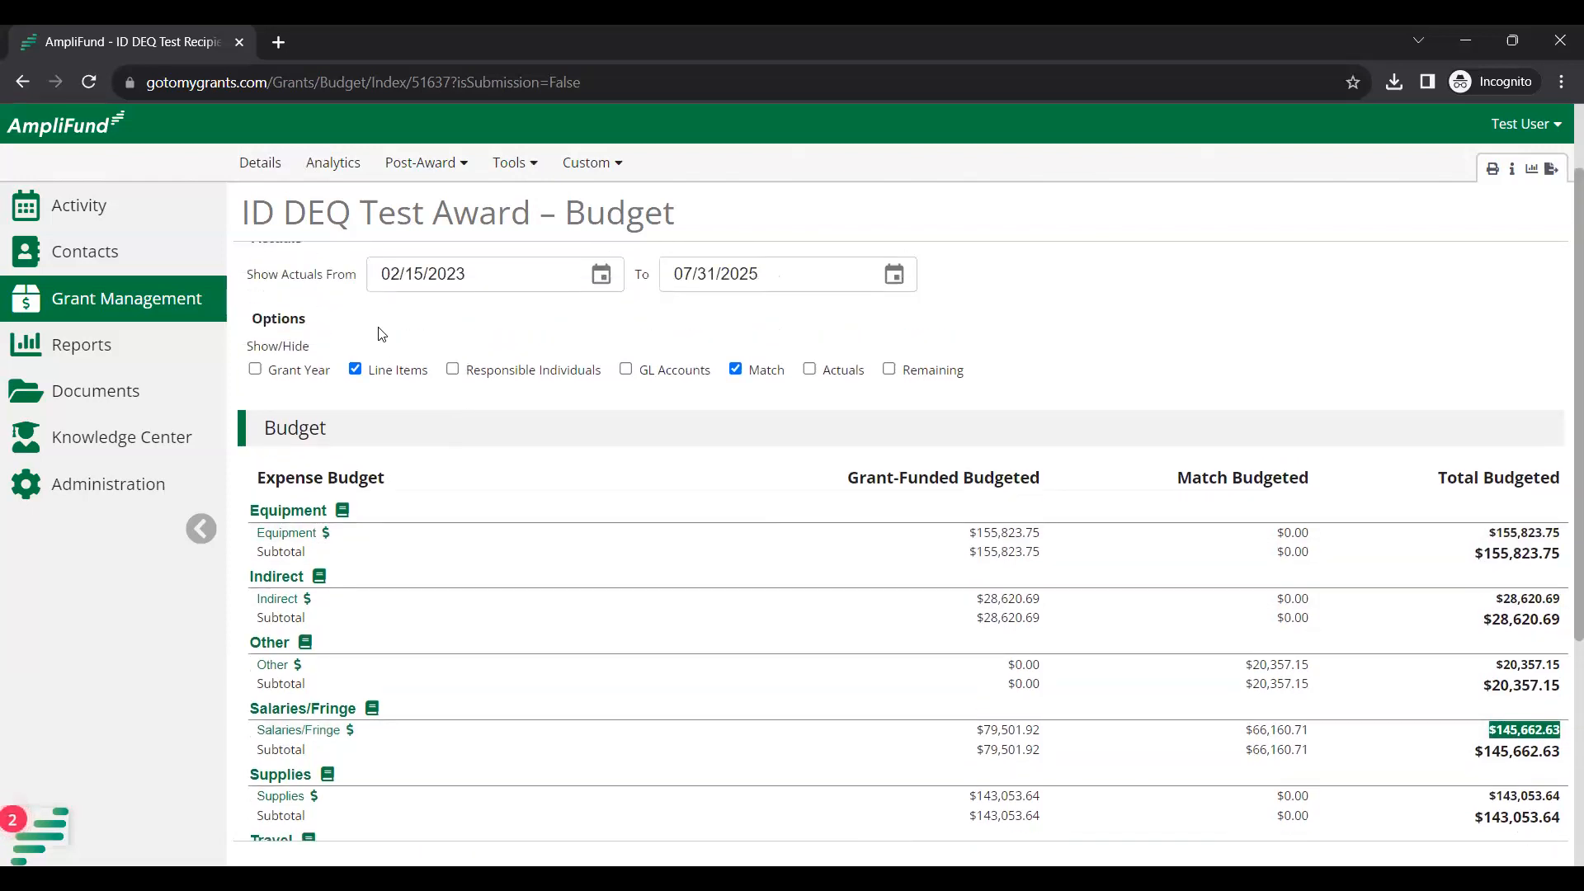
{"action": "scroll", "coordinate": [582, 510], "scroll_direction": "down", "scroll_amount": 2}
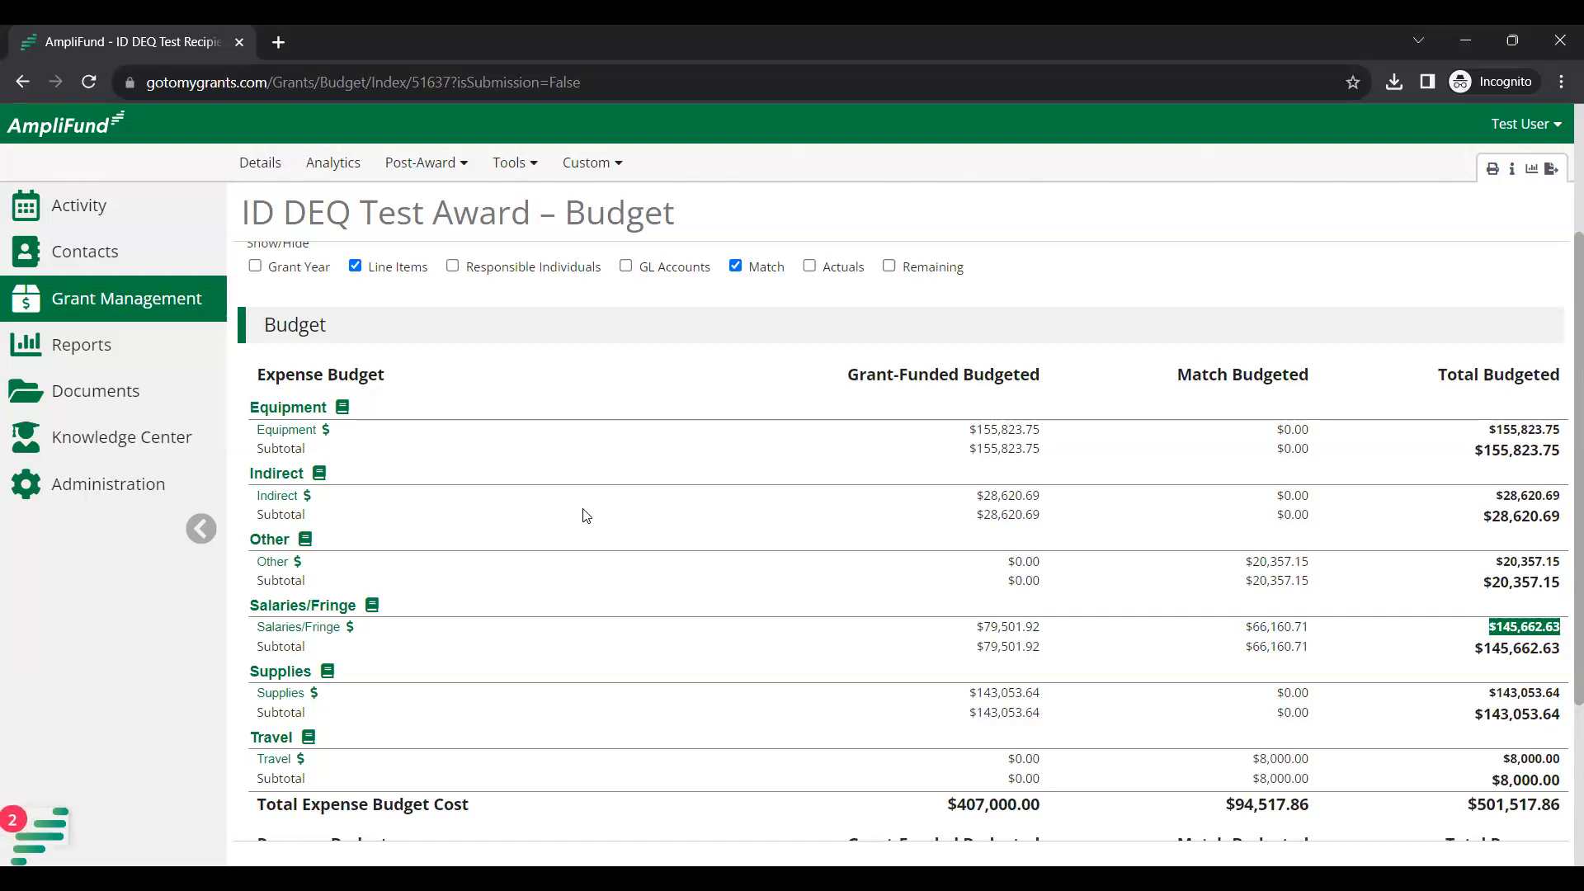
{"action": "scroll", "coordinate": [954, 485], "scroll_direction": "up", "scroll_amount": 1}
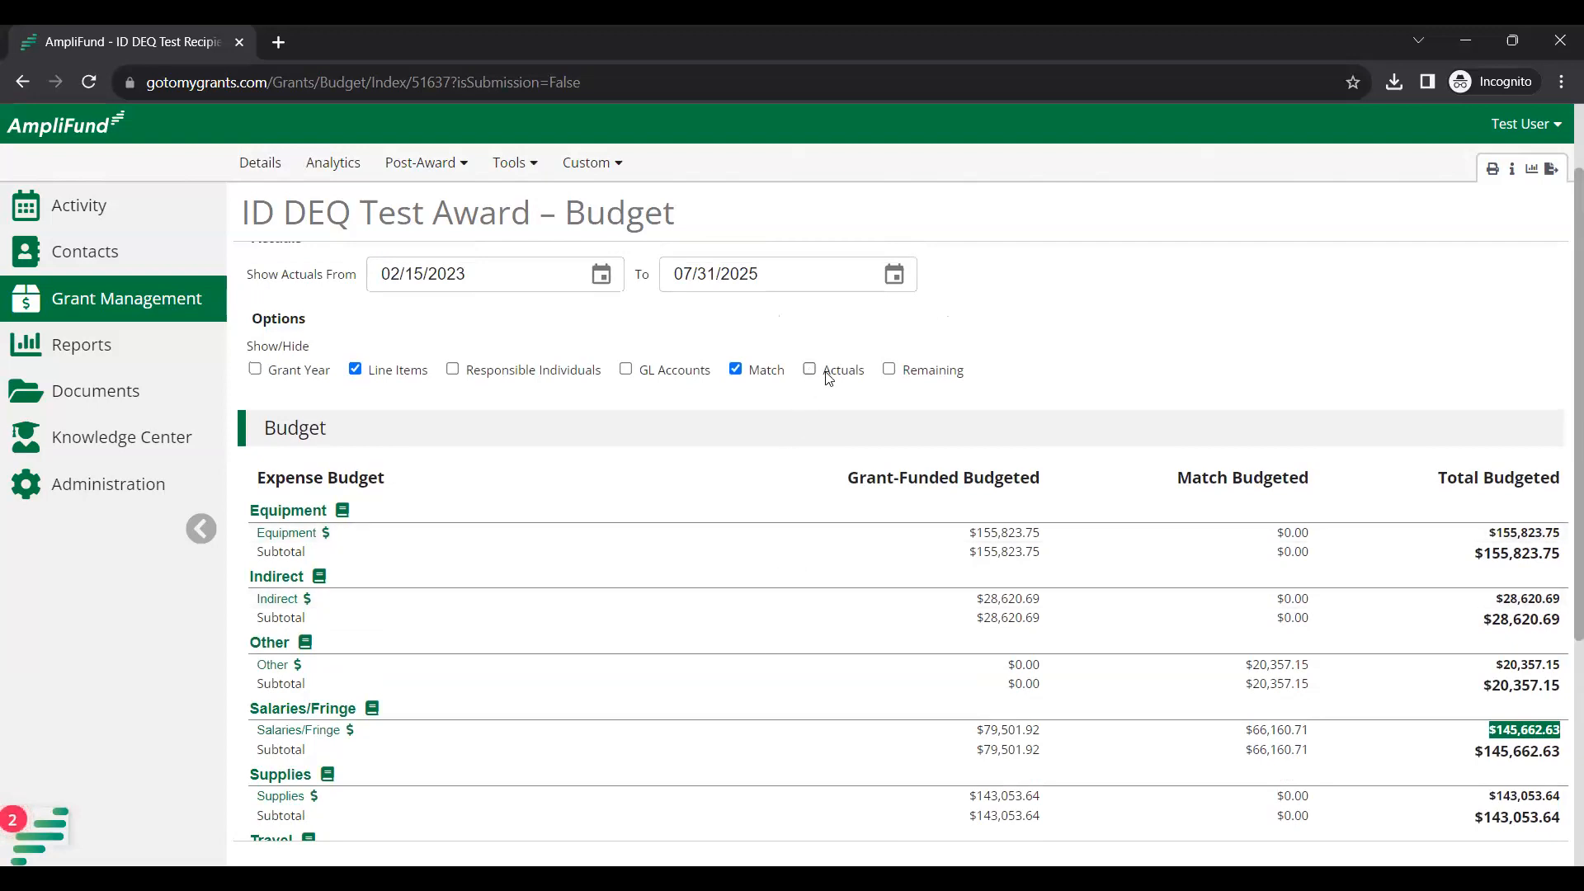
Add the Actuals and Remaining columns to the budget table, then return to the top.
{"action": "left_click_drag", "start_coordinate": [826, 377], "coordinate": [858, 377]}
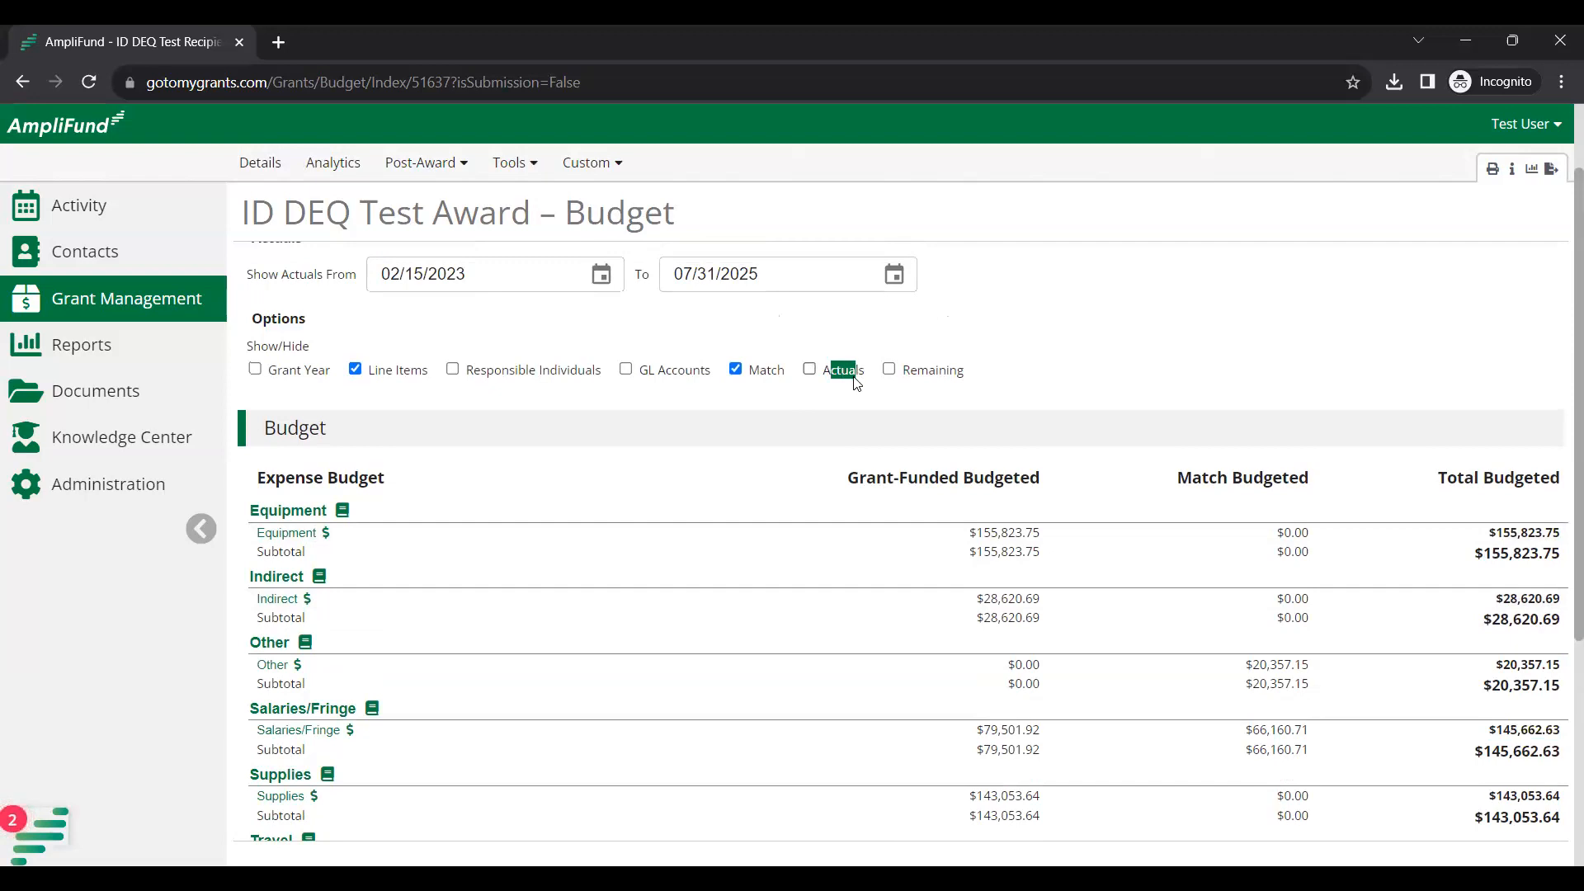
{"action": "left_click", "coordinate": [857, 377]}
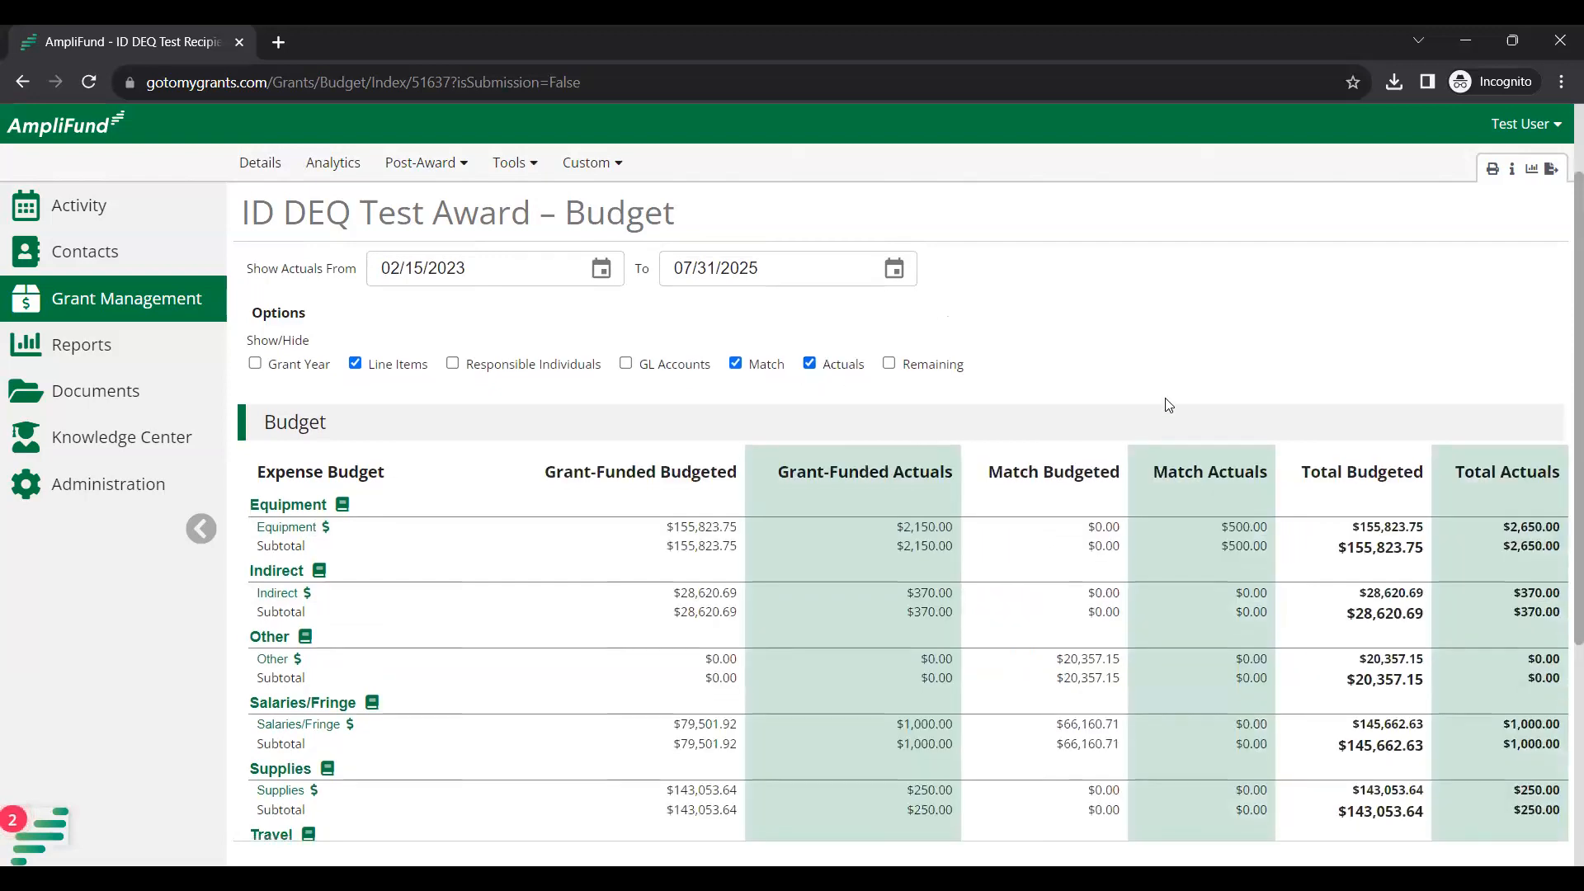
{"action": "scroll", "coordinate": [1001, 442], "scroll_direction": "down", "scroll_amount": 1}
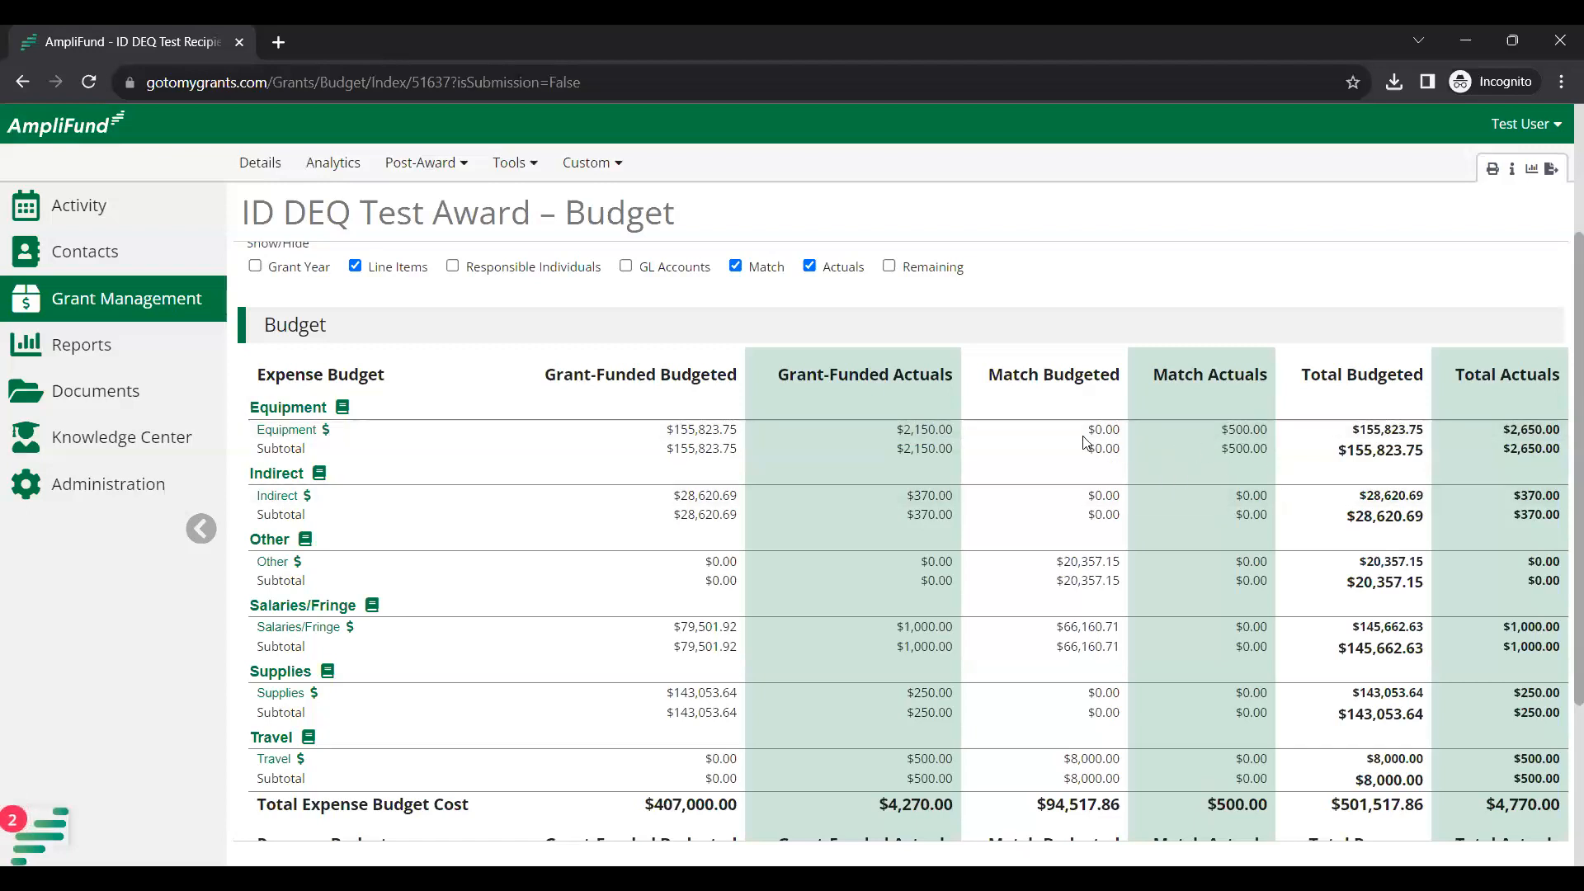
{"action": "left_click", "coordinate": [888, 272]}
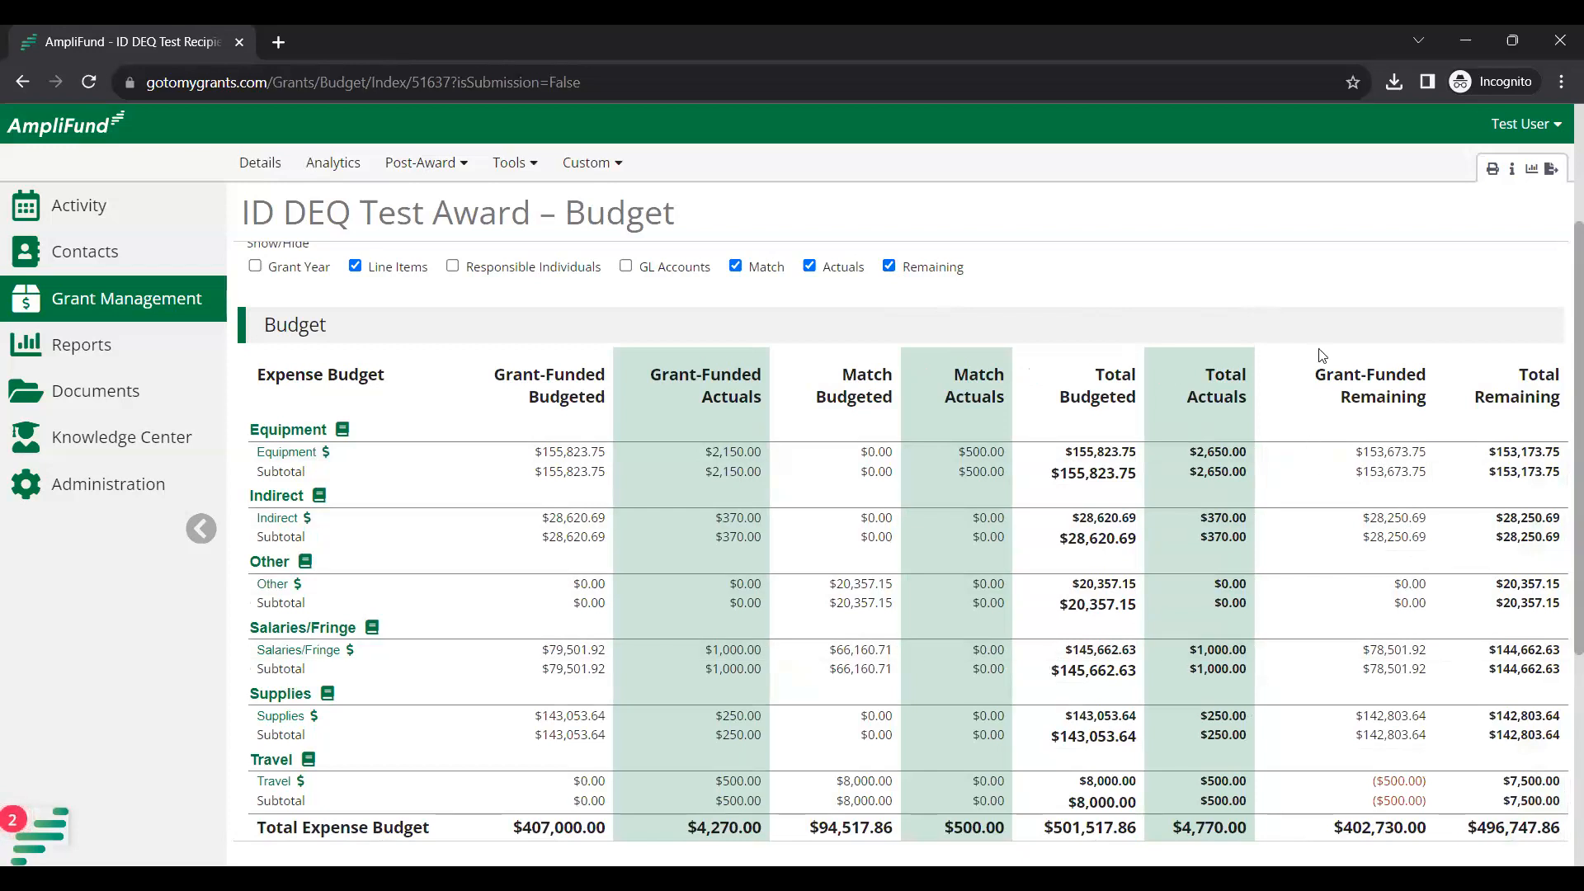
{"action": "scroll", "coordinate": [1294, 408], "scroll_direction": "down", "scroll_amount": 1}
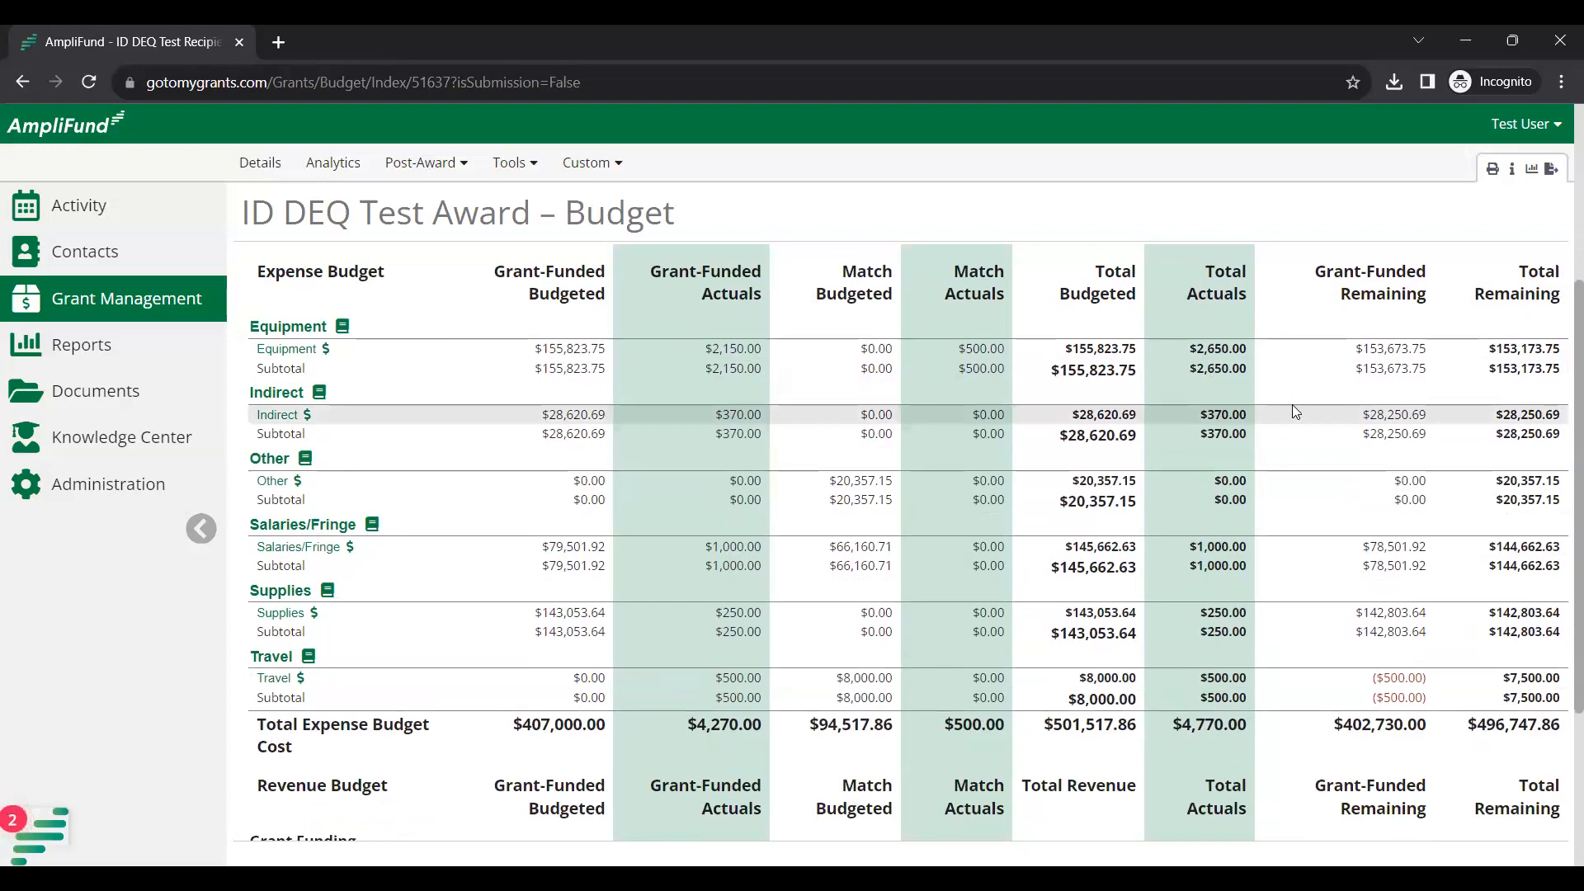
{"action": "scroll", "coordinate": [1293, 406], "scroll_direction": "up", "scroll_amount": 2}
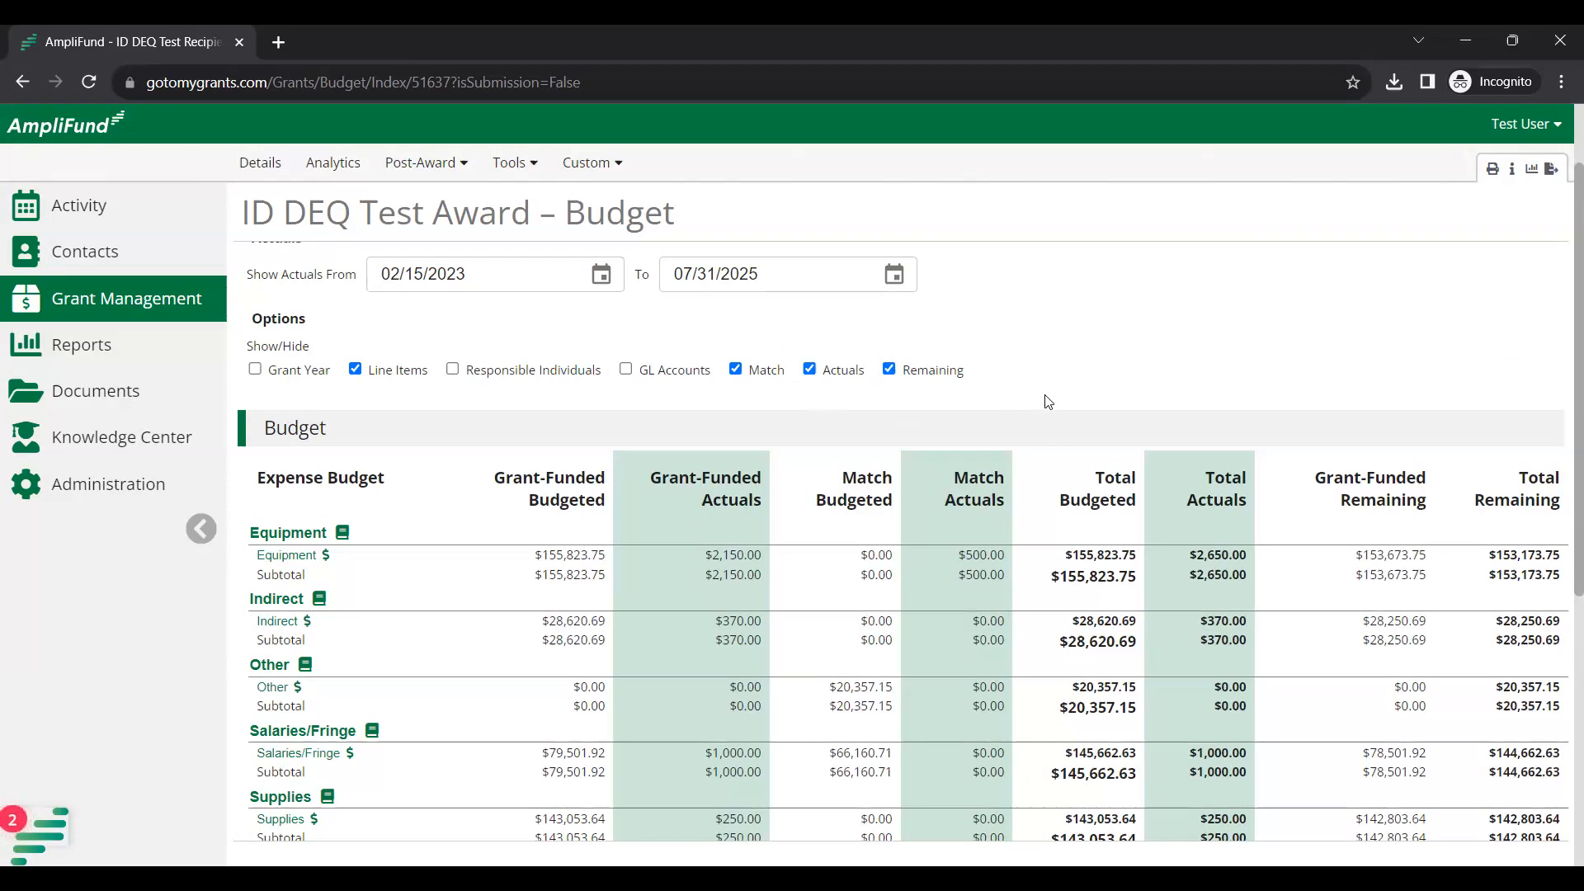
{"action": "scroll", "coordinate": [1048, 401], "scroll_direction": "up", "scroll_amount": 2}
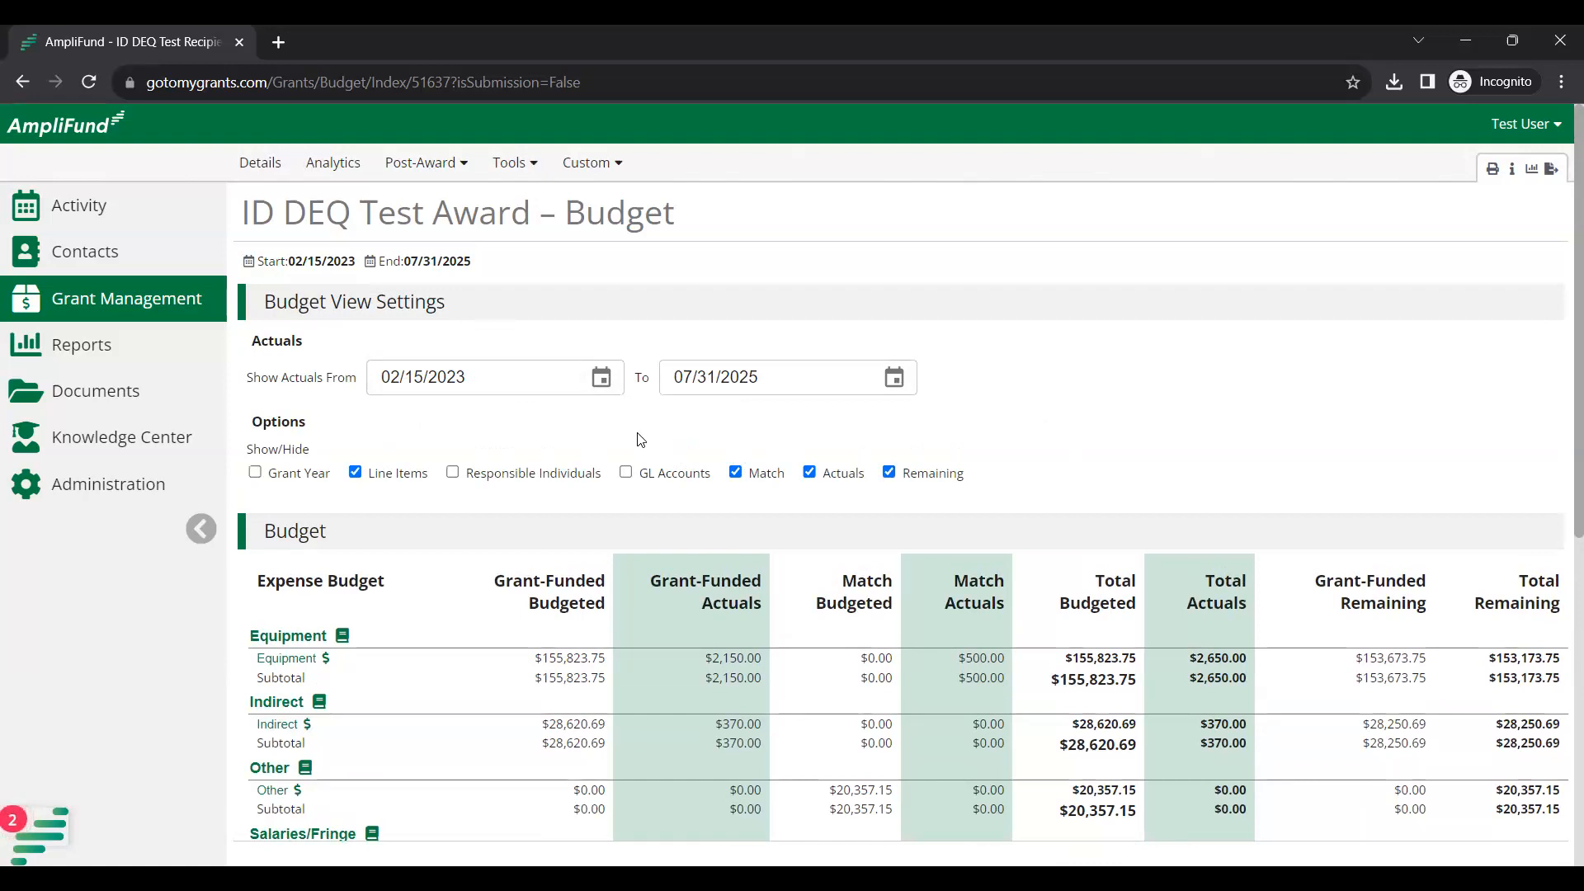
Set the Show Actuals From date to 08/01/2023.
{"action": "left_click", "coordinate": [601, 380]}
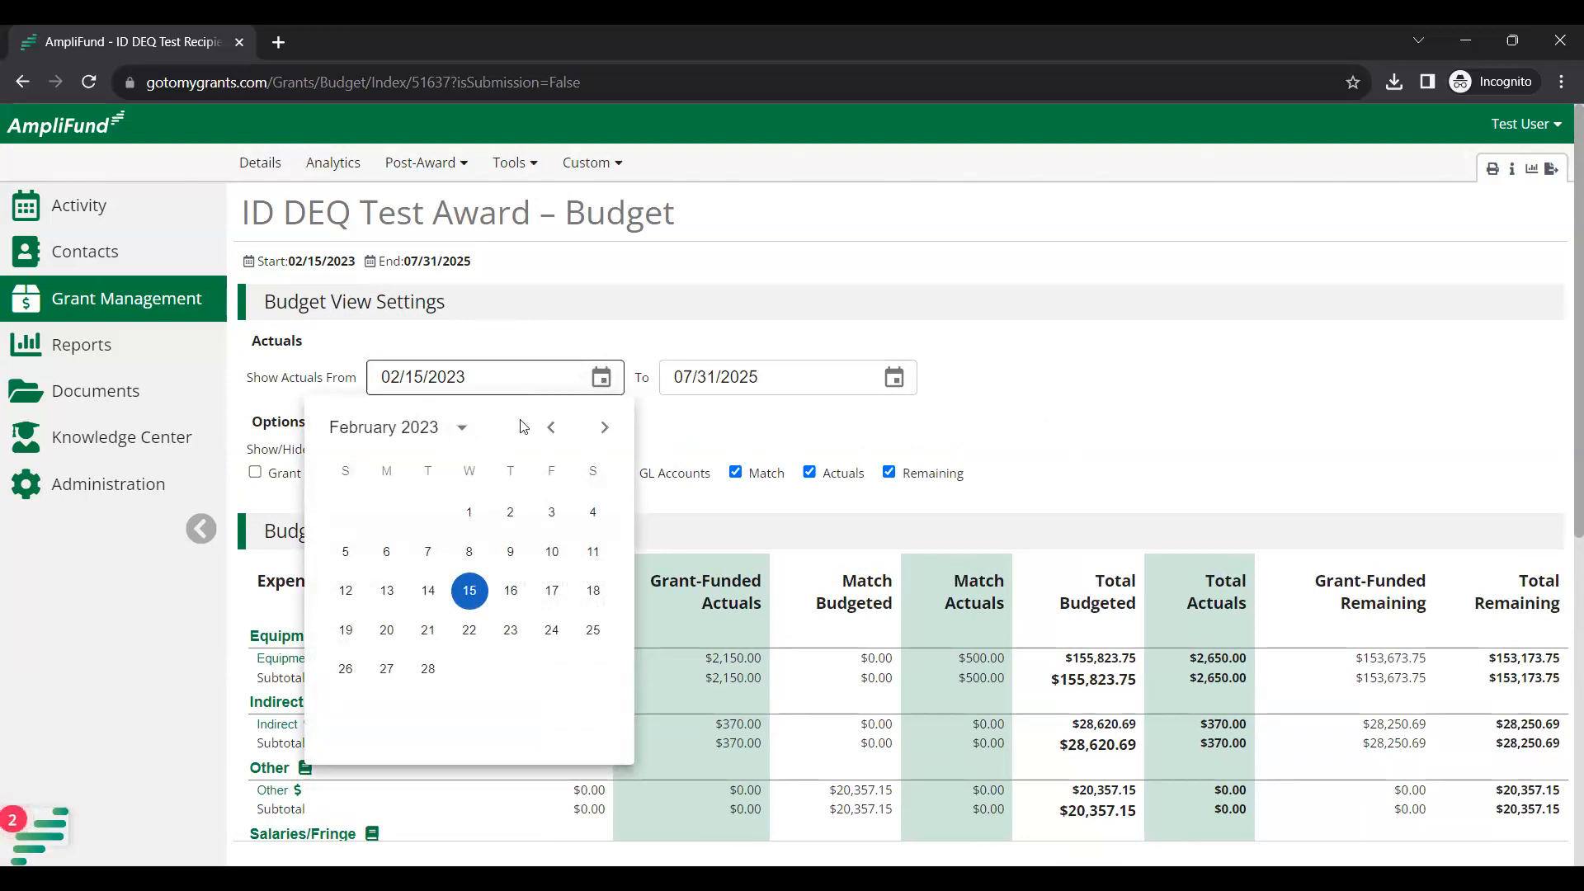
{"action": "left_click", "coordinate": [605, 428]}
{"action": "left_click", "coordinate": [605, 428]}
{"action": "left_click", "coordinate": [604, 427]}
{"action": "left_click", "coordinate": [605, 428]}
{"action": "left_click", "coordinate": [605, 428]}
{"action": "left_click", "coordinate": [605, 427]}
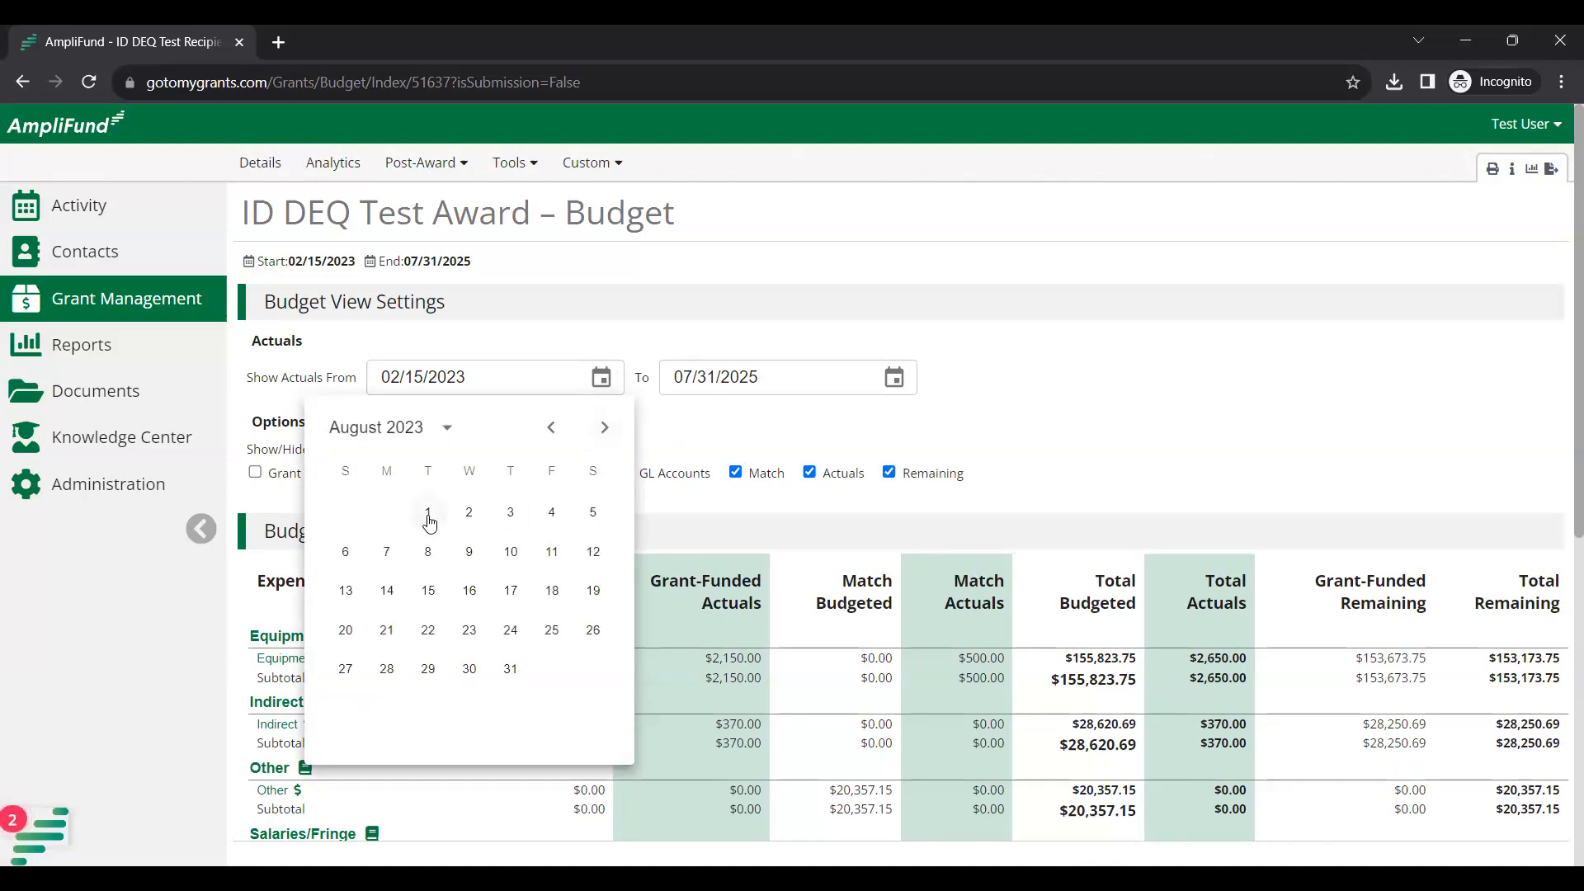
{"action": "left_click", "coordinate": [428, 514]}
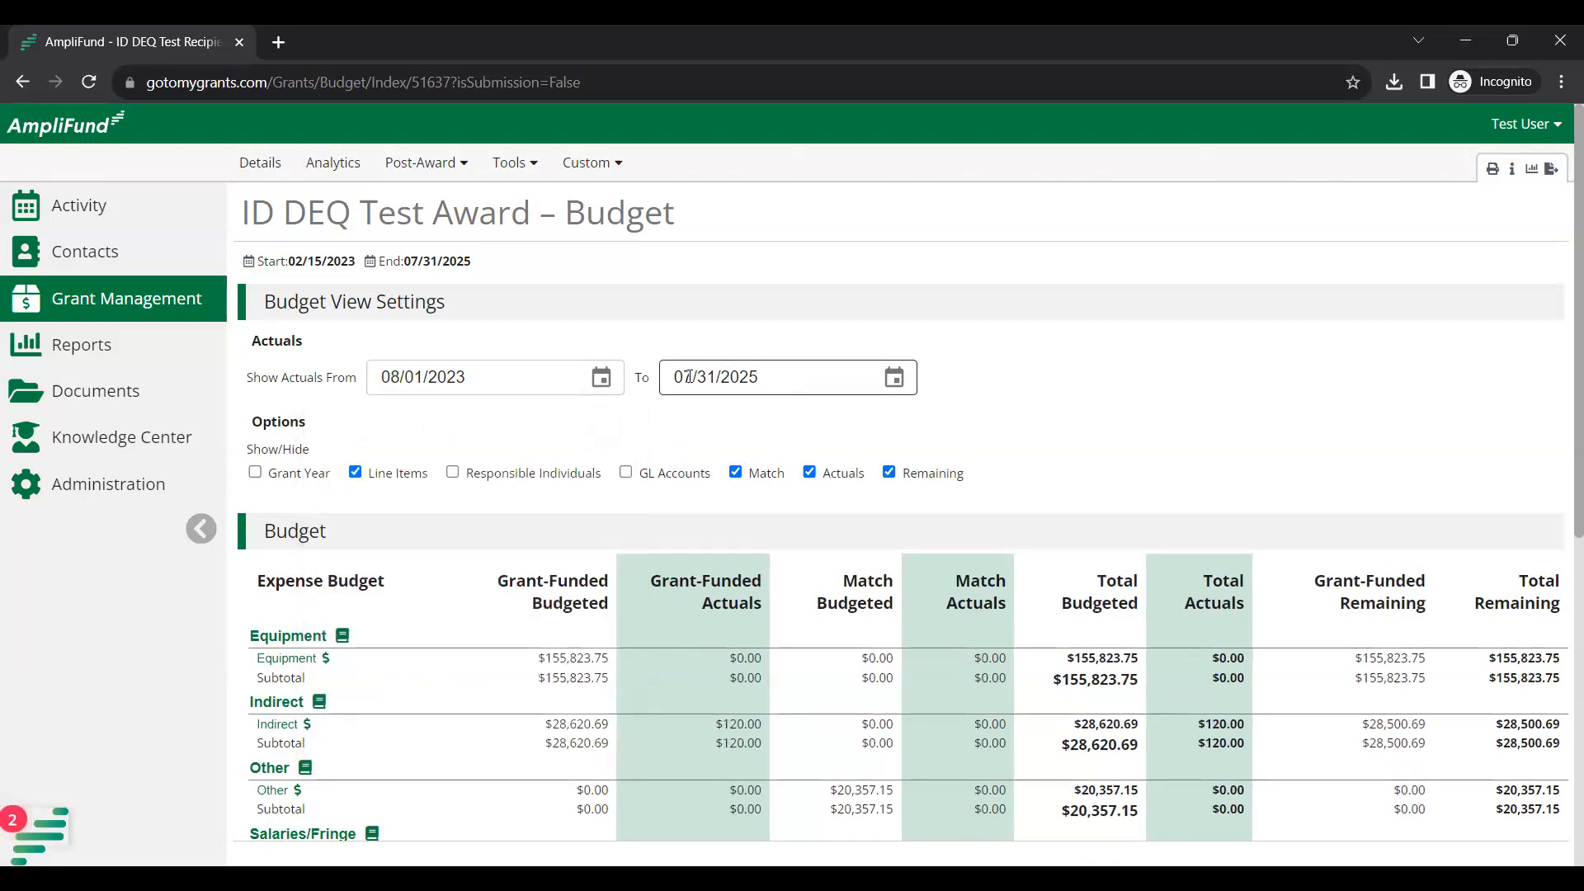
Move the Show Actuals To calendar to August 2023.
{"action": "left_click", "coordinate": [894, 377]}
{"action": "left_click", "coordinate": [668, 431]}
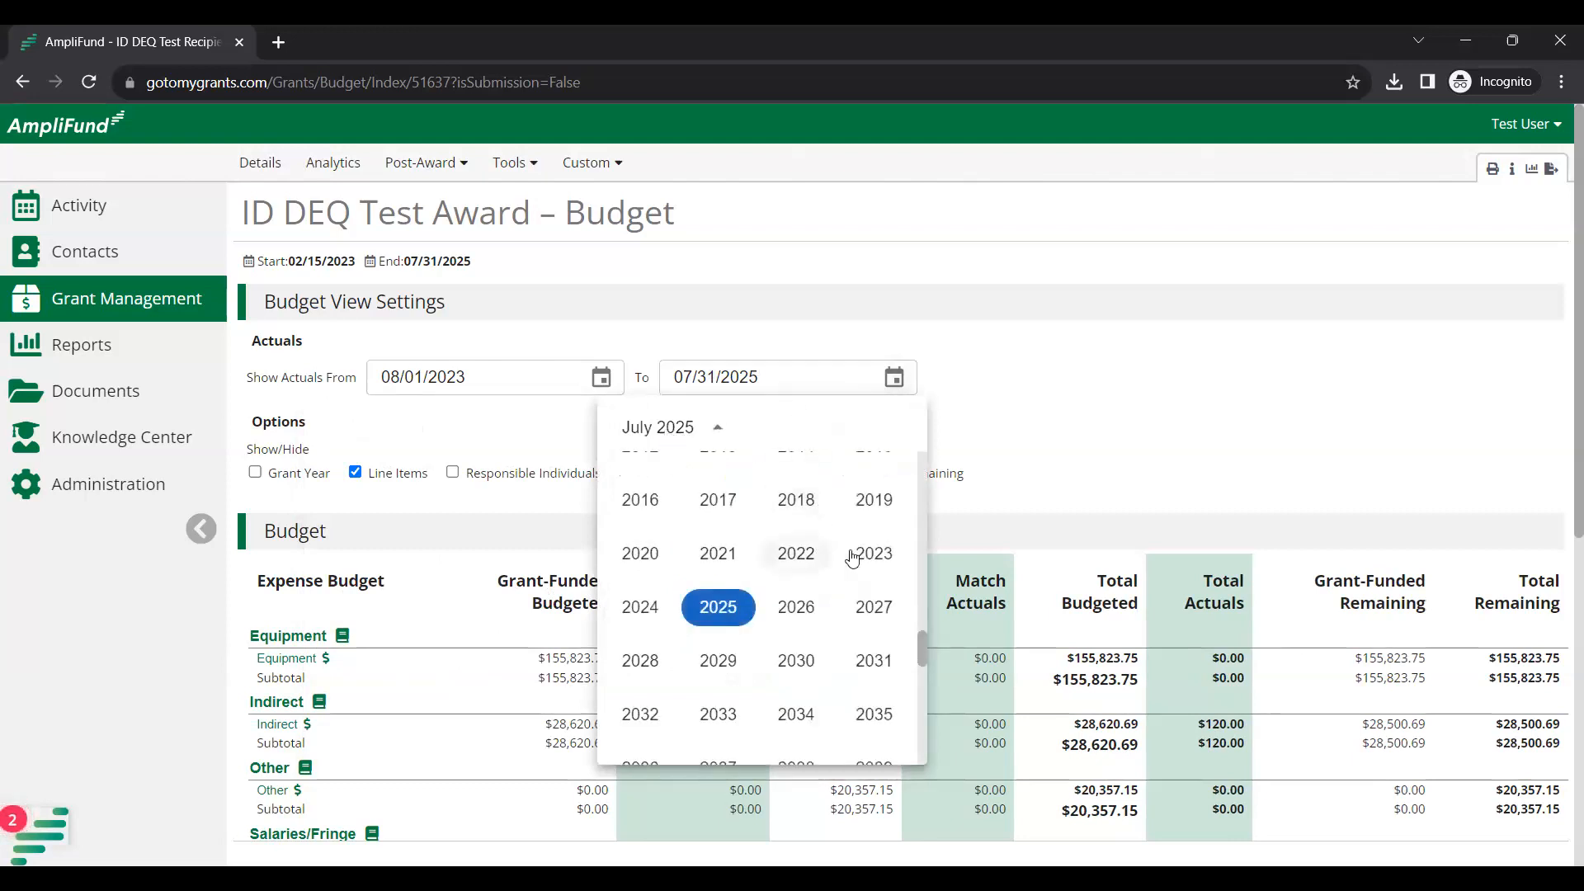
{"action": "left_click", "coordinate": [859, 554]}
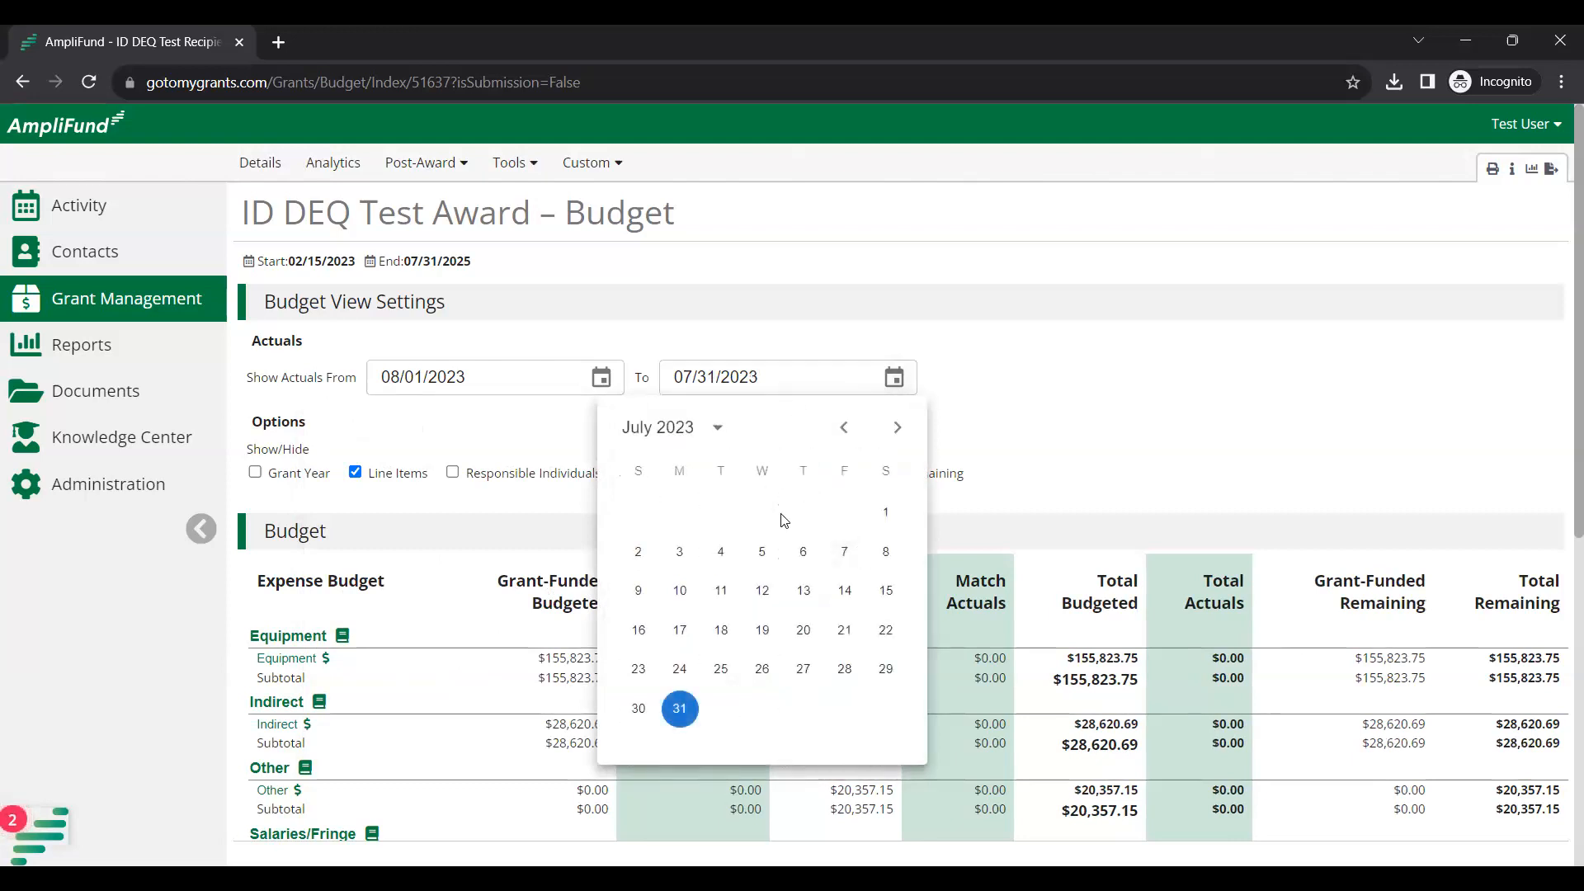
{"action": "left_click", "coordinate": [897, 428]}
{"action": "left_click", "coordinate": [803, 670]}
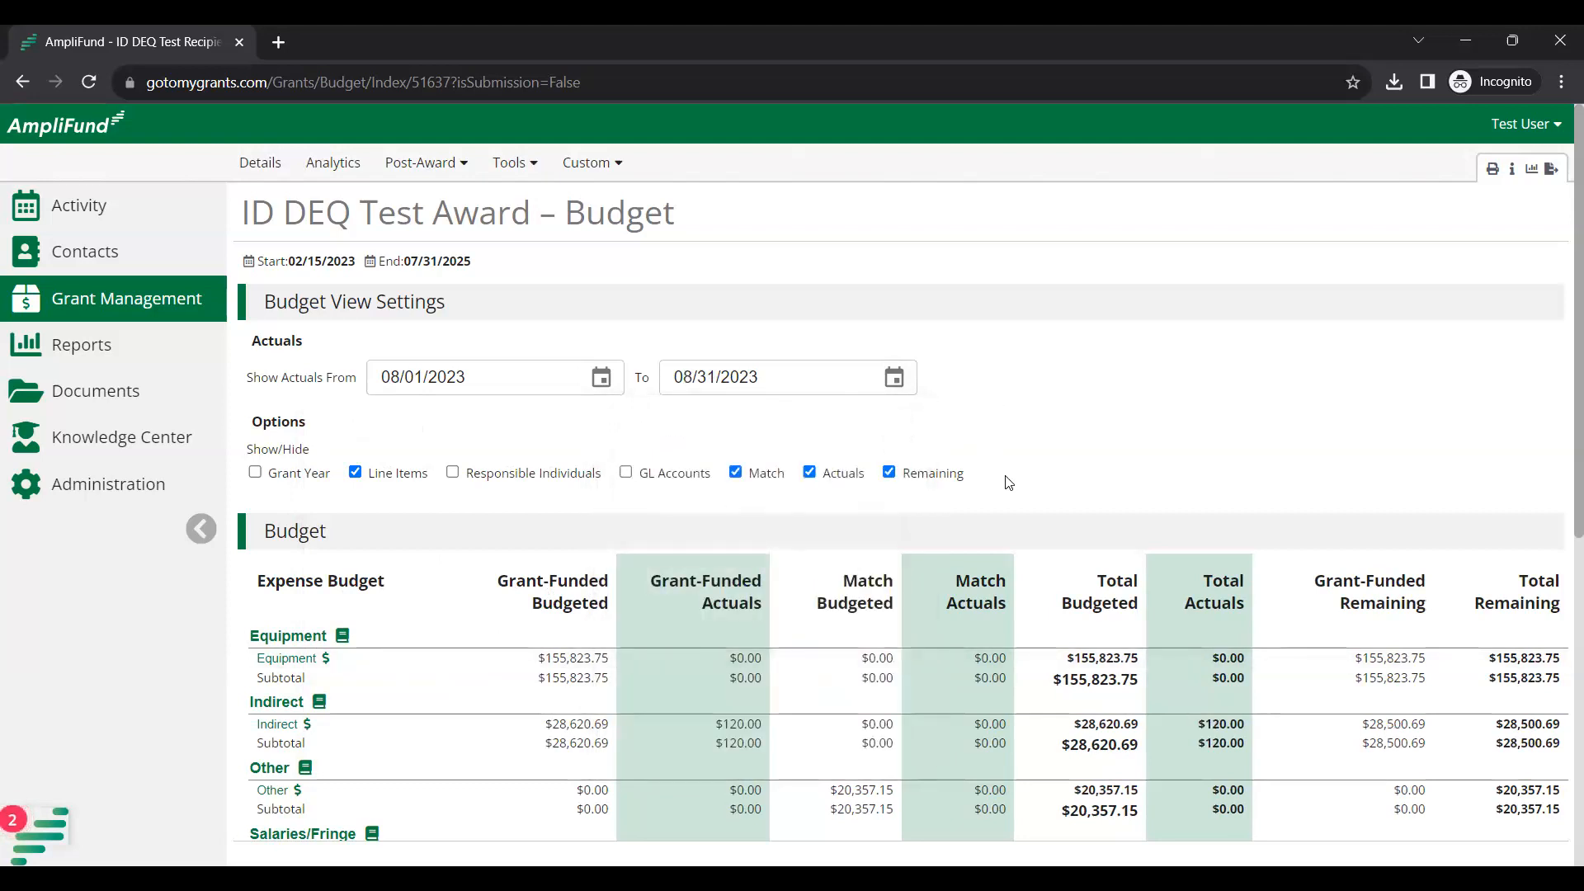
{"action": "scroll", "coordinate": [1005, 478], "scroll_direction": "down", "scroll_amount": 2}
{"action": "scroll", "coordinate": [1005, 475], "scroll_direction": "down", "scroll_amount": 1}
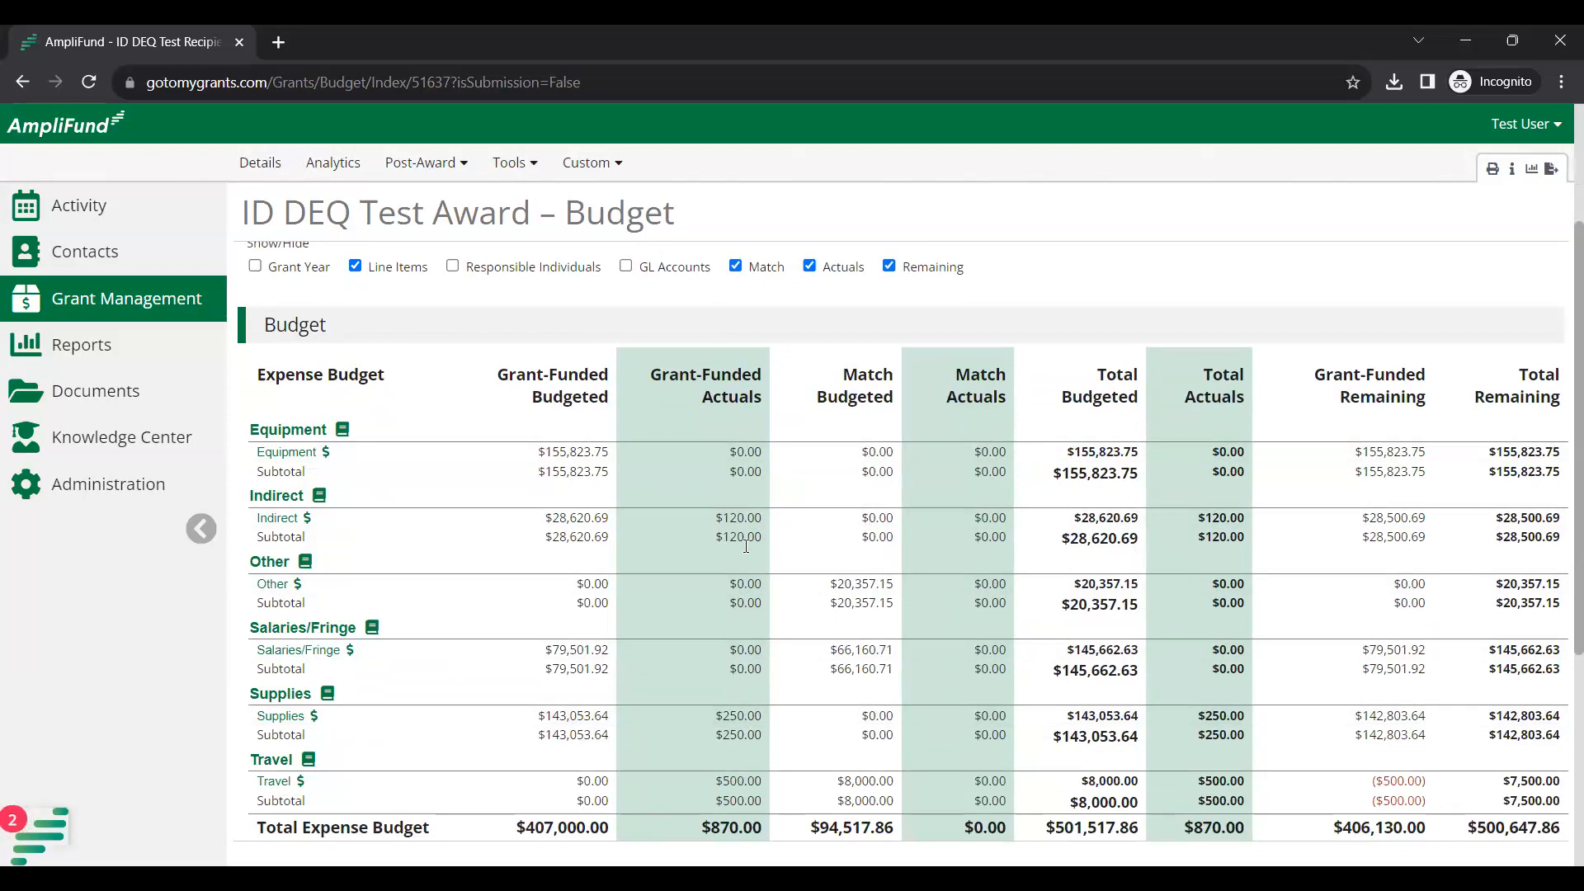
{"action": "scroll", "coordinate": [760, 581], "scroll_direction": "down", "scroll_amount": 1}
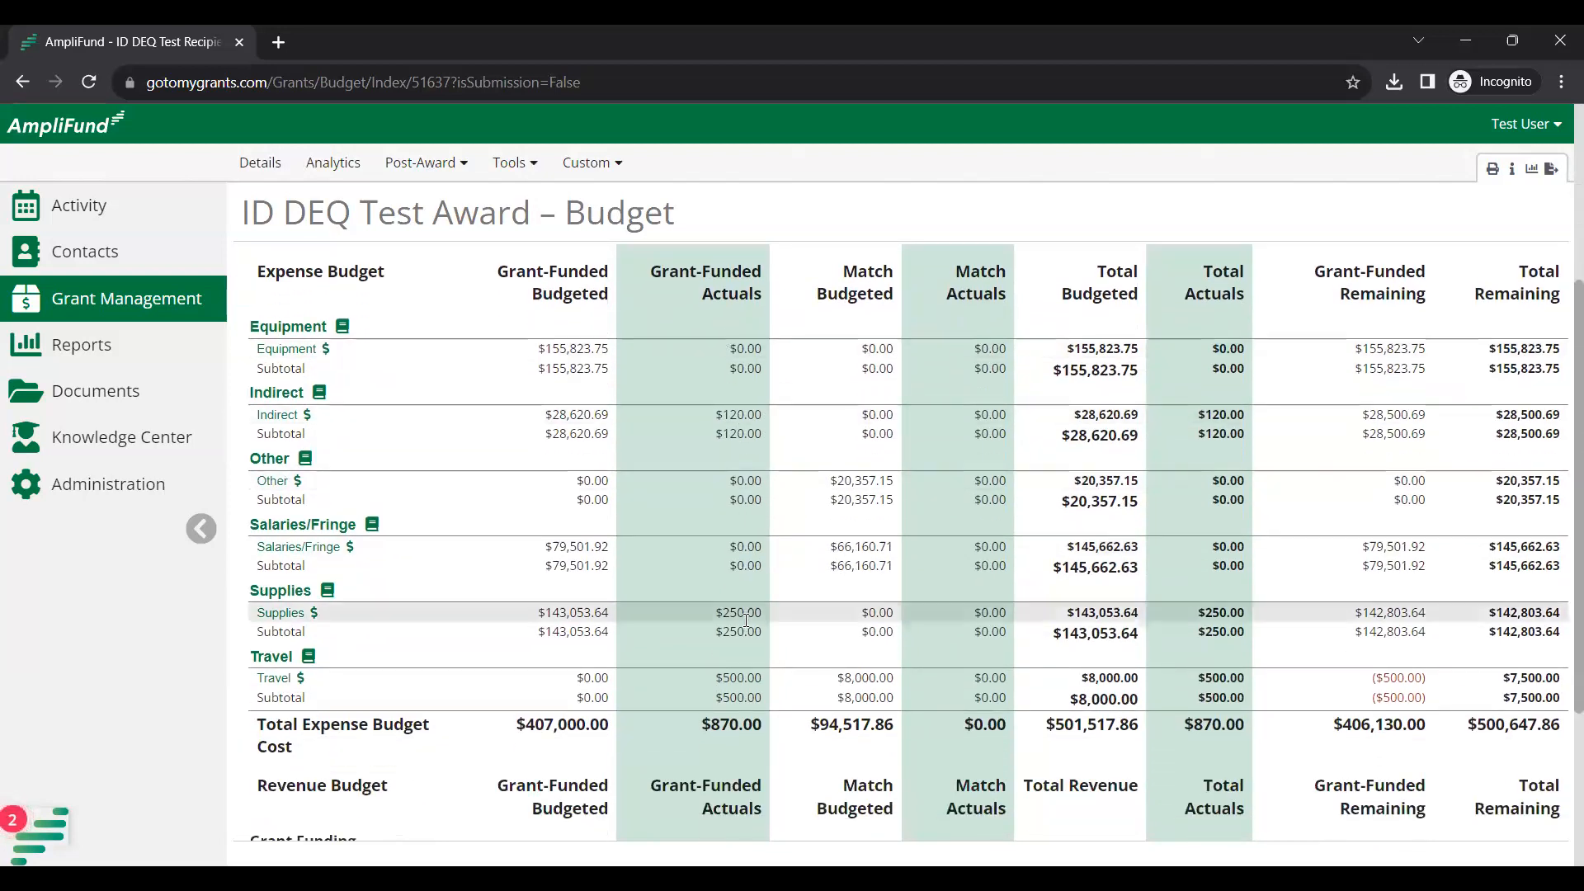
{"action": "scroll", "coordinate": [751, 607], "scroll_direction": "up", "scroll_amount": 2}
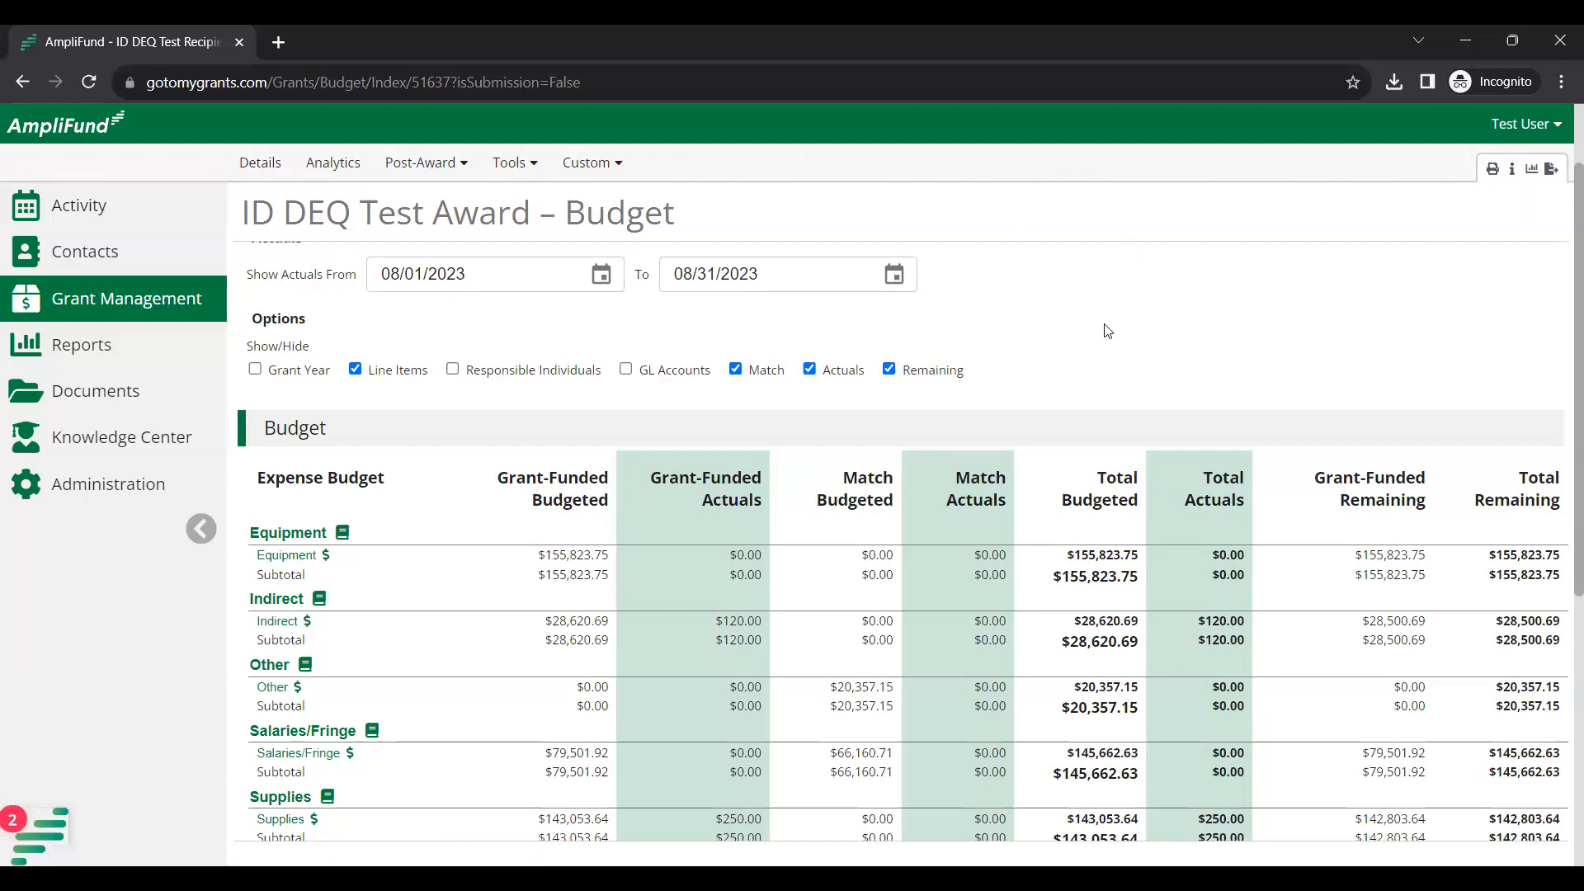
{"action": "scroll", "coordinate": [1105, 337], "scroll_direction": "down", "scroll_amount": 1}
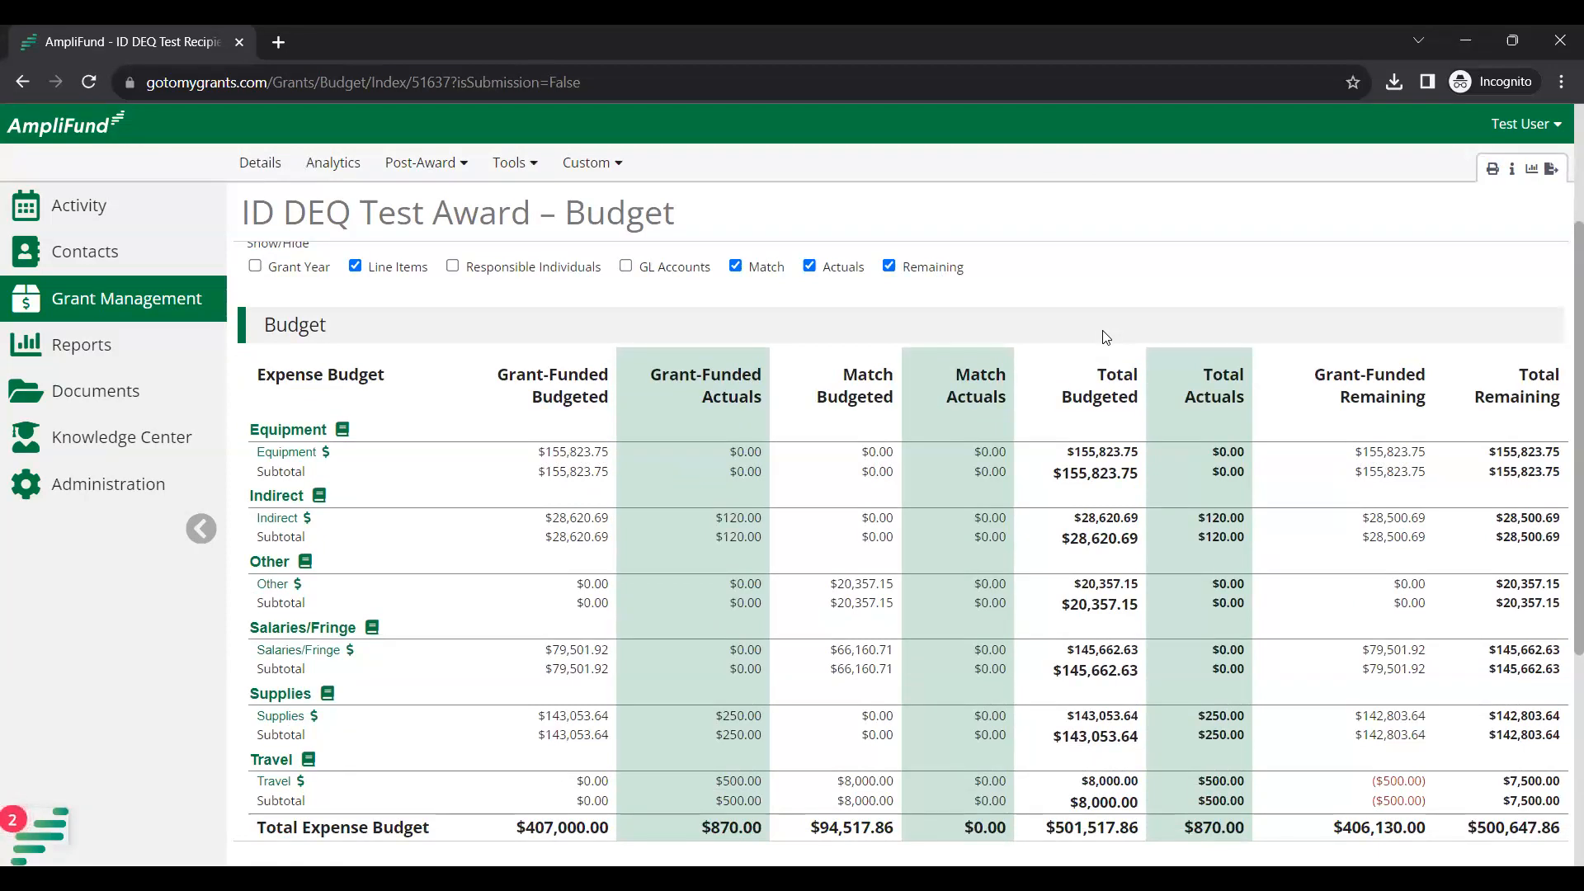
{"action": "scroll", "coordinate": [1106, 337], "scroll_direction": "up", "scroll_amount": 2}
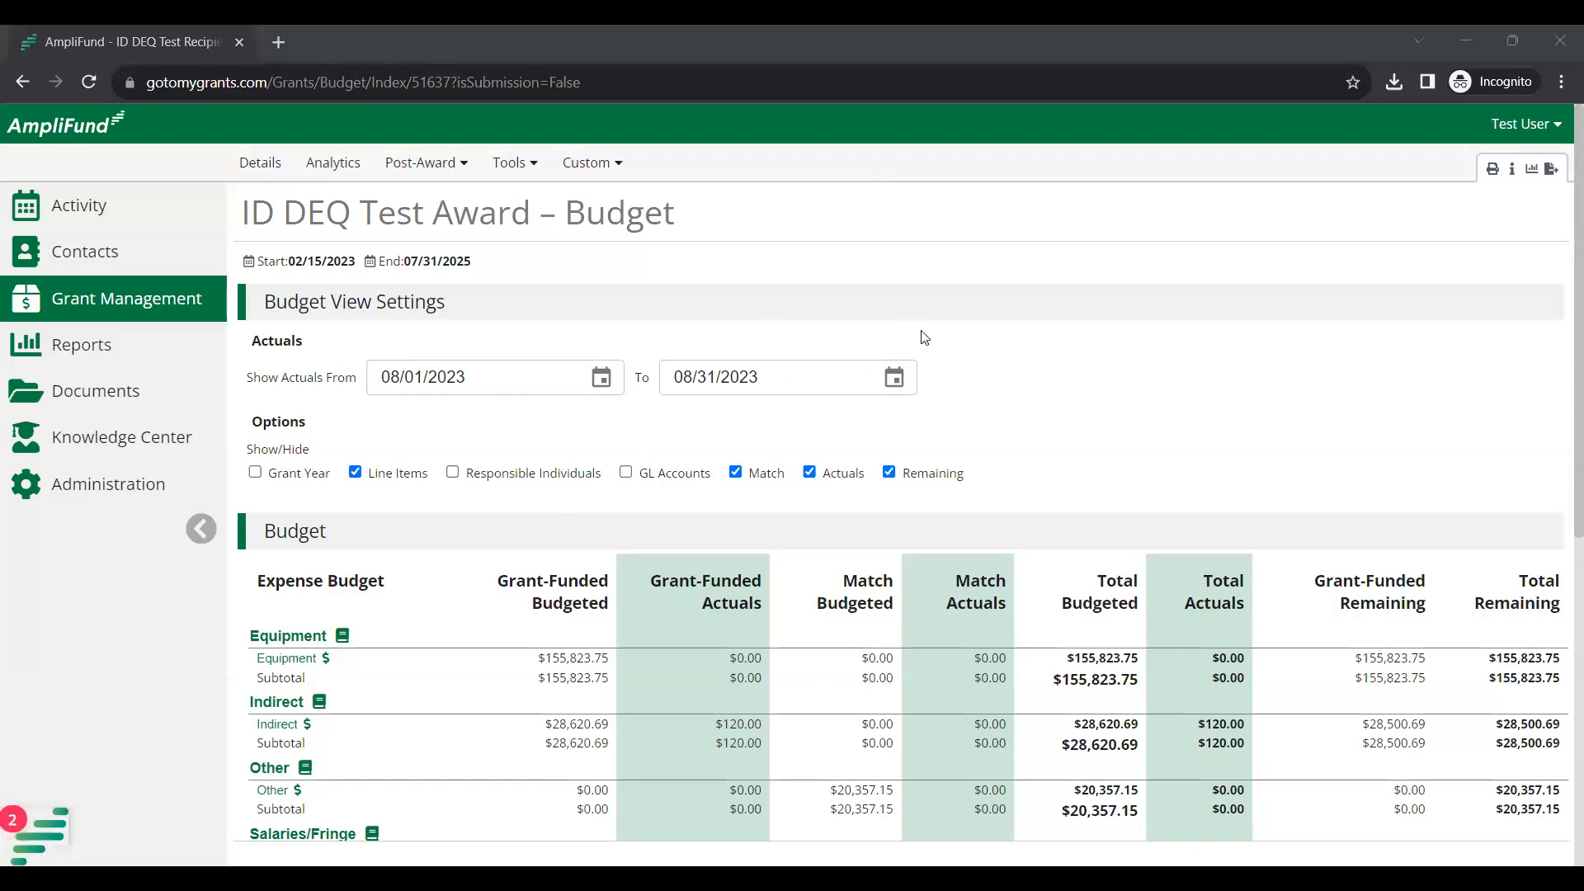
Go to the award's Post-Award > Cash Flow > Payment Requests list.
{"action": "left_click", "coordinate": [454, 170]}
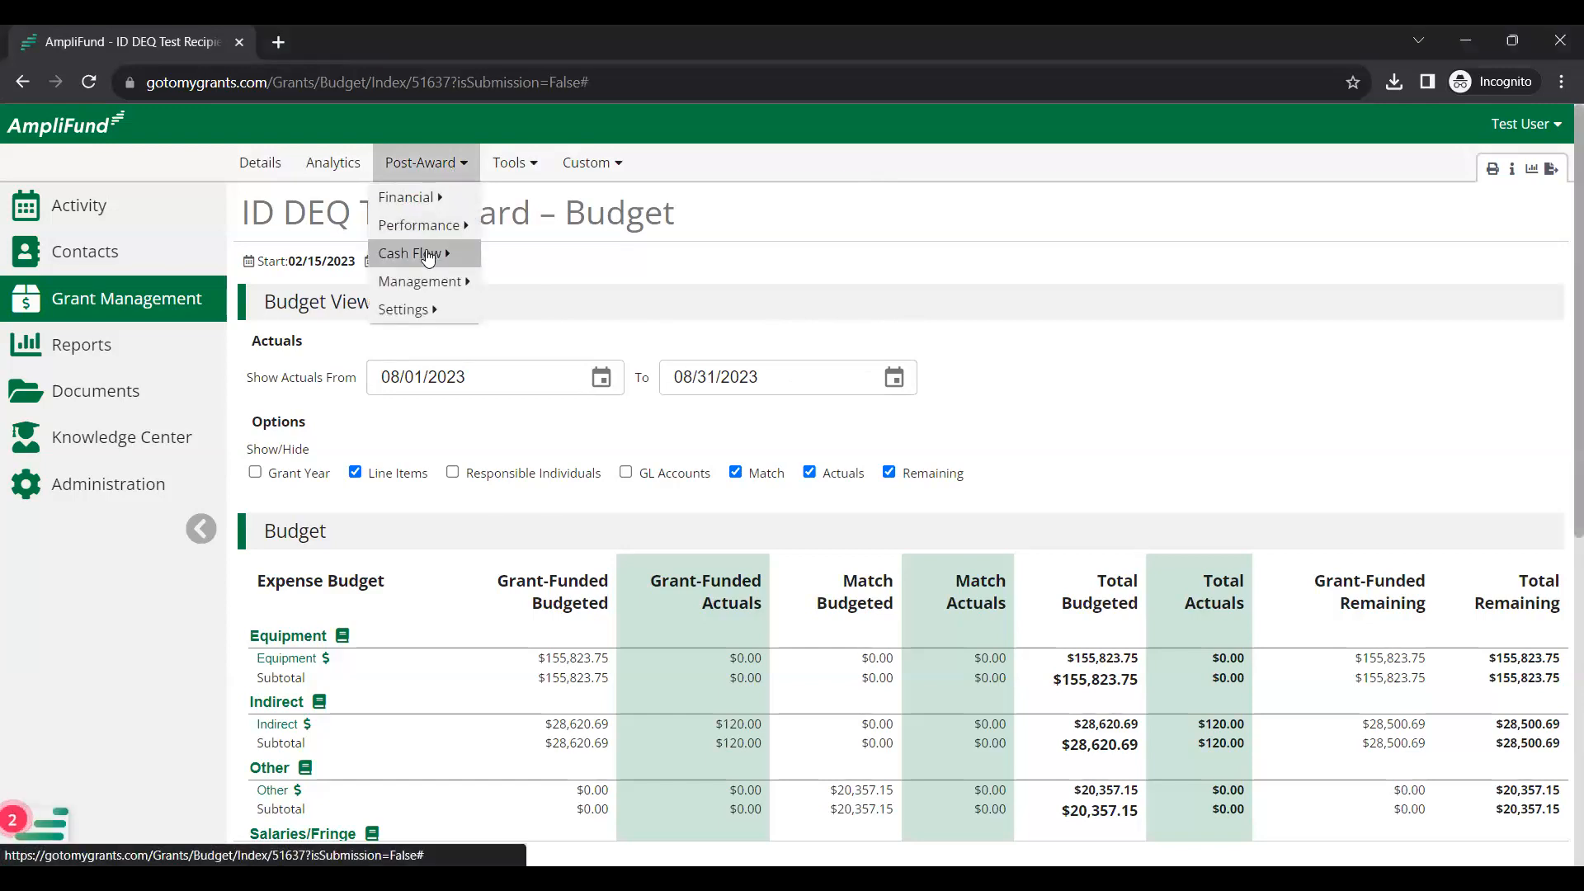
{"action": "mouse_move", "coordinate": [429, 255]}
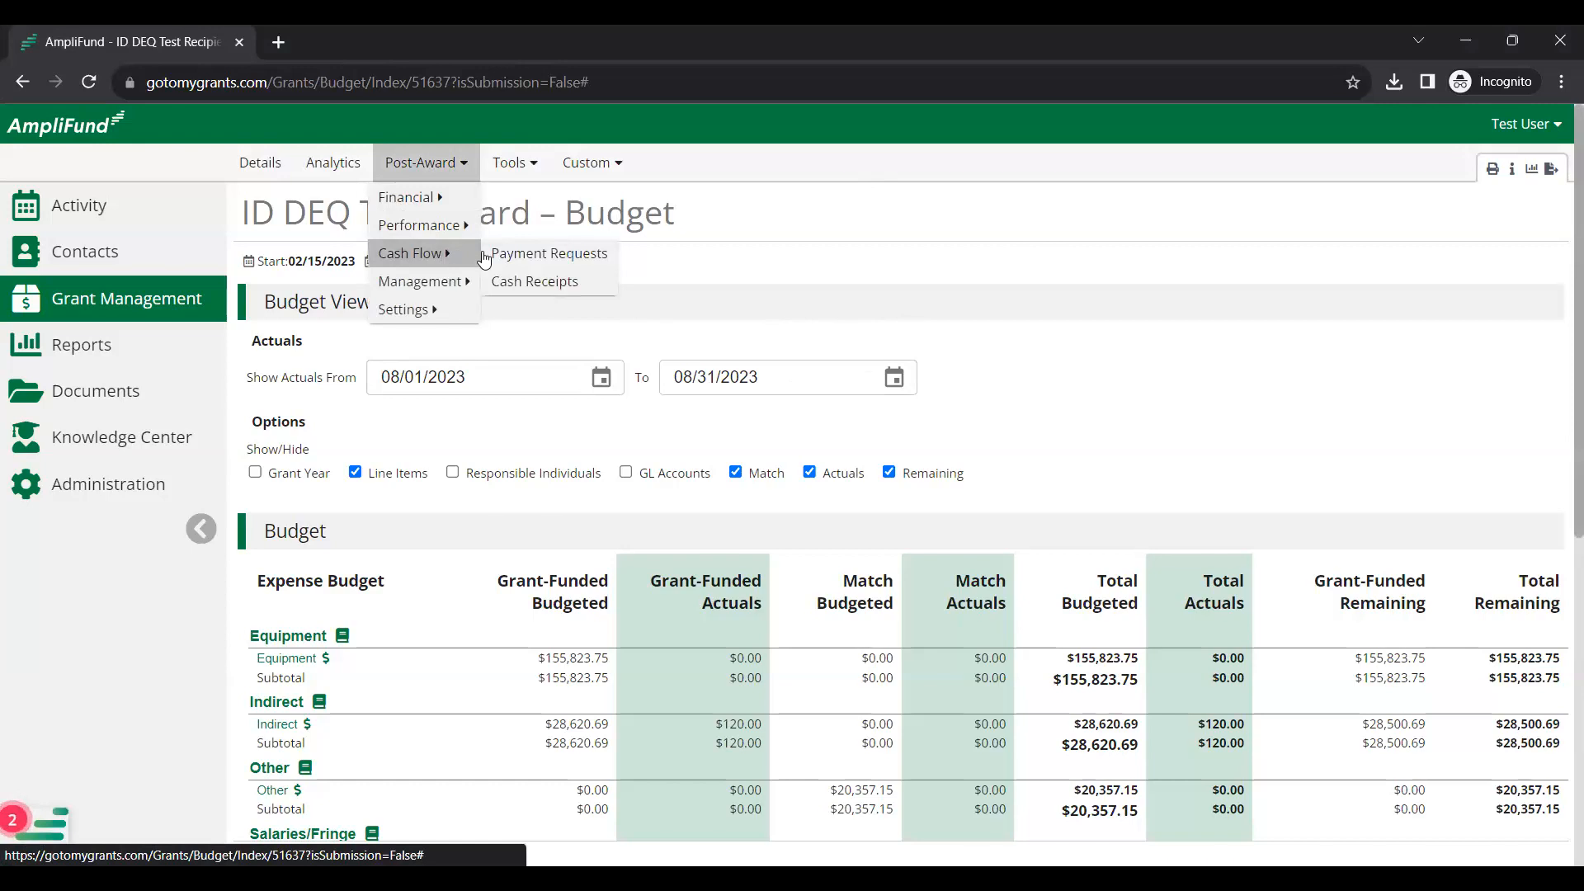
{"action": "left_click", "coordinate": [530, 255]}
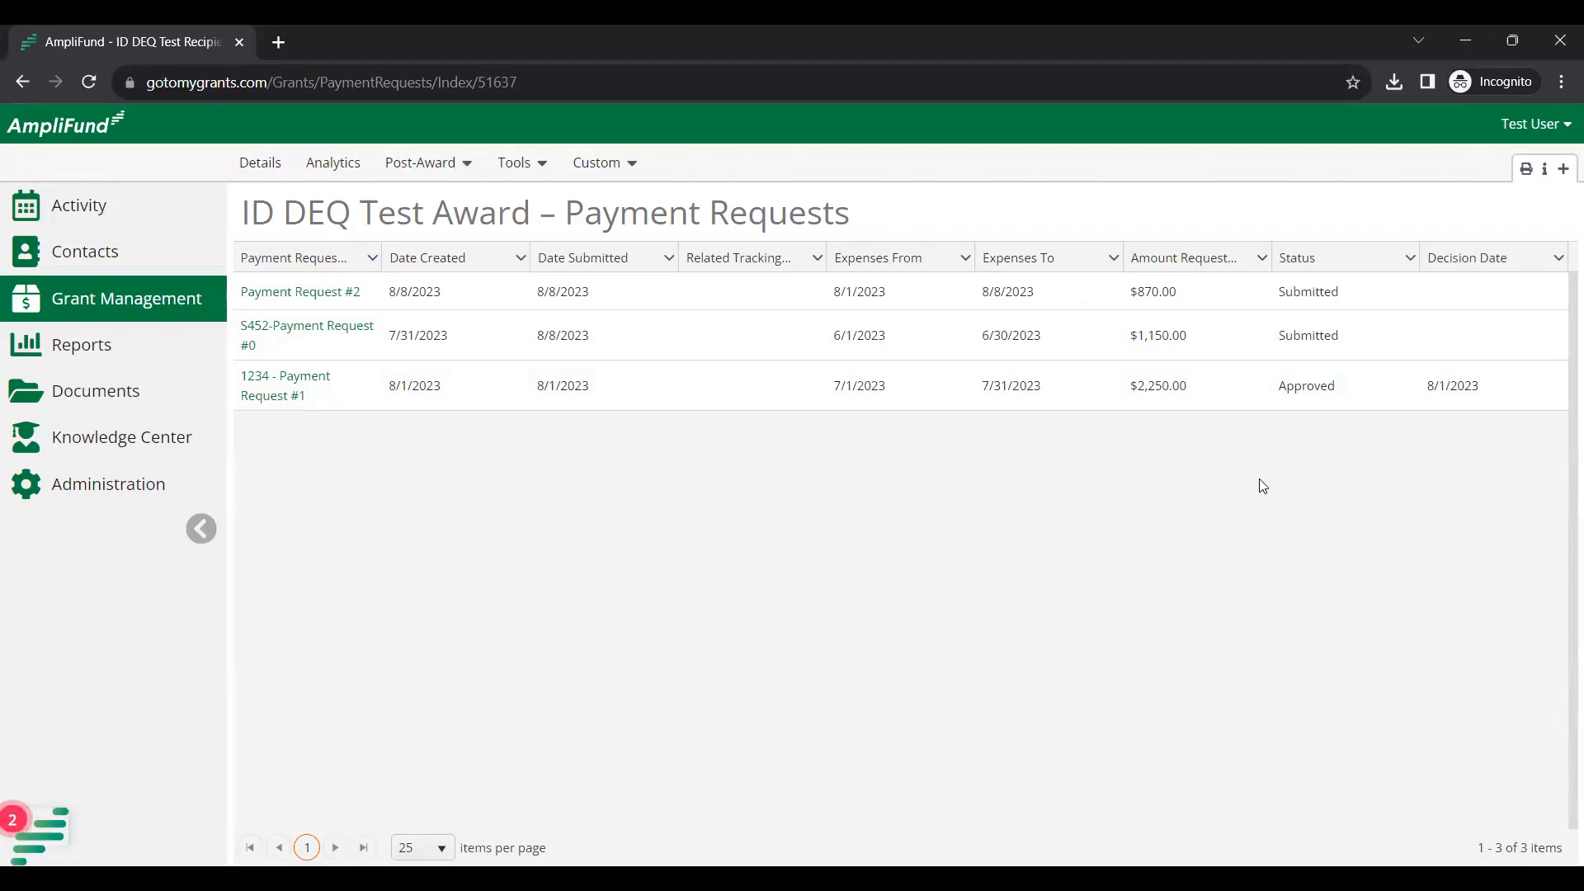
Create a new payment request for ID DEQ Test Award.
{"action": "left_click", "coordinate": [1564, 170]}
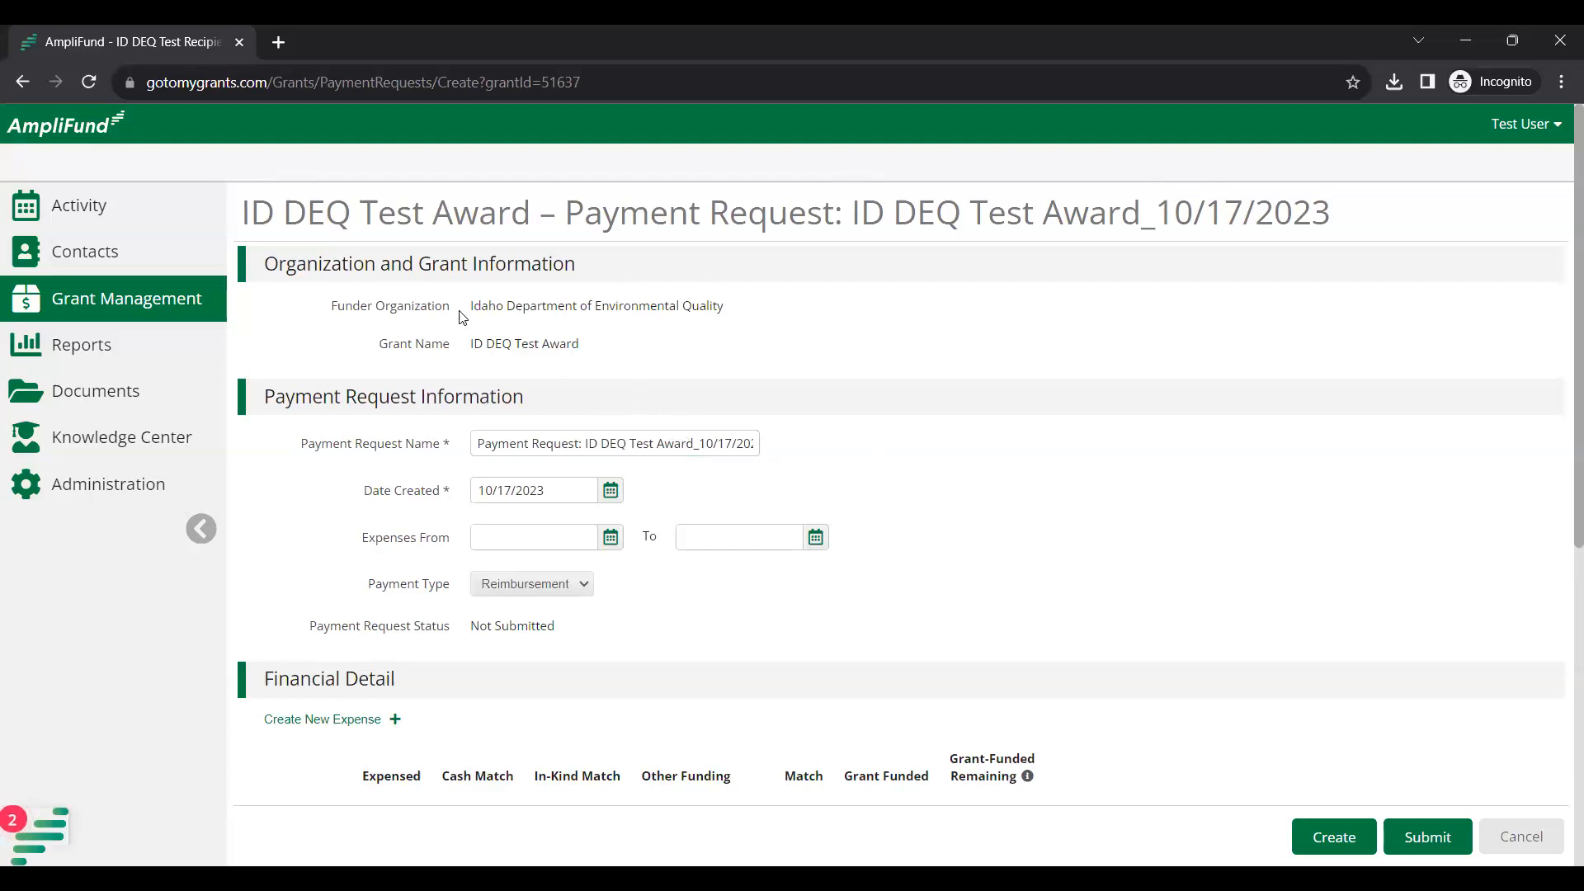
Replace the default payment request name with '1234 - #4'.
{"action": "left_click_drag", "start_coordinate": [468, 307], "coordinate": [752, 304]}
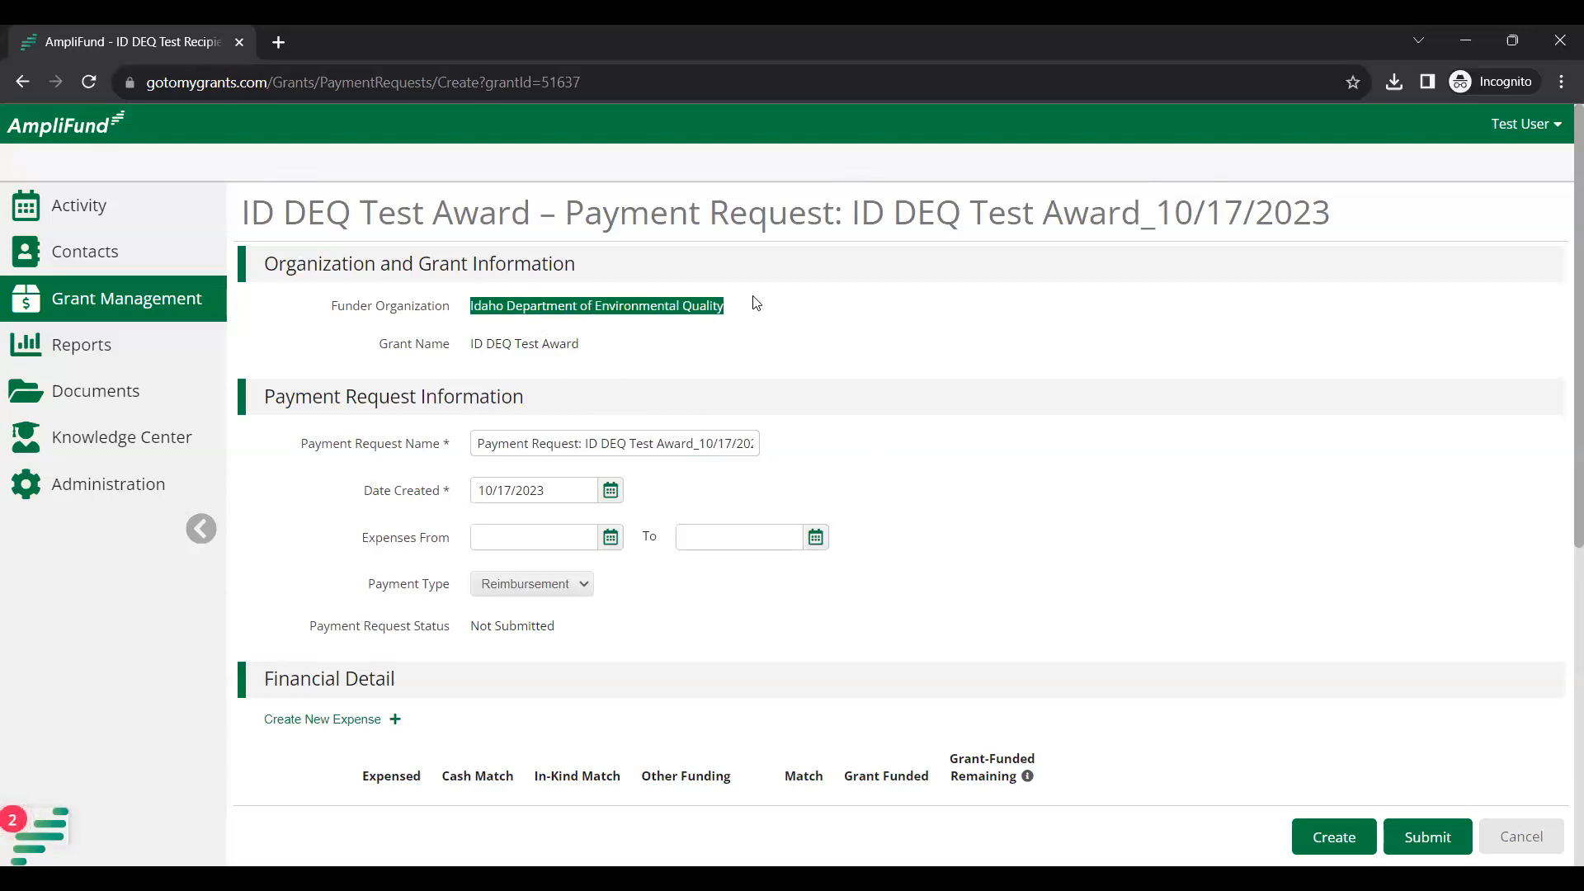
{"action": "left_click", "coordinate": [754, 305]}
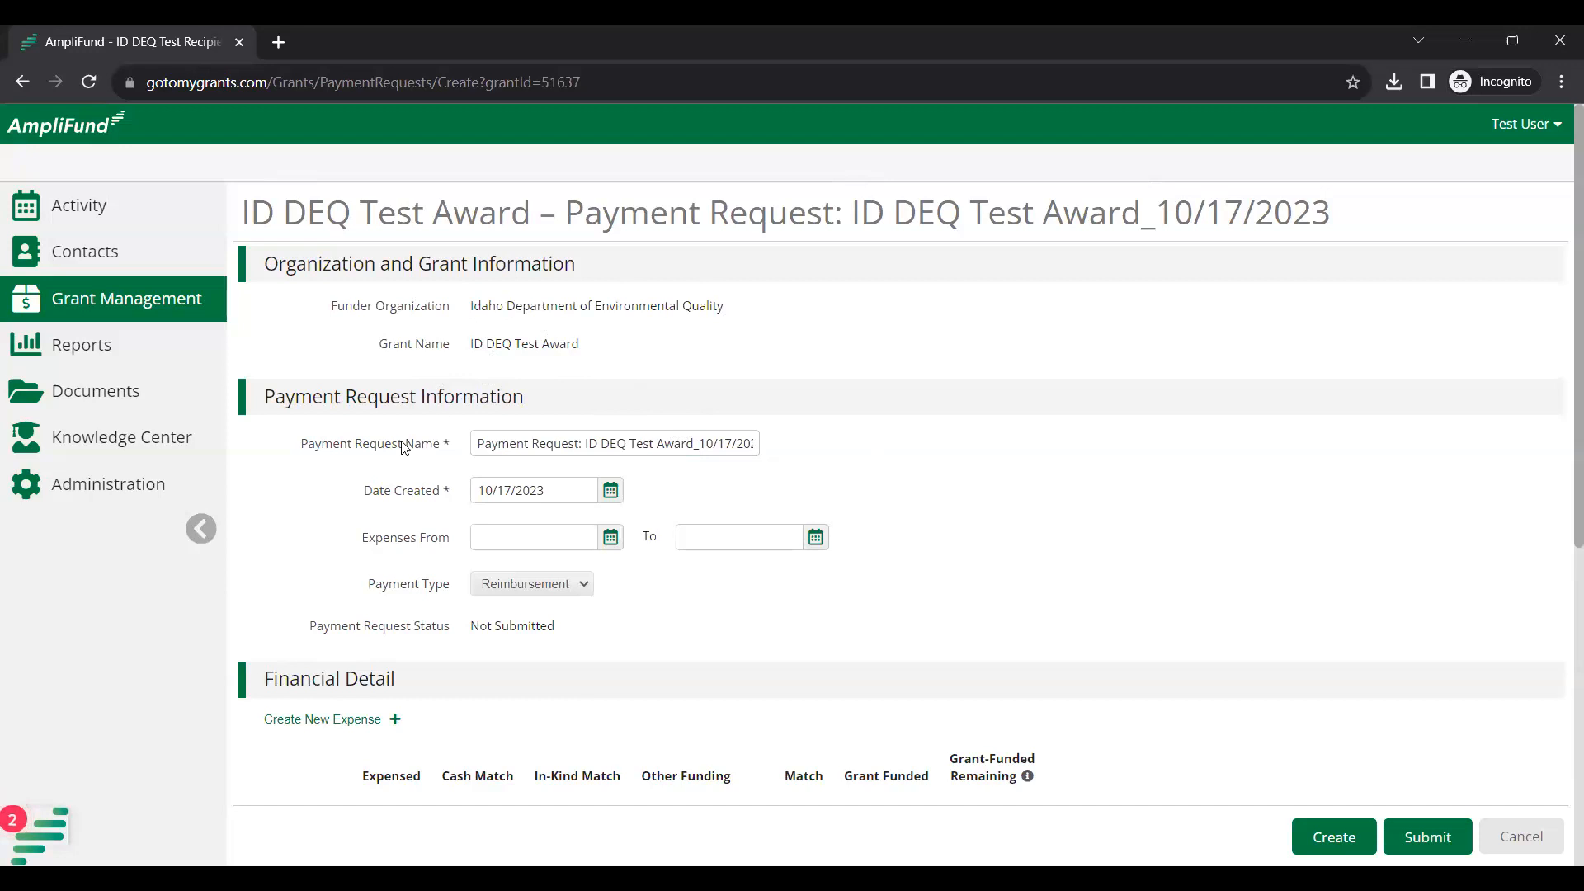
{"action": "left_click", "coordinate": [479, 437]}
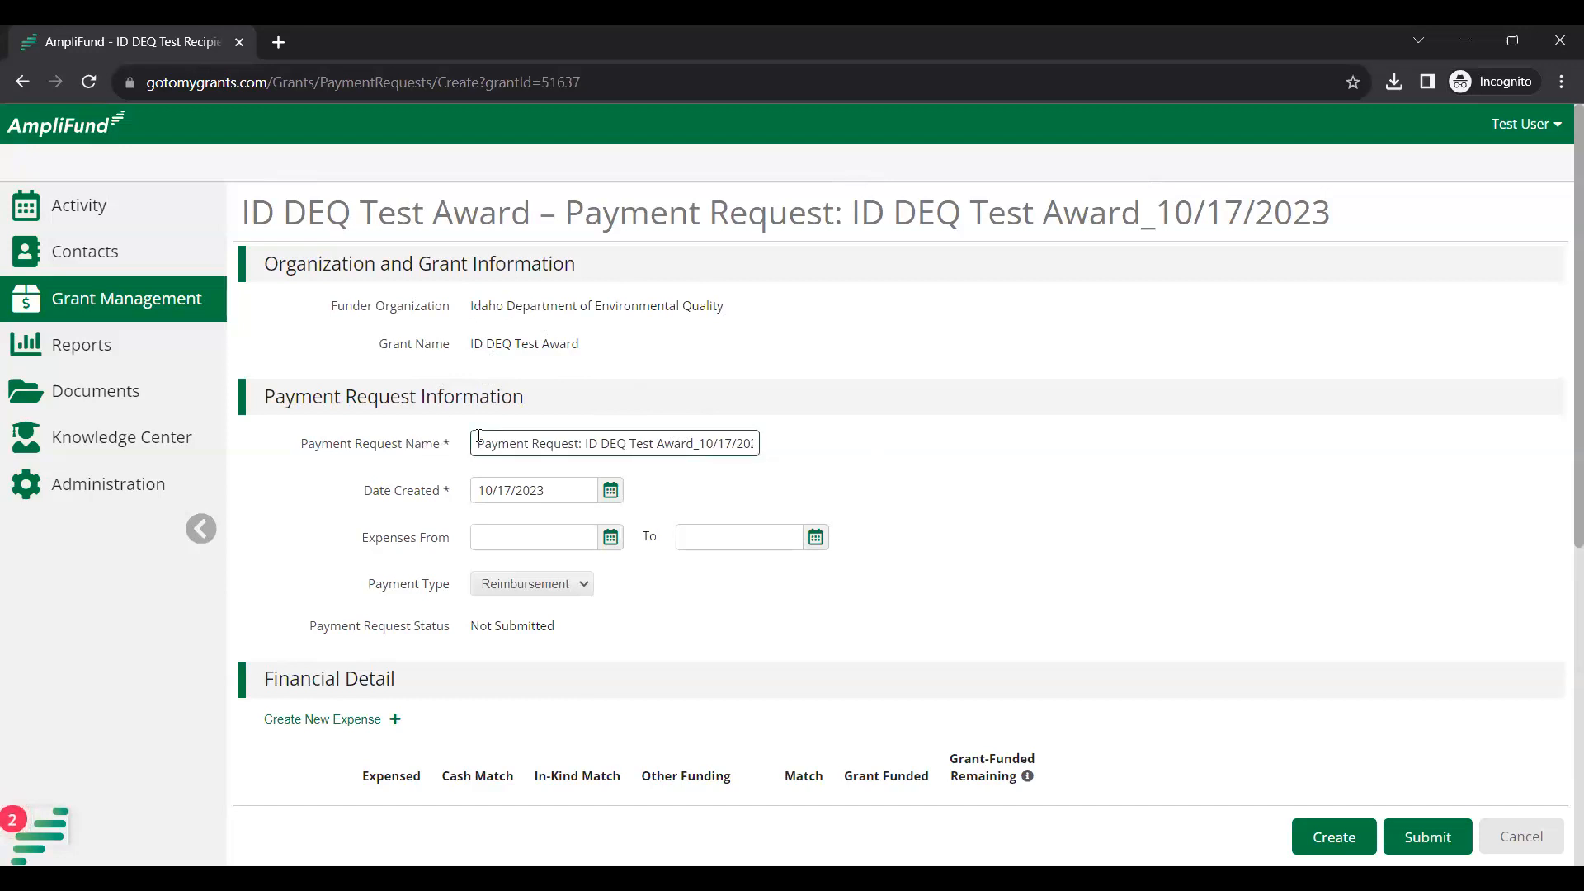
{"action": "left_click_drag", "start_coordinate": [479, 436], "coordinate": [869, 428]}
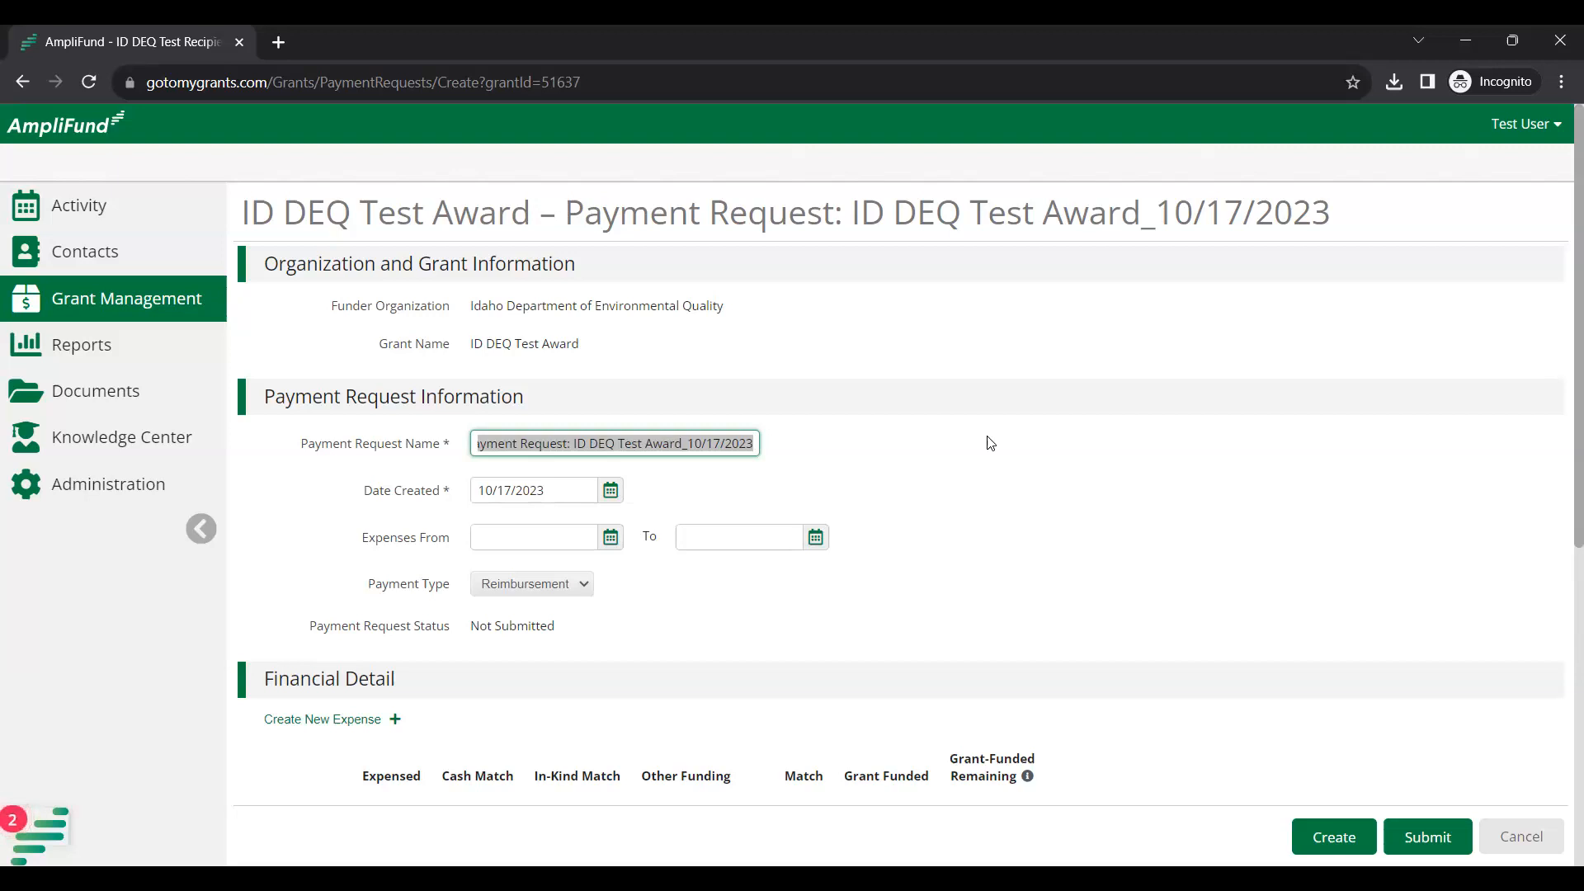
{"action": "type", "text": "1234"}
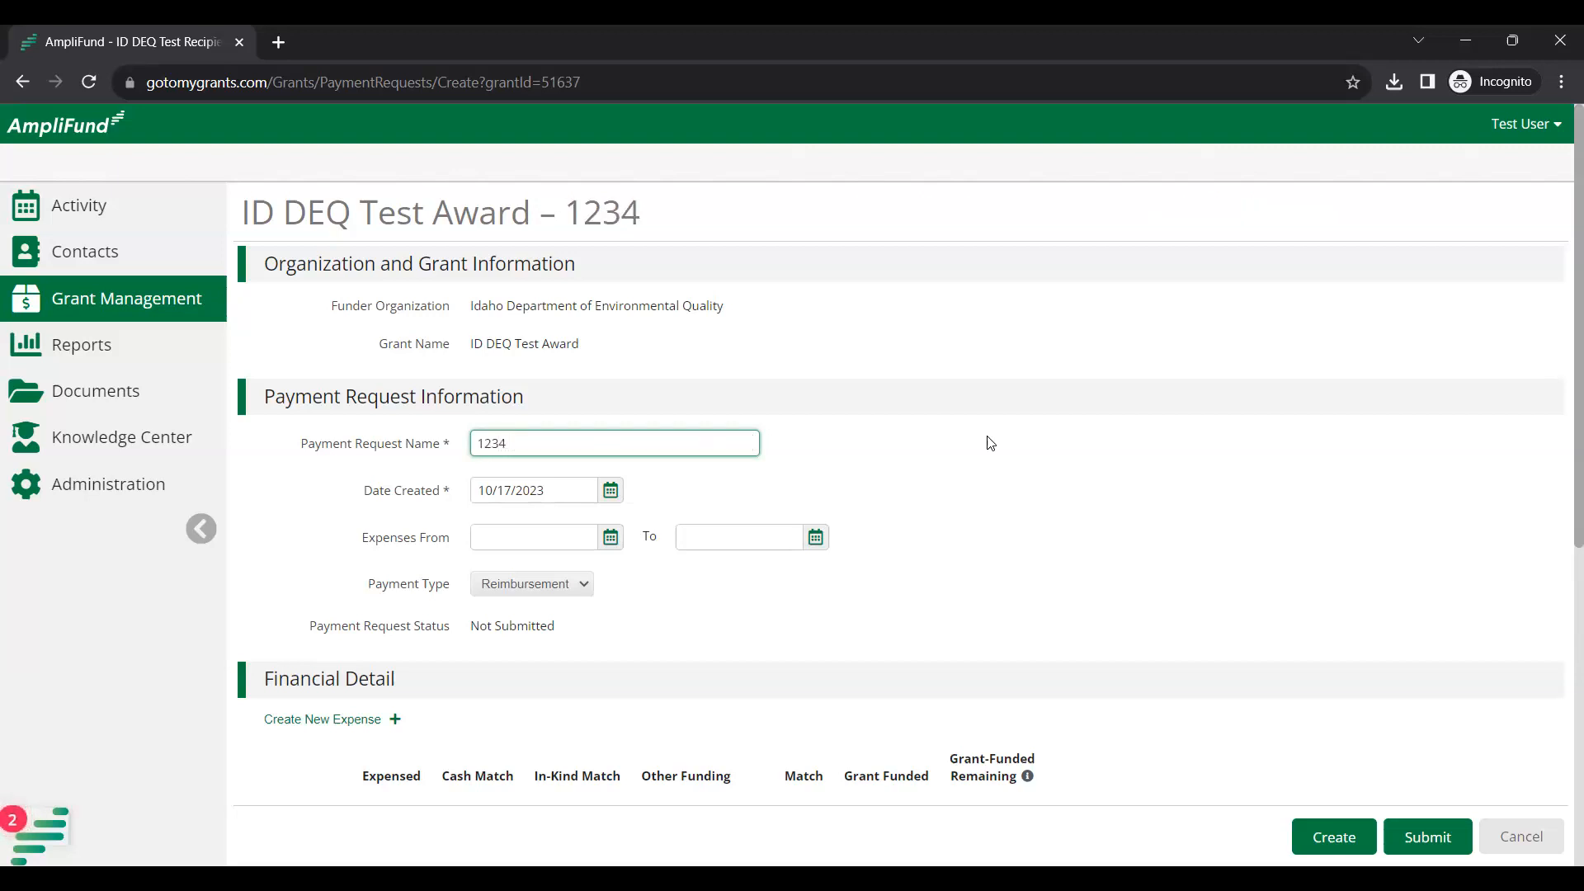
{"action": "type", "text": " - #4"}
Pick September 1, 2023 and September 30, 2023 as the expense From and To dates.
{"action": "left_click", "coordinate": [610, 537]}
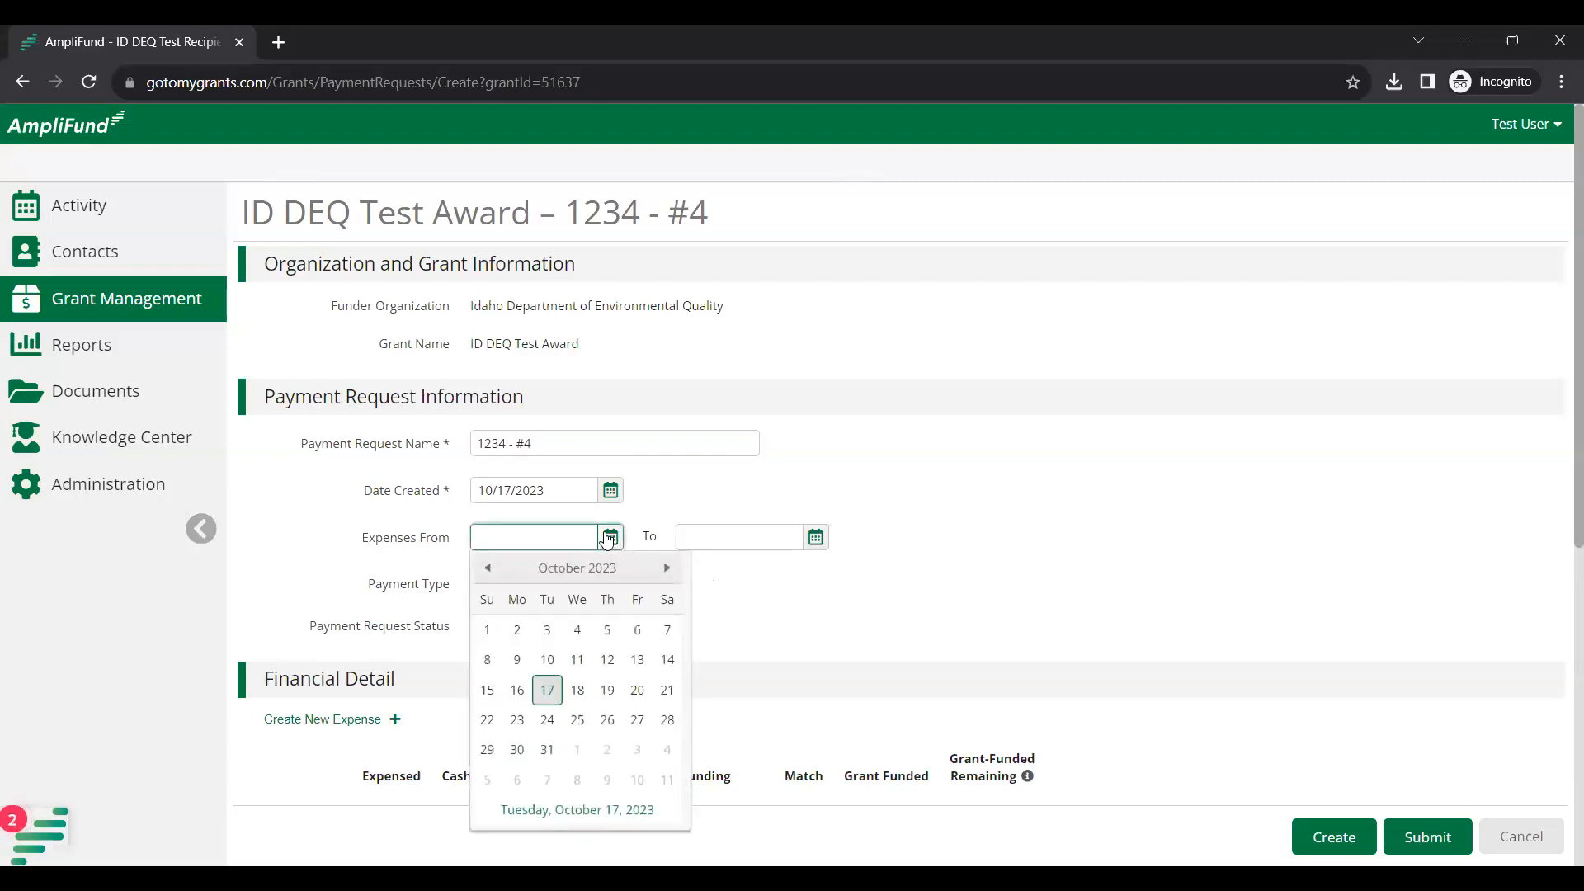
{"action": "left_click", "coordinate": [488, 569]}
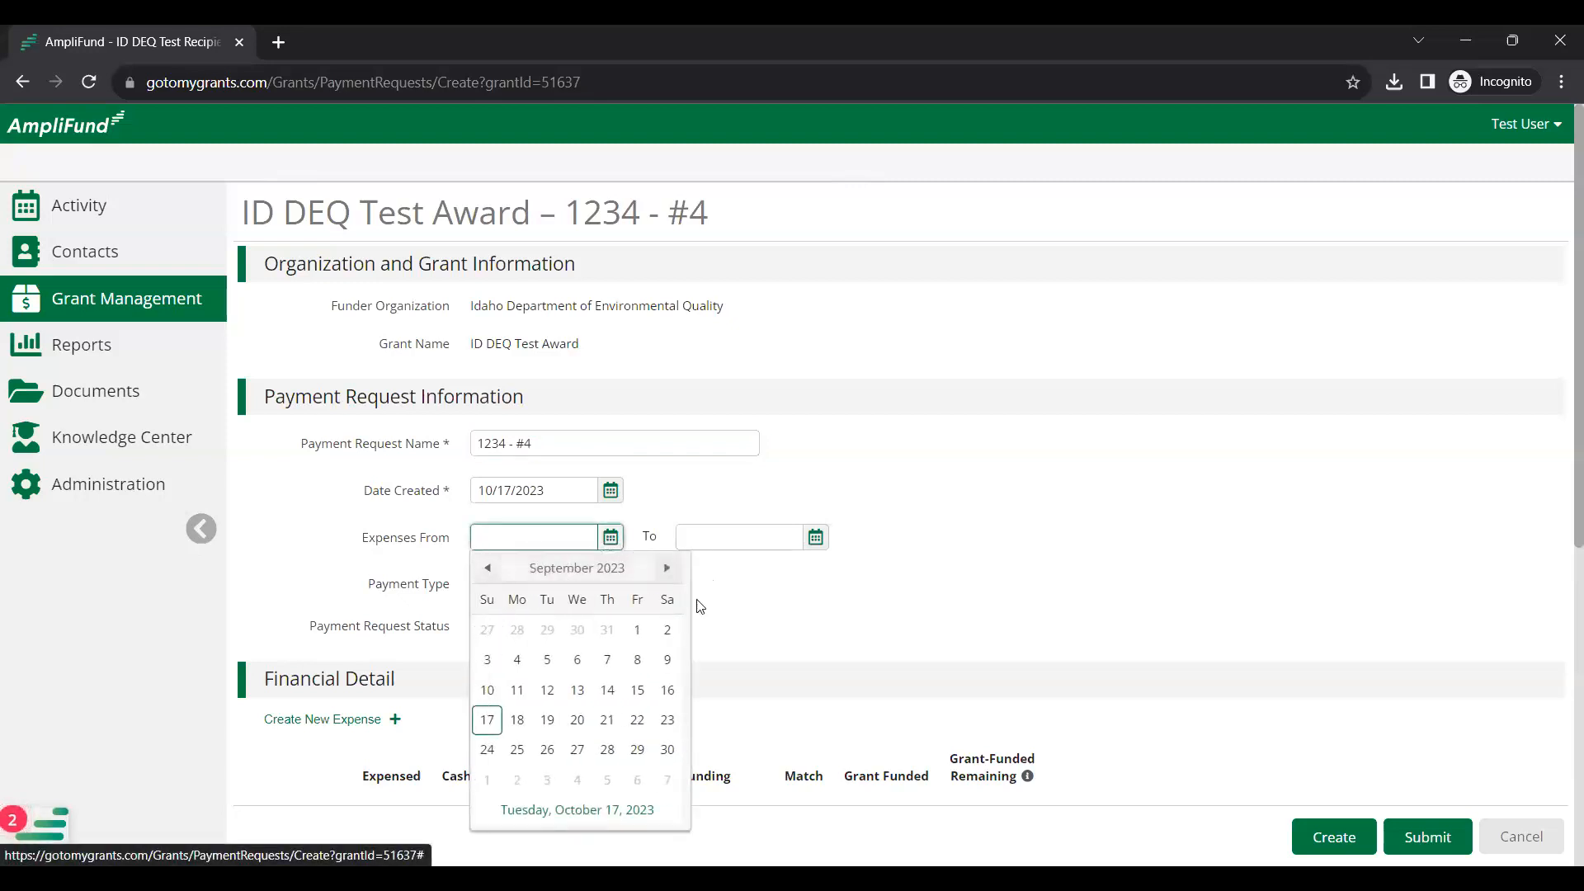
{"action": "left_click", "coordinate": [639, 631]}
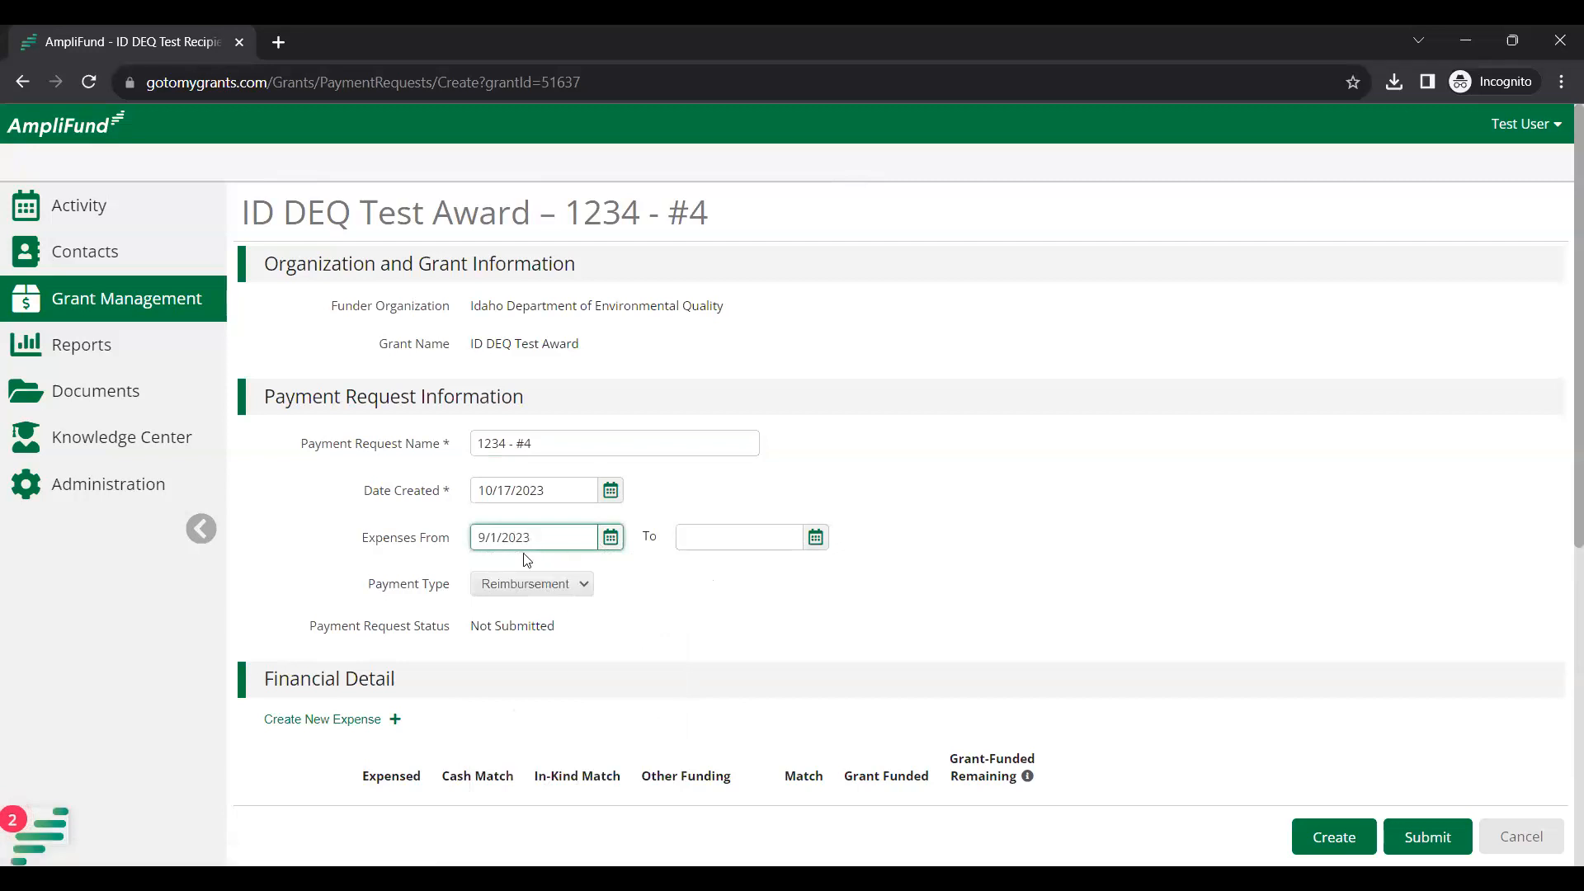
{"action": "left_click", "coordinate": [816, 538]}
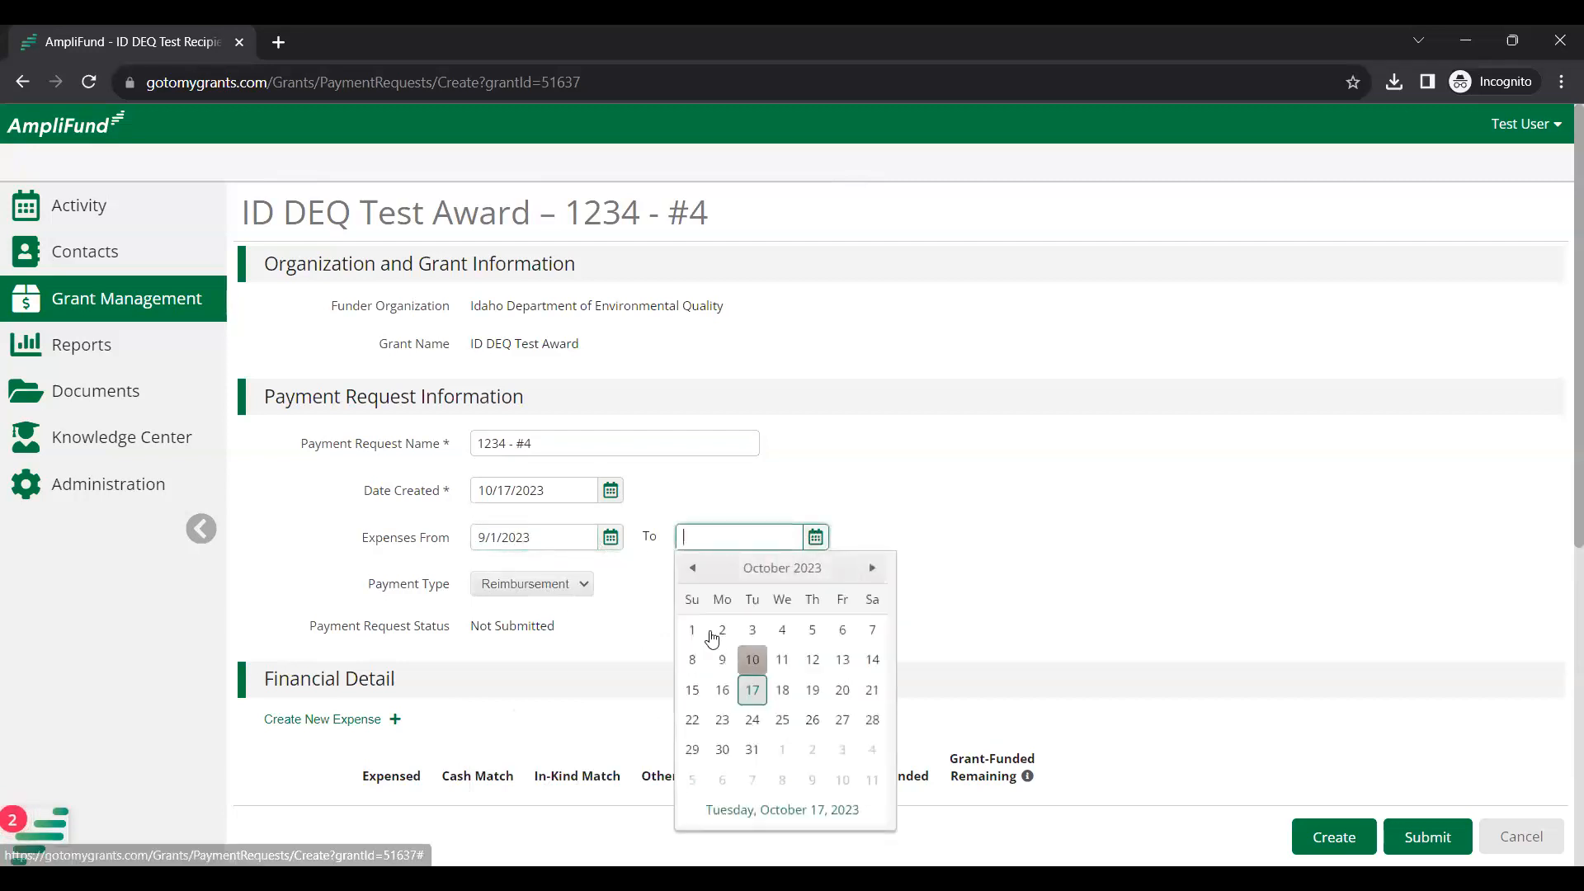
{"action": "left_click", "coordinate": [687, 578]}
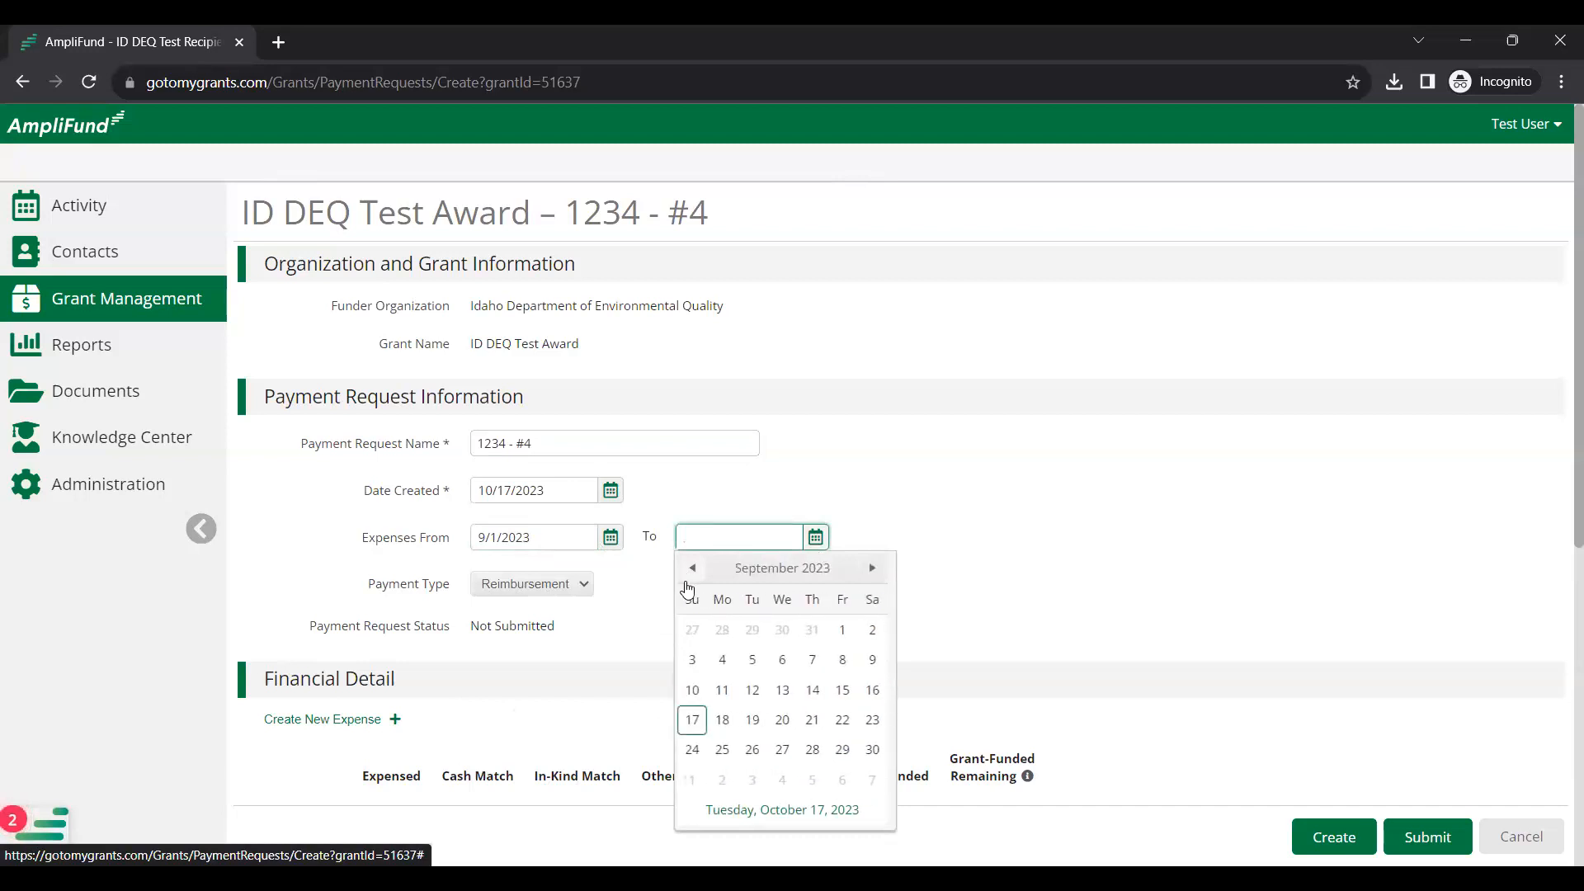
{"action": "left_click", "coordinate": [875, 754]}
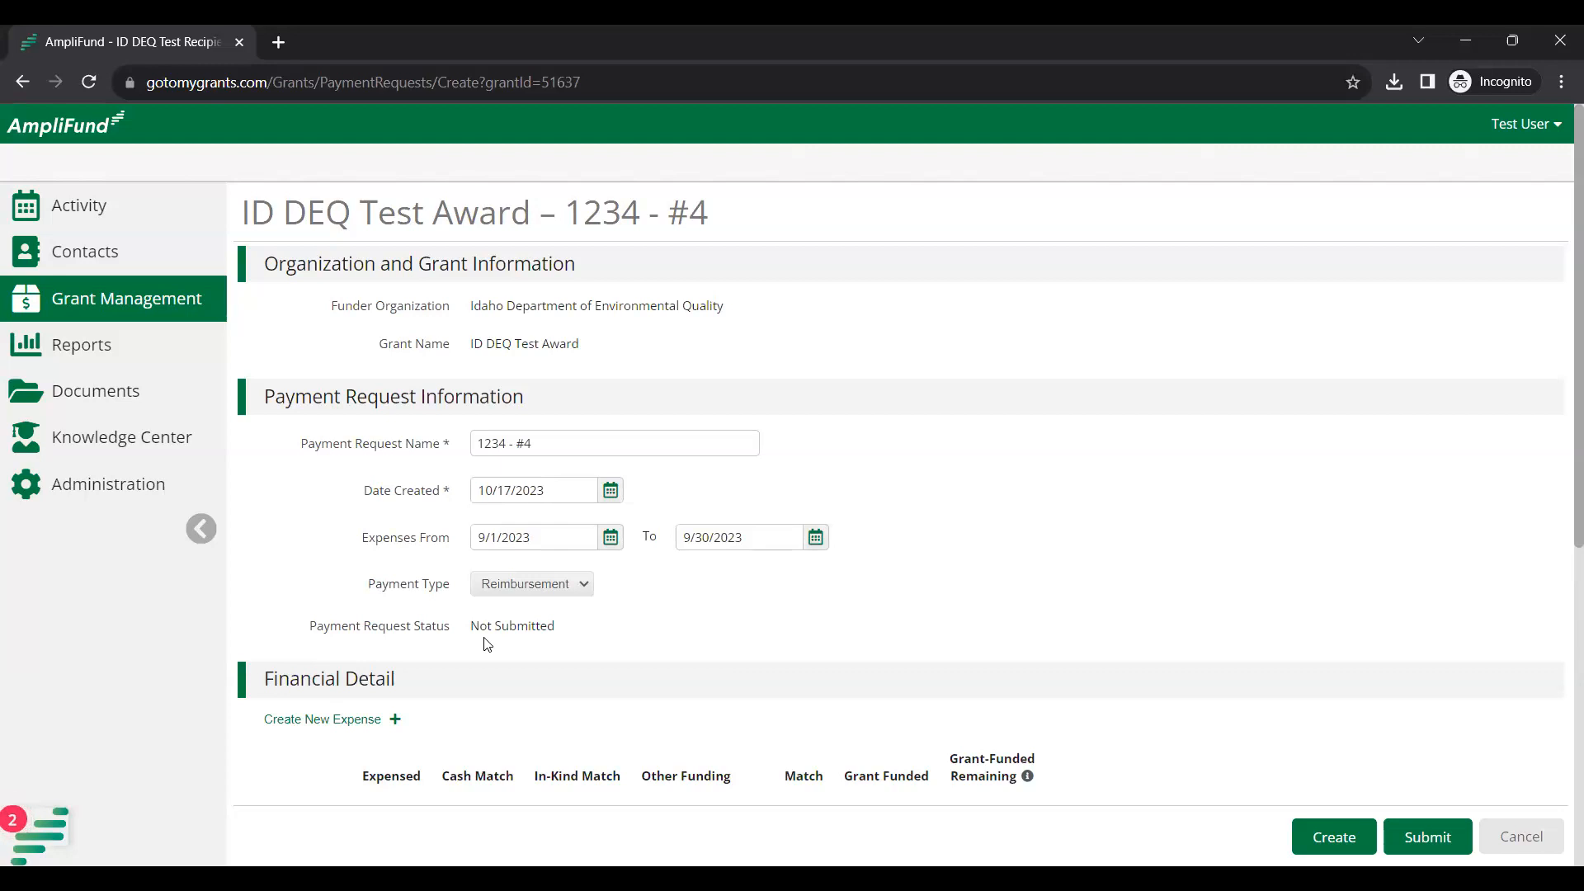
{"action": "left_click_drag", "start_coordinate": [471, 626], "coordinate": [569, 633]}
{"action": "left_click", "coordinate": [570, 634]}
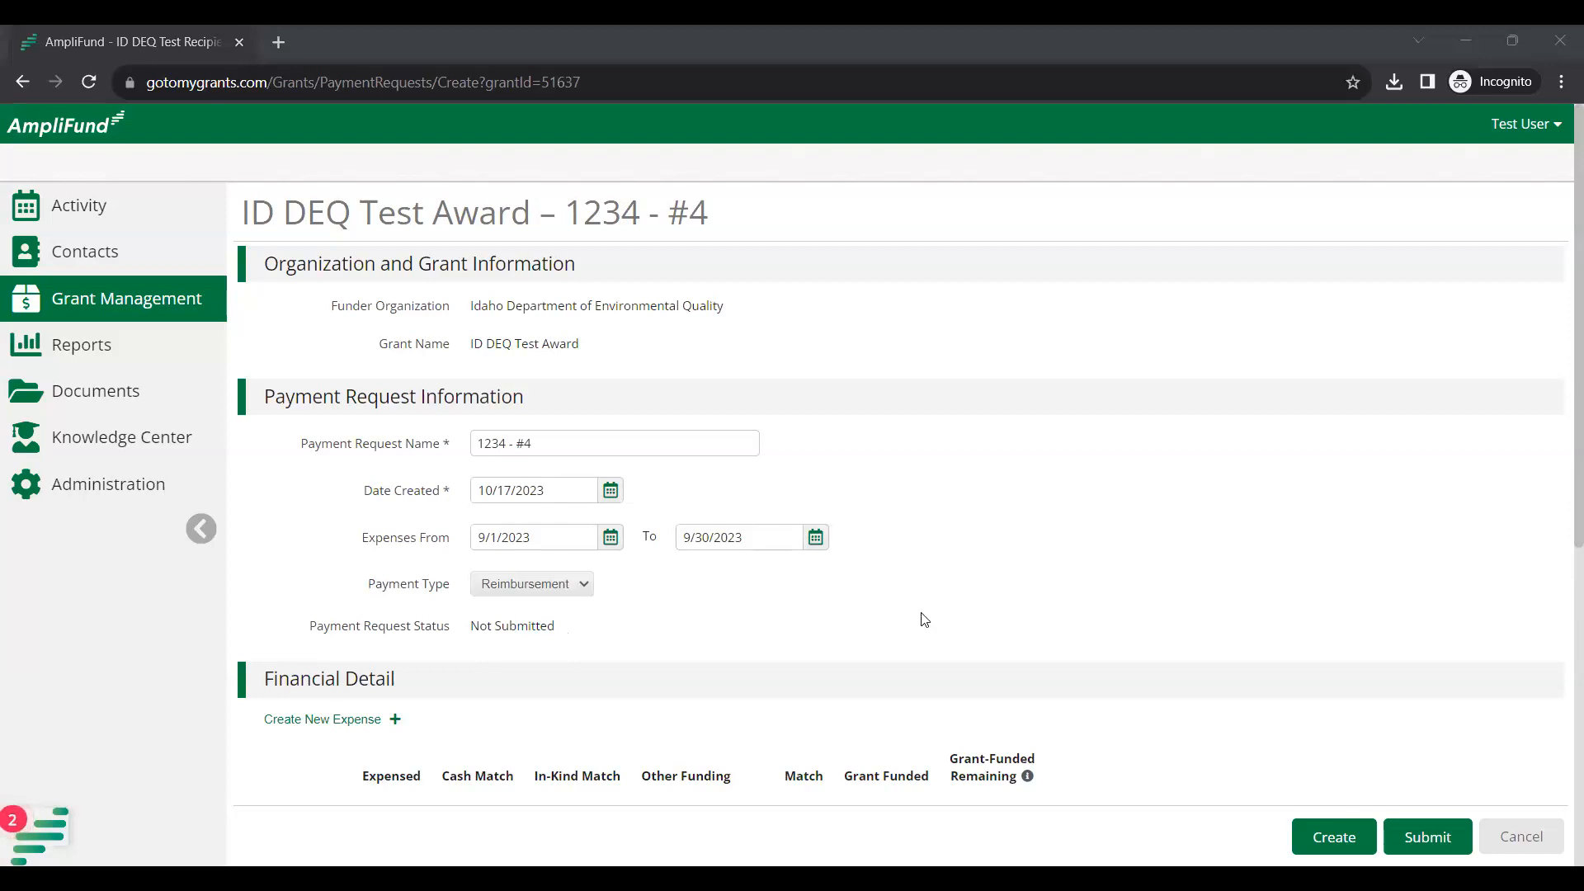
Open the Add Expense form from Financial Detail's Create New Expense button.
{"action": "scroll", "coordinate": [1050, 643], "scroll_direction": "down", "scroll_amount": 1}
{"action": "scroll", "coordinate": [1054, 641], "scroll_direction": "down", "scroll_amount": 1}
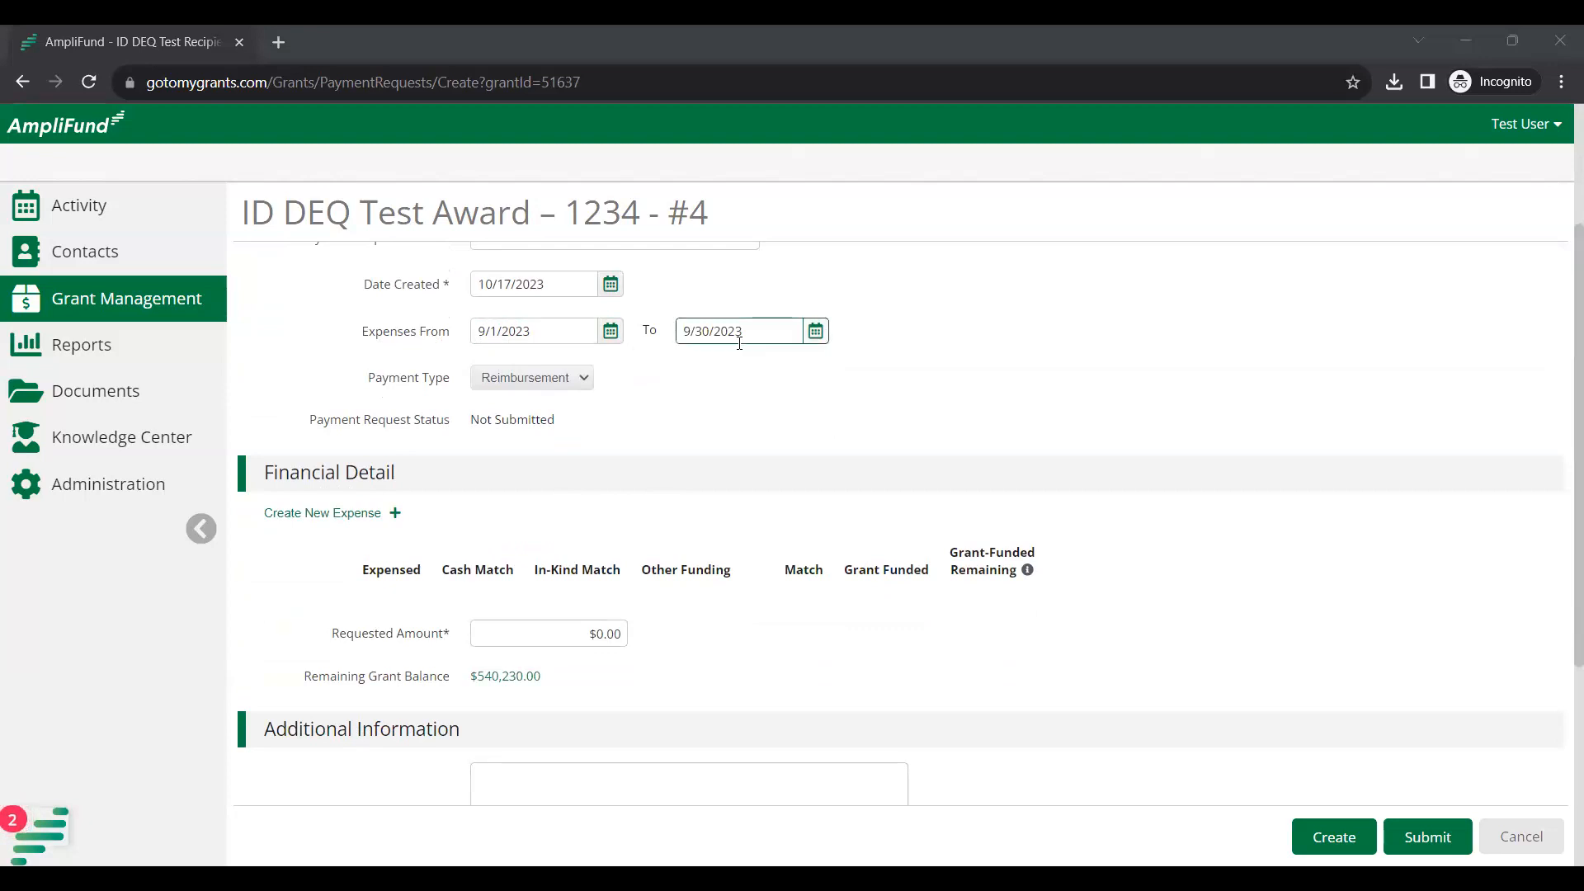
{"action": "left_click", "coordinate": [397, 513]}
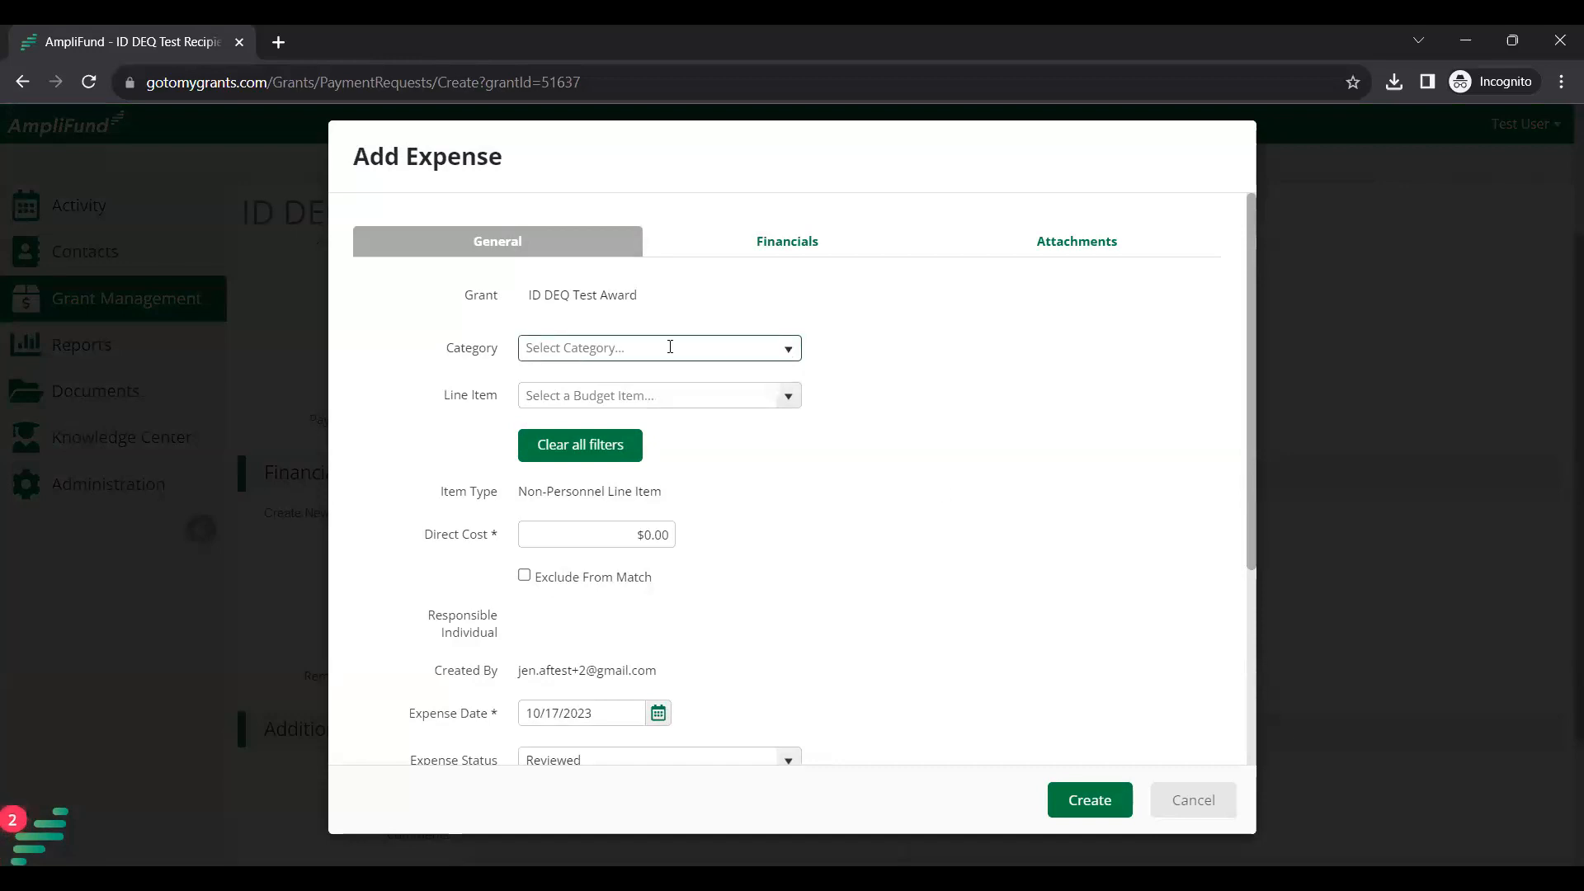
Set the expense category and budget line item to Equipment.
{"action": "left_click", "coordinate": [785, 355]}
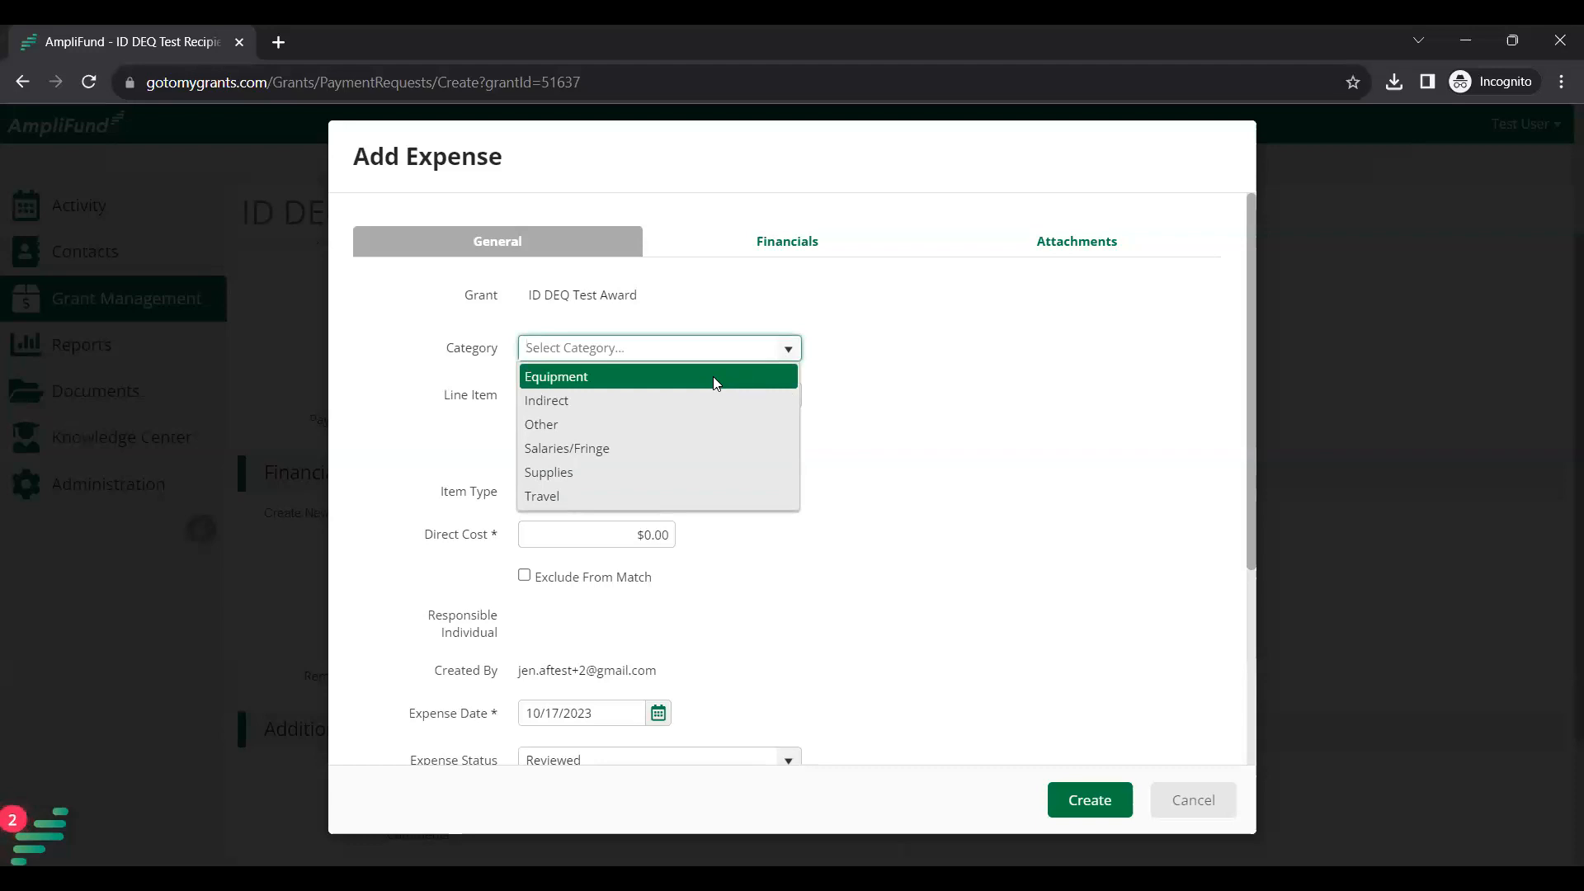
{"action": "left_click", "coordinate": [555, 379]}
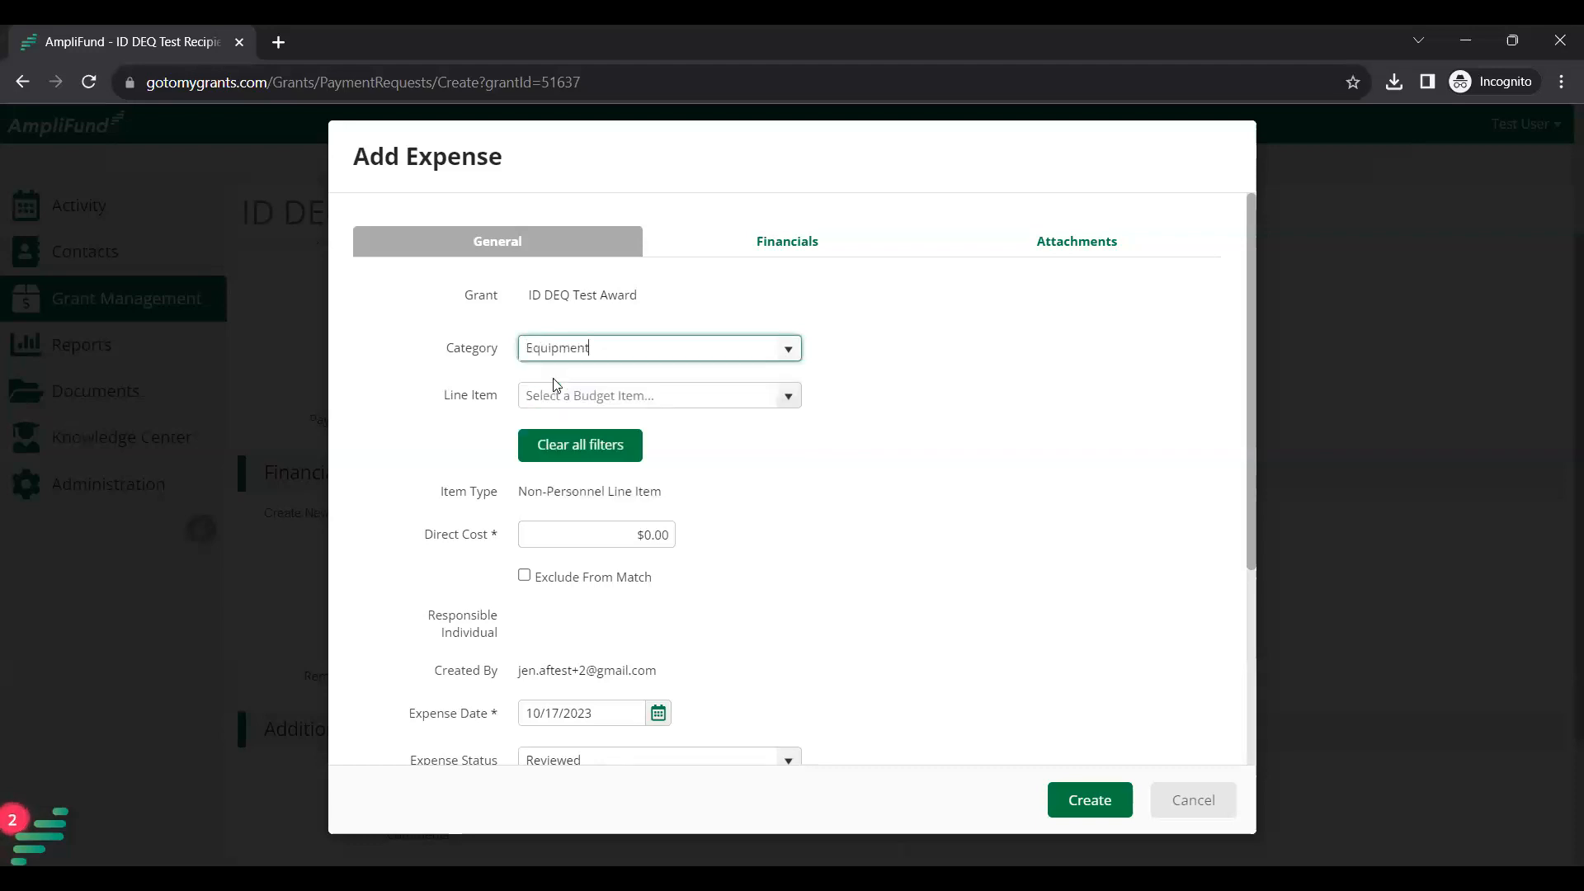
{"action": "left_click", "coordinate": [789, 400]}
{"action": "left_click", "coordinate": [608, 424]}
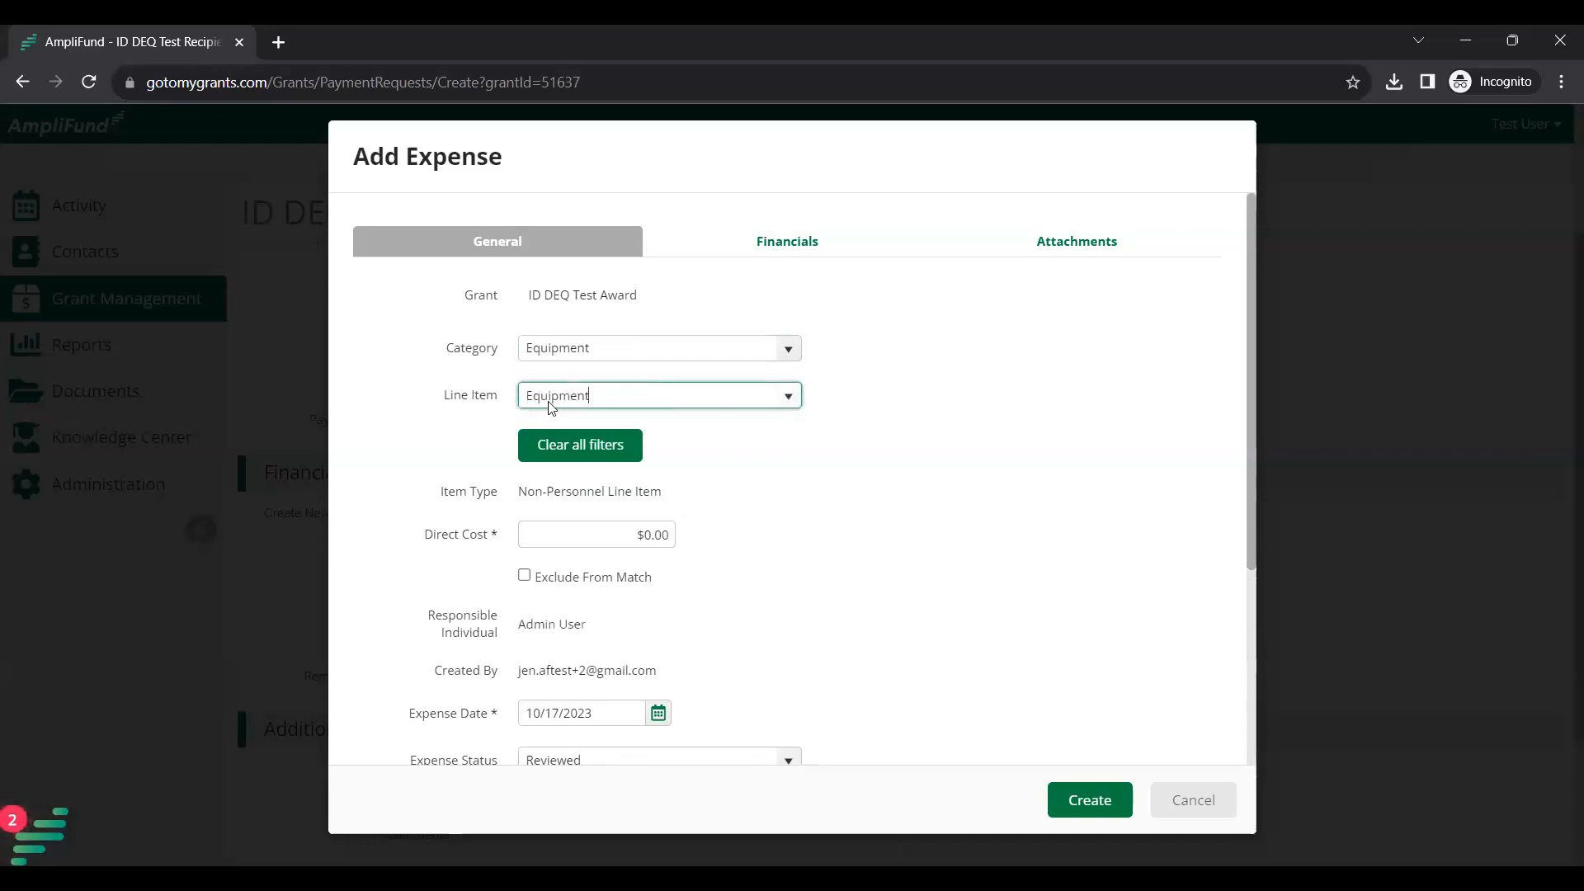
{"action": "scroll", "coordinate": [756, 467], "scroll_direction": "down", "scroll_amount": 1}
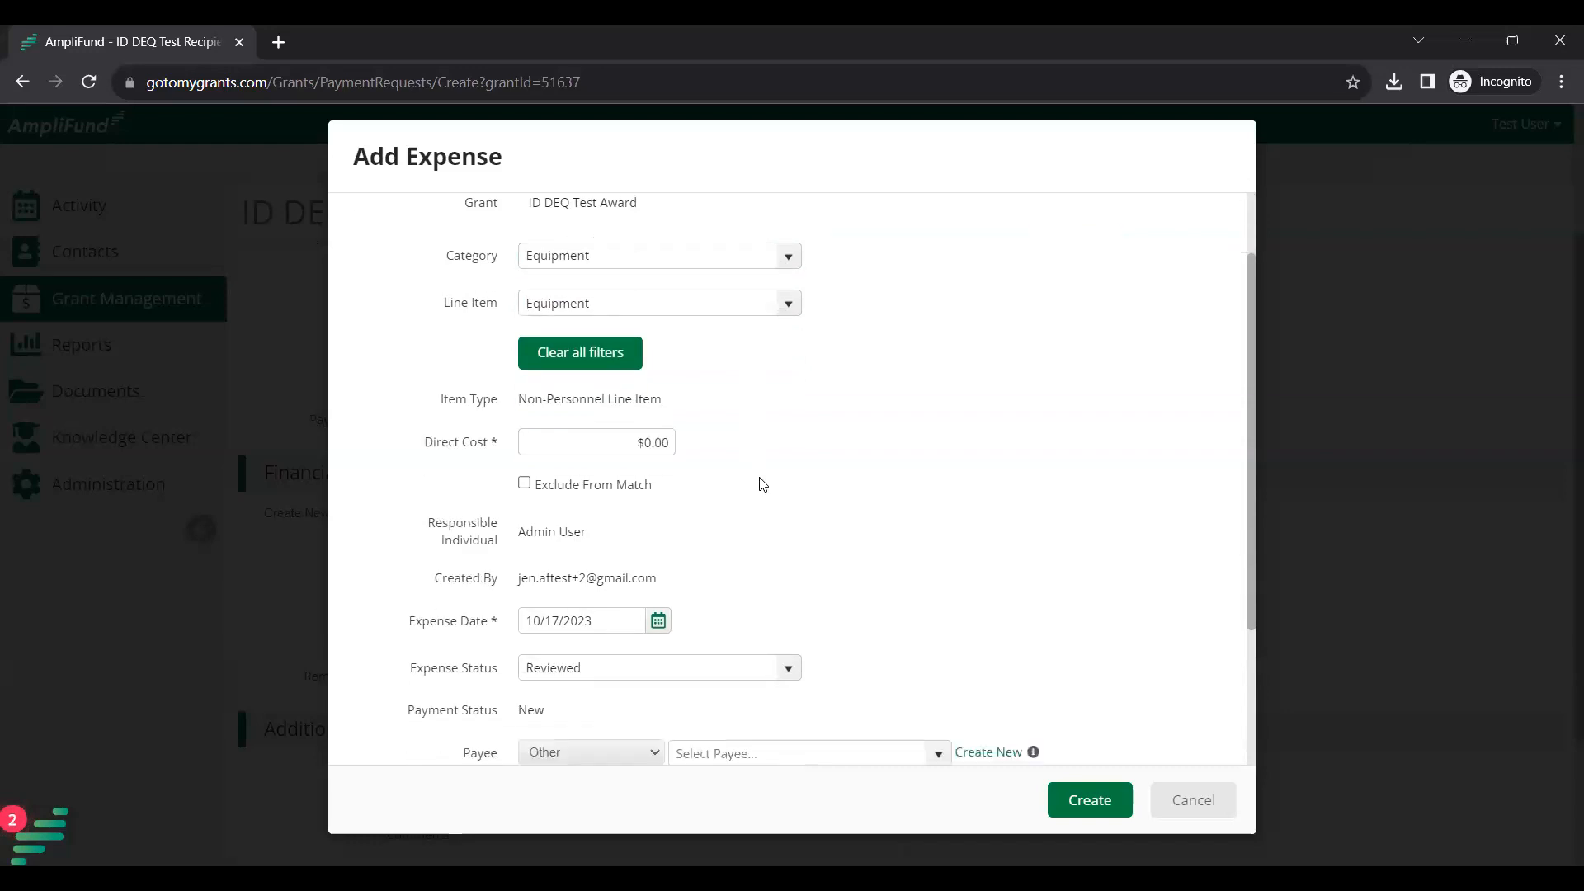
{"action": "scroll", "coordinate": [755, 541], "scroll_direction": "up", "scroll_amount": 1}
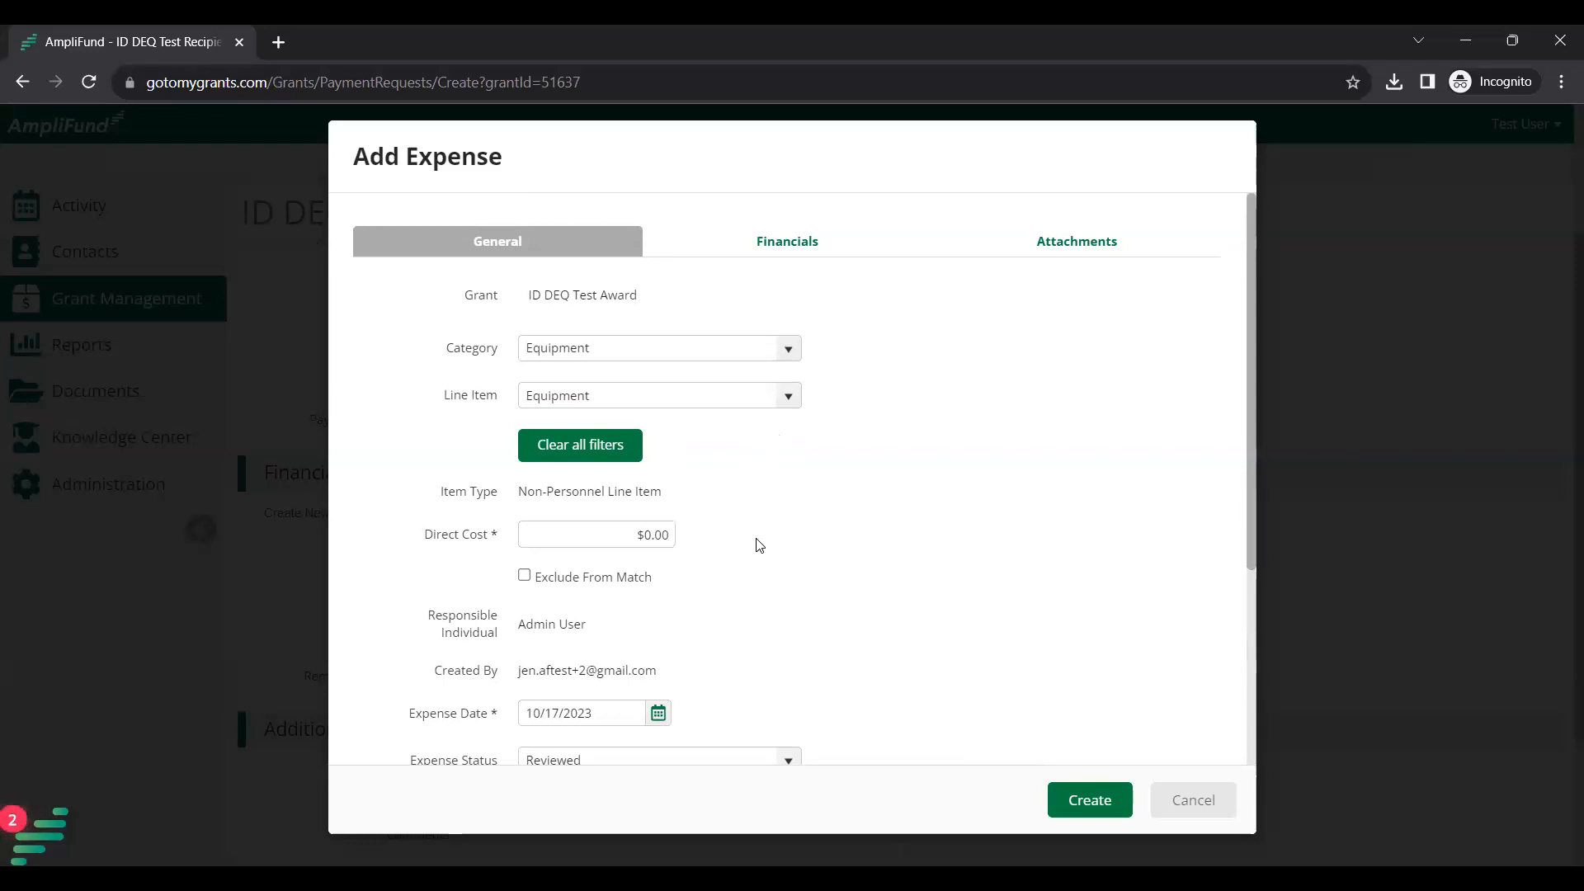
Enter a direct cost of $150.00 for the expense.
{"action": "left_click", "coordinate": [647, 537]}
{"action": "left_click", "coordinate": [647, 538]}
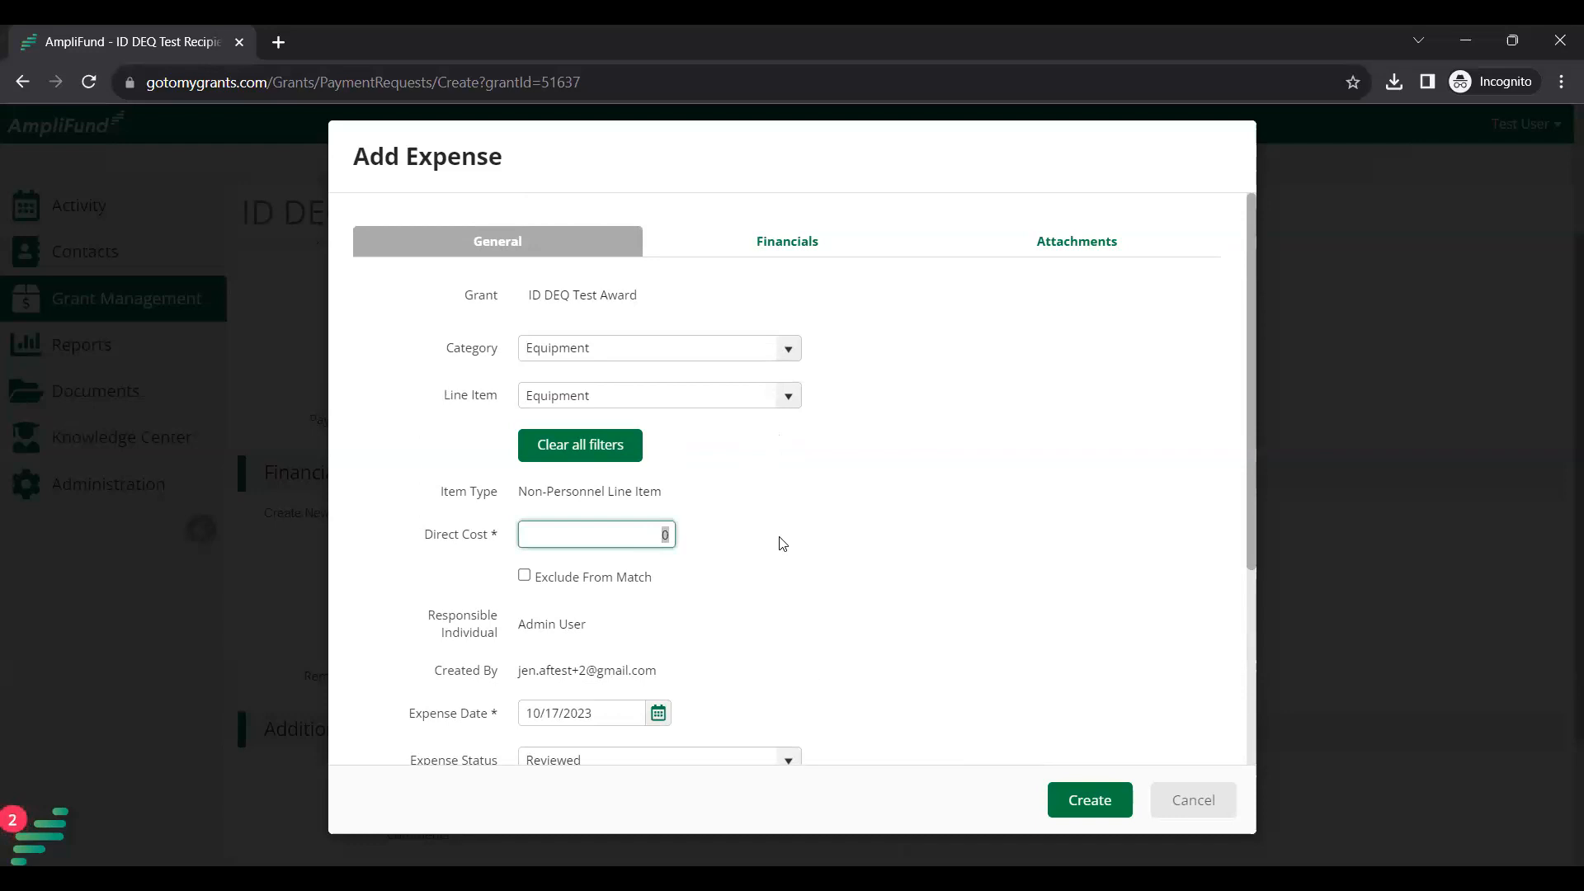
{"action": "type", "text": "150"}
{"action": "left_click", "coordinate": [830, 532]}
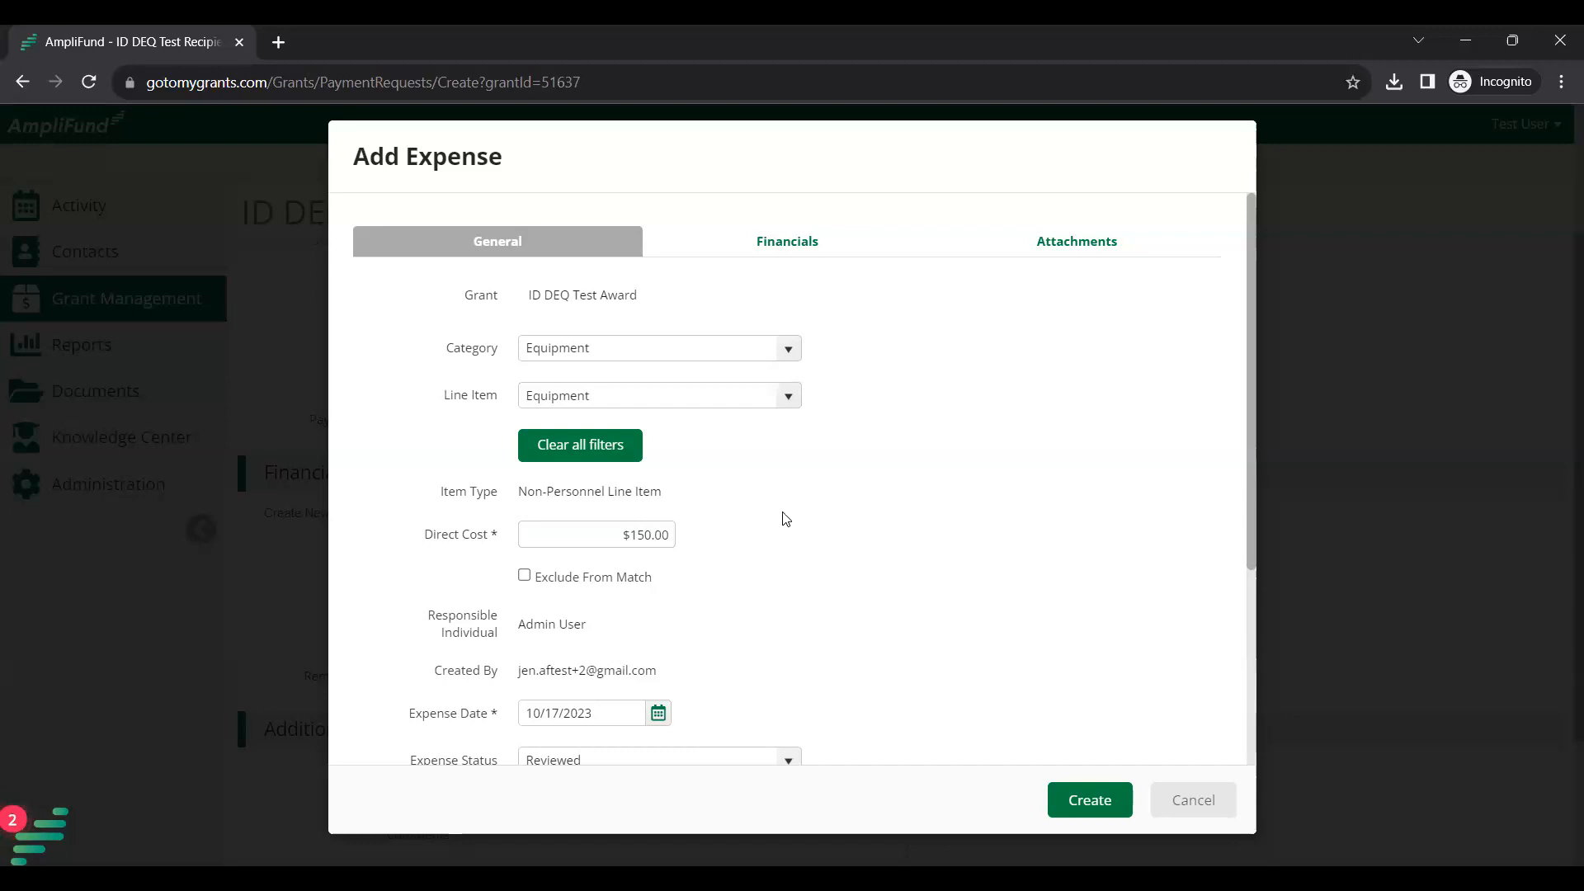
{"action": "scroll", "coordinate": [726, 569], "scroll_direction": "down", "scroll_amount": 2}
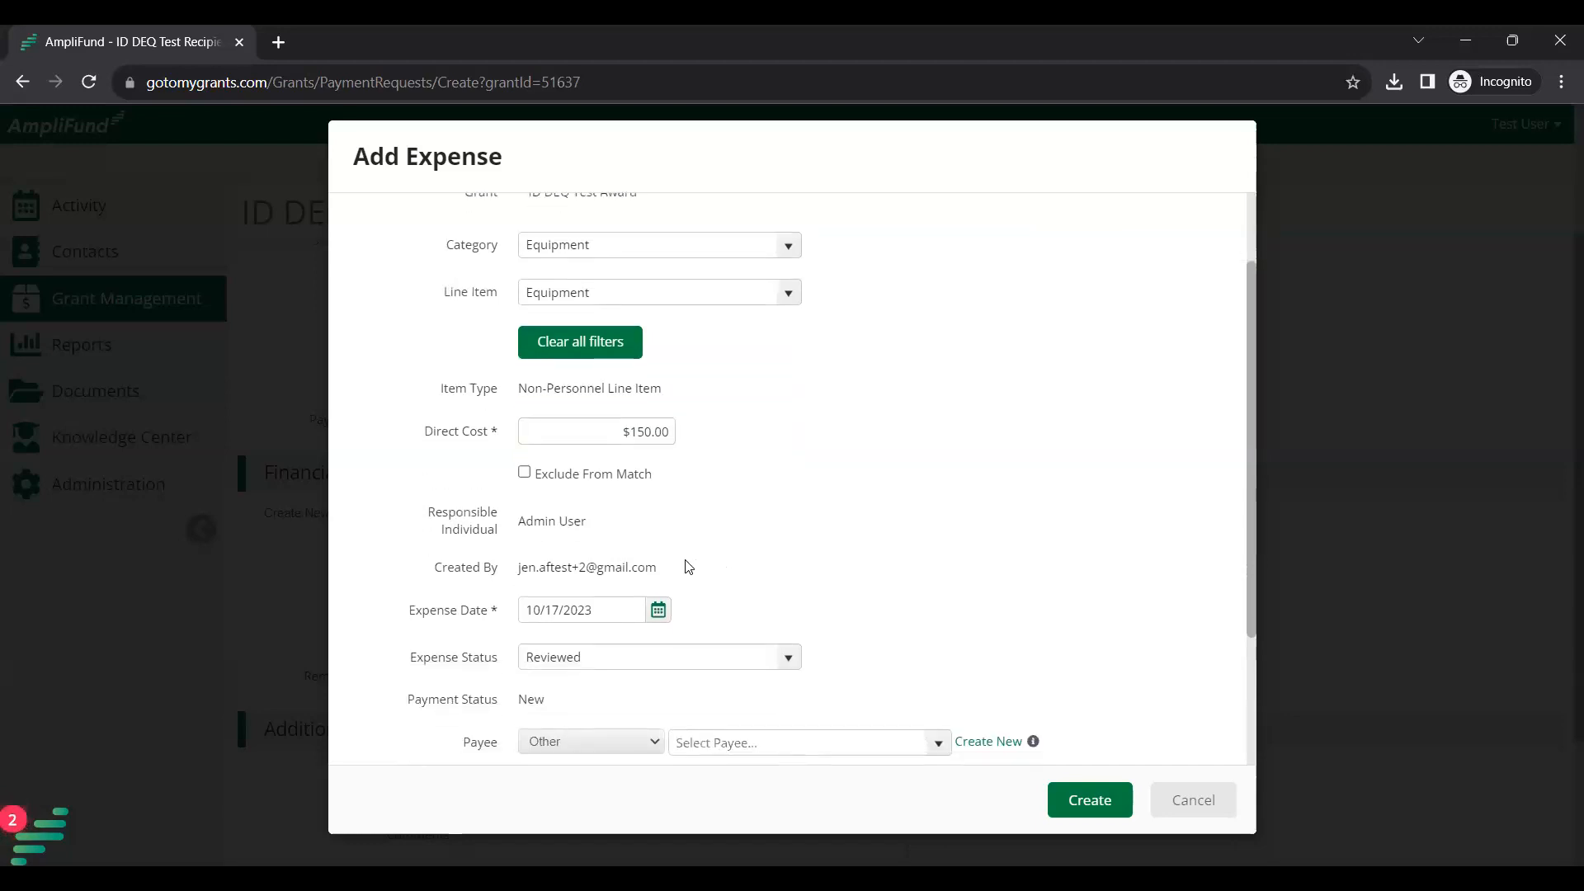
{"action": "scroll", "coordinate": [689, 567], "scroll_direction": "down", "scroll_amount": 2}
Highlight the Created By row and select the Expense Date field.
{"action": "left_click_drag", "start_coordinate": [429, 478], "coordinate": [551, 468]}
{"action": "left_click_drag", "start_coordinate": [683, 480], "coordinate": [701, 475]}
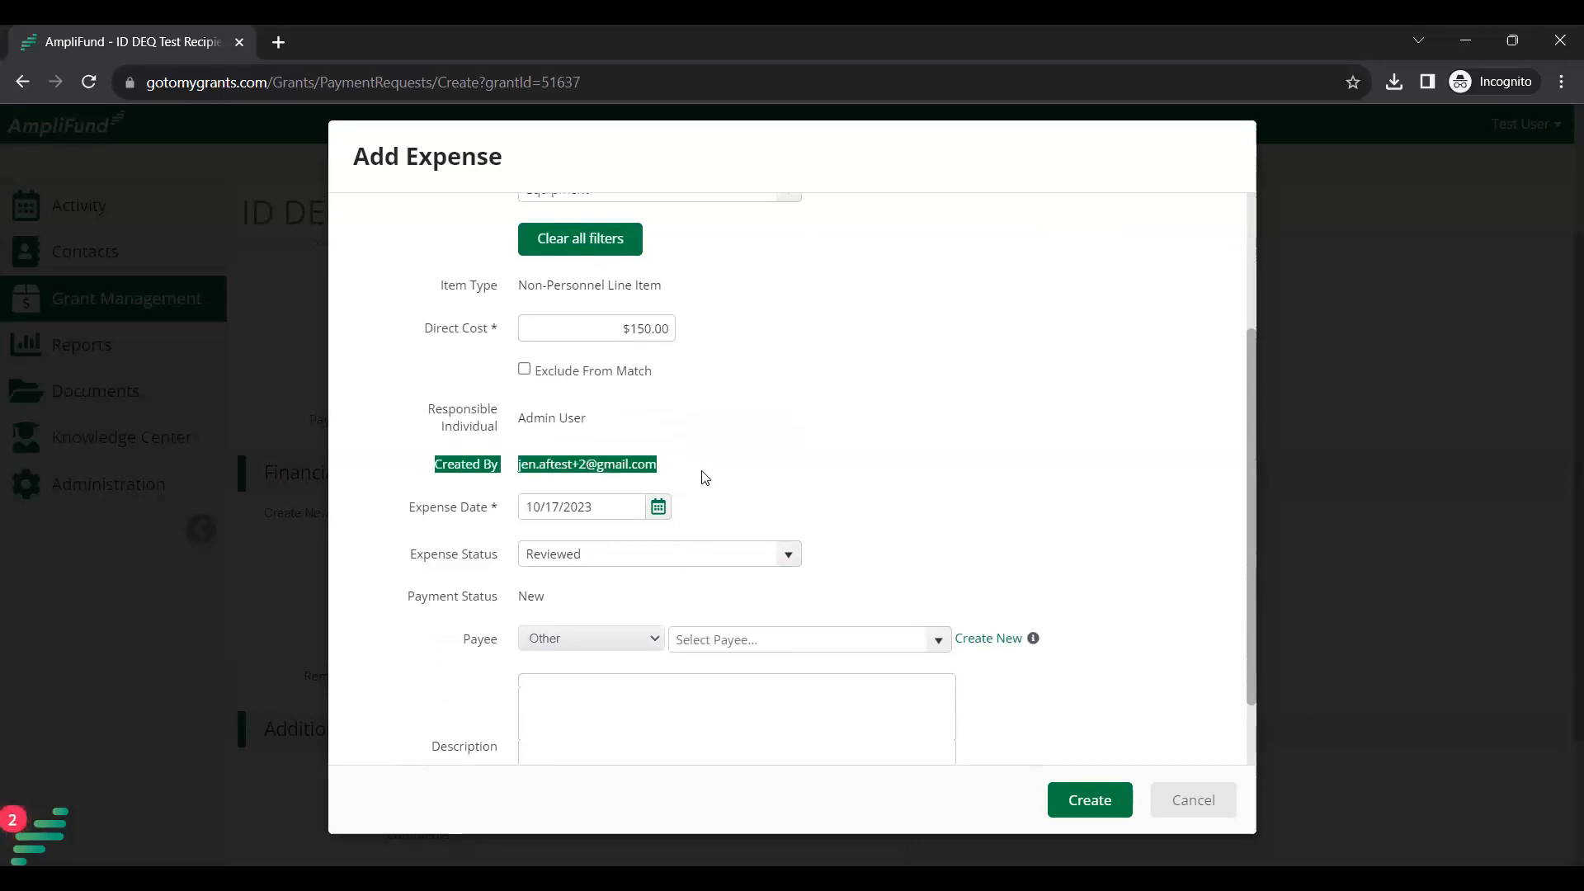
{"action": "left_click", "coordinate": [620, 485]}
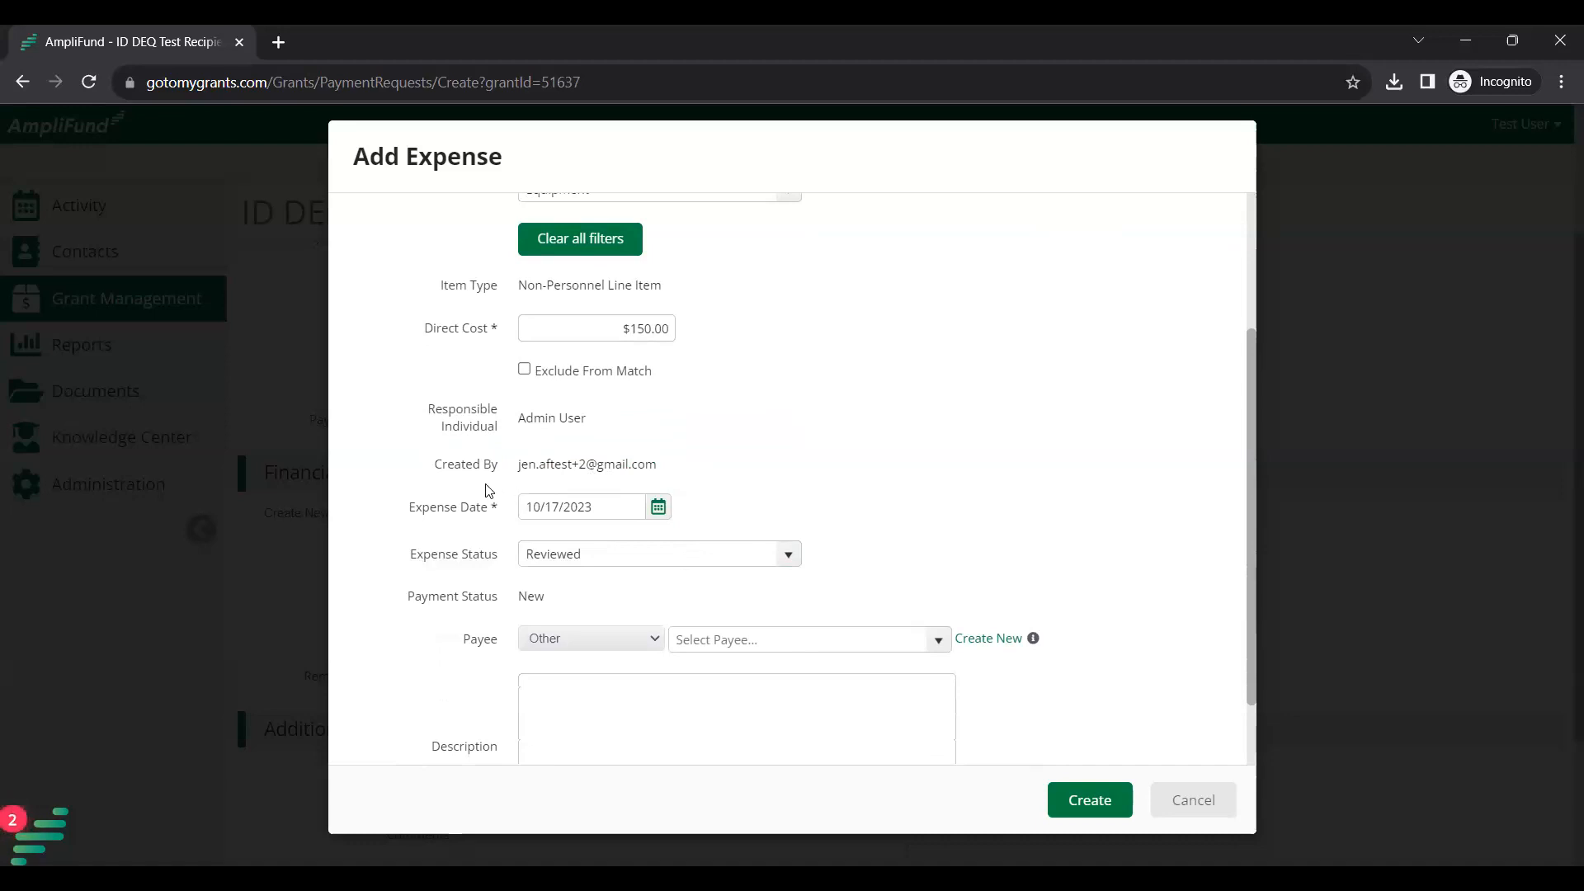
{"action": "left_click", "coordinate": [494, 506]}
{"action": "left_click", "coordinate": [625, 511]}
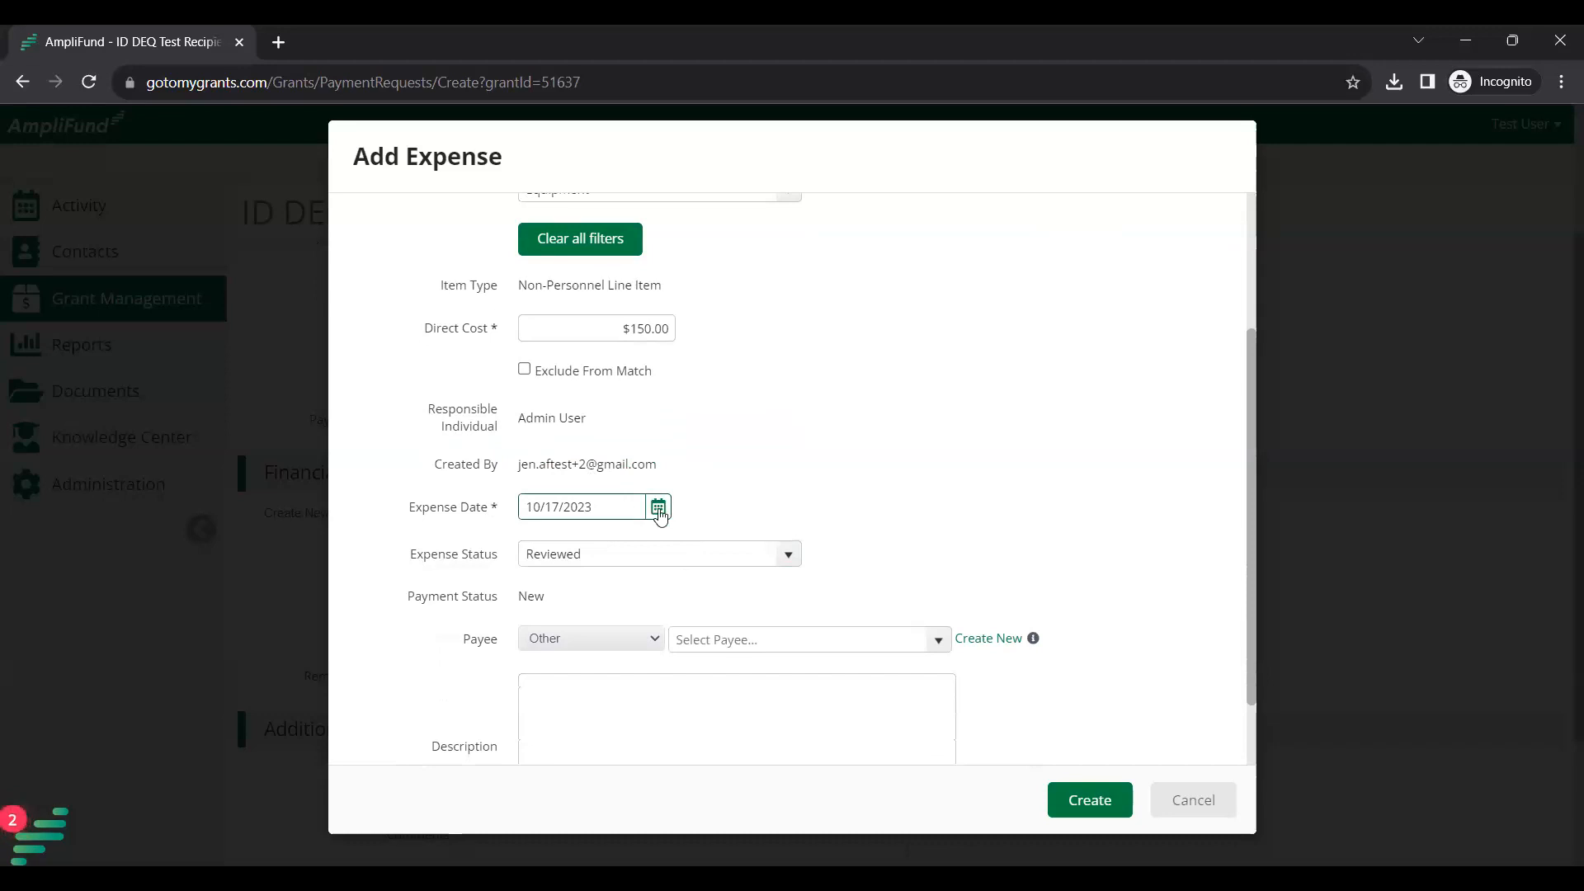
Pick September 19, 2023 as the expense date from the calendar.
{"action": "left_click", "coordinate": [659, 509]}
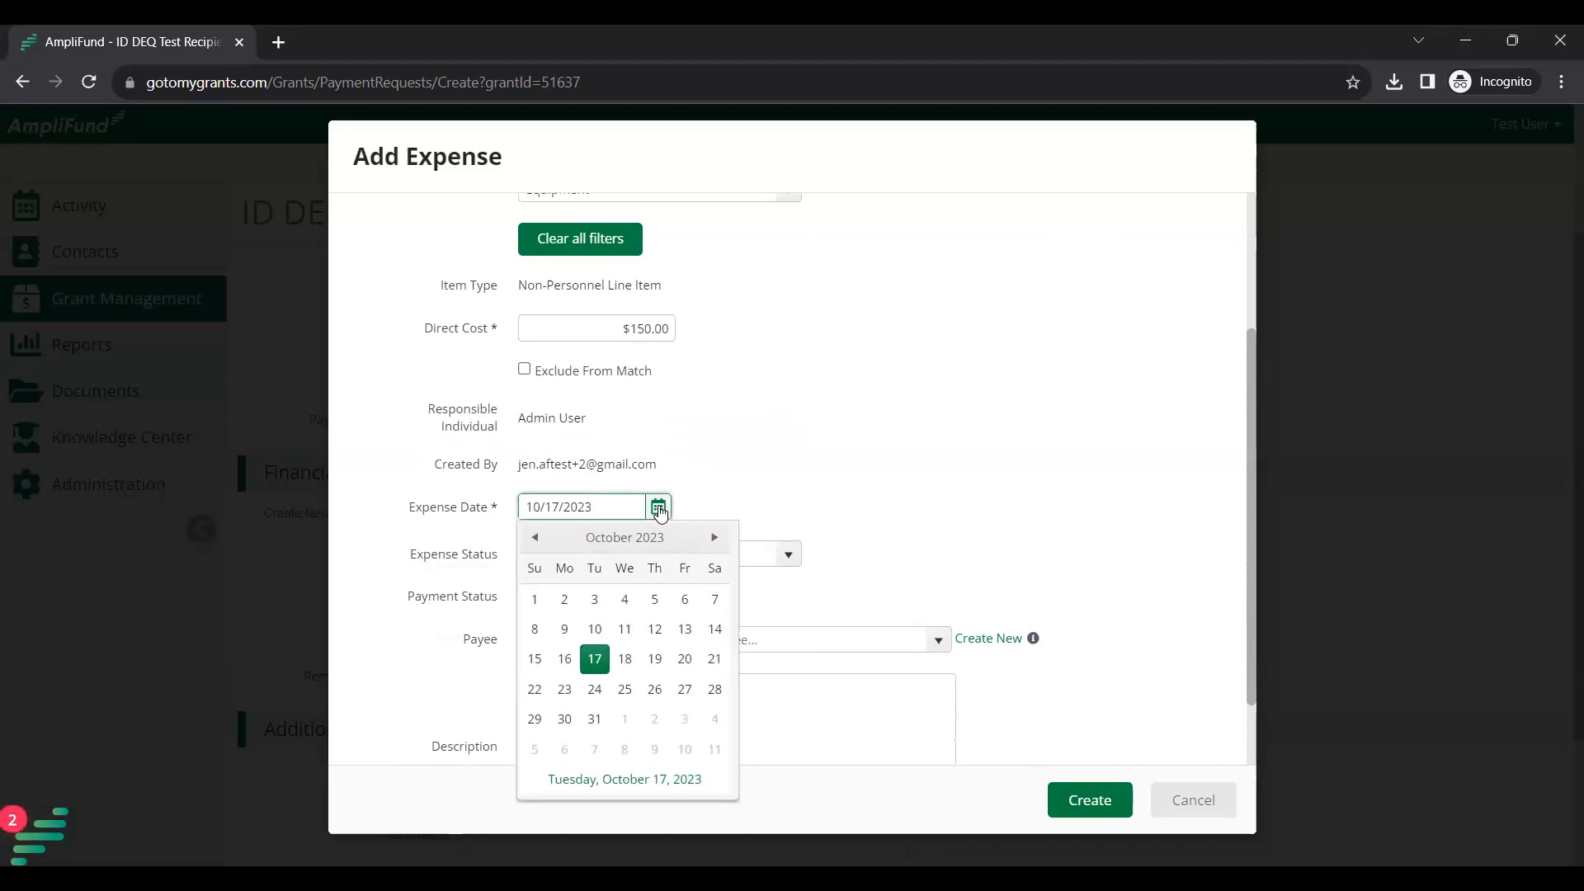
{"action": "left_click", "coordinate": [538, 537]}
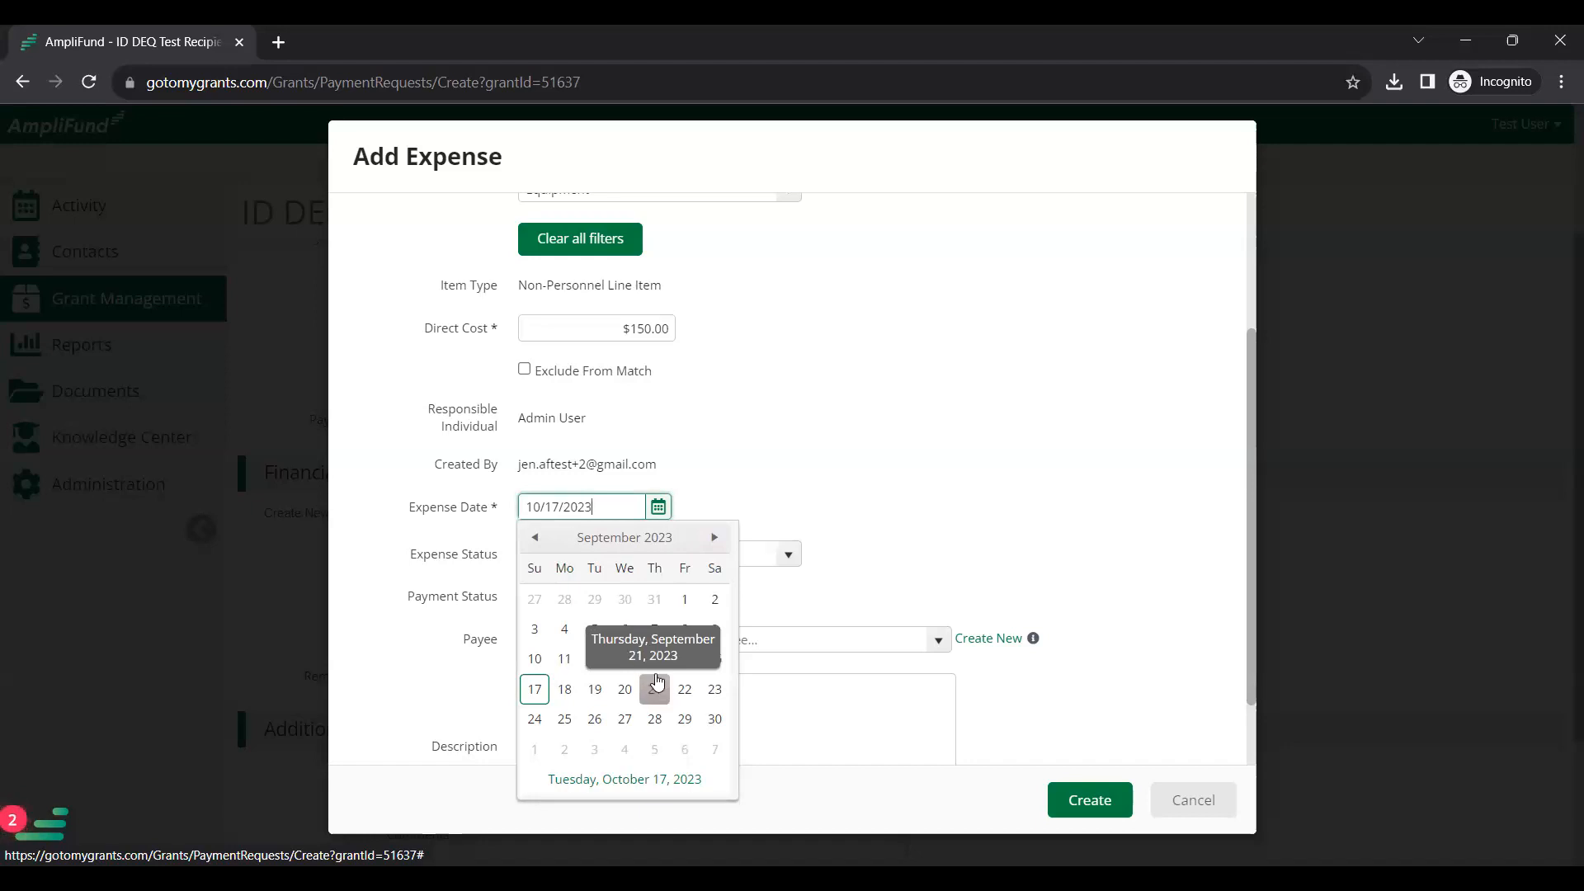
{"action": "left_click", "coordinate": [595, 690]}
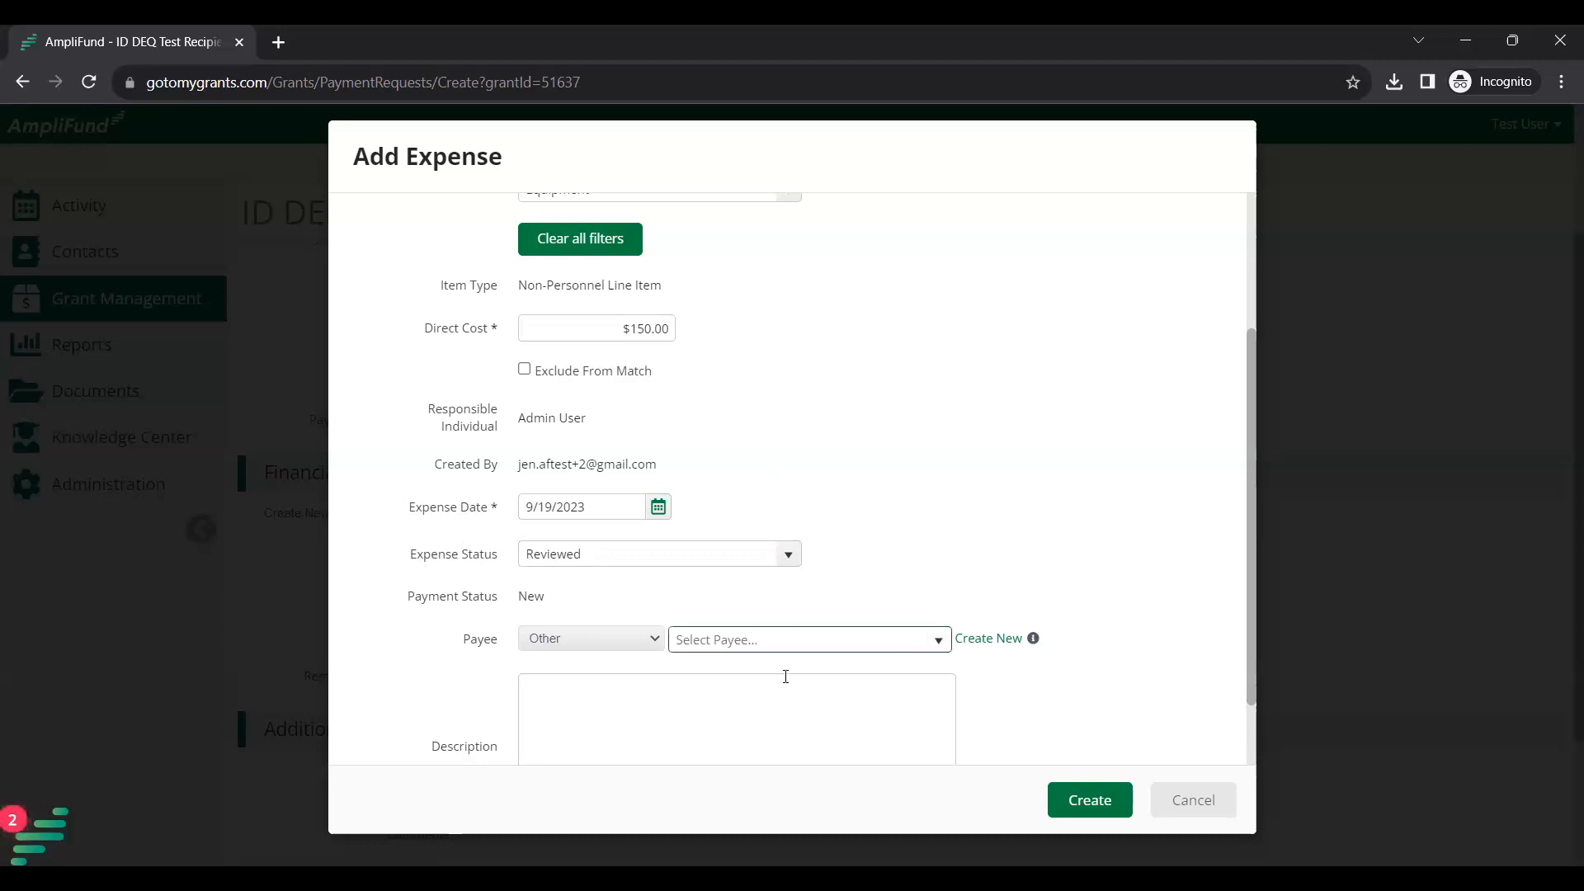
Enter the description 'Equipment purchase for the grant program'.
{"action": "left_click", "coordinate": [776, 733]}
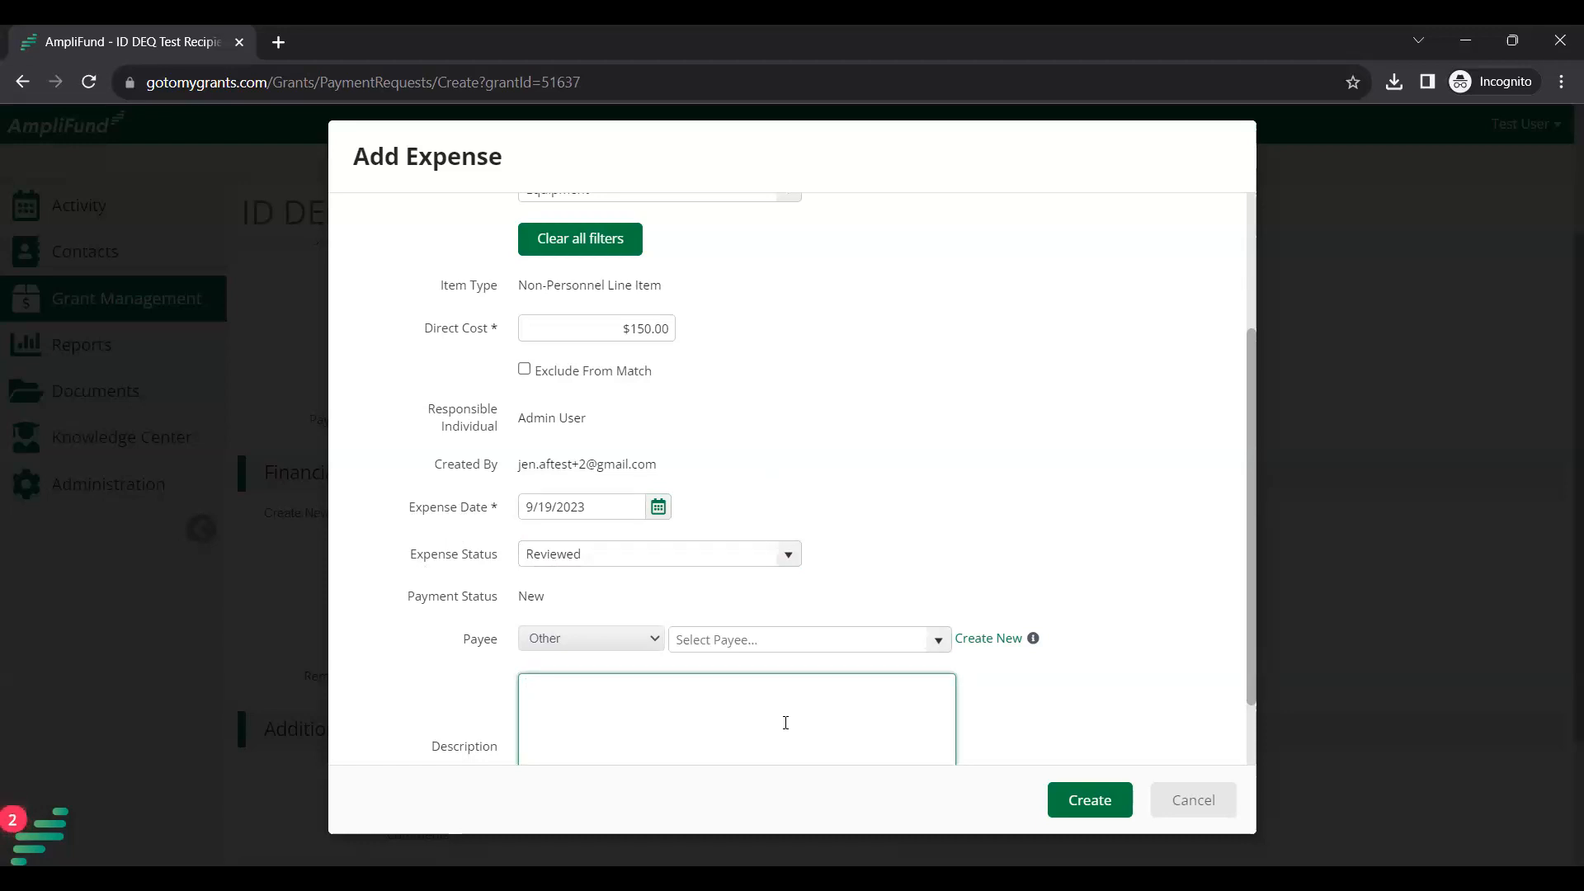
{"action": "type", "text": "Equipment purchase for the grant program"}
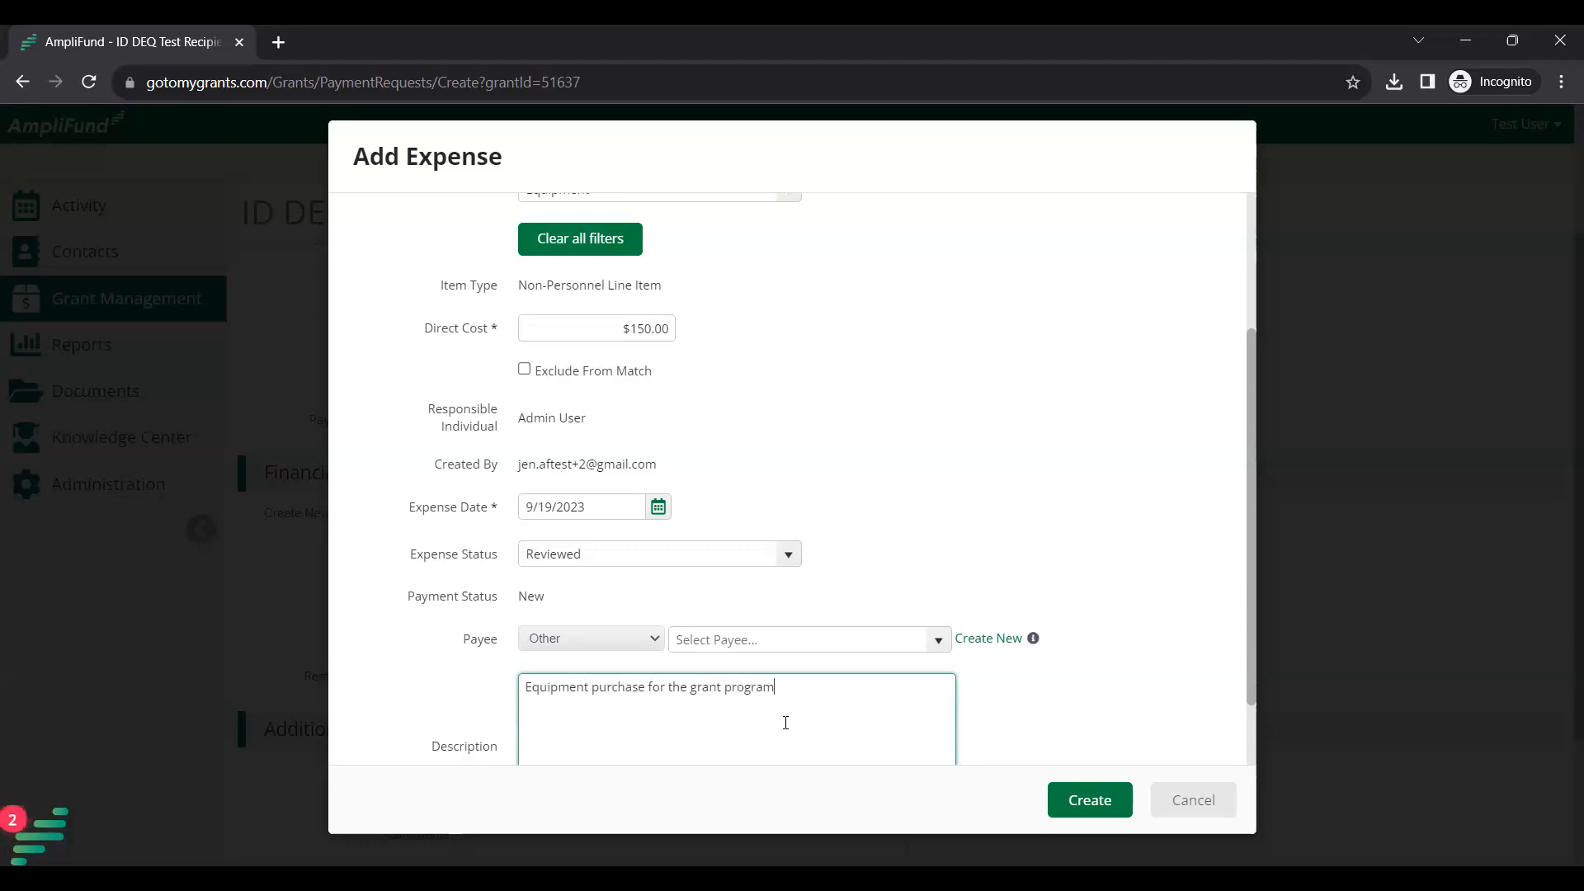
{"action": "left_click", "coordinate": [985, 513]}
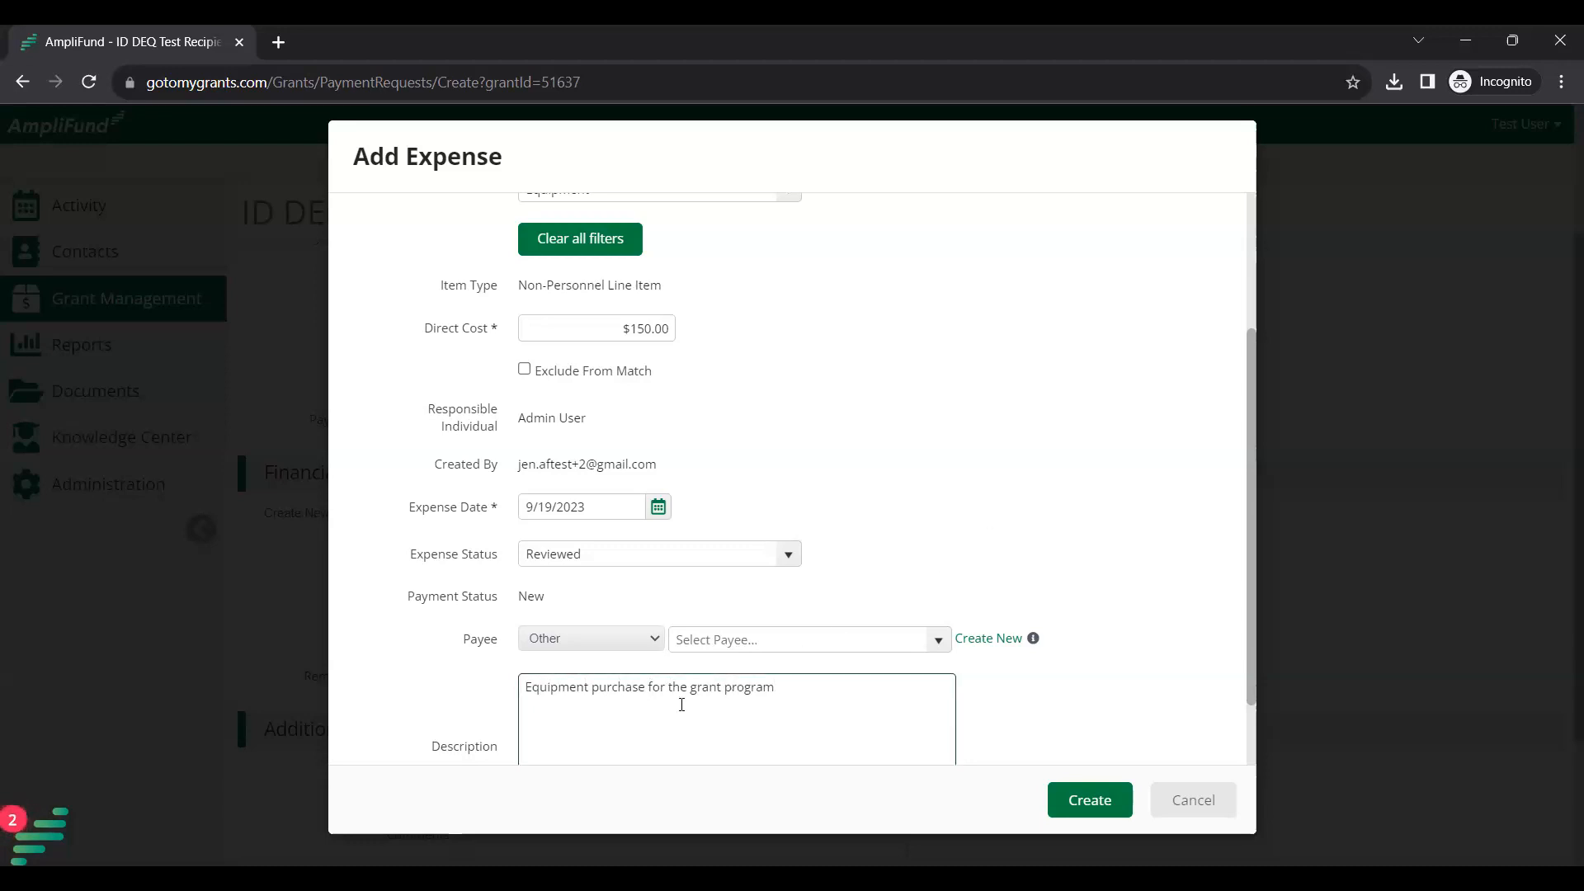
{"action": "scroll", "coordinate": [681, 704], "scroll_direction": "down", "scroll_amount": 1}
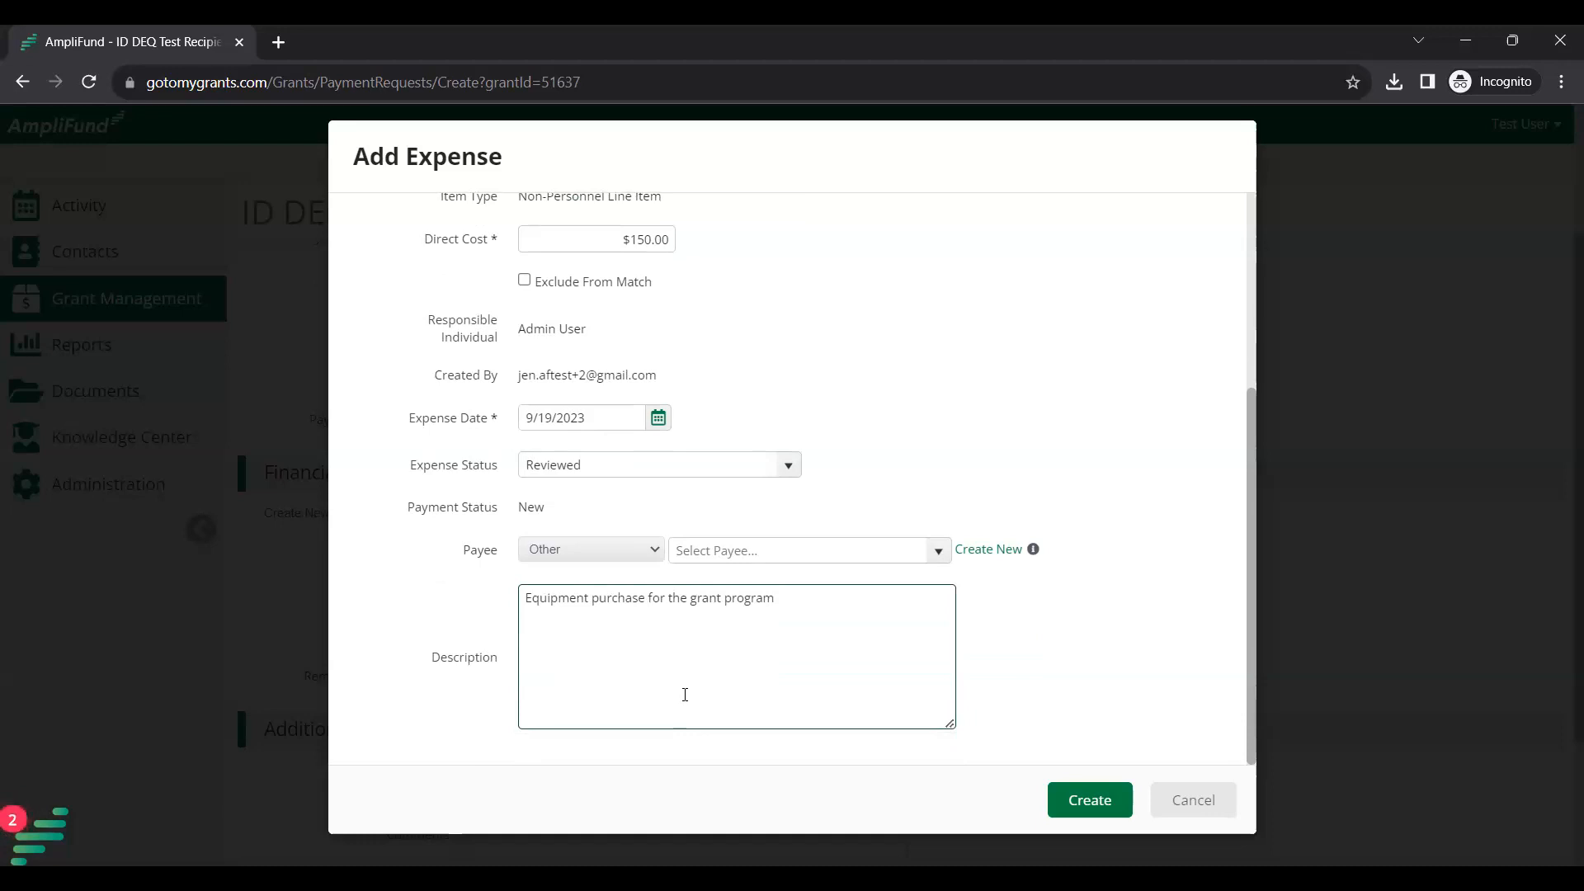
{"action": "scroll", "coordinate": [685, 695], "scroll_direction": "up", "scroll_amount": 2}
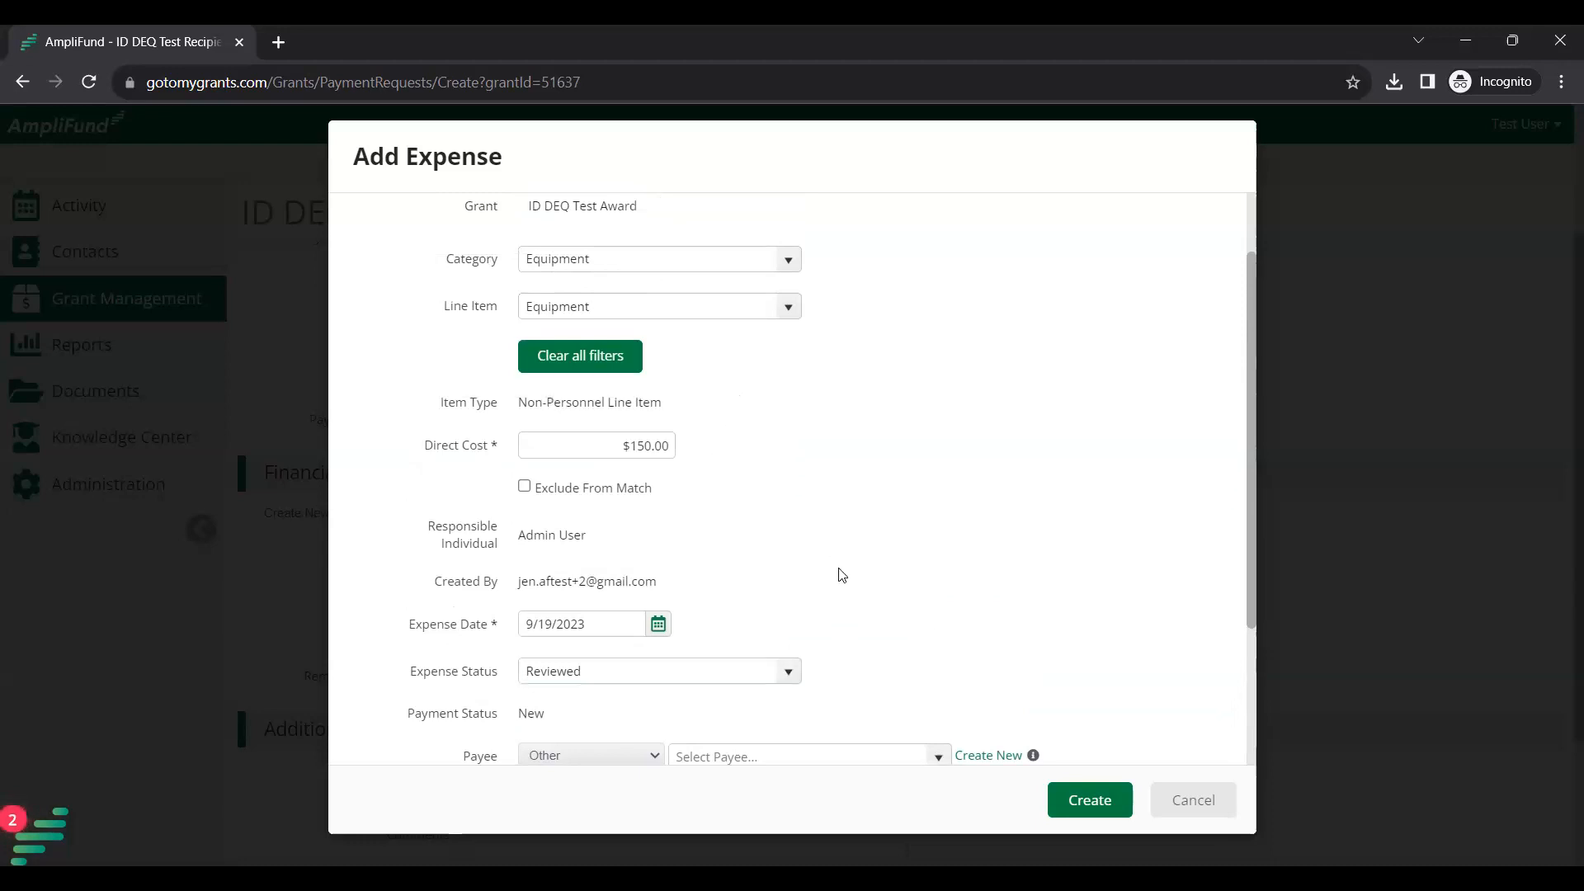
Review the form, confirming the expense date reads 9/19/2023.
{"action": "scroll", "coordinate": [838, 572], "scroll_direction": "down", "scroll_amount": 2}
{"action": "scroll", "coordinate": [648, 269], "scroll_direction": "down", "scroll_amount": 1}
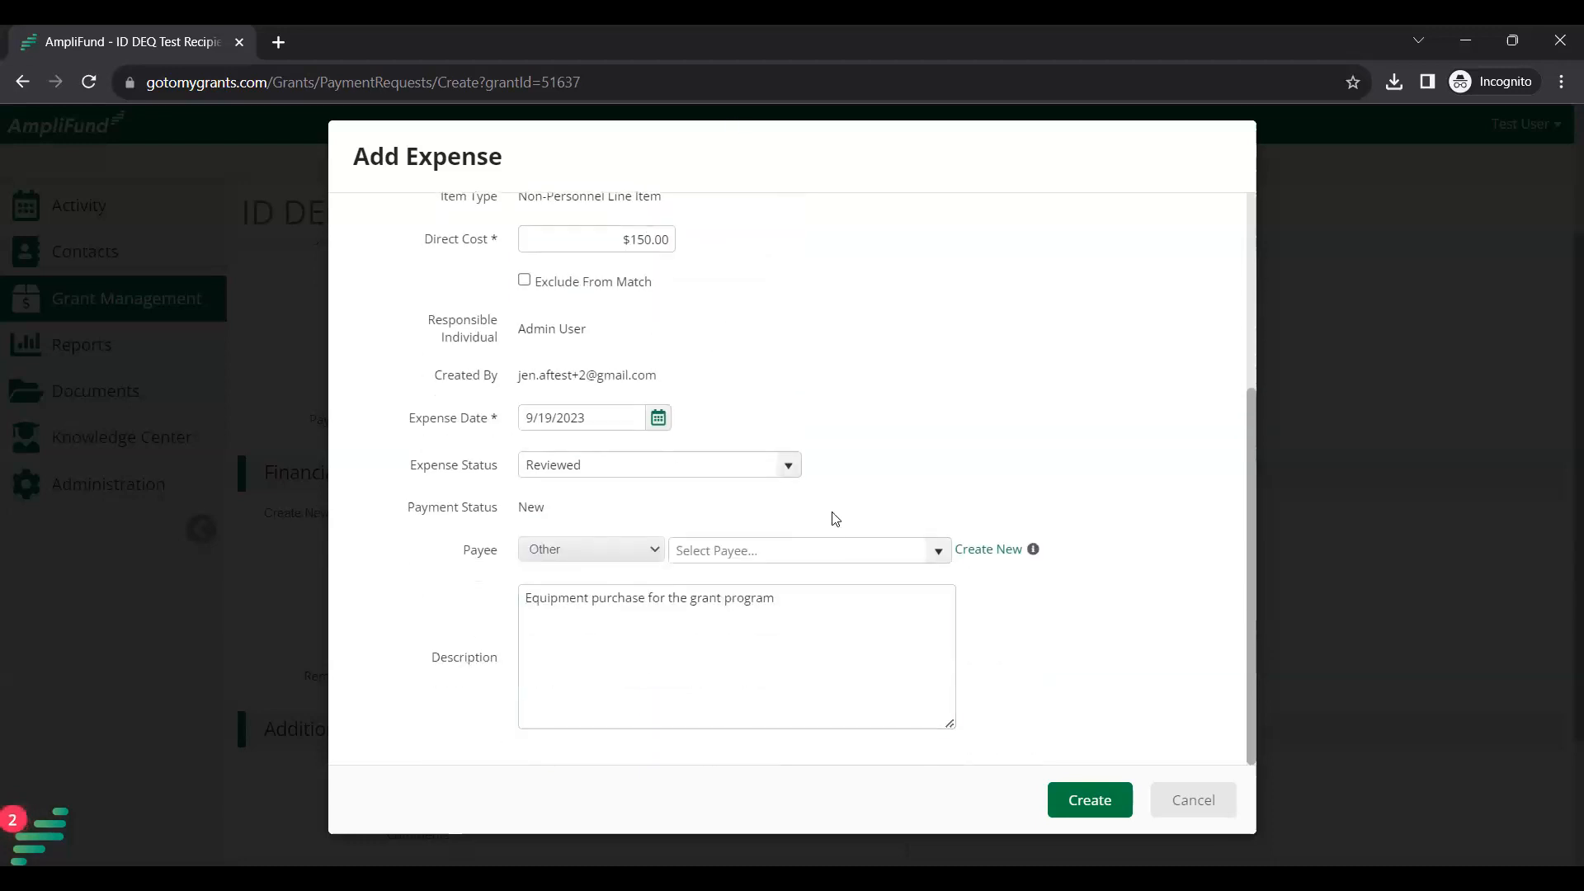
{"action": "scroll", "coordinate": [895, 470], "scroll_direction": "up", "scroll_amount": 4}
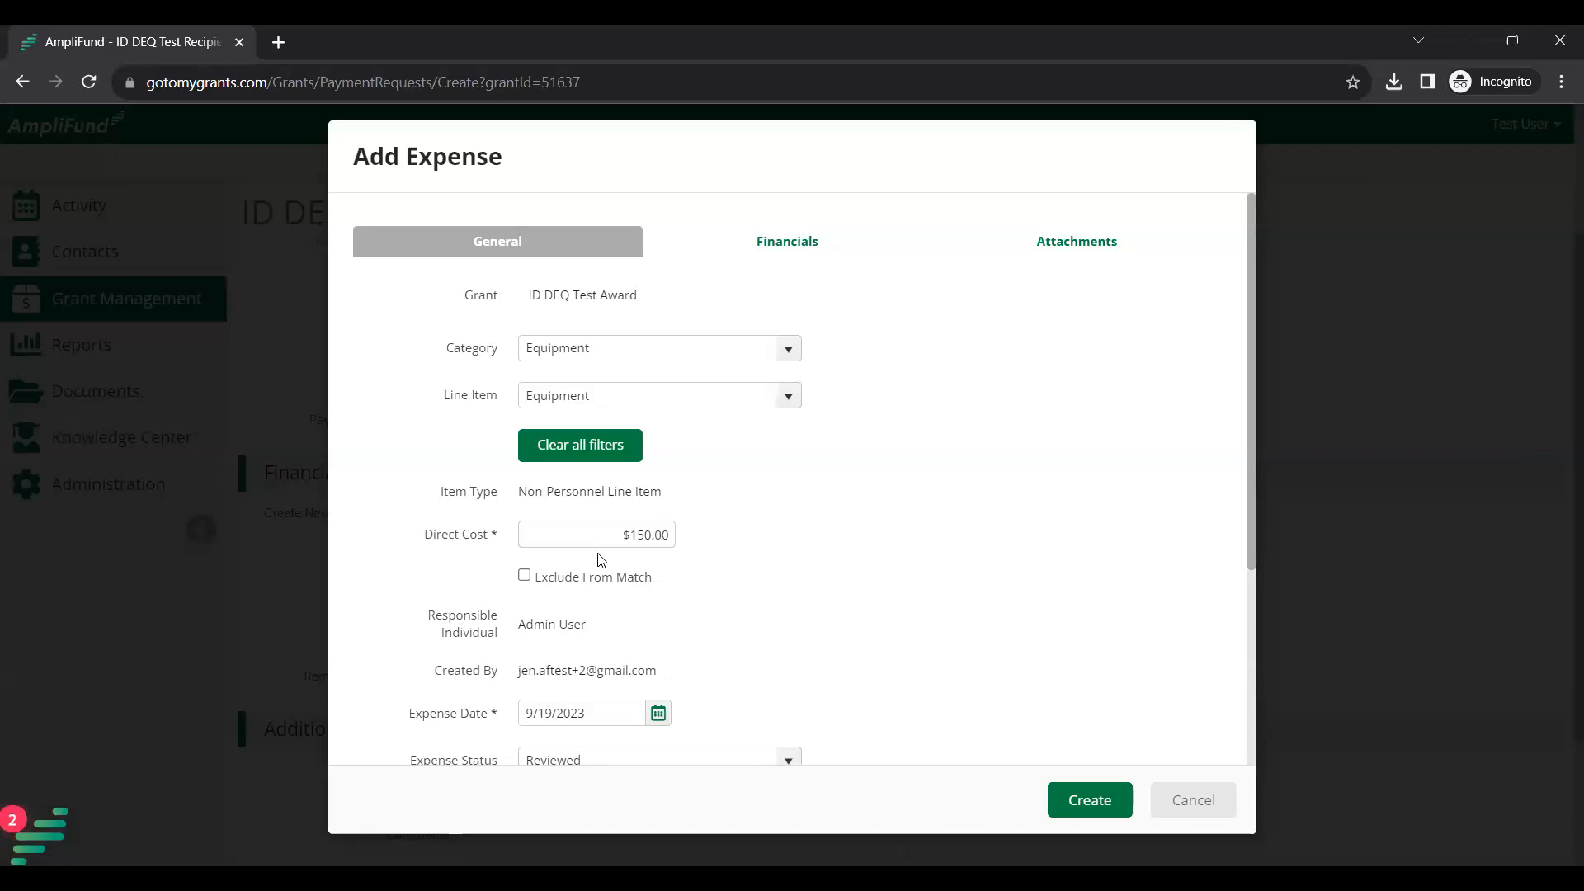
{"action": "scroll", "coordinate": [672, 608], "scroll_direction": "down", "scroll_amount": 1}
{"action": "left_click", "coordinate": [613, 613]}
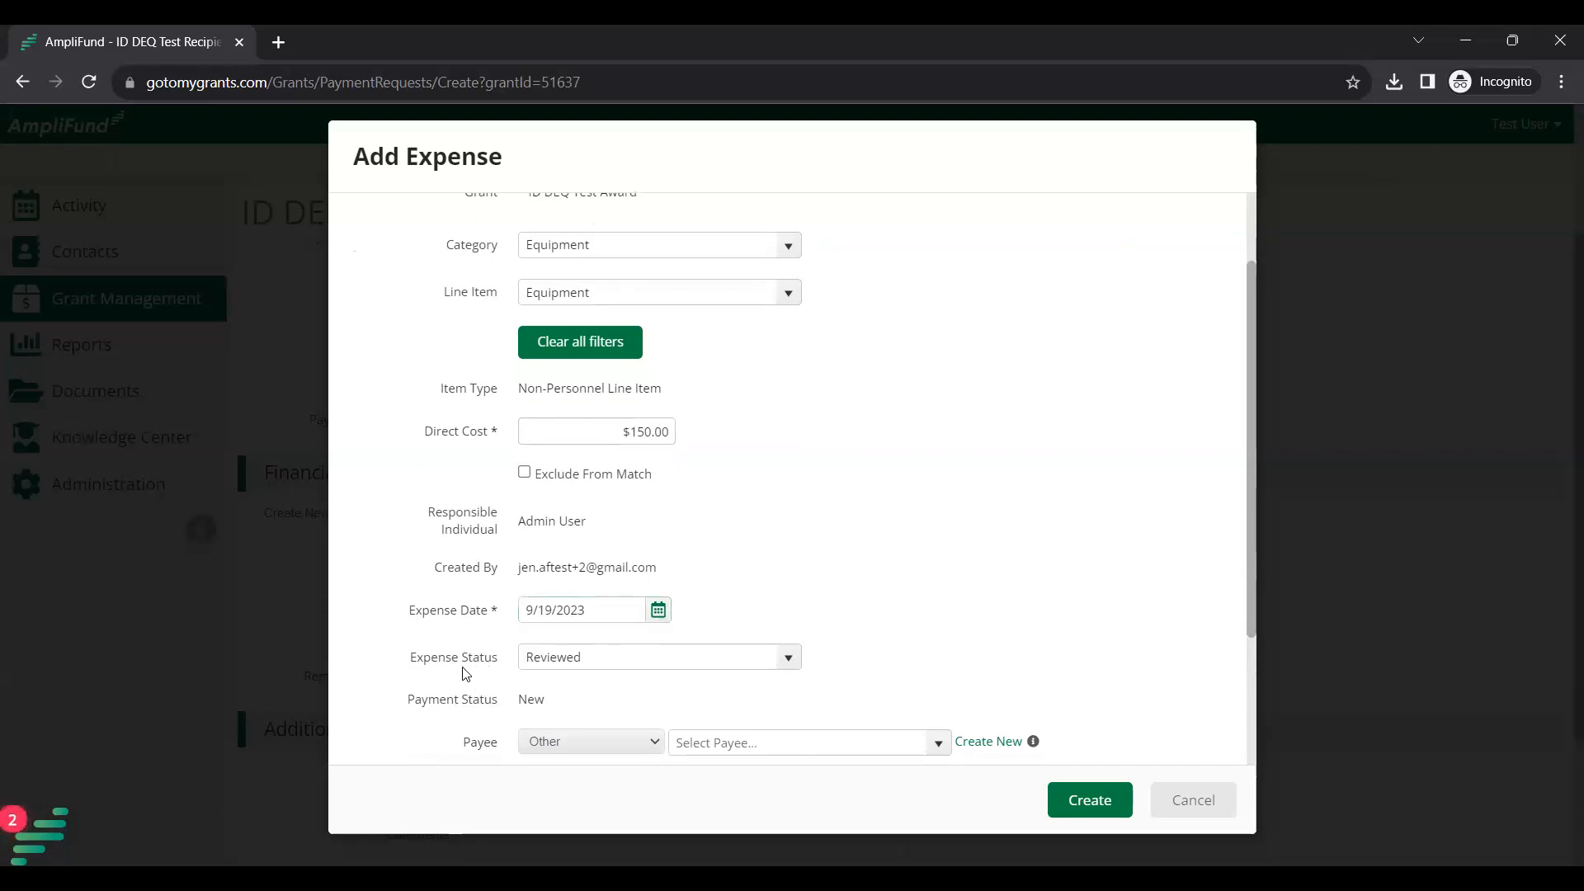
{"action": "scroll", "coordinate": [462, 672], "scroll_direction": "down", "scroll_amount": 3}
{"action": "scroll", "coordinate": [454, 710], "scroll_direction": "down", "scroll_amount": 2}
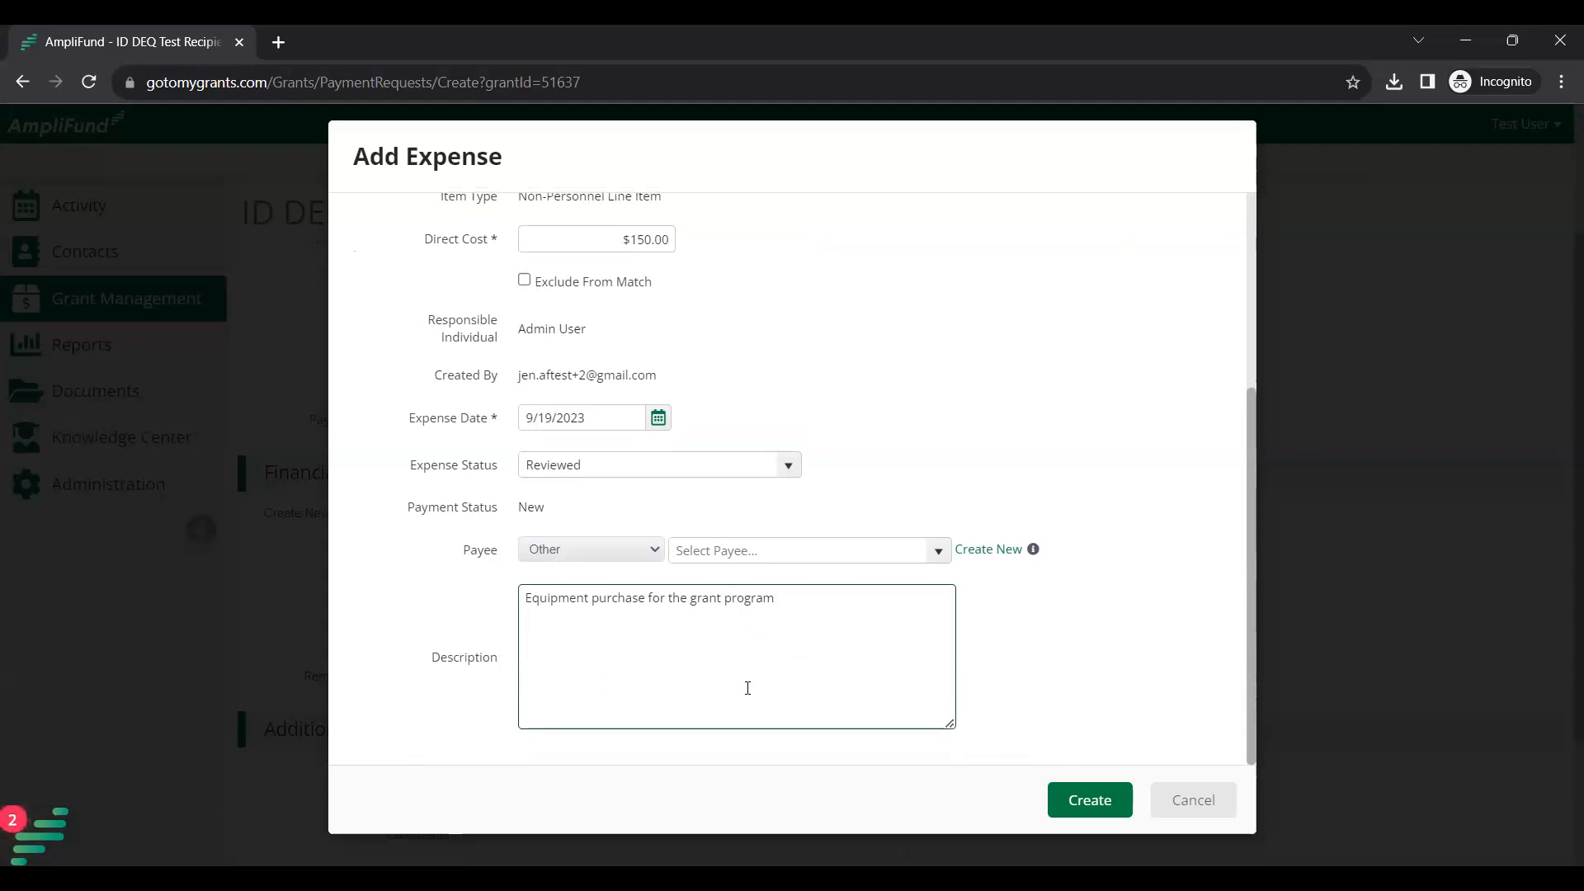
Create the $150.00 Equipment expense so it appears in Financial Detail.
{"action": "left_click", "coordinate": [1090, 801]}
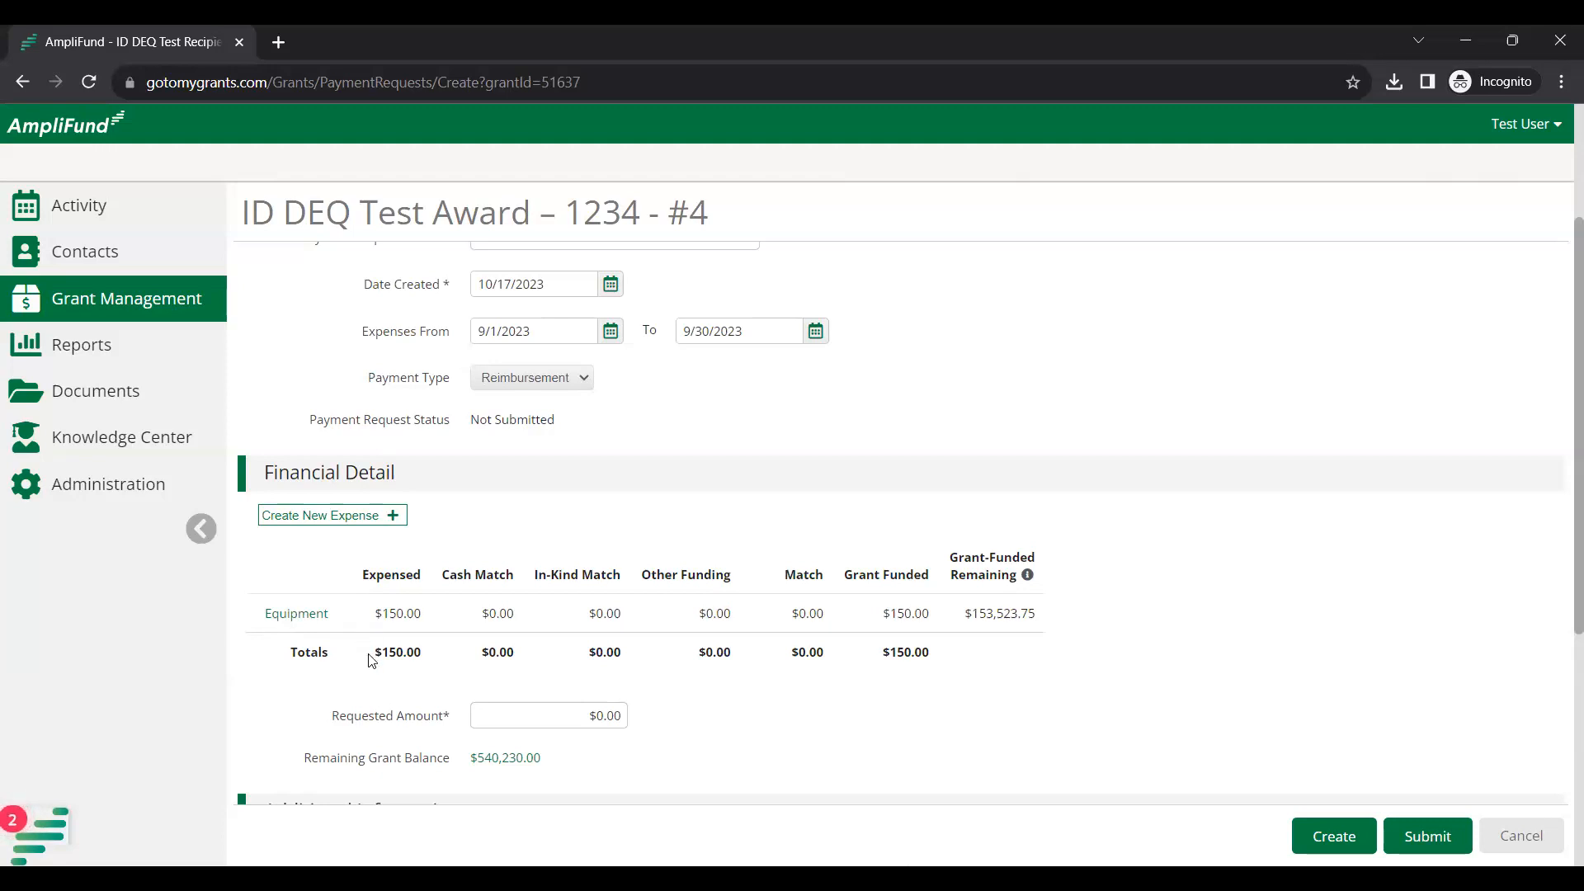
Start a new expense with Salaries/Fringe as both category and line item.
{"action": "left_click", "coordinate": [395, 520]}
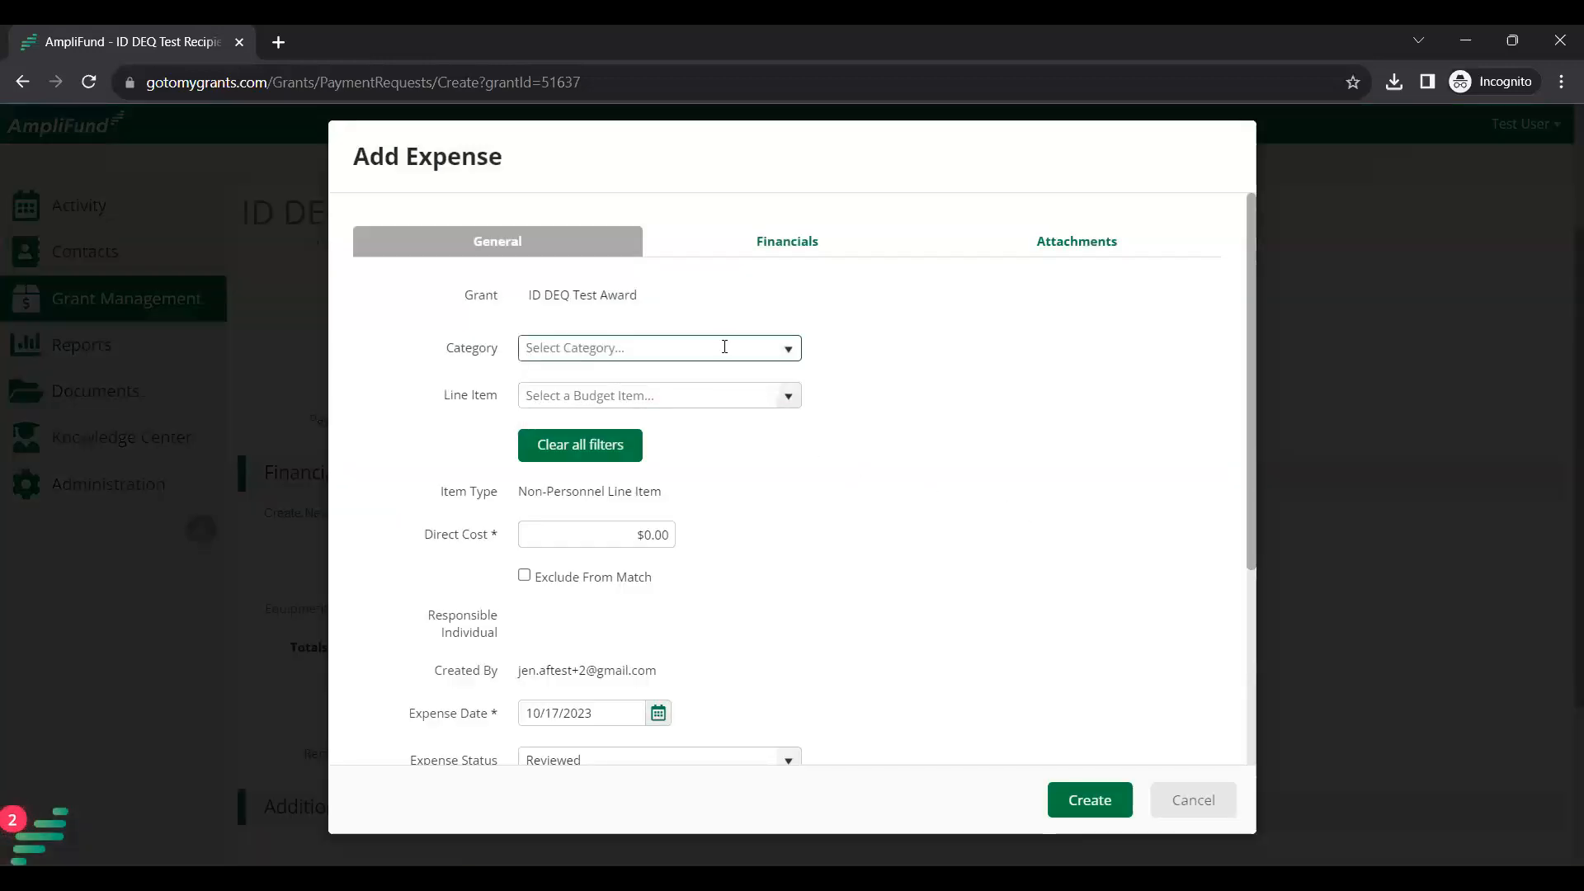
{"action": "left_click", "coordinate": [792, 353]}
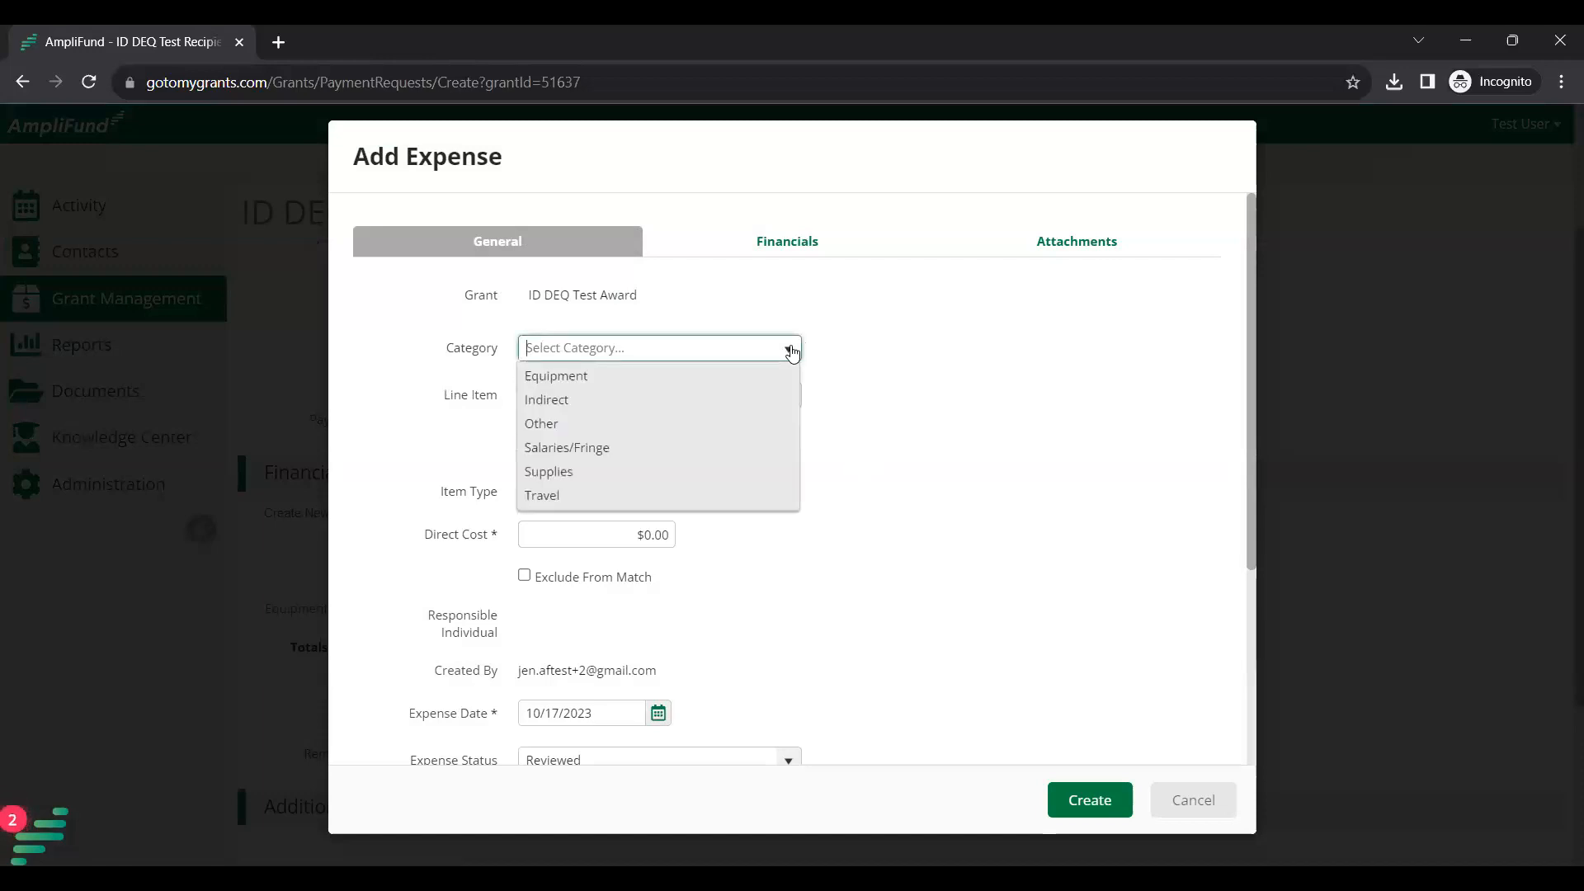
{"action": "left_click", "coordinate": [709, 449]}
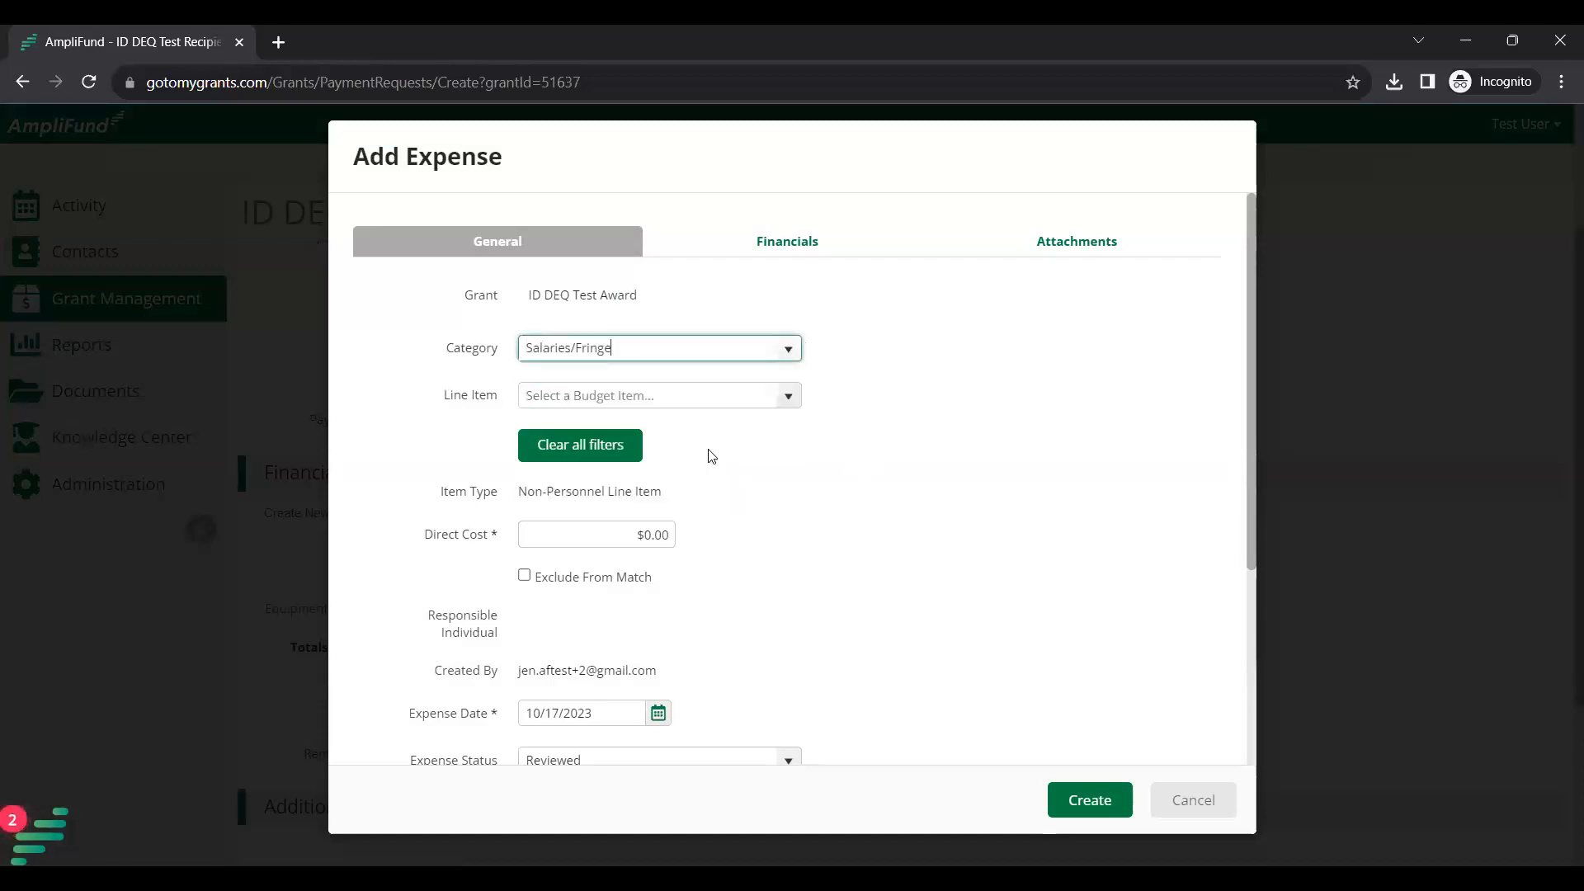
{"action": "left_click", "coordinate": [789, 397]}
{"action": "left_click", "coordinate": [728, 421]}
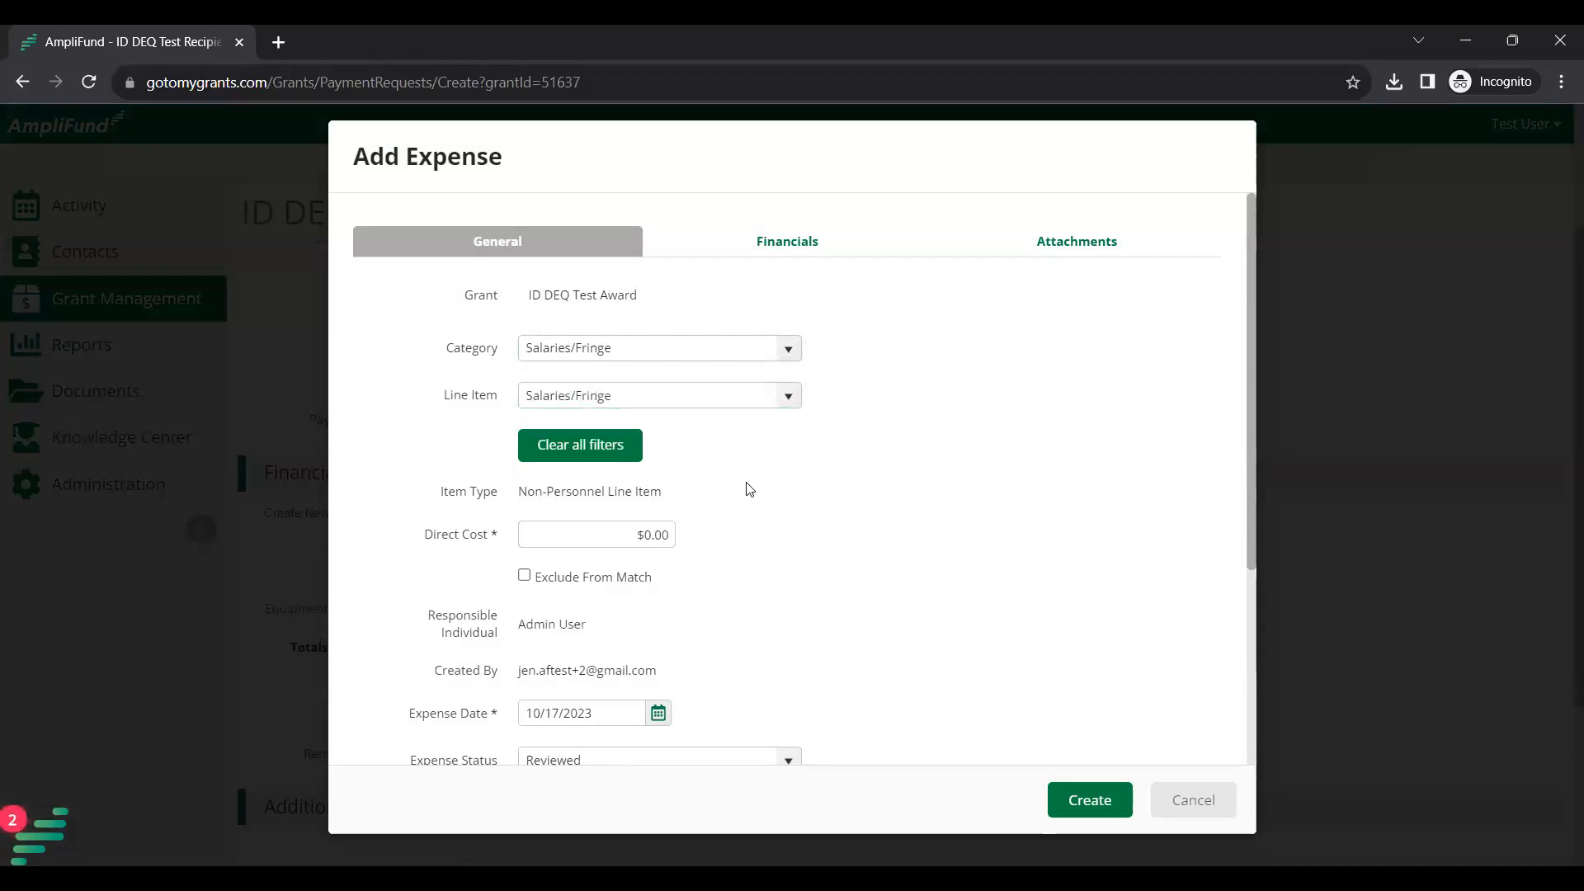
{"action": "scroll", "coordinate": [867, 479], "scroll_direction": "down", "scroll_amount": 1}
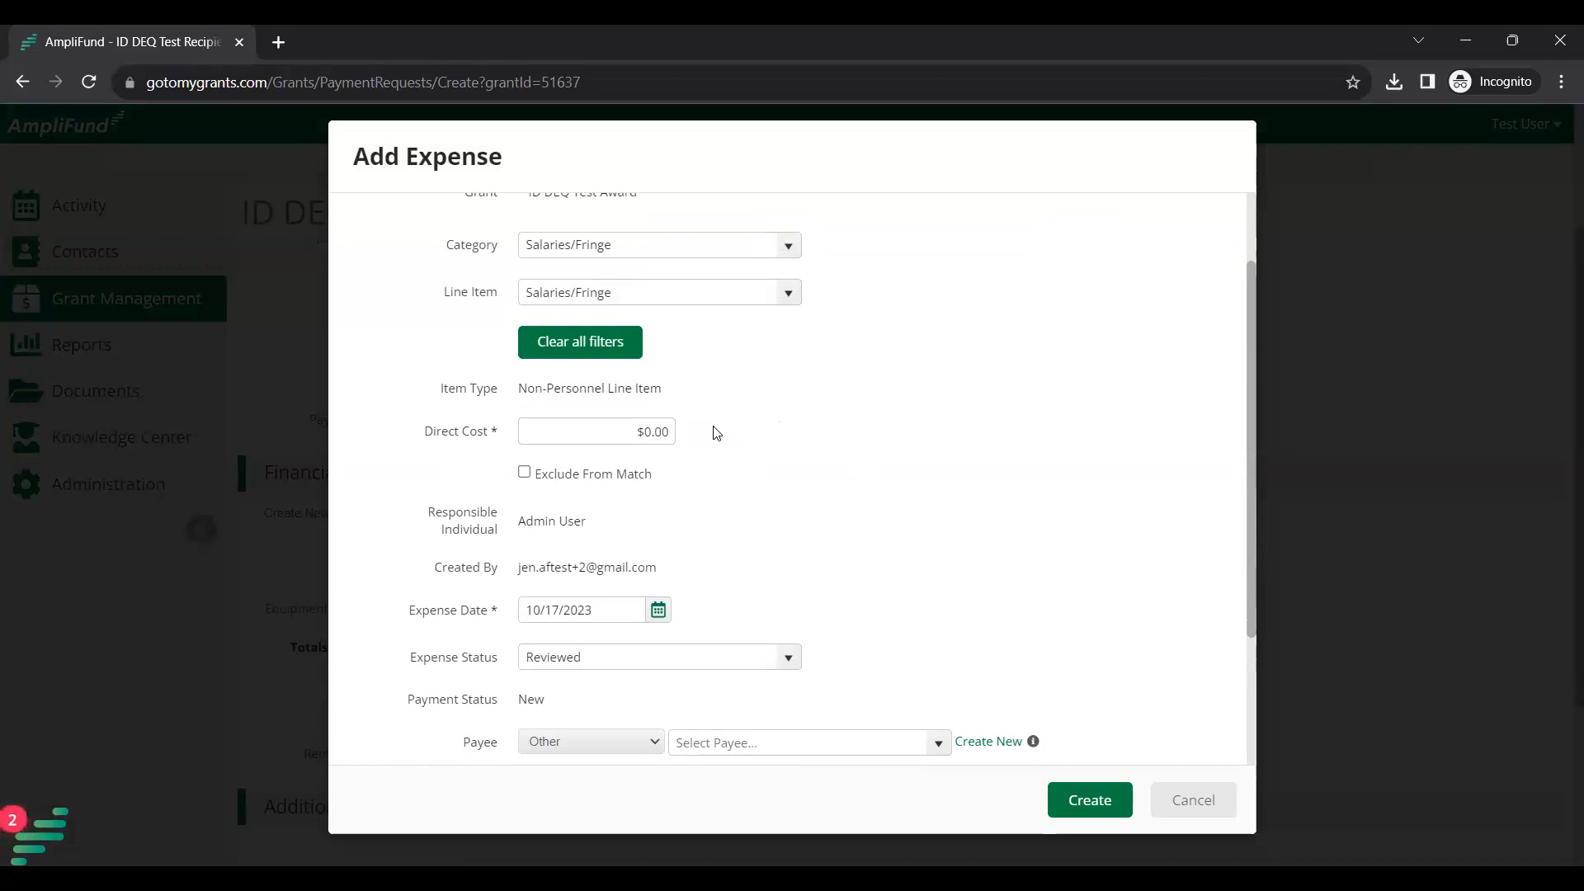
Set the expense's direct cost to $300.00.
{"action": "left_click_drag", "start_coordinate": [428, 438], "coordinate": [467, 445]}
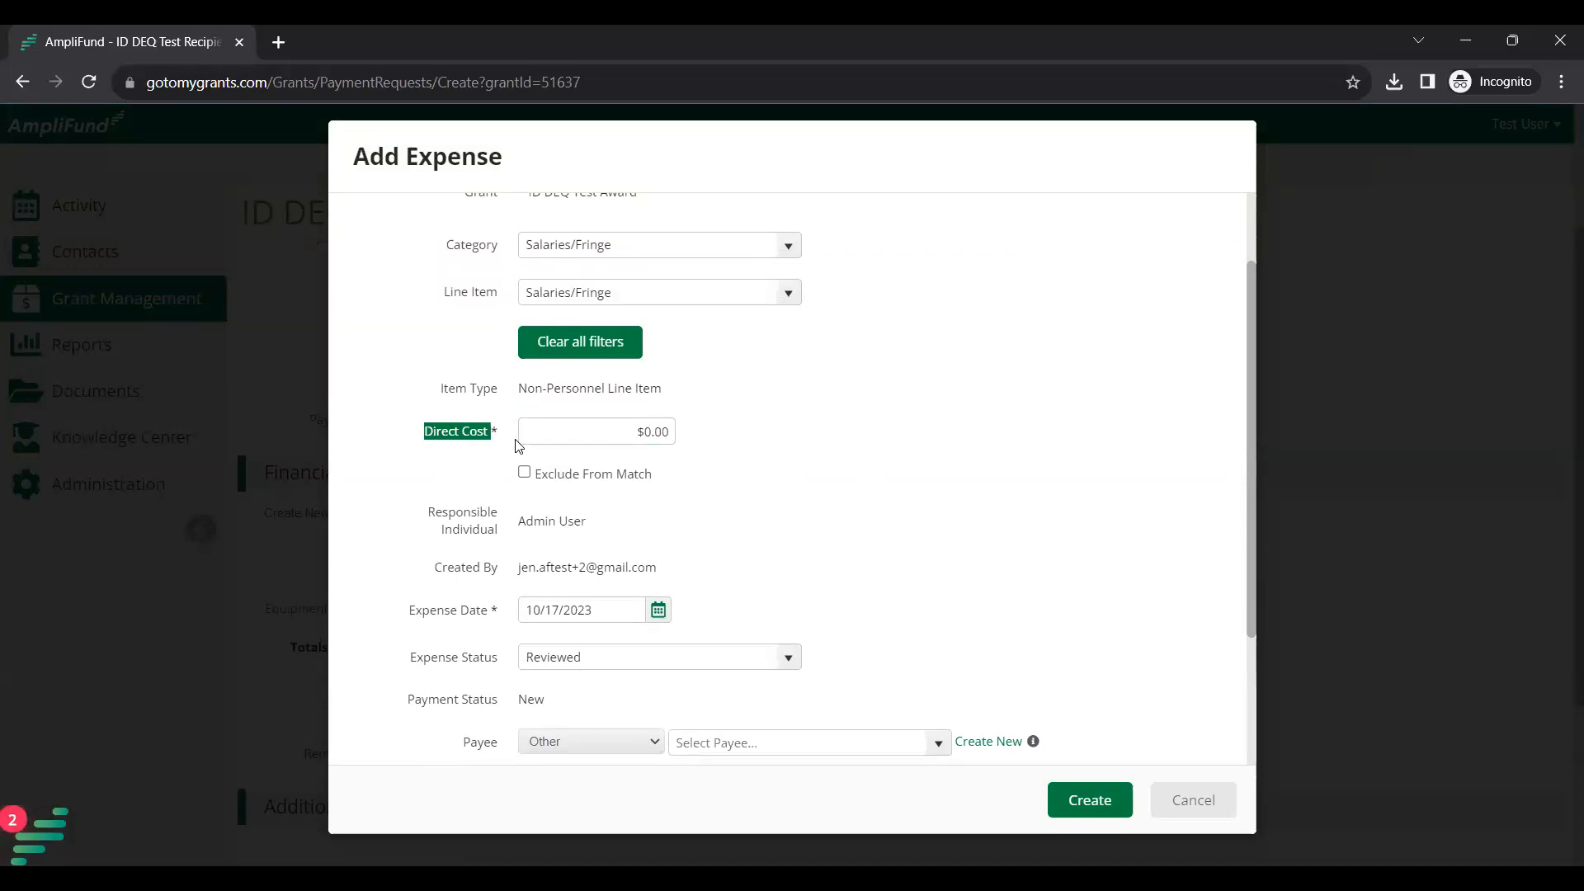
{"action": "left_click", "coordinate": [629, 427]}
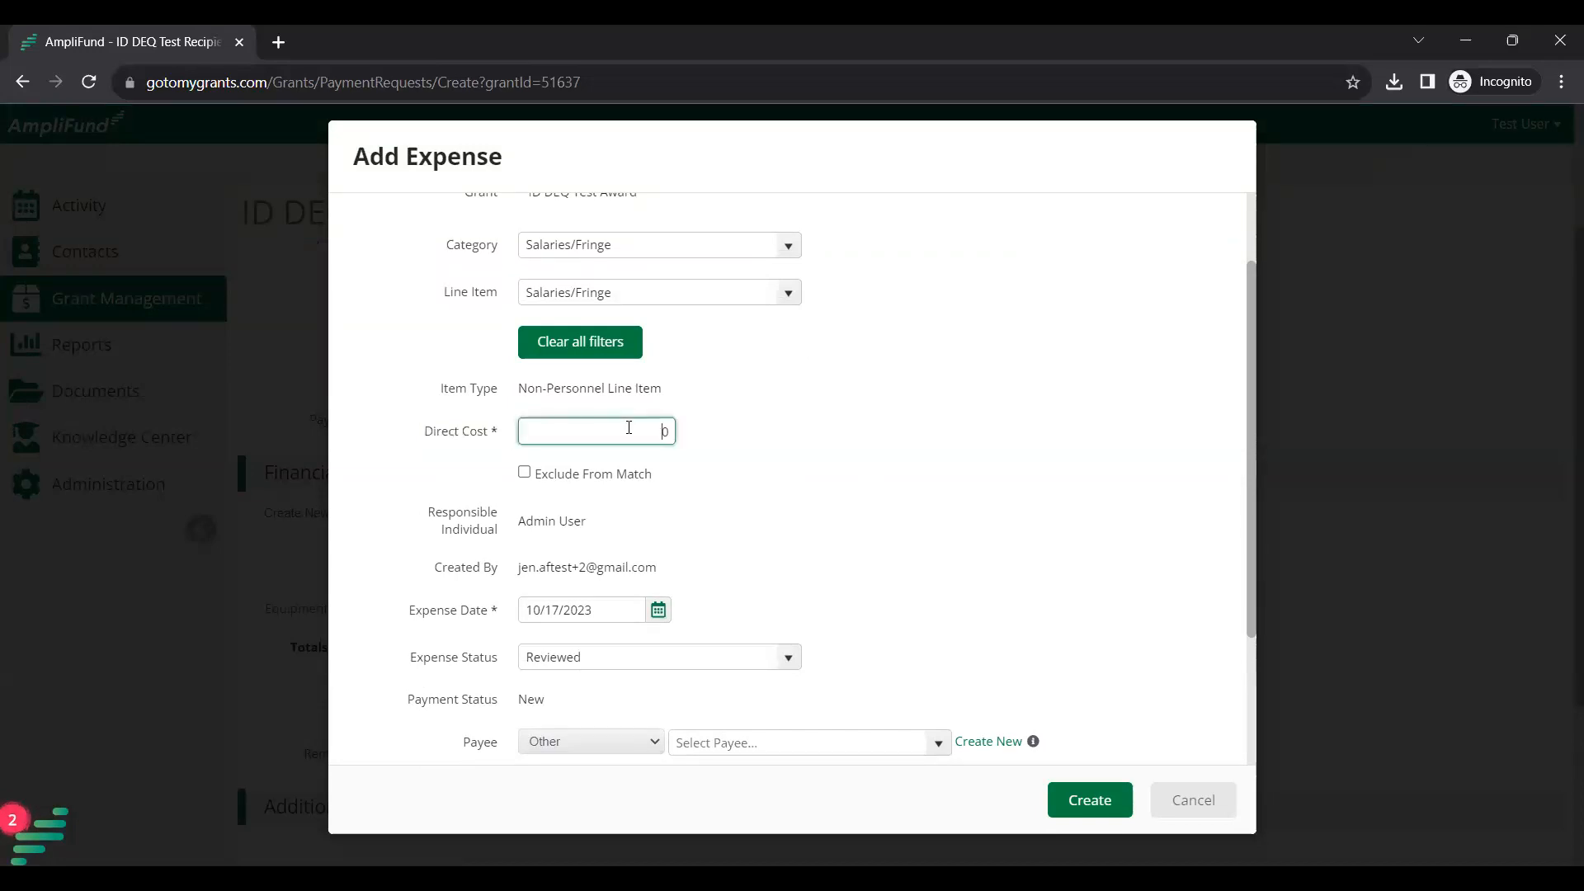
{"action": "type", "text": "00"}
{"action": "left_click", "coordinate": [701, 449]}
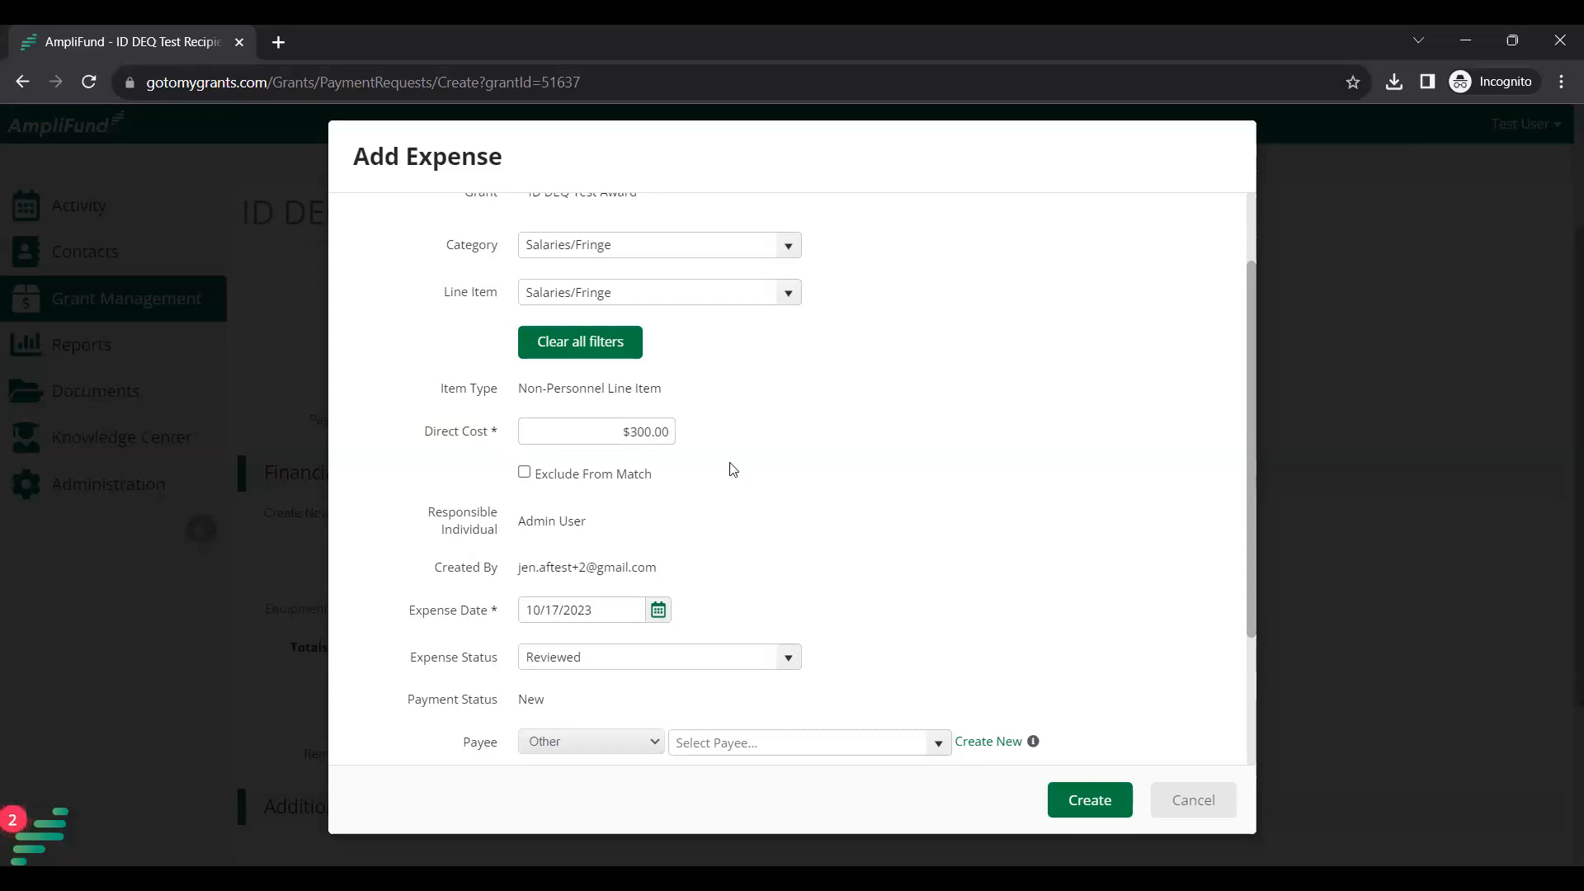
{"action": "scroll", "coordinate": [714, 462], "scroll_direction": "up", "scroll_amount": 2}
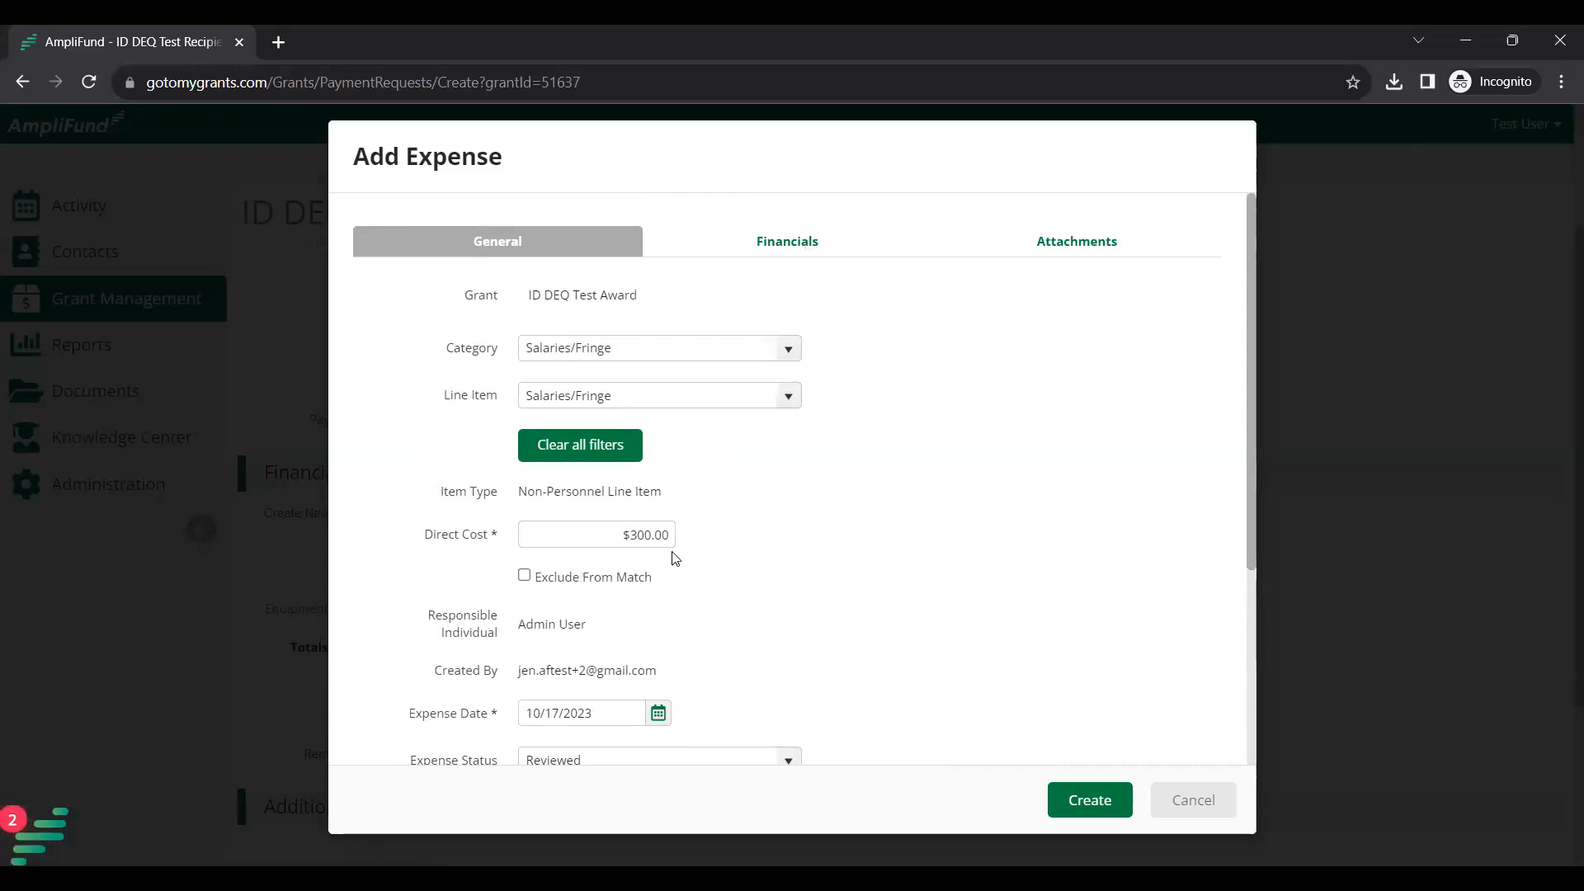
On the Financials tab, enter a $100.00 Dollar cash match amount.
{"action": "left_click", "coordinate": [811, 246]}
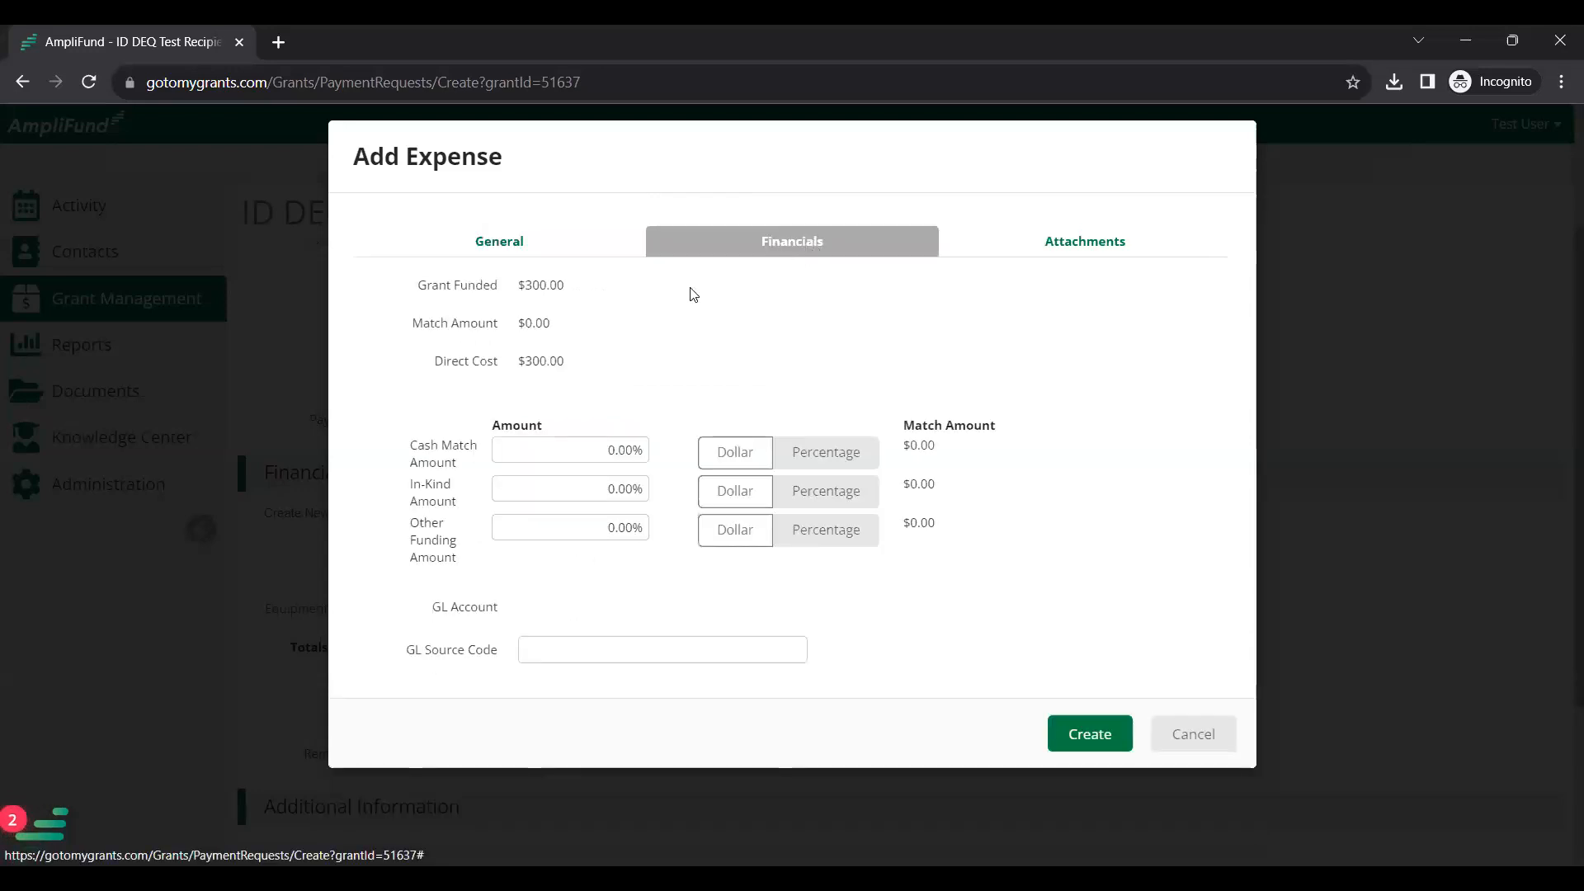
{"action": "left_click_drag", "start_coordinate": [429, 325], "coordinate": [566, 325]}
{"action": "left_click", "coordinate": [561, 328]}
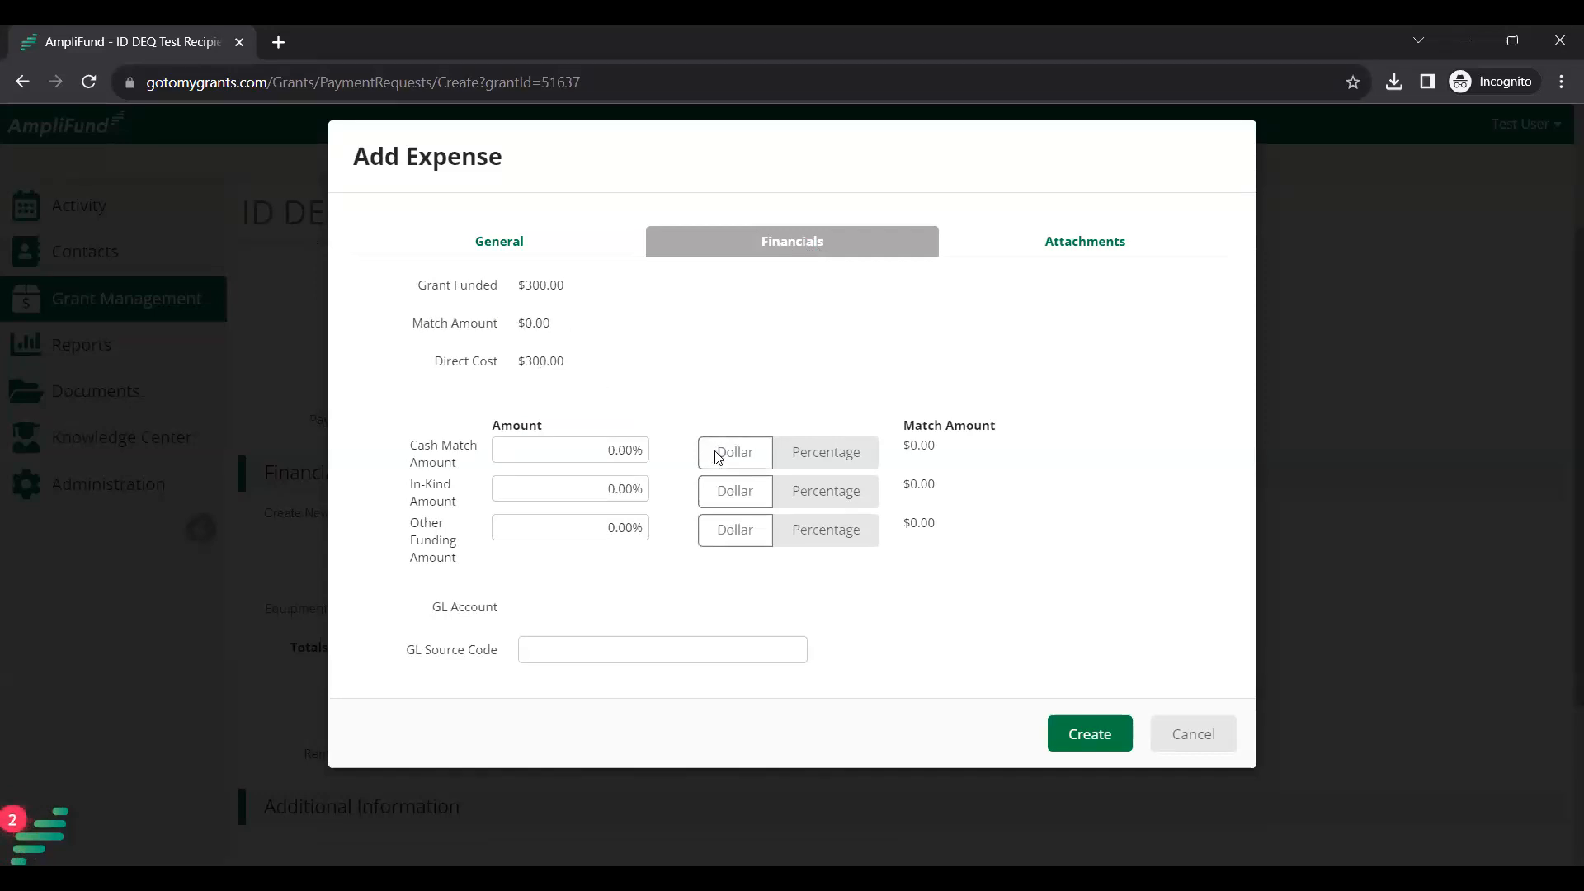
{"action": "left_click_drag", "start_coordinate": [407, 452], "coordinate": [481, 462]}
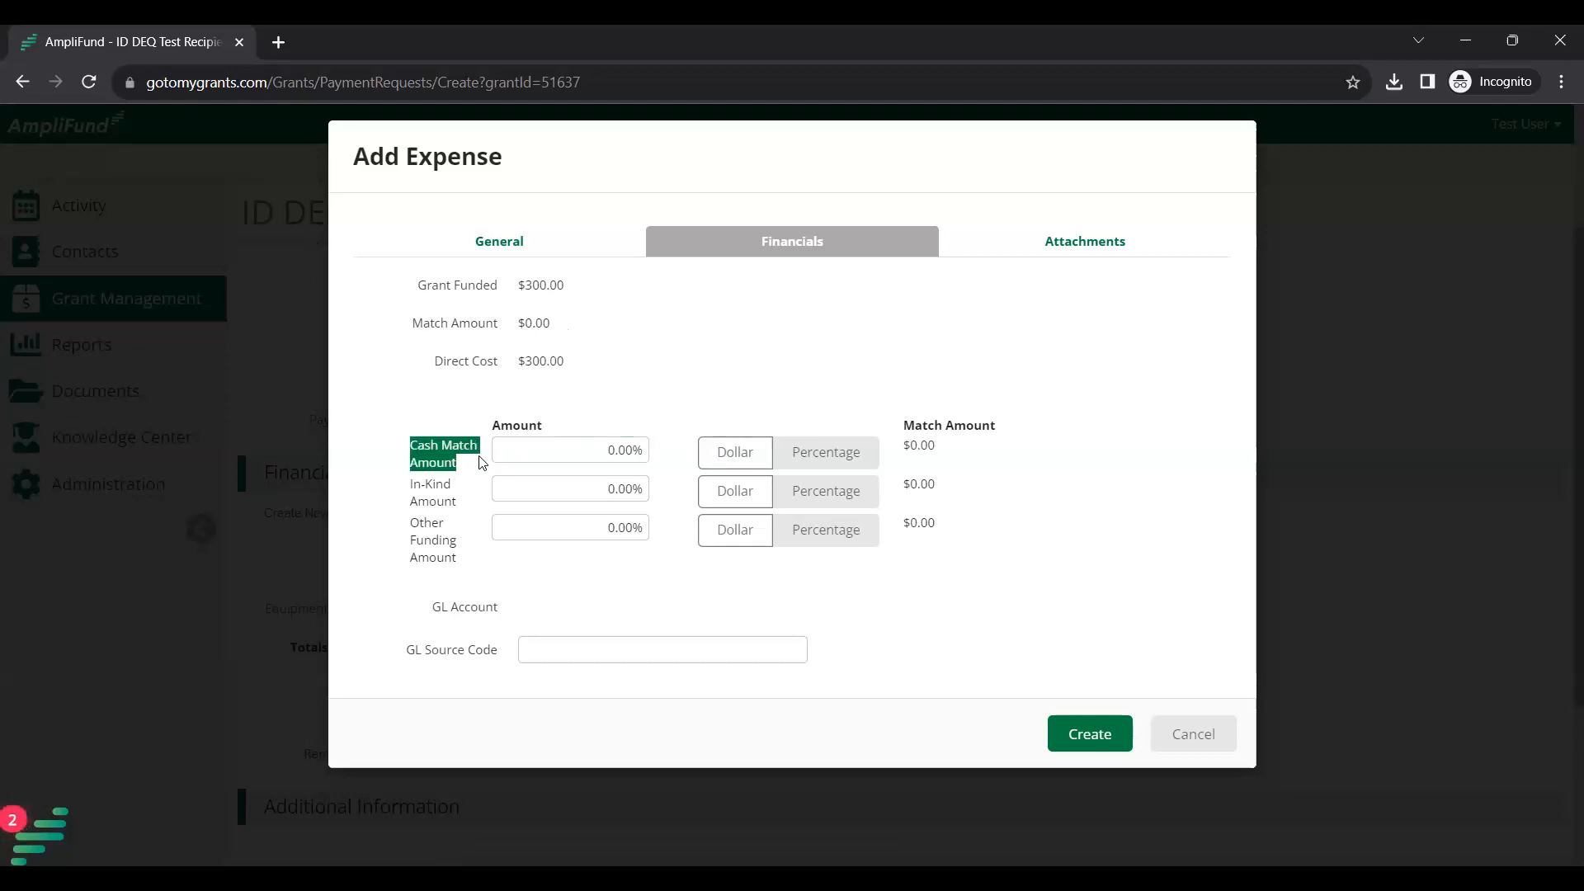
{"action": "left_click", "coordinate": [732, 456]}
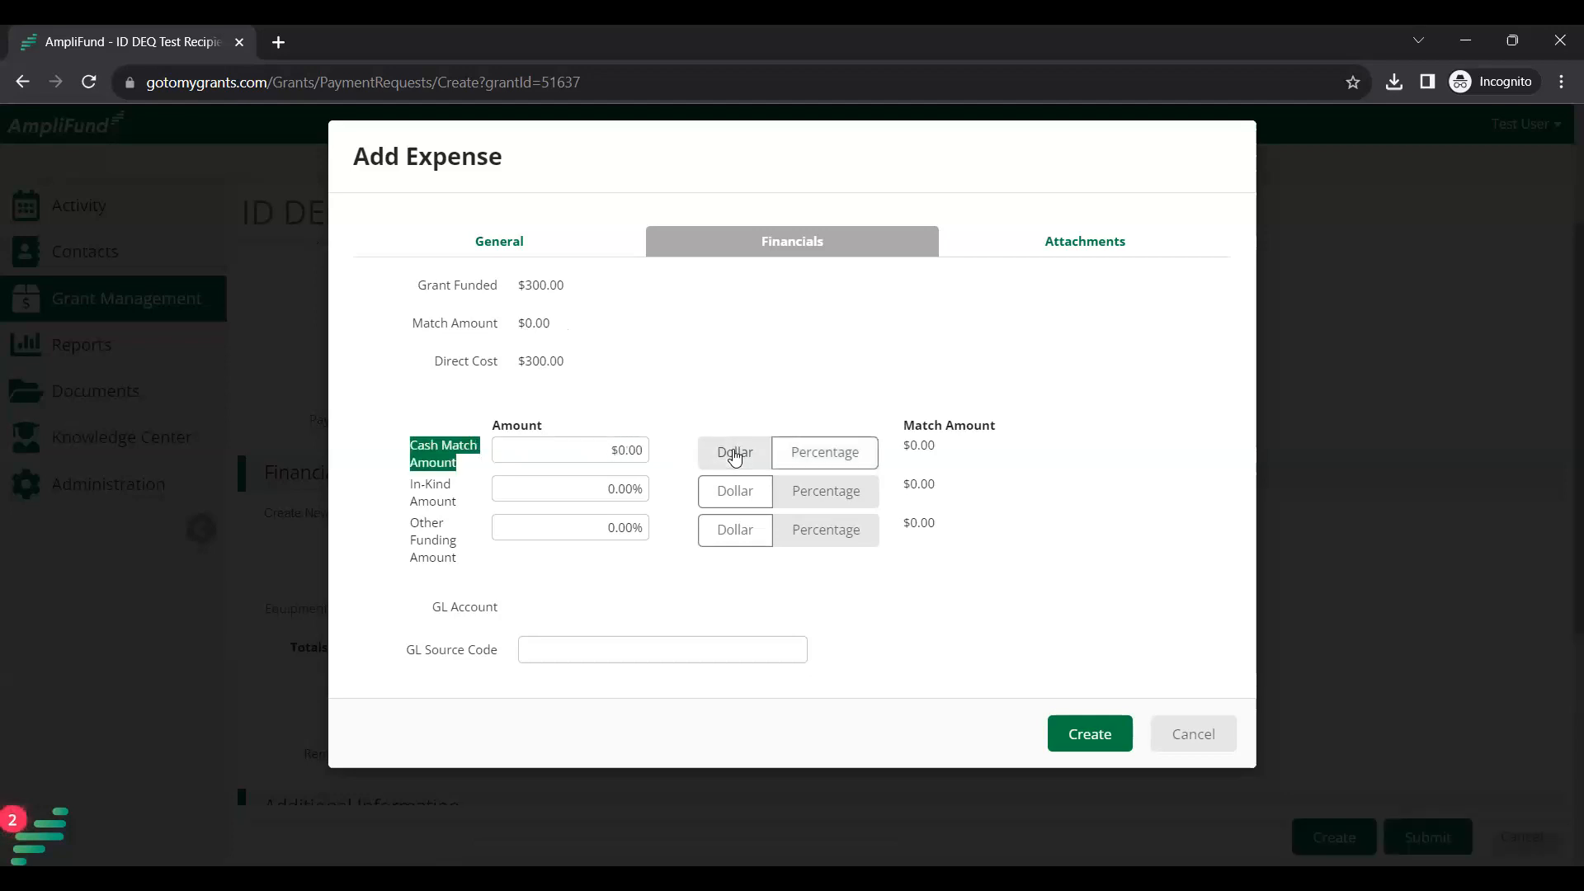
{"action": "left_click", "coordinate": [594, 440]}
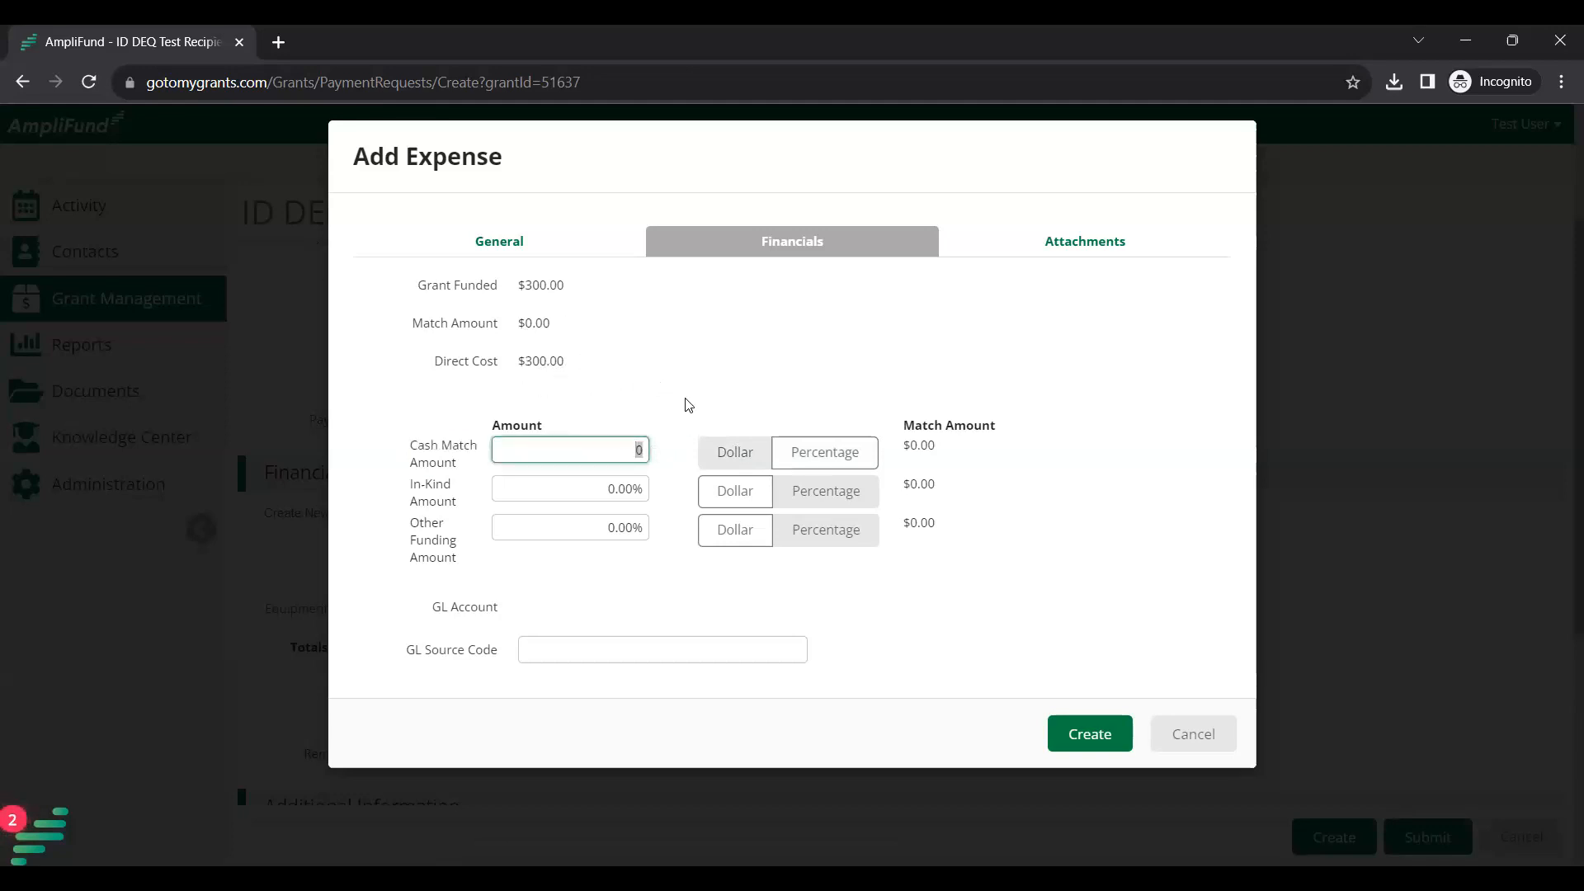
{"action": "type", "text": "100"}
{"action": "left_click", "coordinate": [689, 404]}
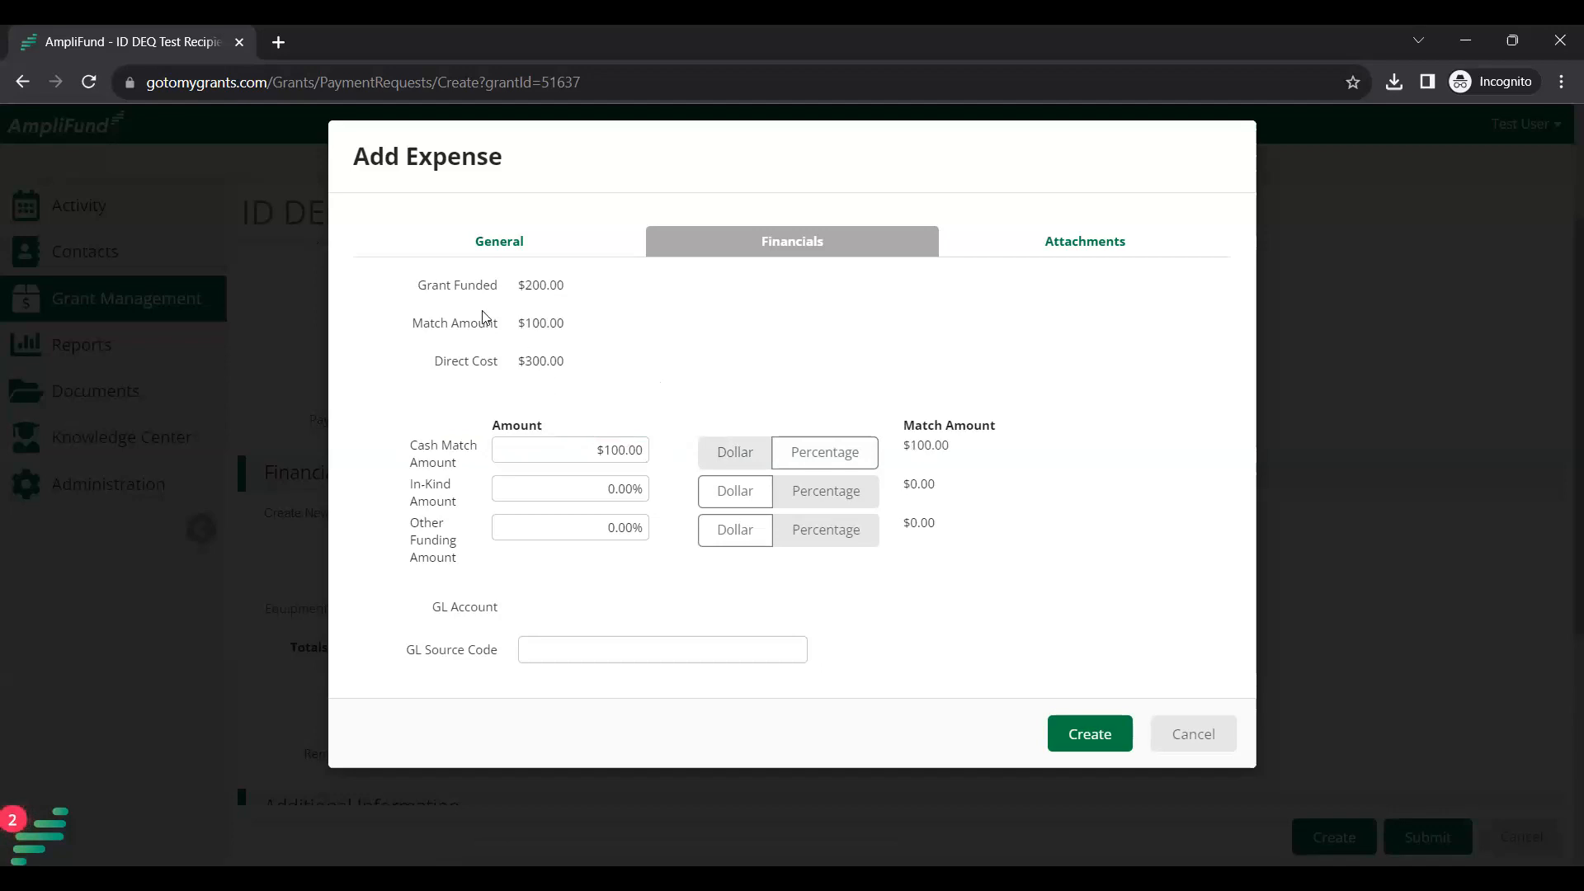
Highlight the $300.00 direct cost, $200.00 grant funded and $100.00 match rows.
{"action": "left_click_drag", "start_coordinate": [413, 284], "coordinate": [584, 359]}
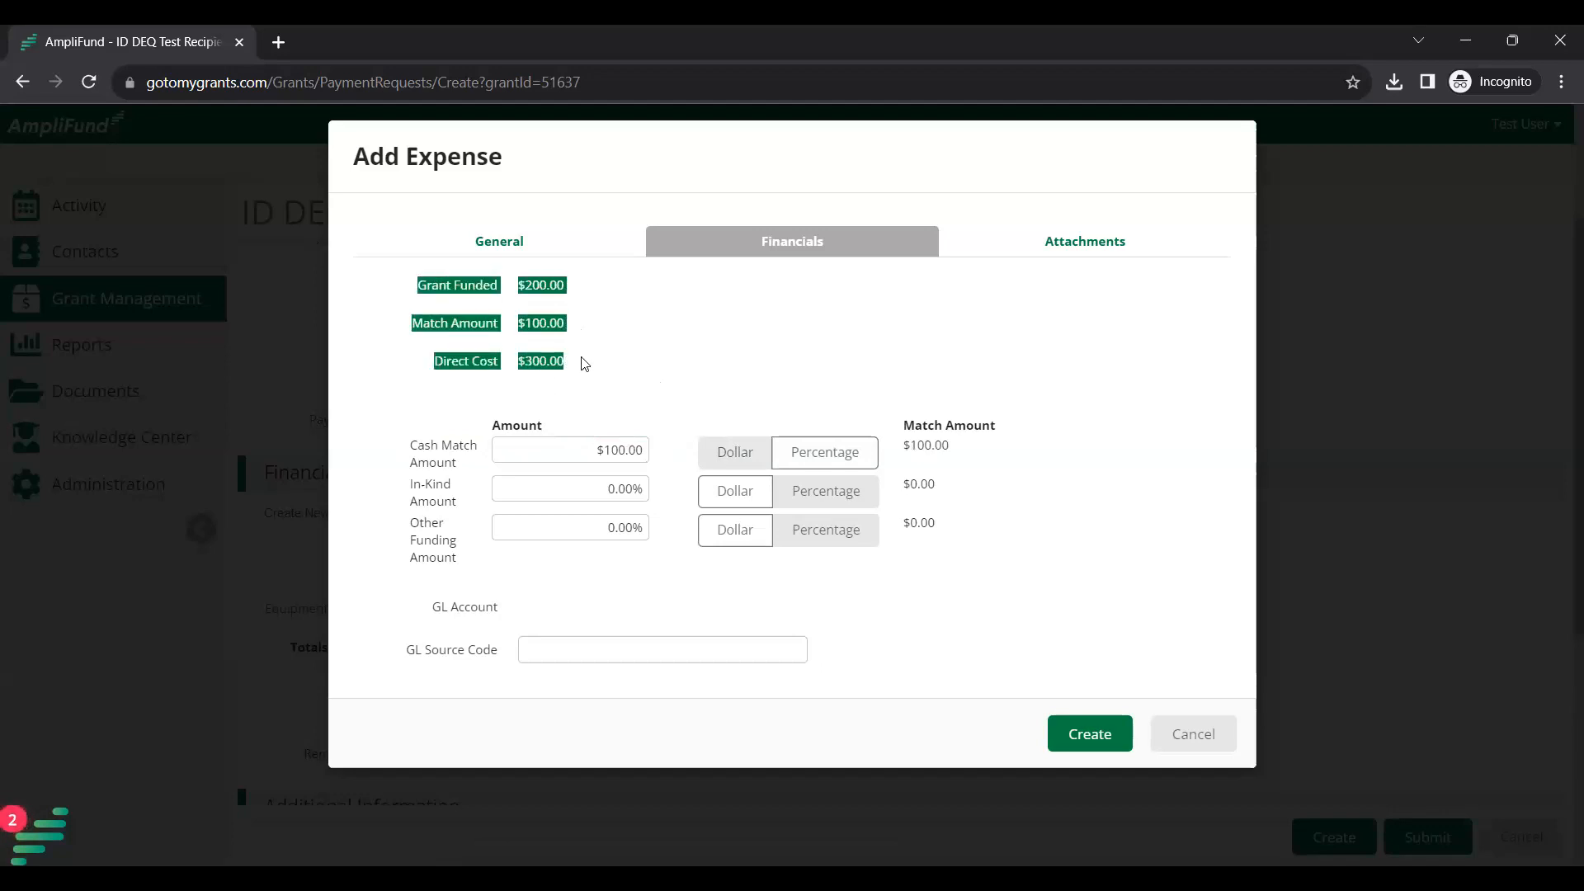
{"action": "left_click", "coordinate": [583, 358]}
{"action": "left_click_drag", "start_coordinate": [430, 372], "coordinate": [561, 363]}
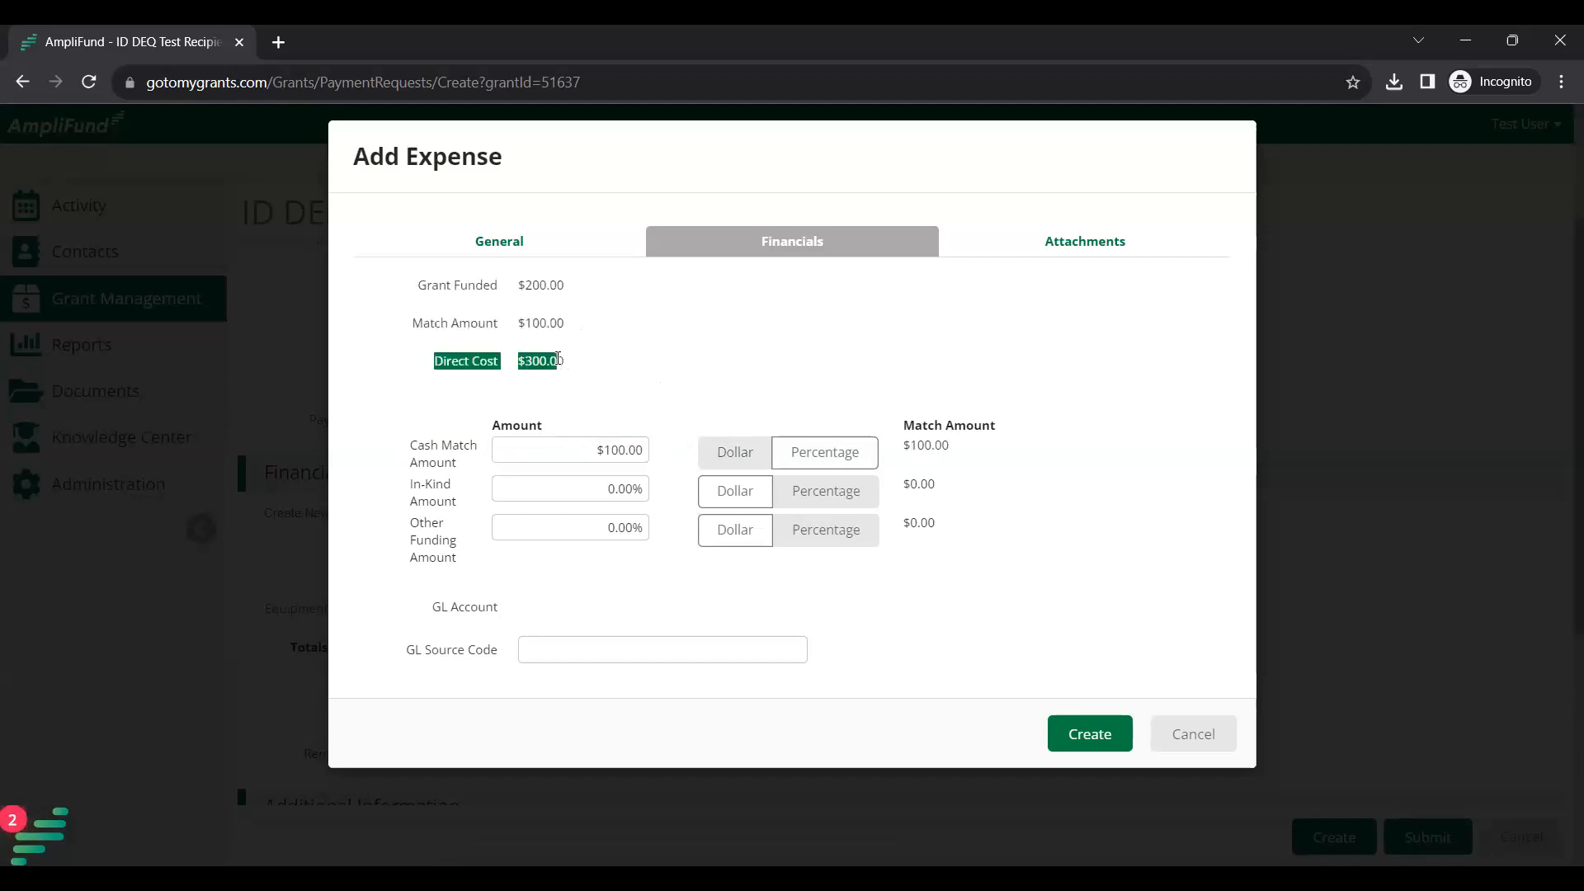
{"action": "left_click", "coordinate": [503, 299]}
{"action": "left_click_drag", "start_coordinate": [417, 287], "coordinate": [568, 297]}
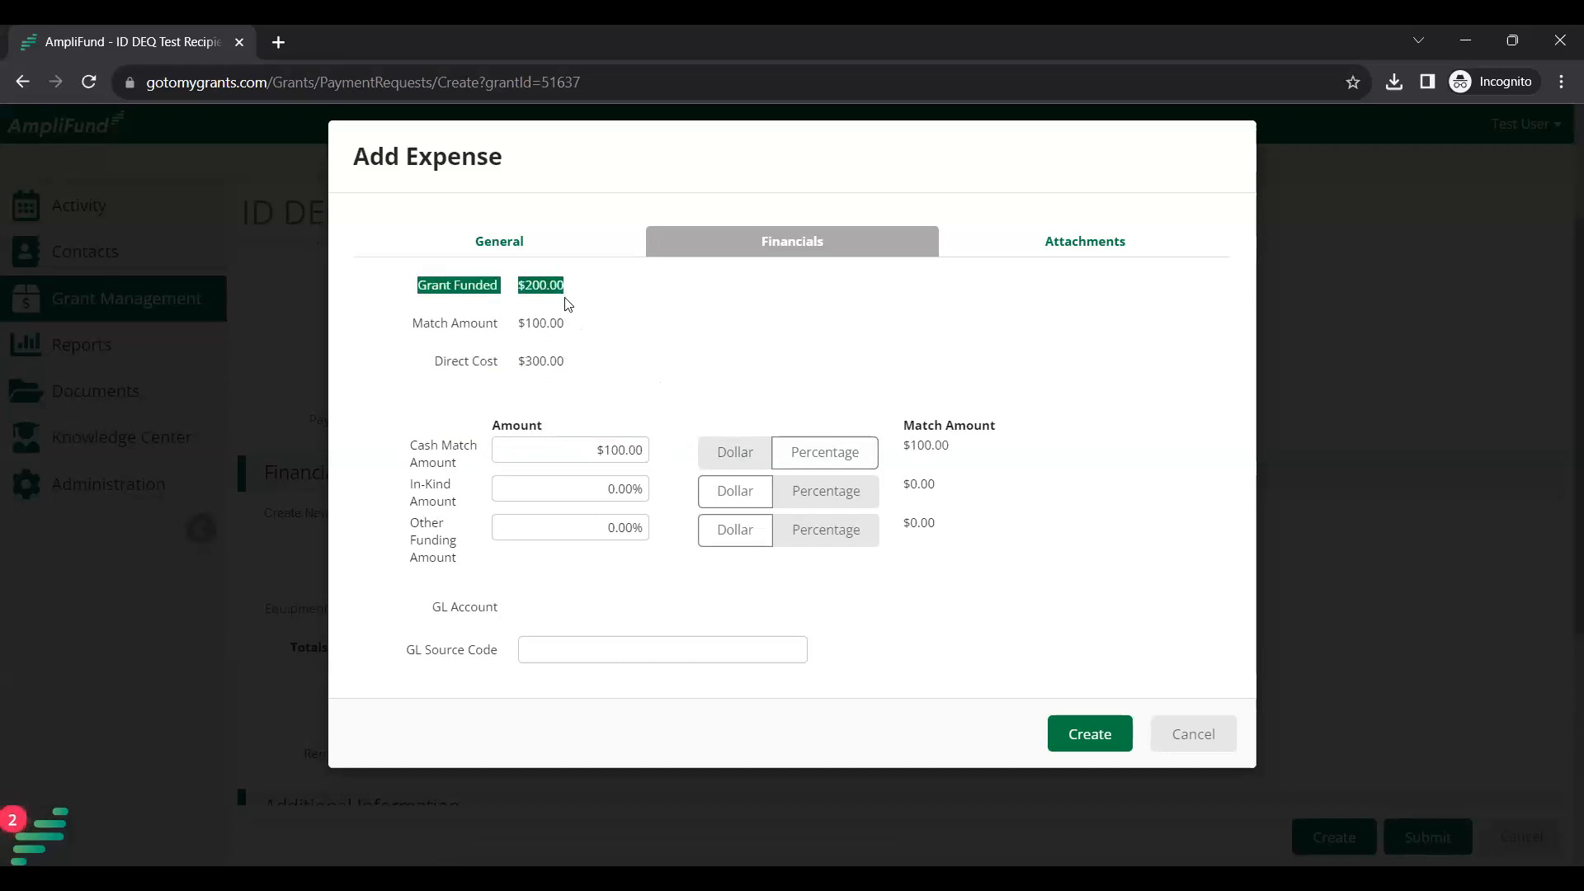
{"action": "left_click_drag", "start_coordinate": [414, 330], "coordinate": [597, 344]}
{"action": "left_click", "coordinate": [625, 322]}
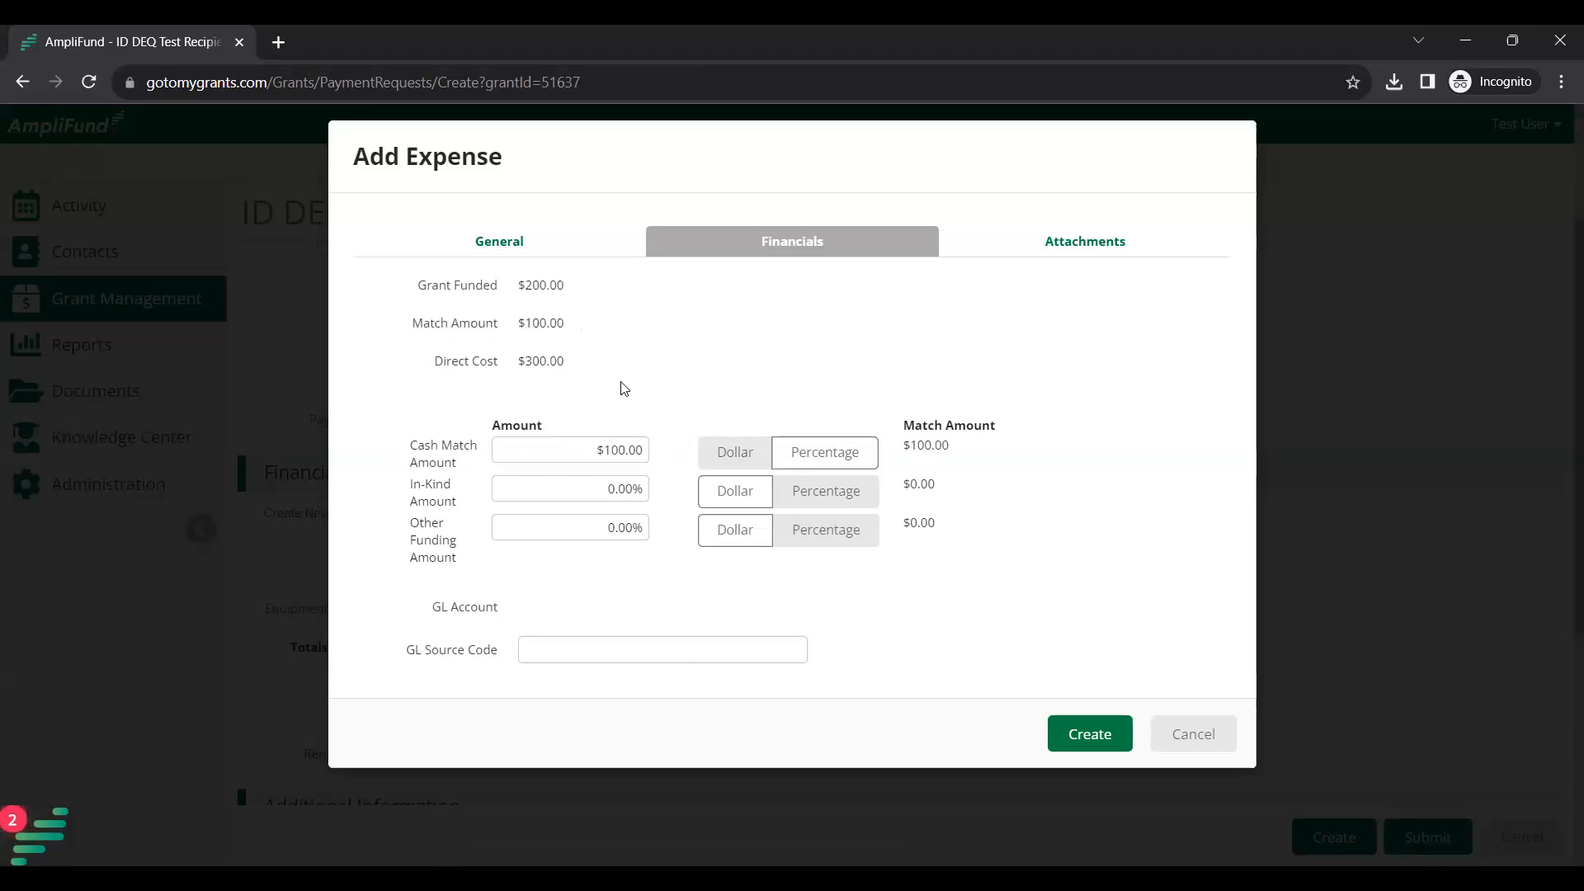
On the General tab, change the expense date to September 12, 2023.
{"action": "left_click", "coordinate": [511, 254]}
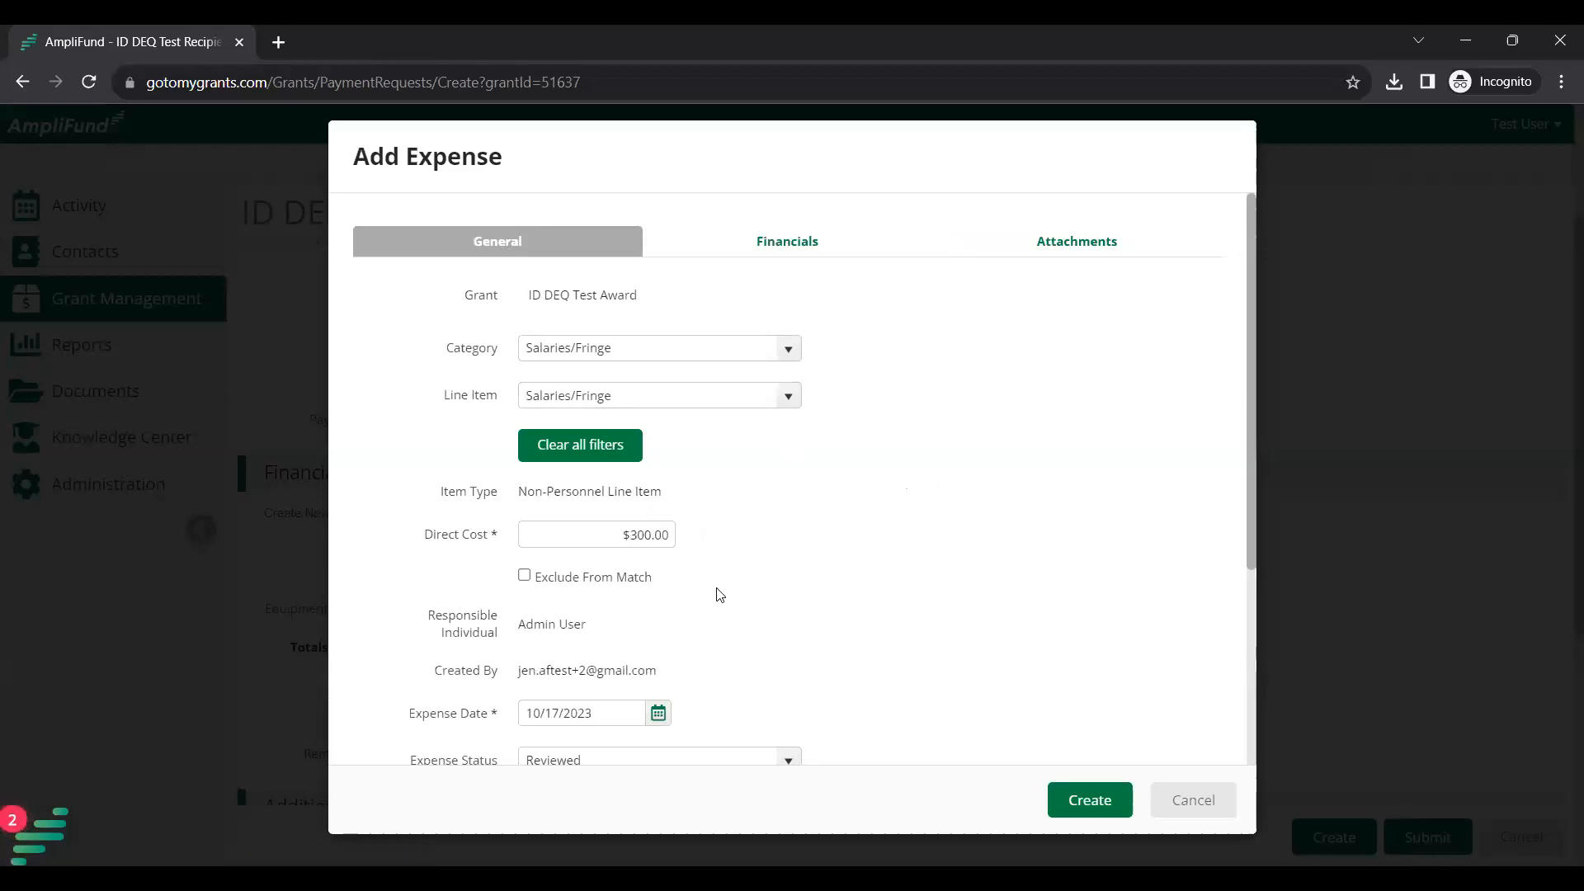
{"action": "scroll", "coordinate": [710, 594], "scroll_direction": "down", "scroll_amount": 1}
{"action": "scroll", "coordinate": [698, 595], "scroll_direction": "down", "scroll_amount": 1}
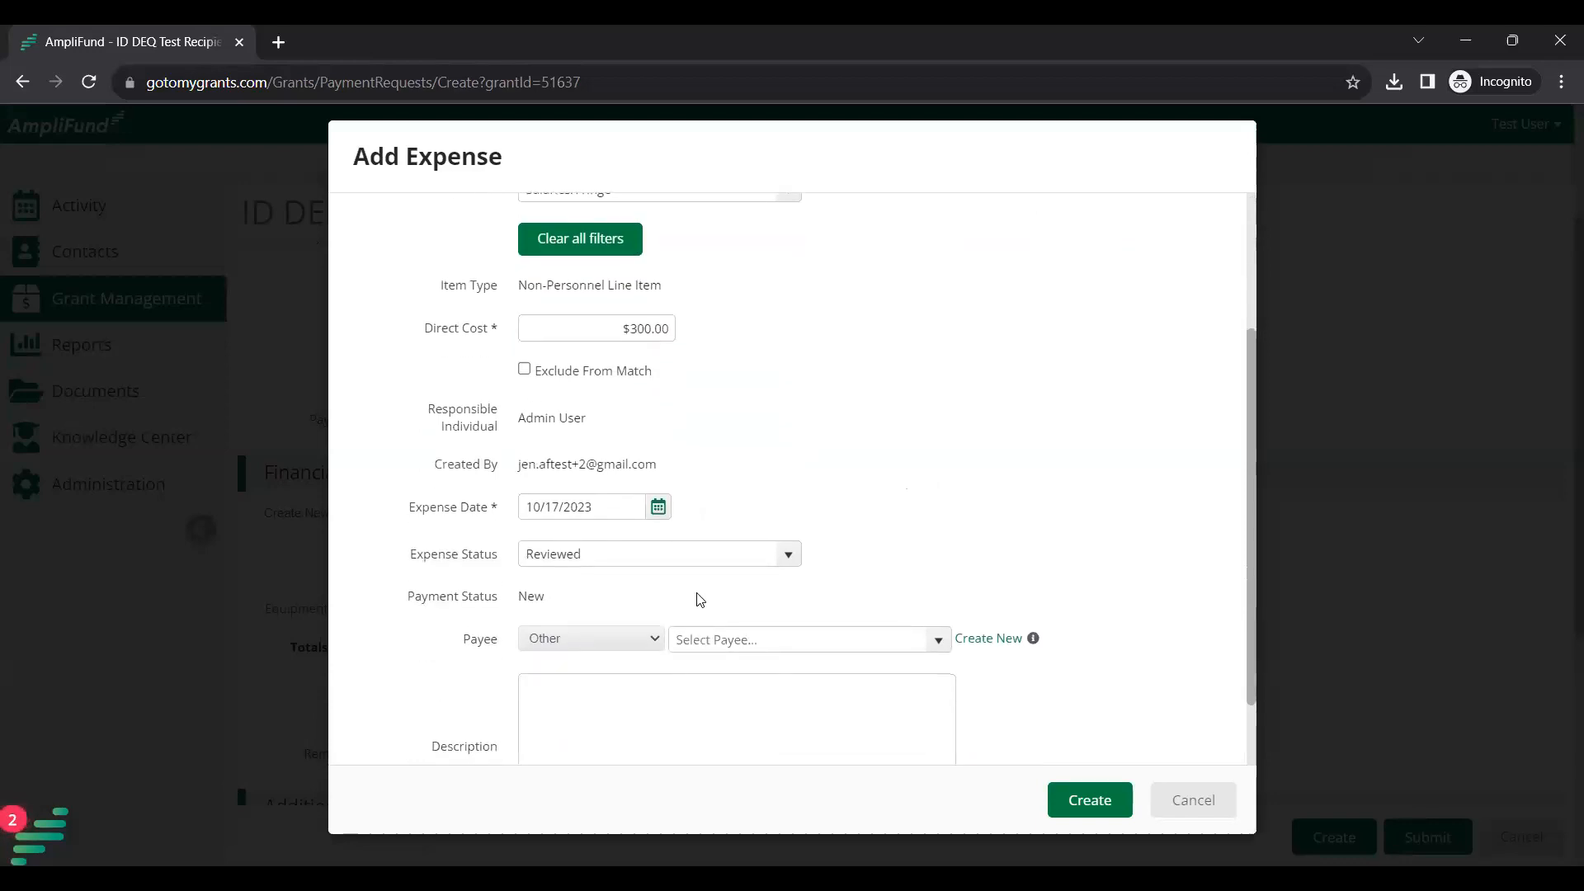
{"action": "left_click", "coordinate": [658, 508]}
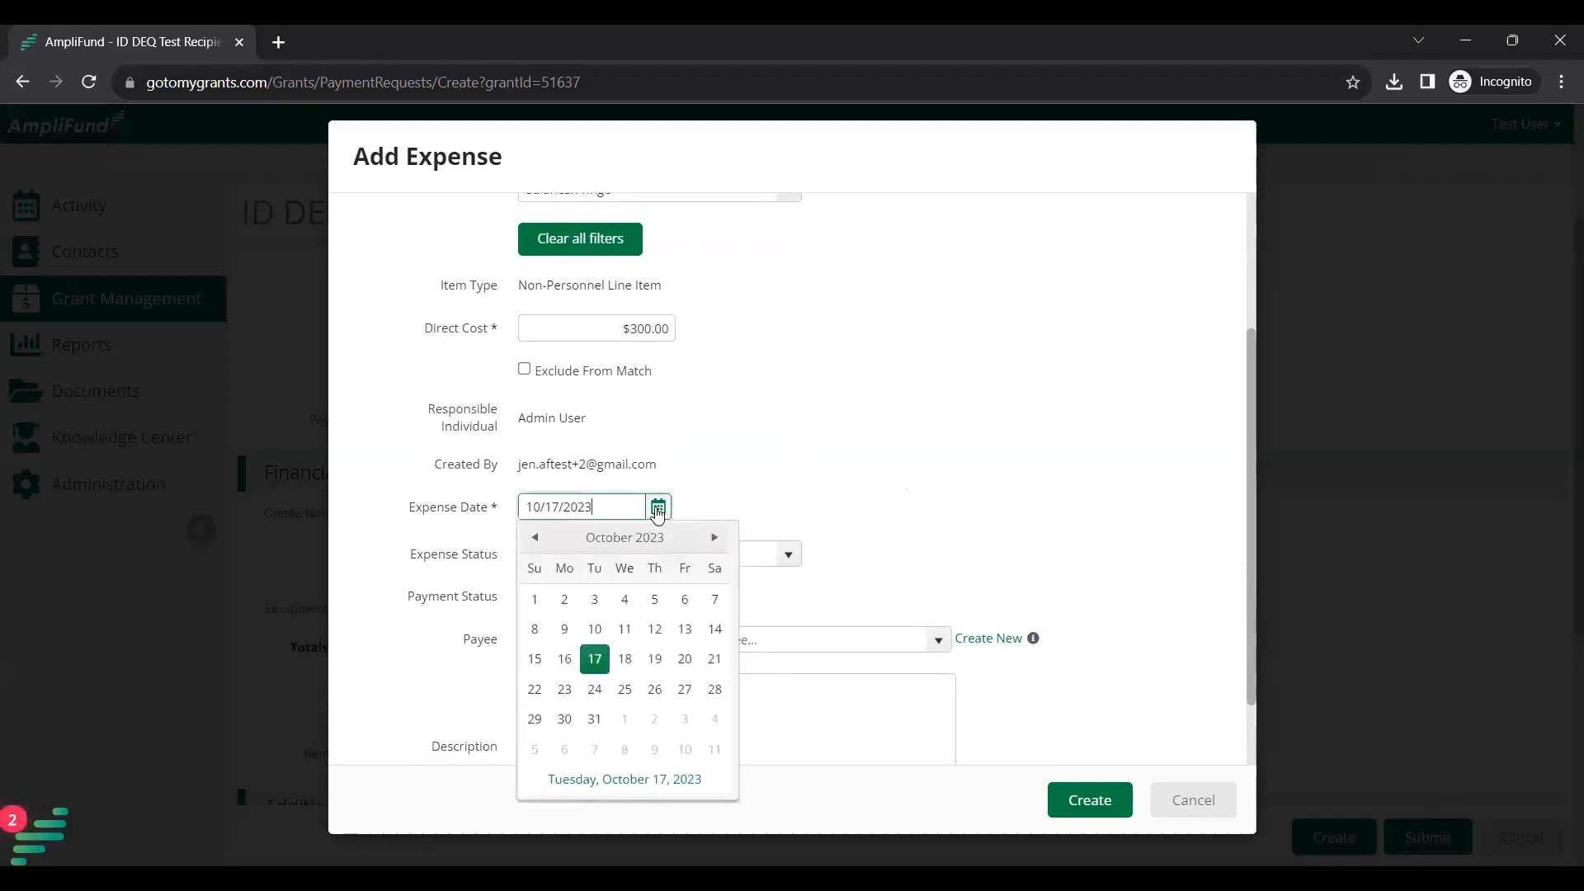
{"action": "left_click", "coordinate": [547, 536]}
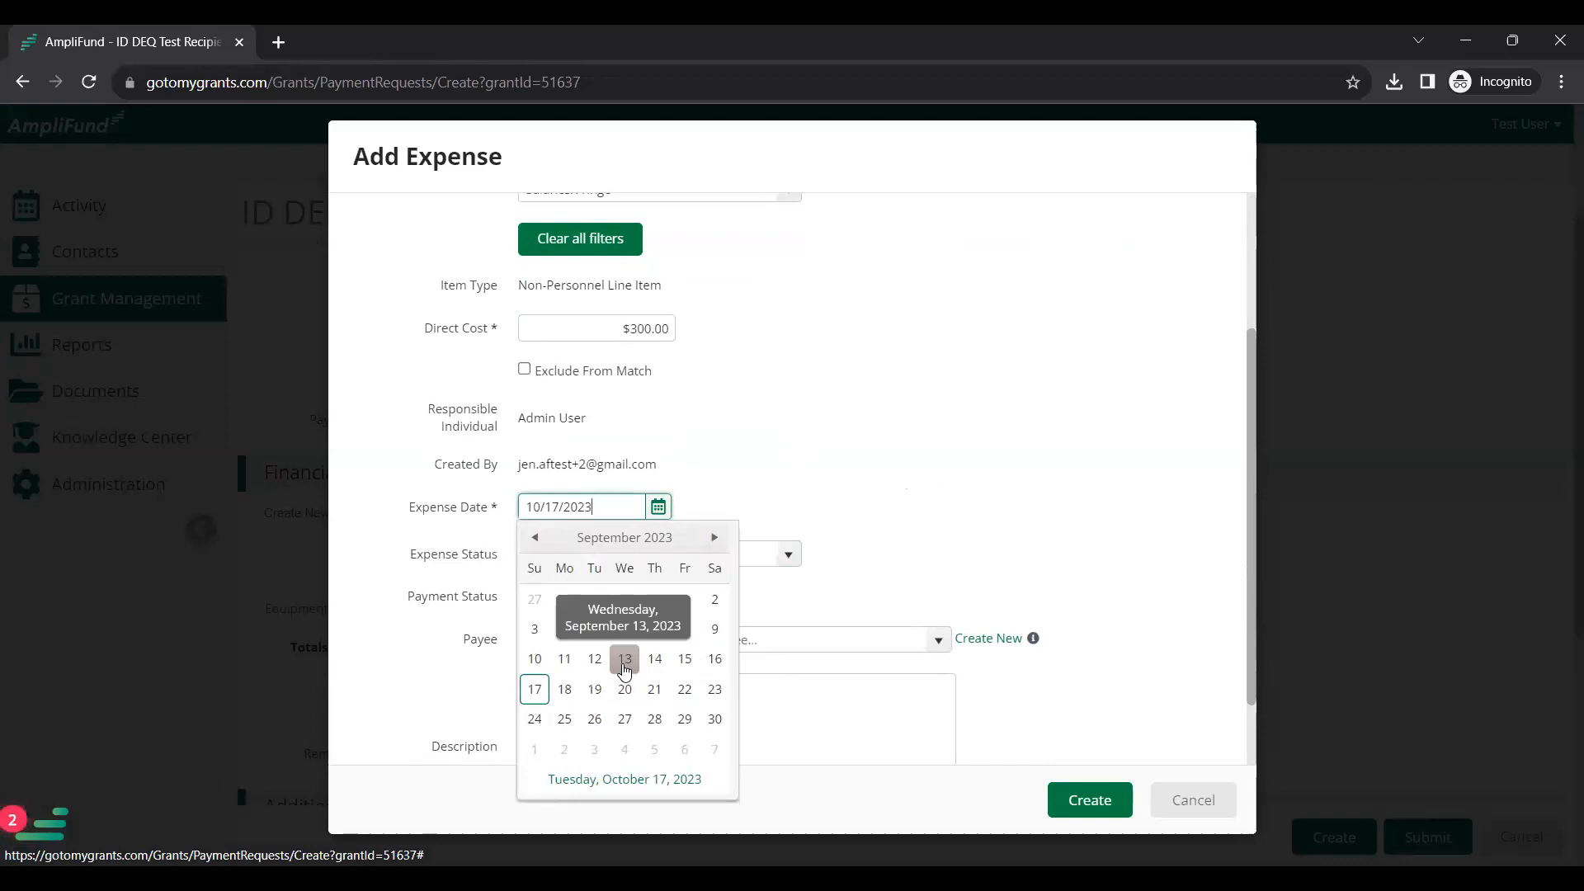
{"action": "left_click", "coordinate": [594, 660]}
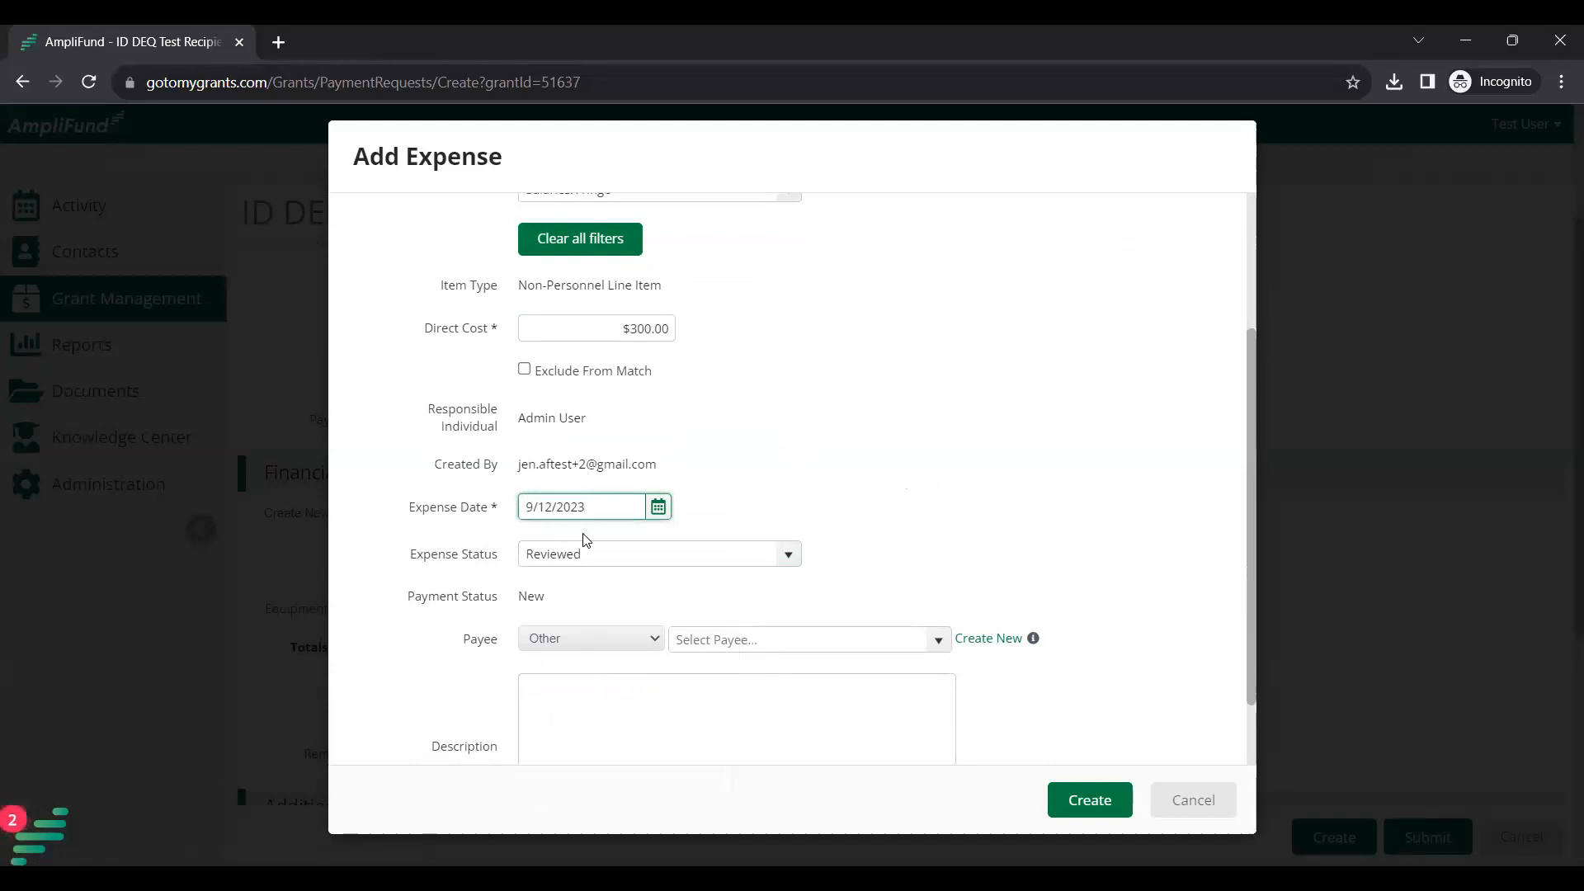
{"action": "left_click", "coordinate": [801, 466]}
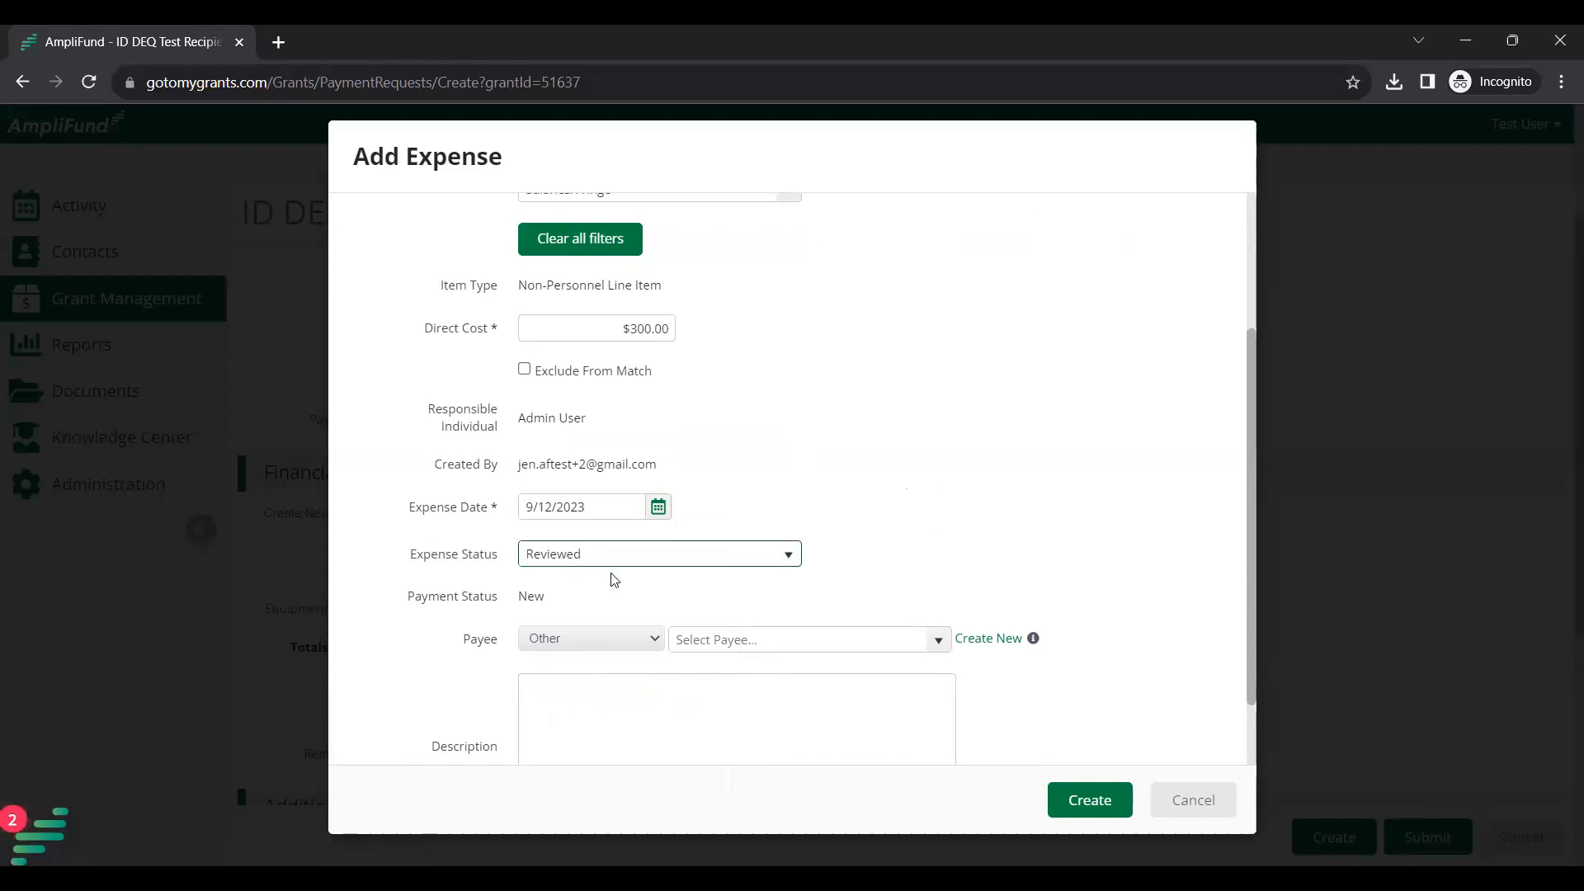
Add the description 'comments for my personnel expenses and match contributions are found here'.
{"action": "left_click", "coordinate": [680, 731]}
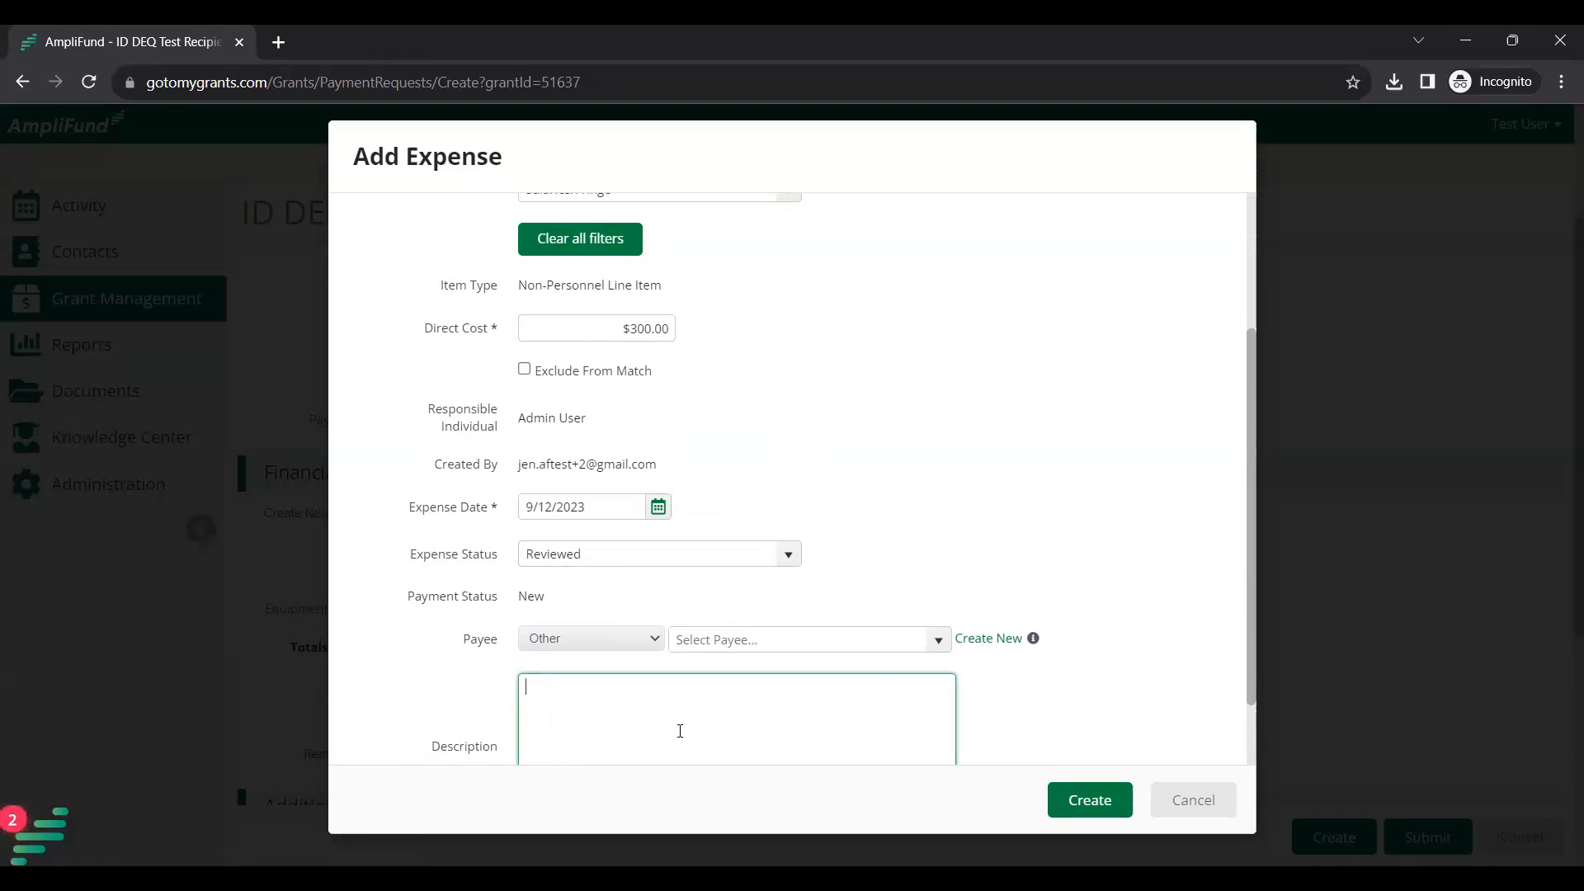
{"action": "type", "text": "comments for my personnel e"}
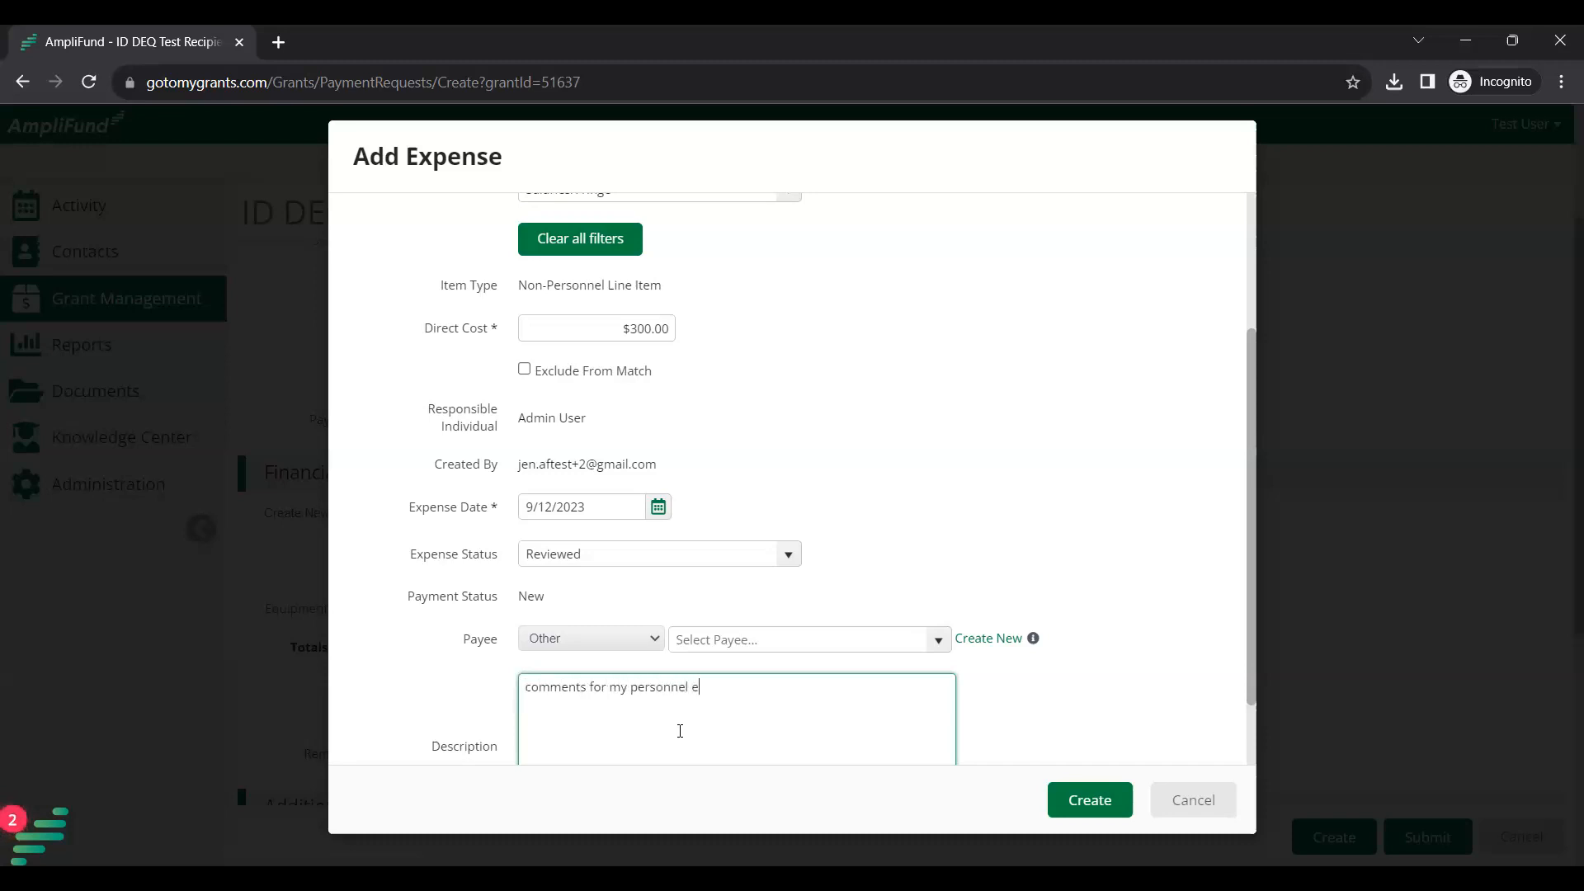
{"action": "type", "text": "xpenses and match contributi"}
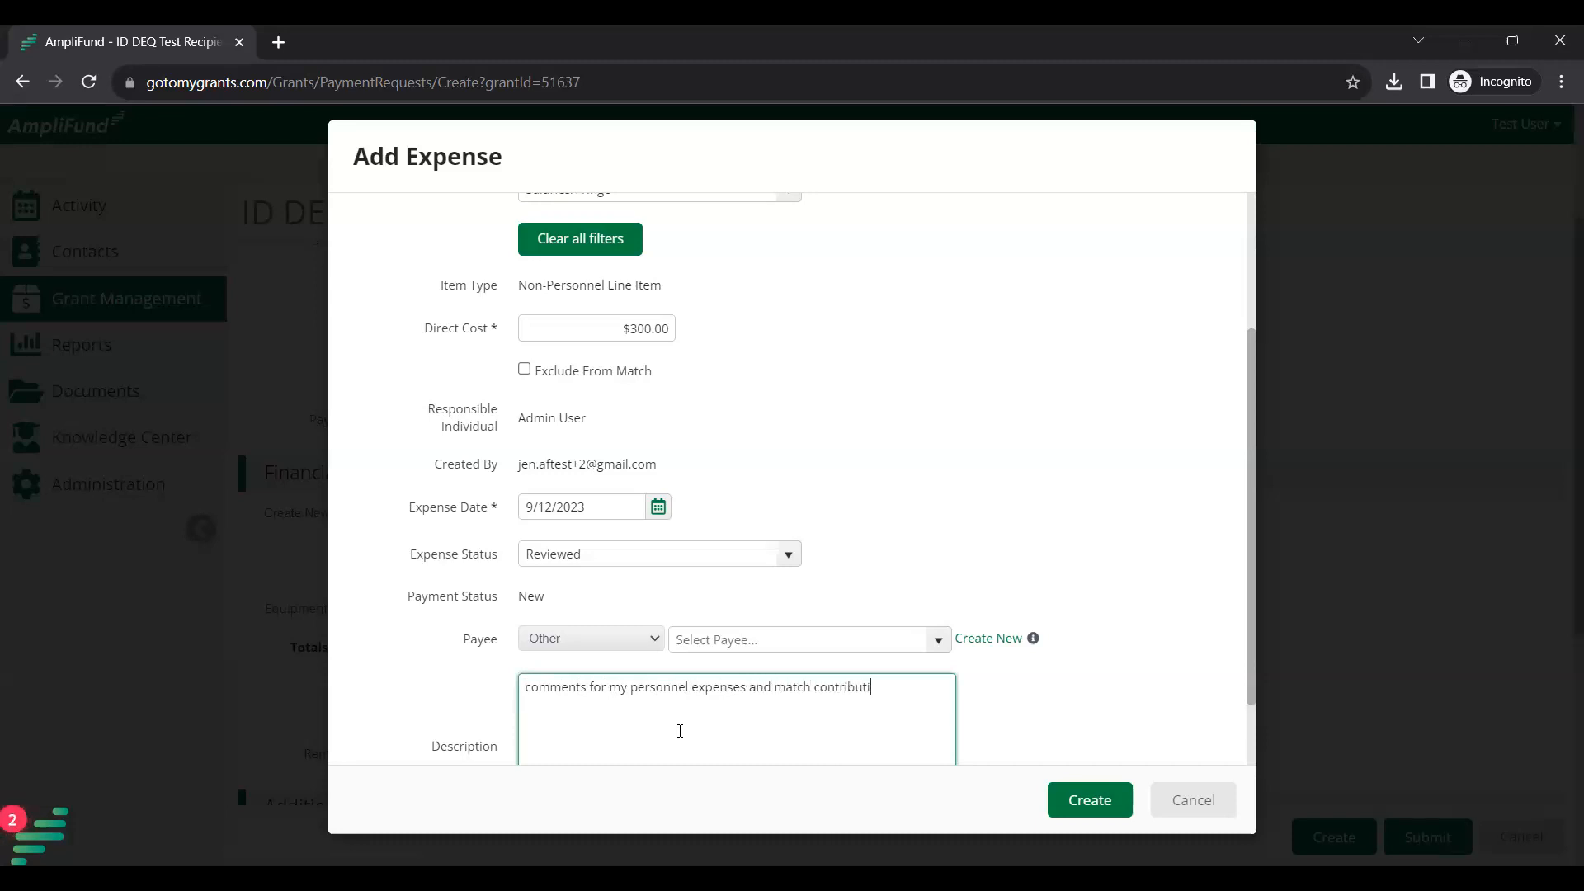
{"action": "type", "text": "ons are found here"}
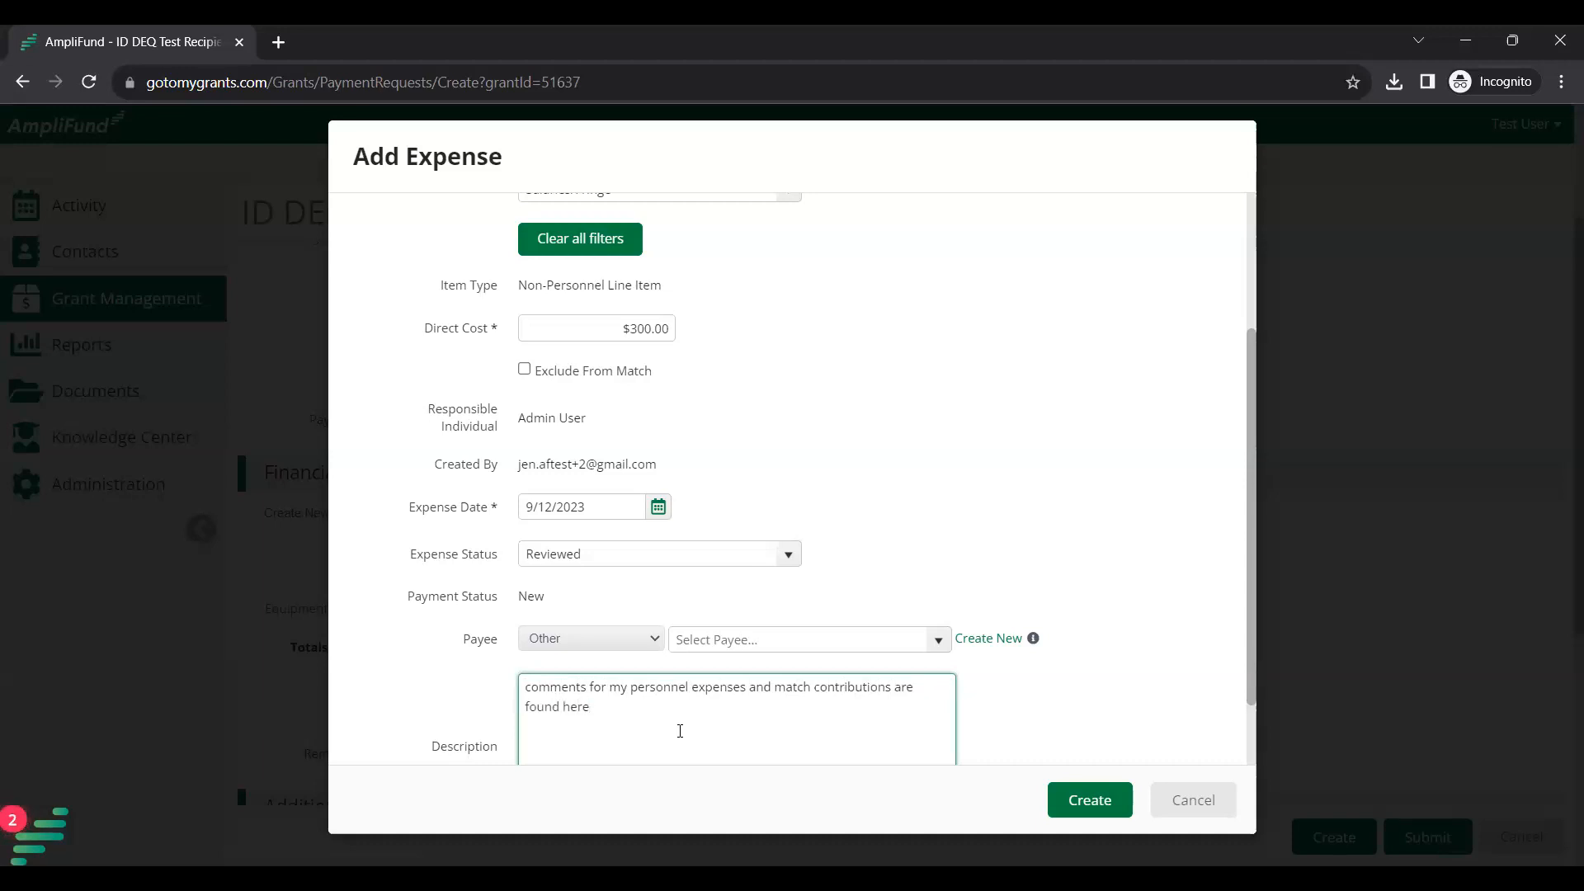
{"action": "left_click", "coordinate": [951, 541]}
{"action": "scroll", "coordinate": [912, 537], "scroll_direction": "up", "scroll_amount": 5}
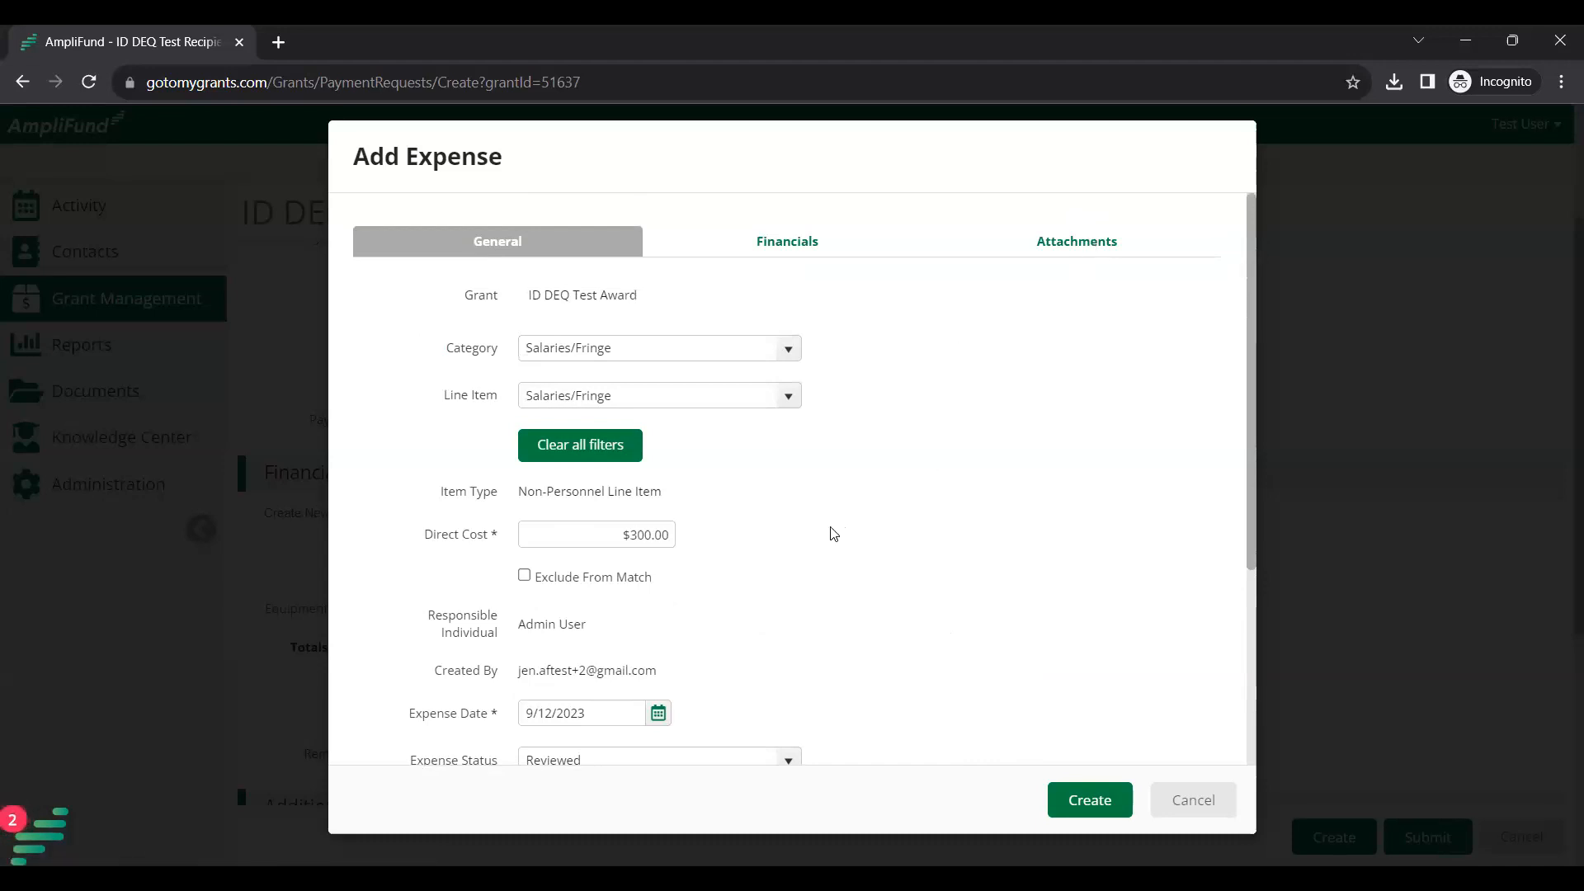
{"action": "scroll", "coordinate": [834, 534], "scroll_direction": "down", "scroll_amount": 2}
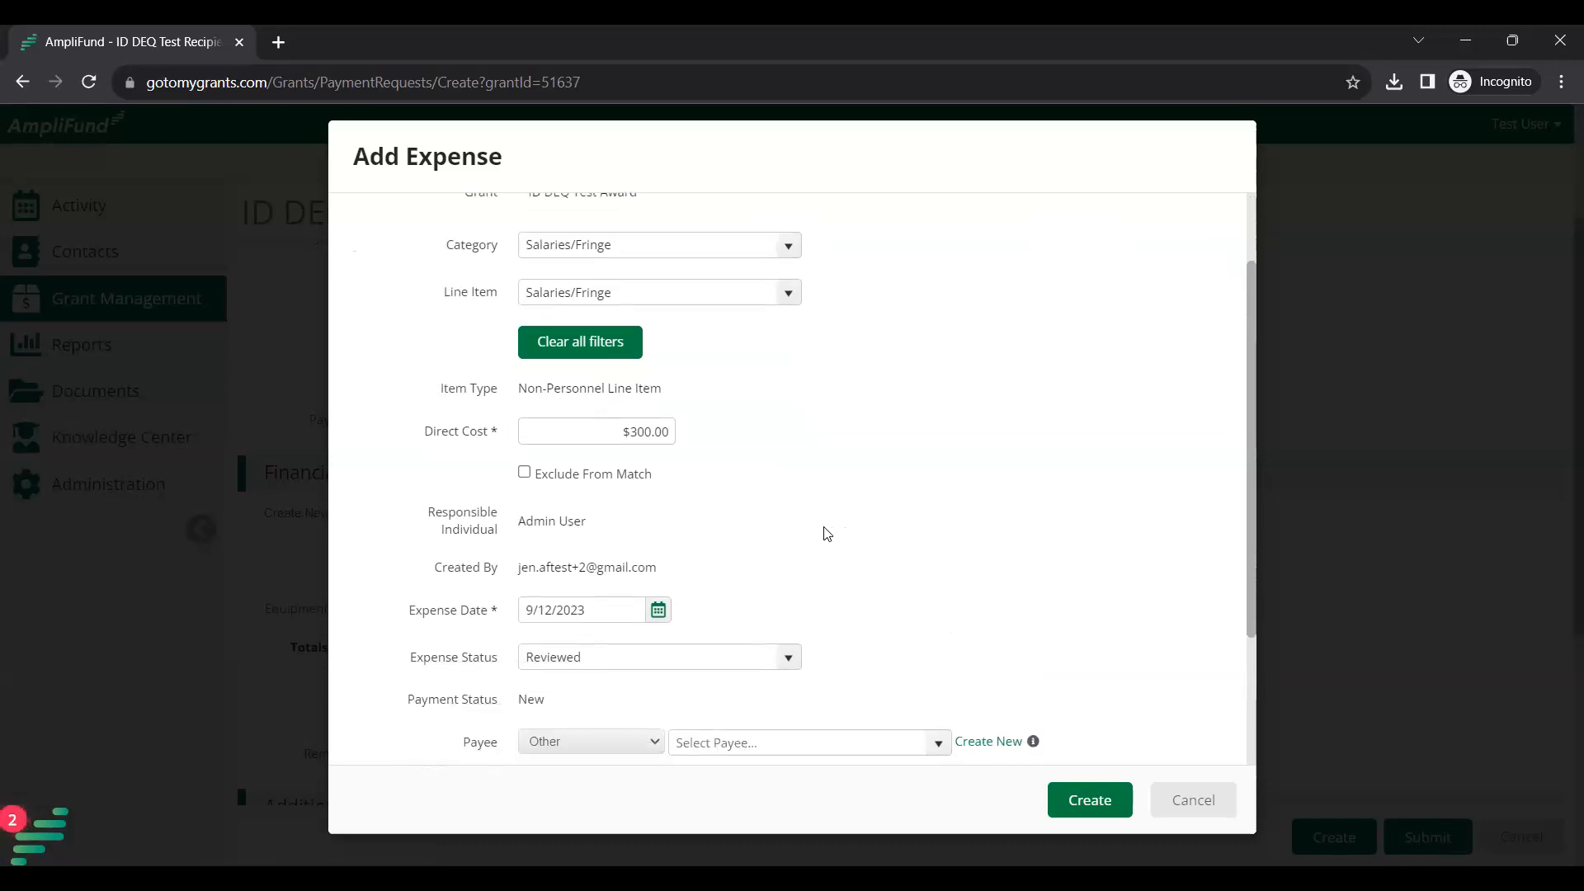
{"action": "scroll", "coordinate": [760, 548], "scroll_direction": "down", "scroll_amount": 2}
{"action": "scroll", "coordinate": [837, 488], "scroll_direction": "up", "scroll_amount": 3}
{"action": "scroll", "coordinate": [844, 493], "scroll_direction": "up", "scroll_amount": 2}
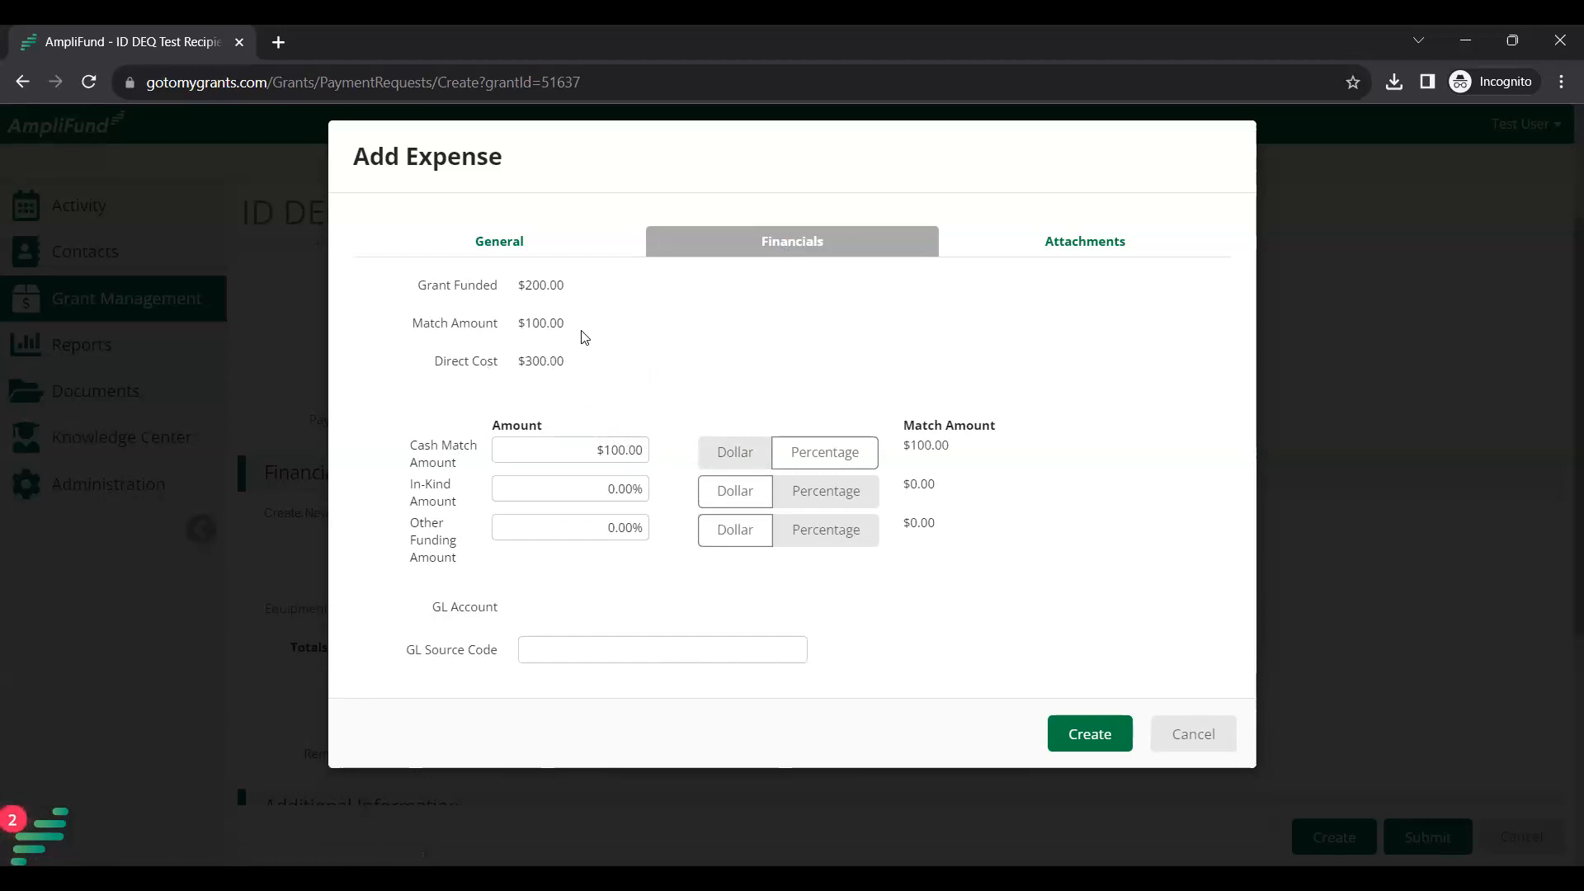
Recheck the $100.00 match, then review the 9/12/2023 date and personnel description on General details.
{"action": "triple_click", "coordinate": [551, 323]}
{"action": "left_click", "coordinate": [698, 331]}
{"action": "left_click", "coordinate": [509, 241]}
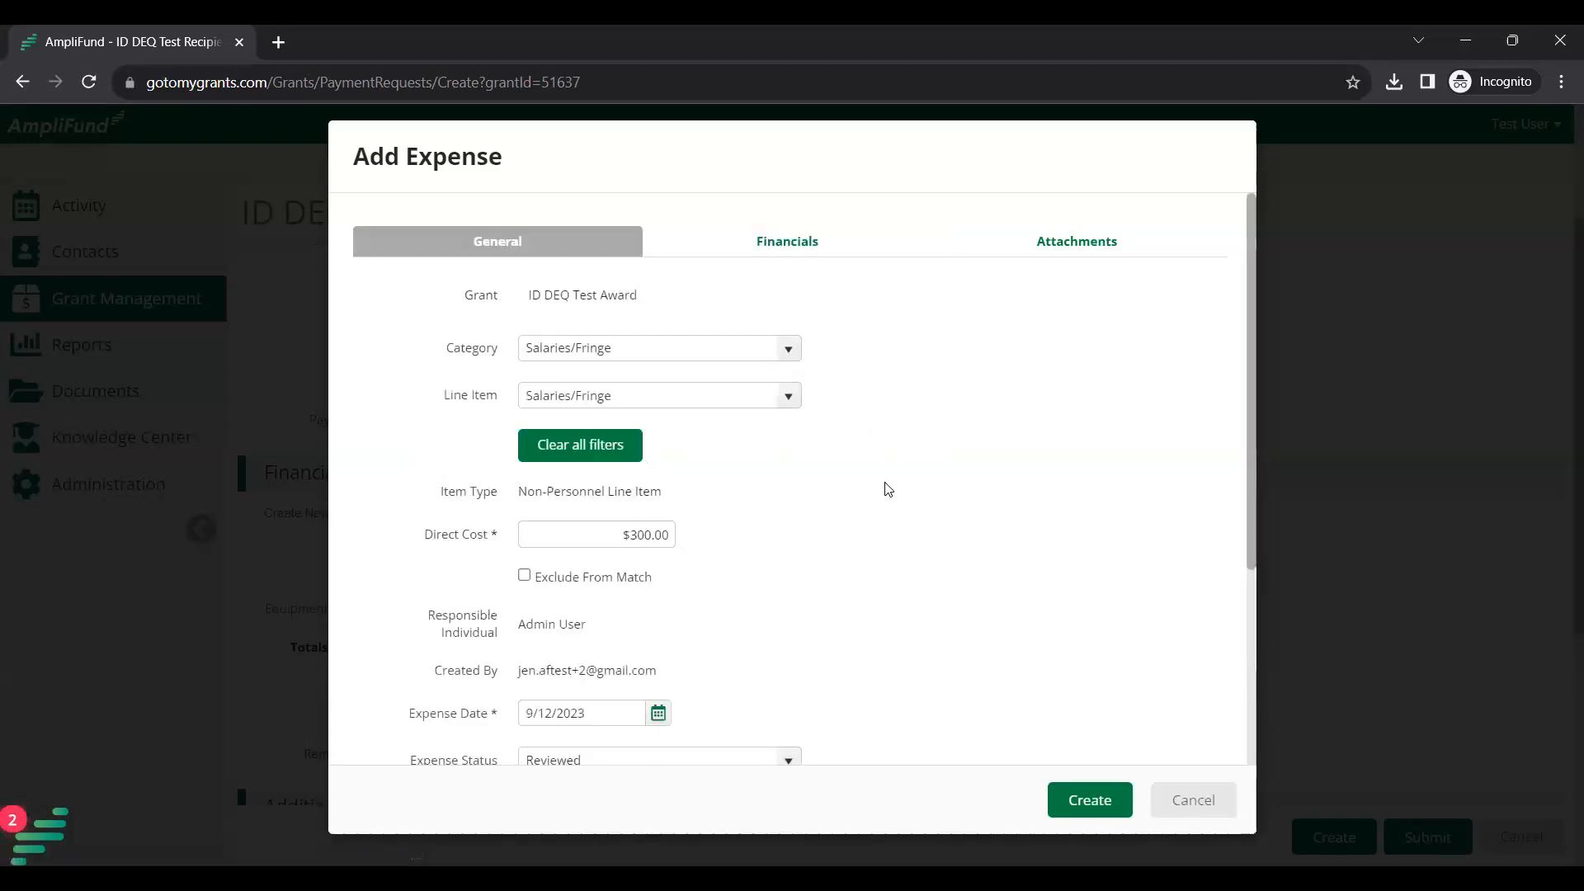
{"action": "scroll", "coordinate": [886, 489], "scroll_direction": "down", "scroll_amount": 1}
{"action": "scroll", "coordinate": [880, 478], "scroll_direction": "down", "scroll_amount": 1}
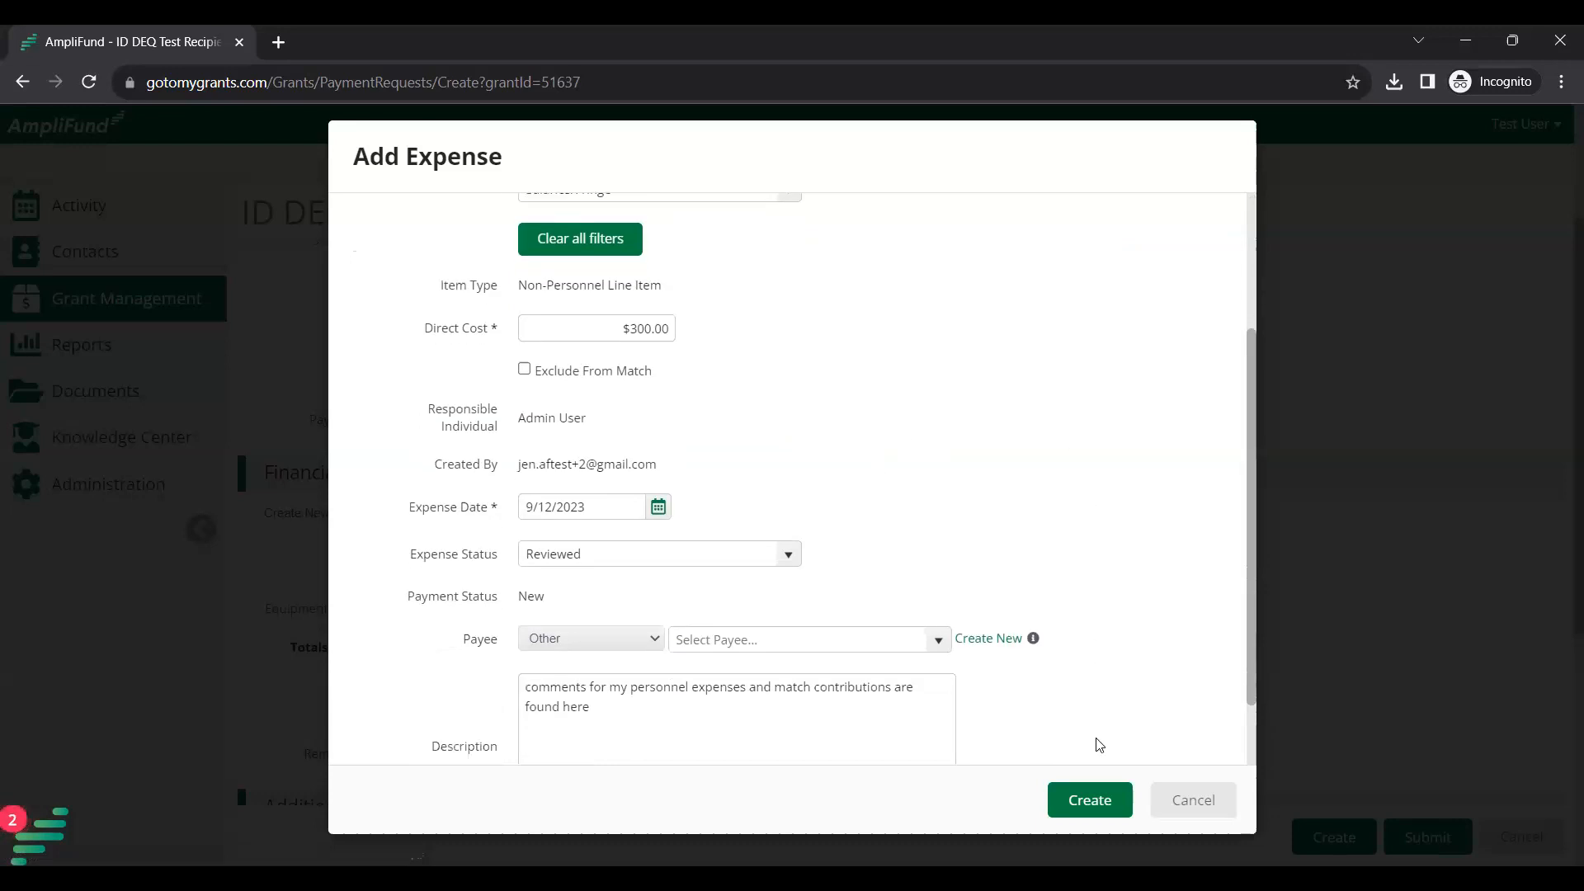
Create the $300.00 Salaries/Fringe expense and check the Equipment remaining grant-funded amount.
{"action": "left_click", "coordinate": [1091, 799]}
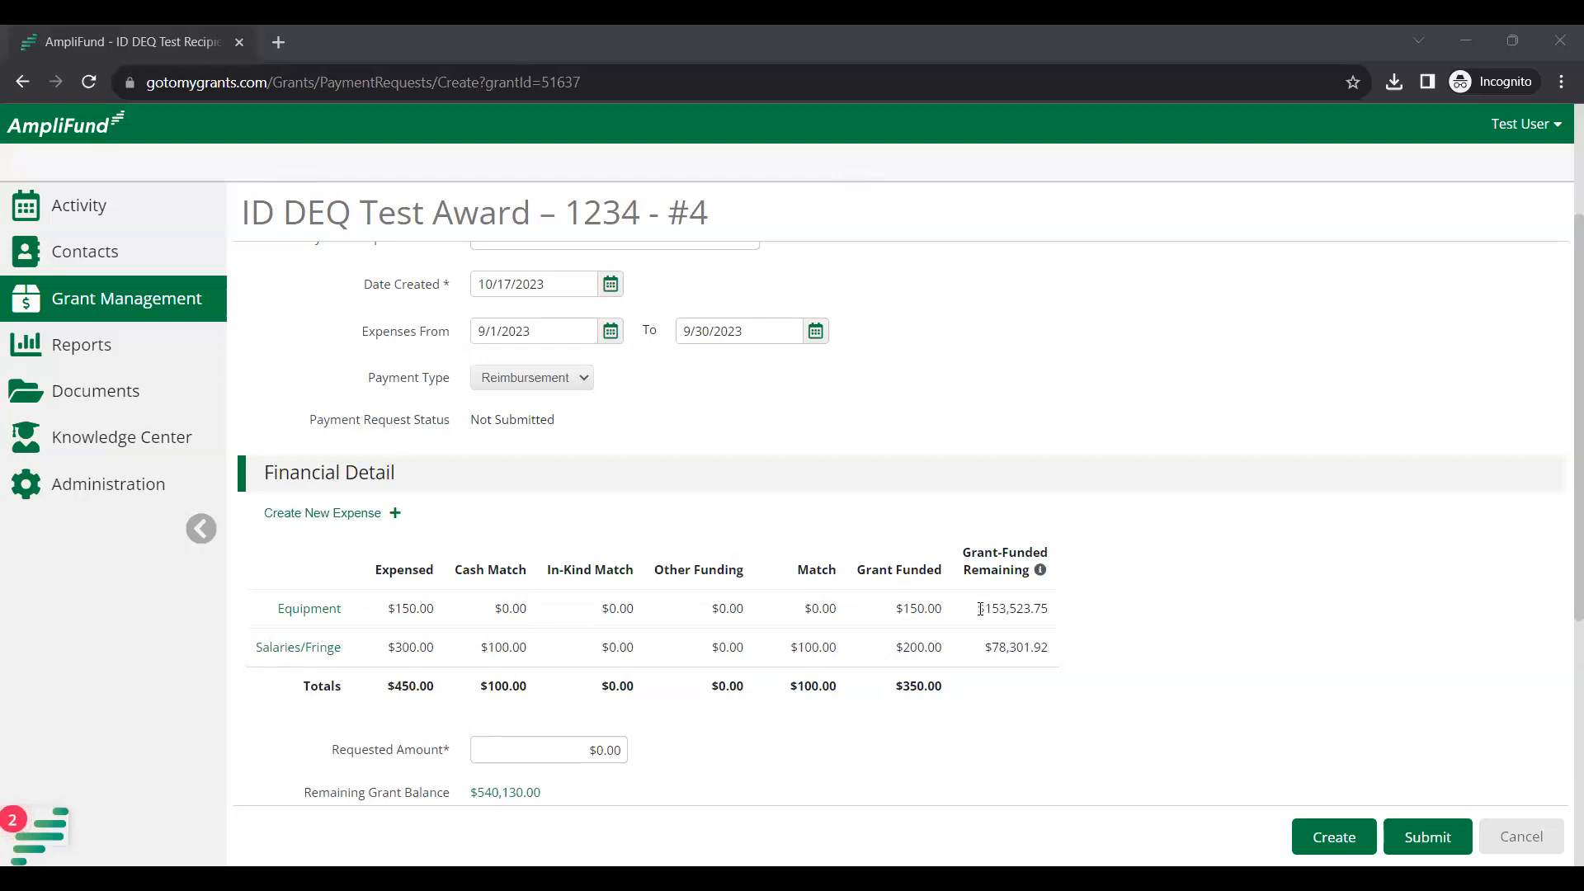
{"action": "left_click_drag", "start_coordinate": [1019, 611], "coordinate": [980, 617]}
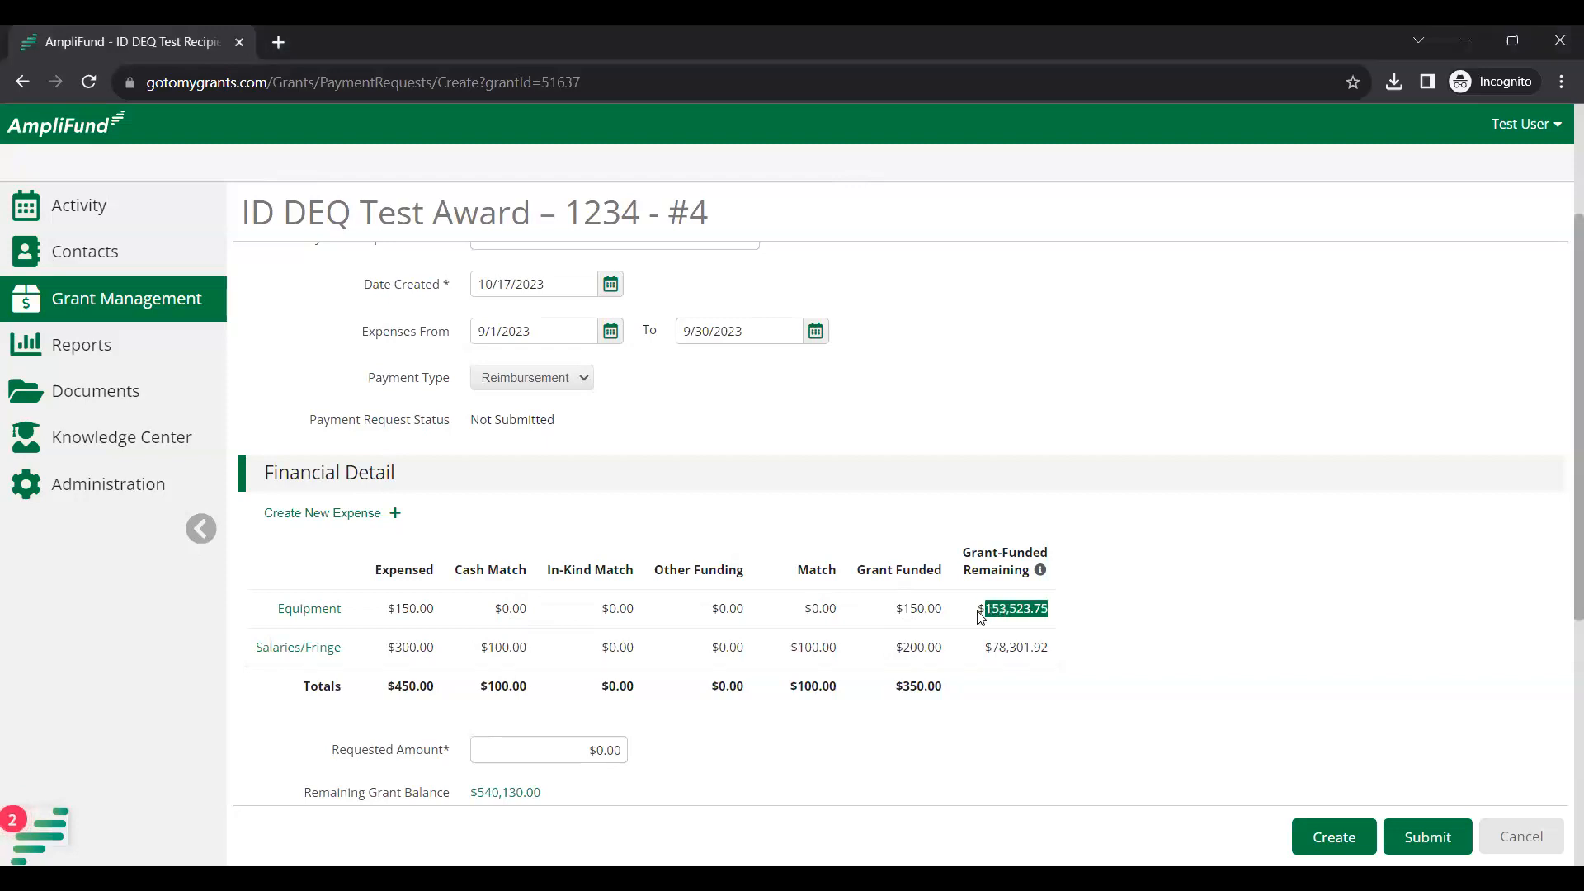
{"action": "left_click", "coordinate": [1089, 609]}
Review the $150.00 9/19/2023 Equipment expense with $153,523.75 remaining, then open the Salaries/Fringe expense list.
{"action": "left_click", "coordinate": [306, 616]}
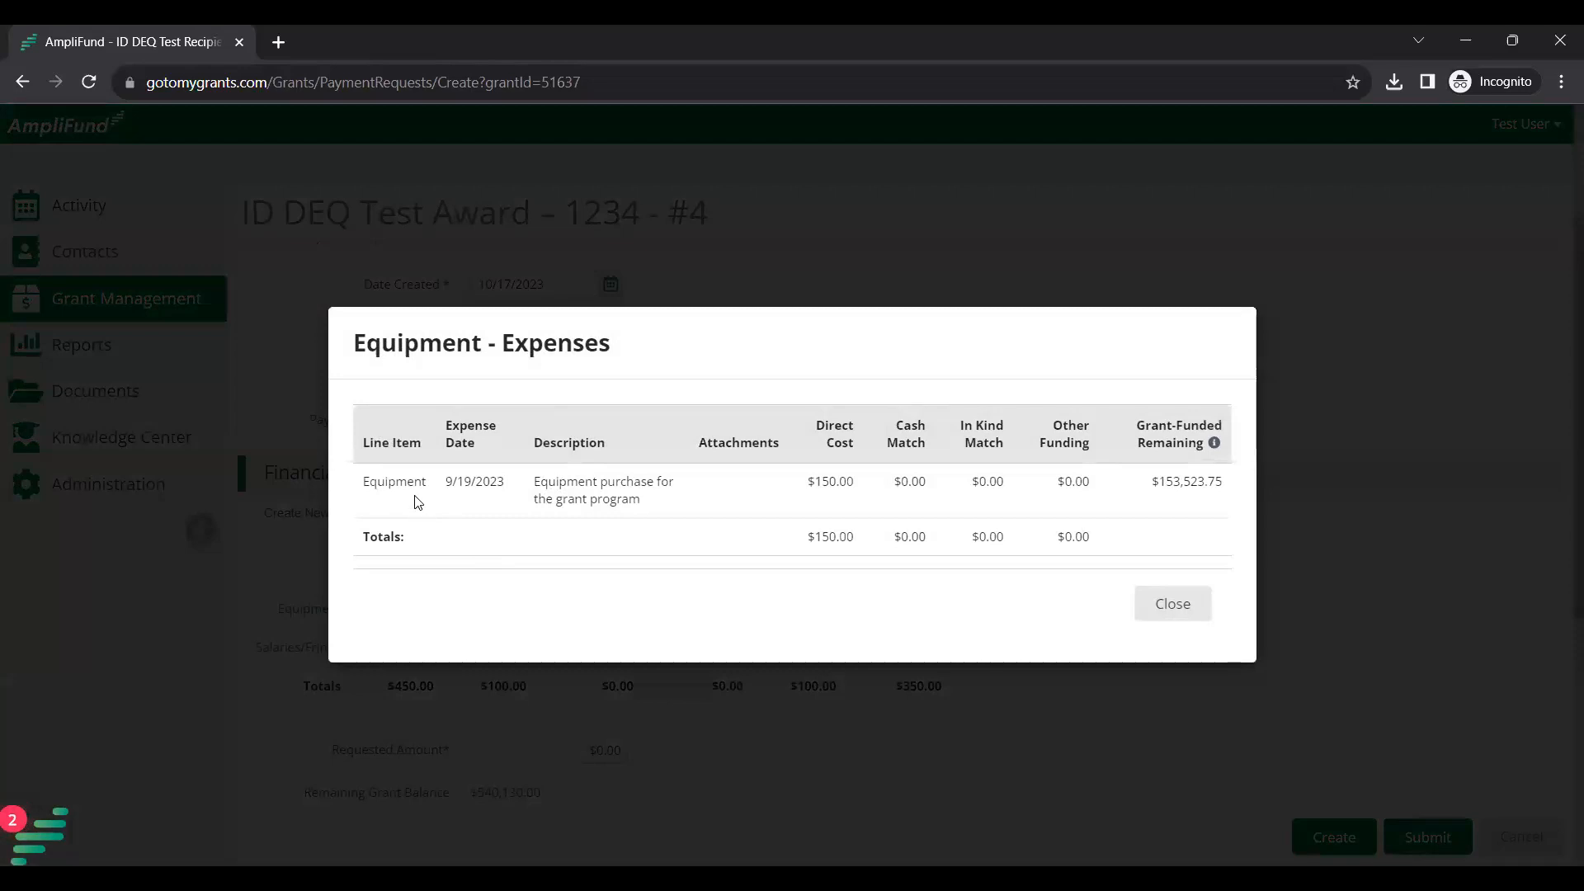
{"action": "left_click_drag", "start_coordinate": [449, 485], "coordinate": [514, 493]}
{"action": "left_click", "coordinate": [664, 518]}
{"action": "left_click_drag", "start_coordinate": [665, 518], "coordinate": [538, 481]}
{"action": "left_click", "coordinate": [663, 520]}
{"action": "left_click_drag", "start_coordinate": [808, 484], "coordinate": [859, 490]}
{"action": "left_click_drag", "start_coordinate": [1159, 481], "coordinate": [1231, 491]}
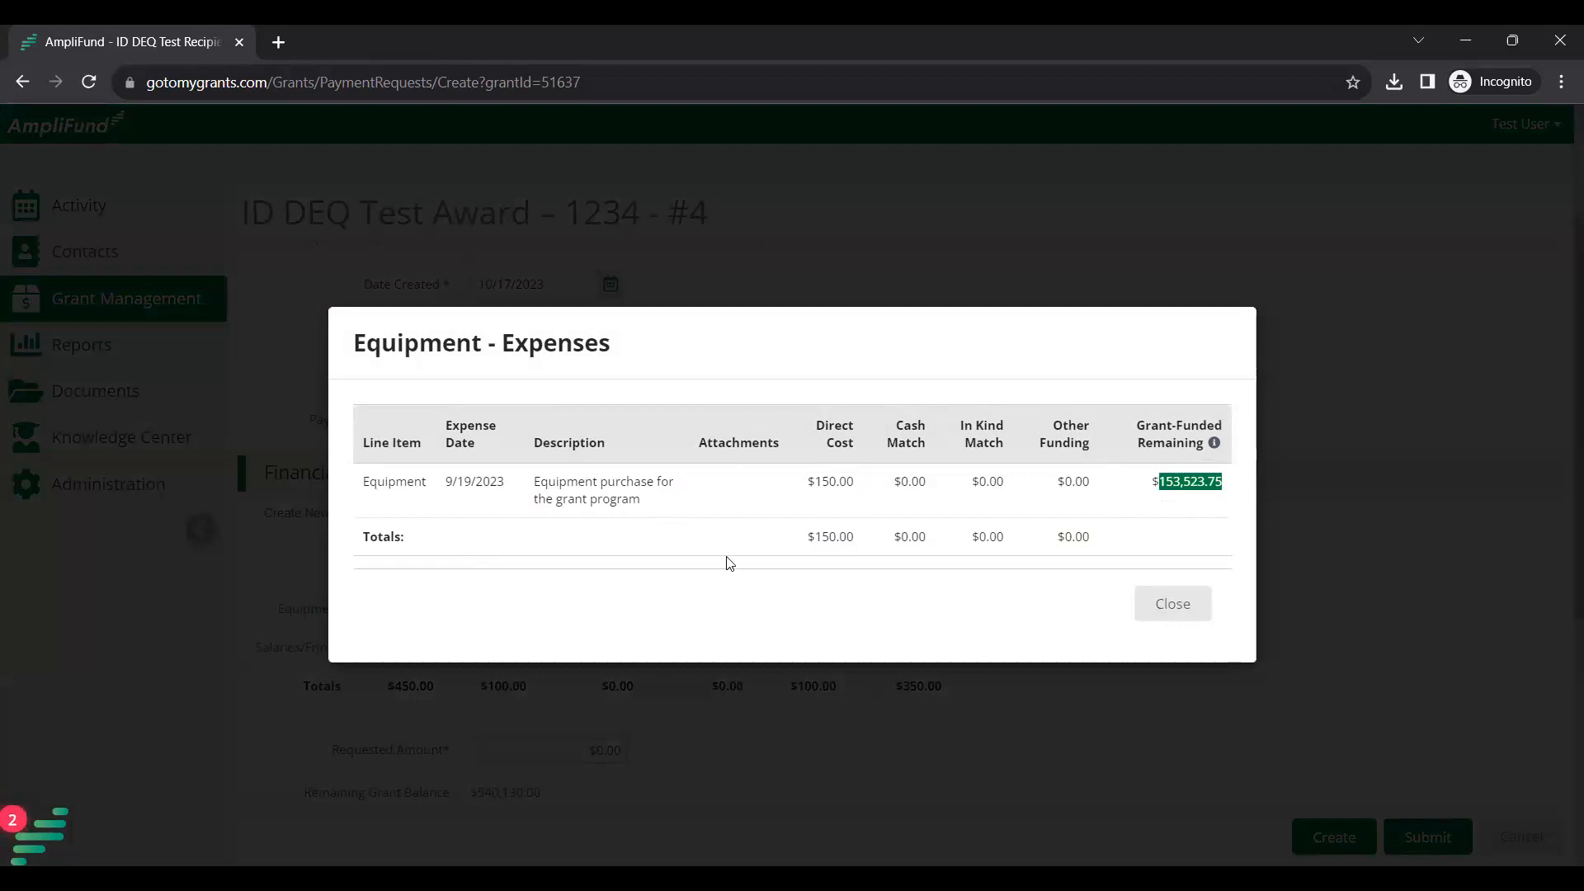
{"action": "left_click", "coordinate": [1151, 615]}
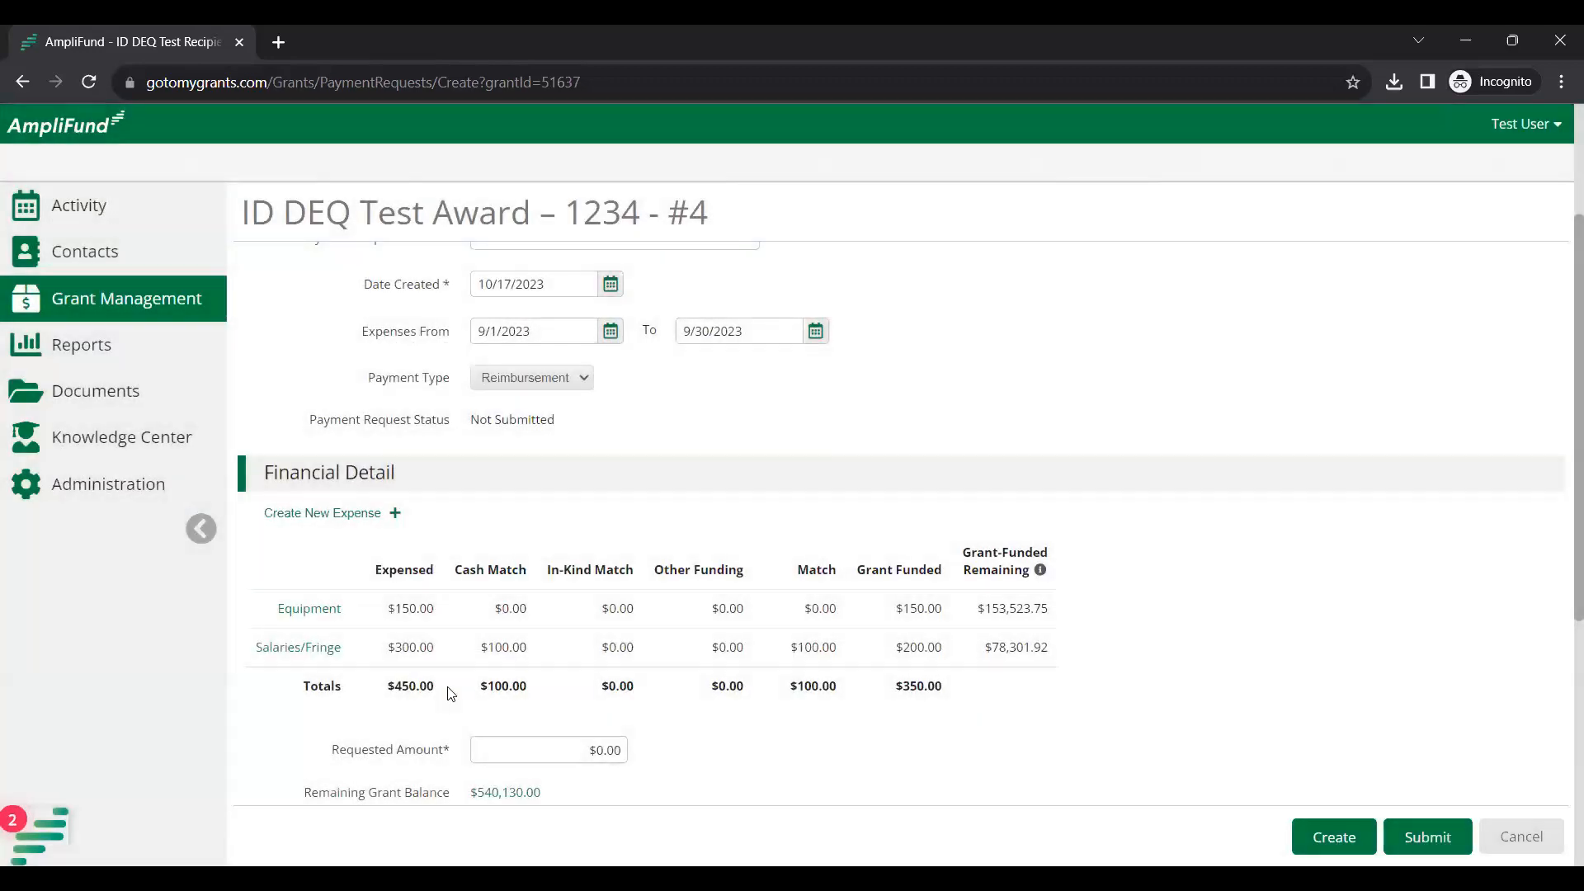
{"action": "left_click", "coordinate": [280, 652]}
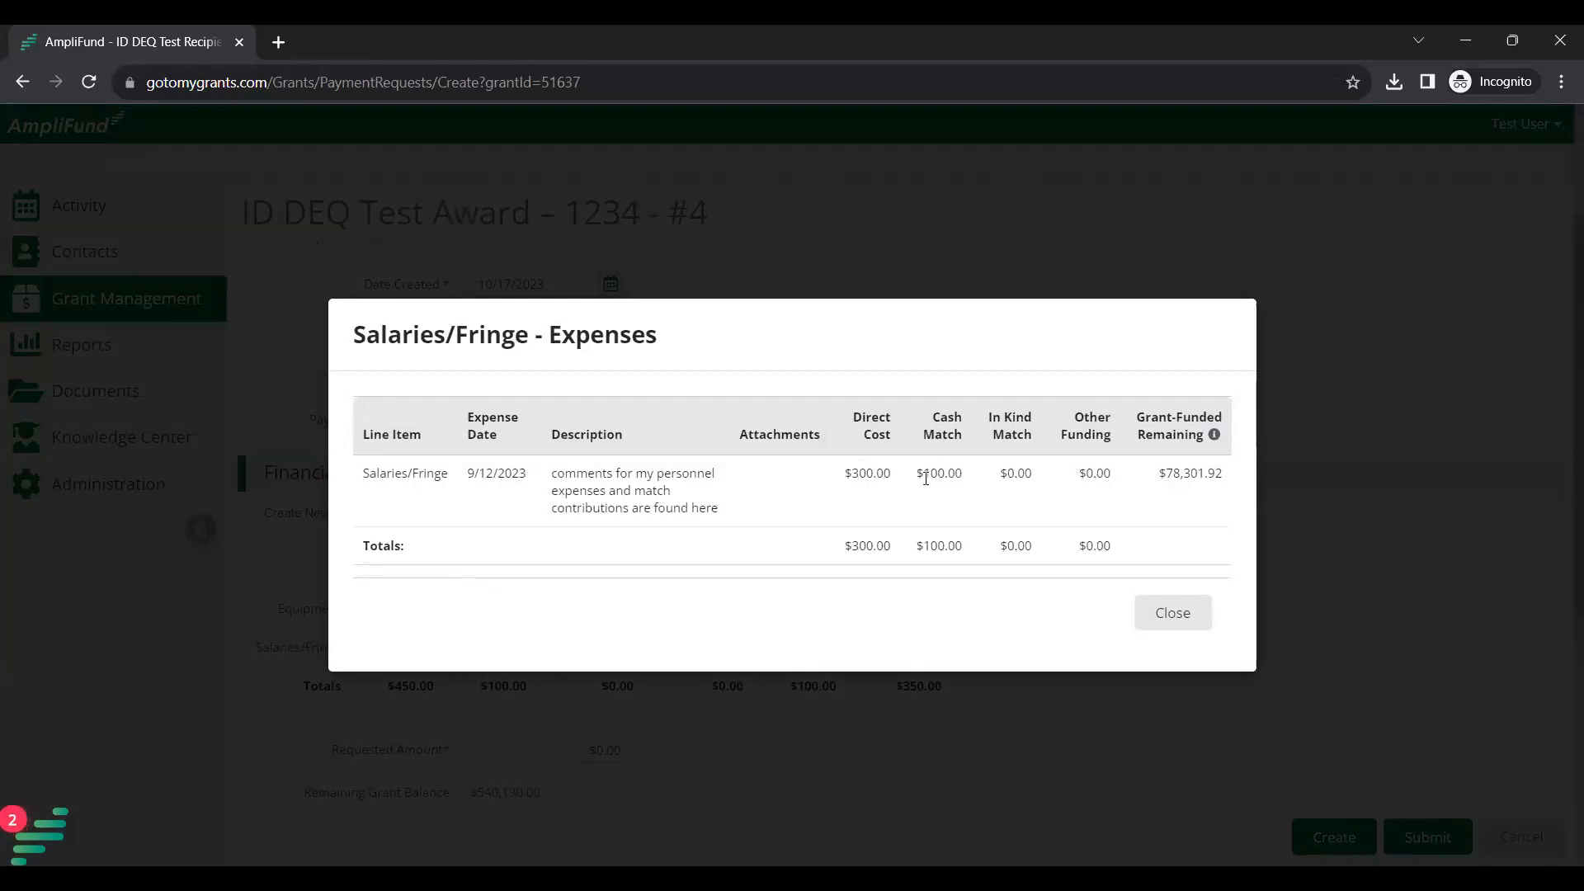
Check the Salaries/Fringe cash match and $78,301.92 remaining grant funds, then close the expense list.
{"action": "left_click_drag", "start_coordinate": [929, 478], "coordinate": [964, 476]}
{"action": "left_click", "coordinate": [1168, 475]}
{"action": "left_click_drag", "start_coordinate": [1169, 476], "coordinate": [1221, 480]}
{"action": "left_click", "coordinate": [1175, 612]}
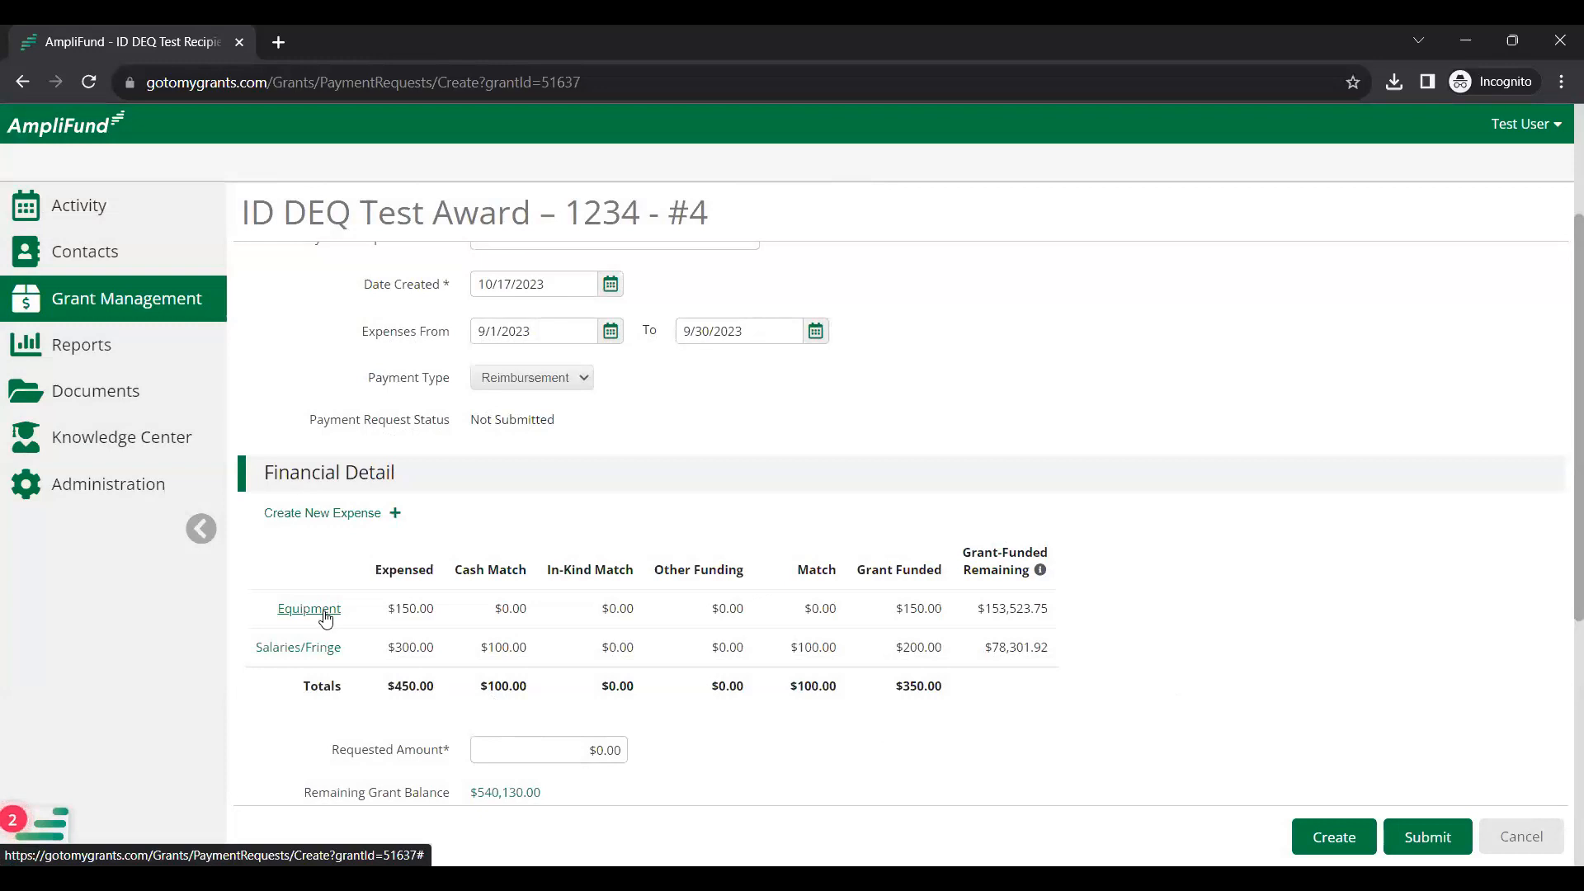
Review the Financial Detail totals: $450.00 expensed, $100.00 match, $350.00 grant funded.
{"action": "left_click_drag", "start_coordinate": [302, 686], "coordinate": [966, 697]}
{"action": "left_click", "coordinate": [945, 702]}
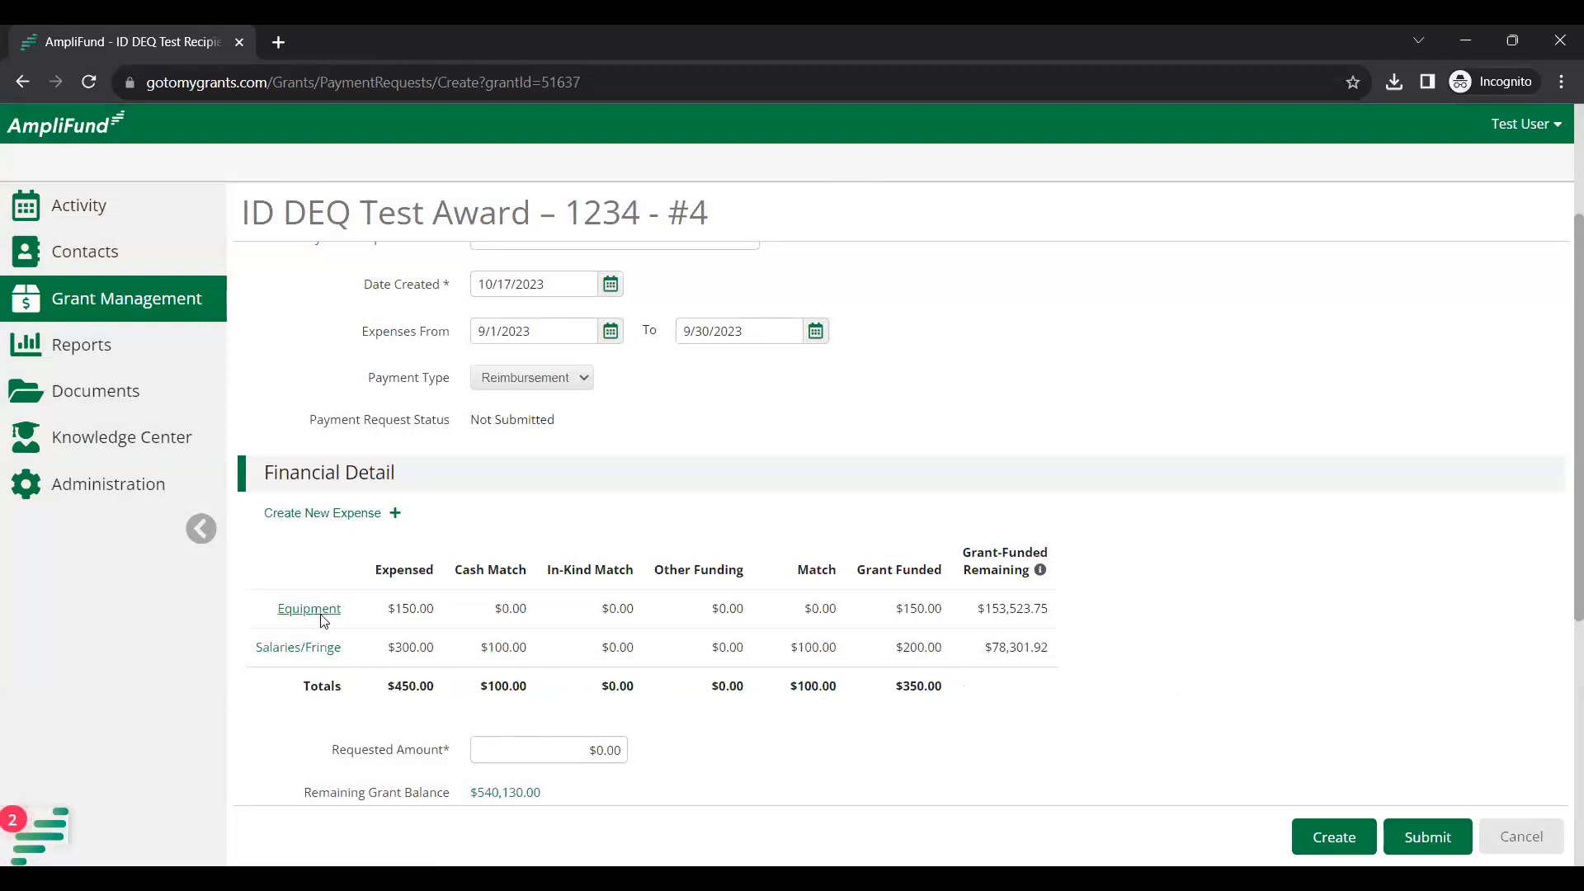
{"action": "left_click", "coordinate": [546, 334]}
{"action": "left_click_drag", "start_coordinate": [792, 696], "coordinate": [974, 699]}
{"action": "left_click", "coordinate": [856, 706]}
{"action": "left_click", "coordinate": [974, 701]}
{"action": "scroll", "coordinate": [938, 744], "scroll_direction": "down", "scroll_amount": 1}
{"action": "scroll", "coordinate": [939, 743], "scroll_direction": "down", "scroll_amount": 1}
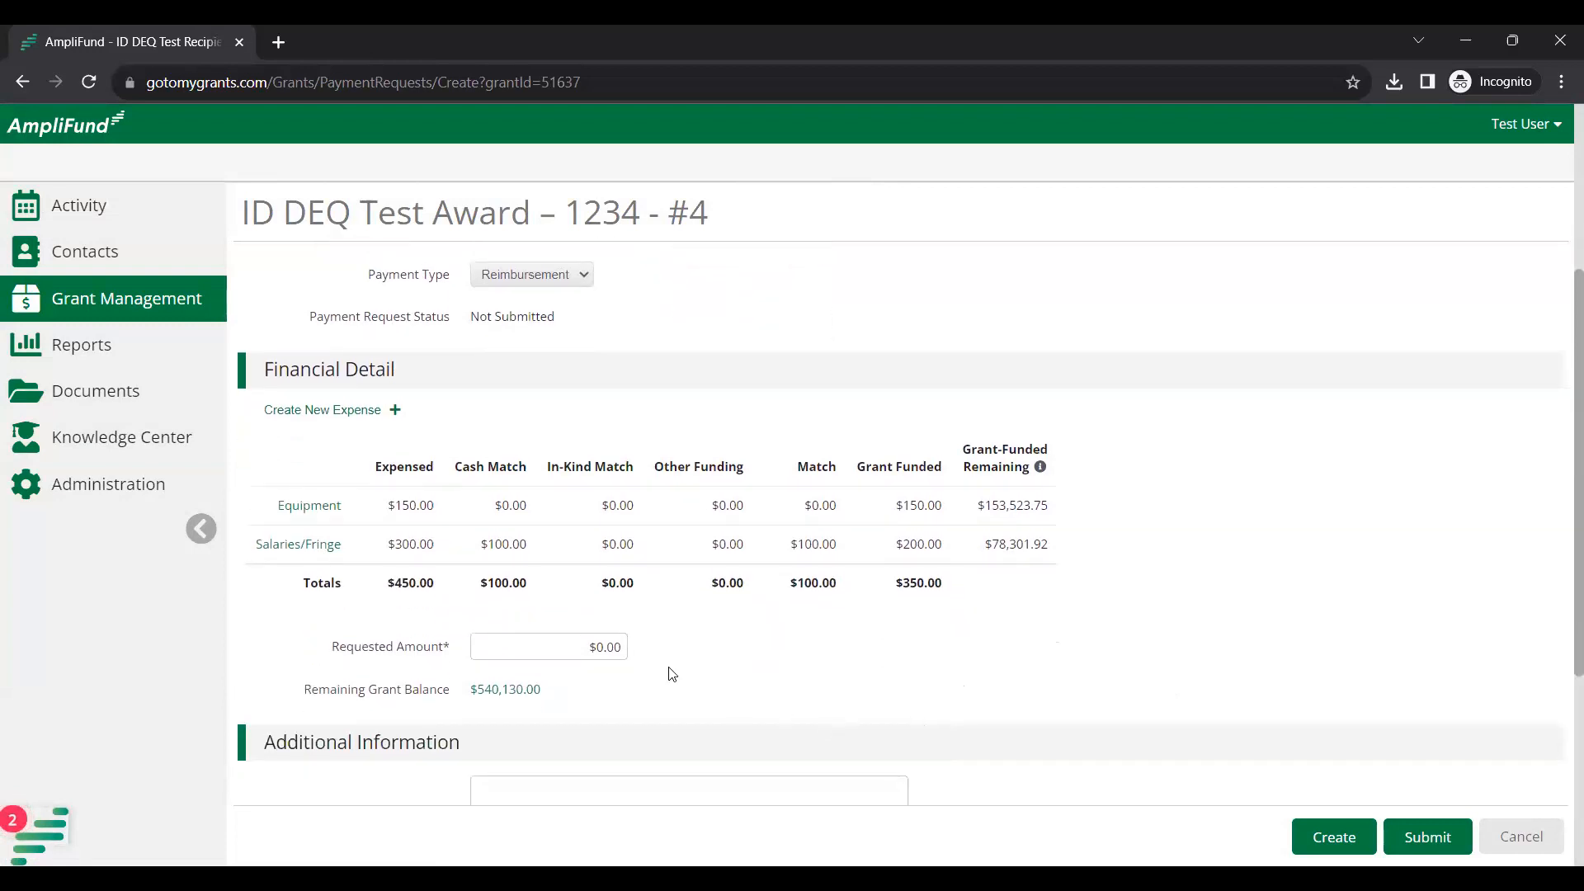
Enter 350 as the Requested Amount so it shows $350.00, matching the Grant Funded total.
{"action": "left_click", "coordinate": [579, 663]}
{"action": "left_click", "coordinate": [576, 652]}
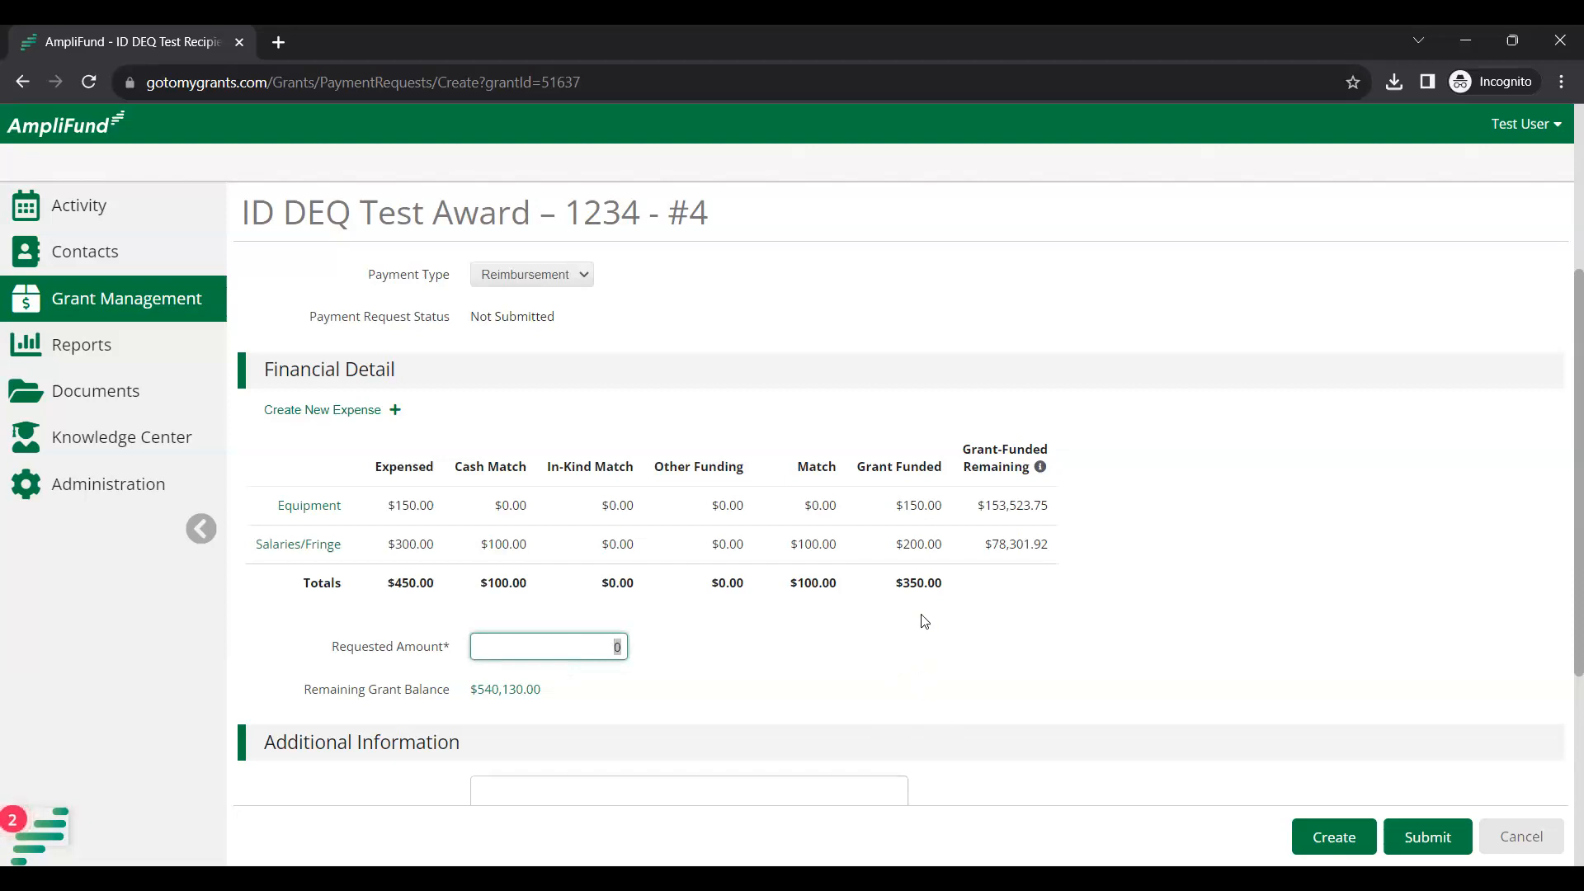
{"action": "left_click", "coordinate": [949, 586]}
{"action": "left_click_drag", "start_coordinate": [947, 588], "coordinate": [898, 582]}
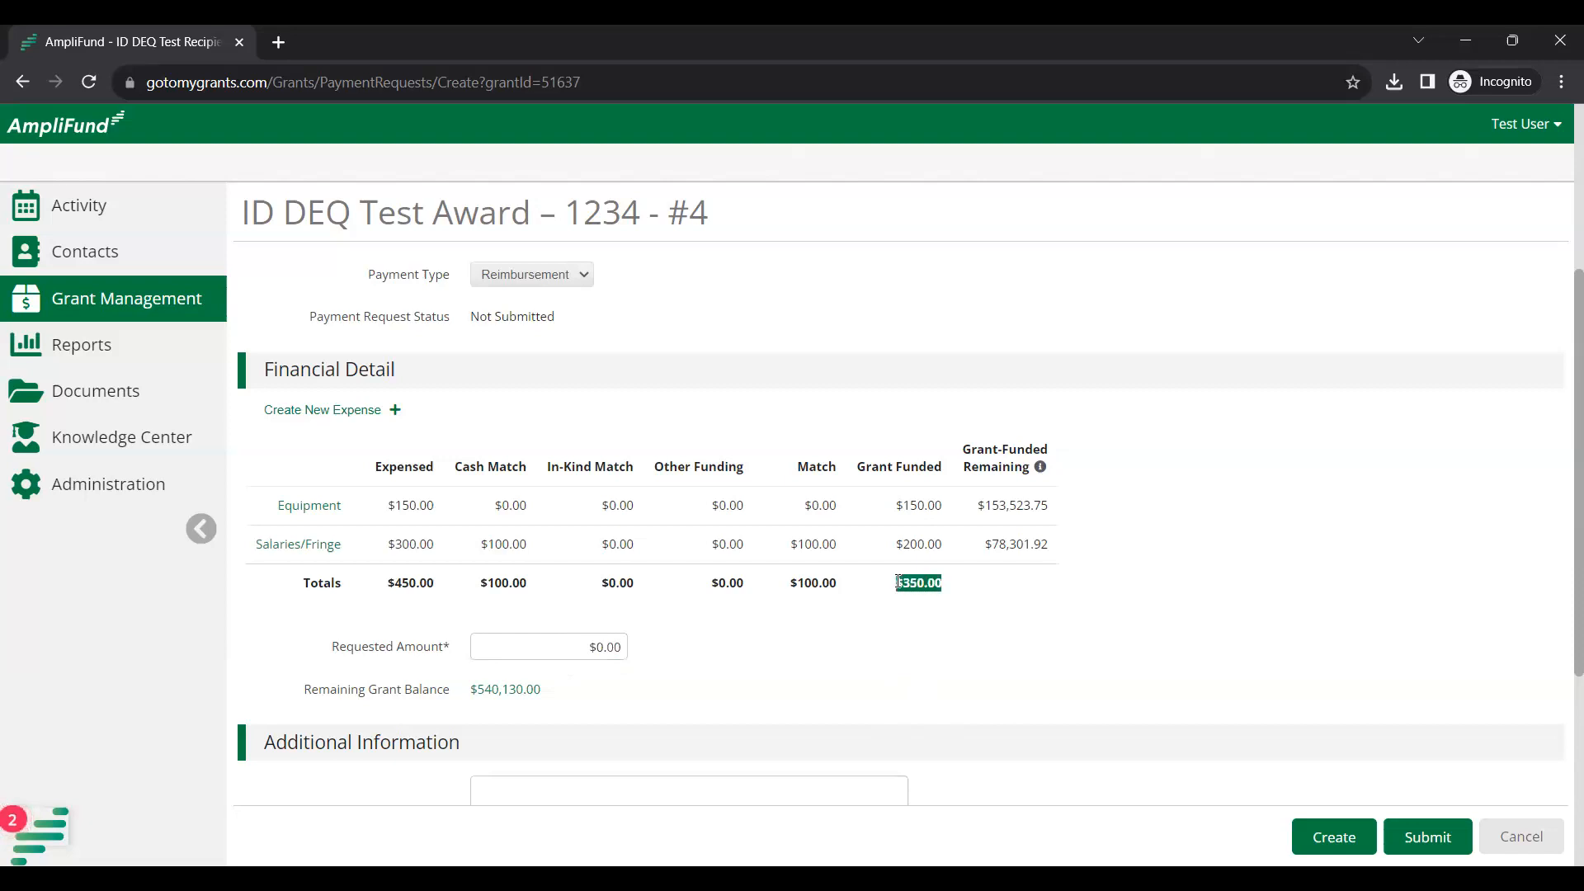
{"action": "left_click", "coordinate": [601, 644]}
{"action": "left_click", "coordinate": [581, 637]}
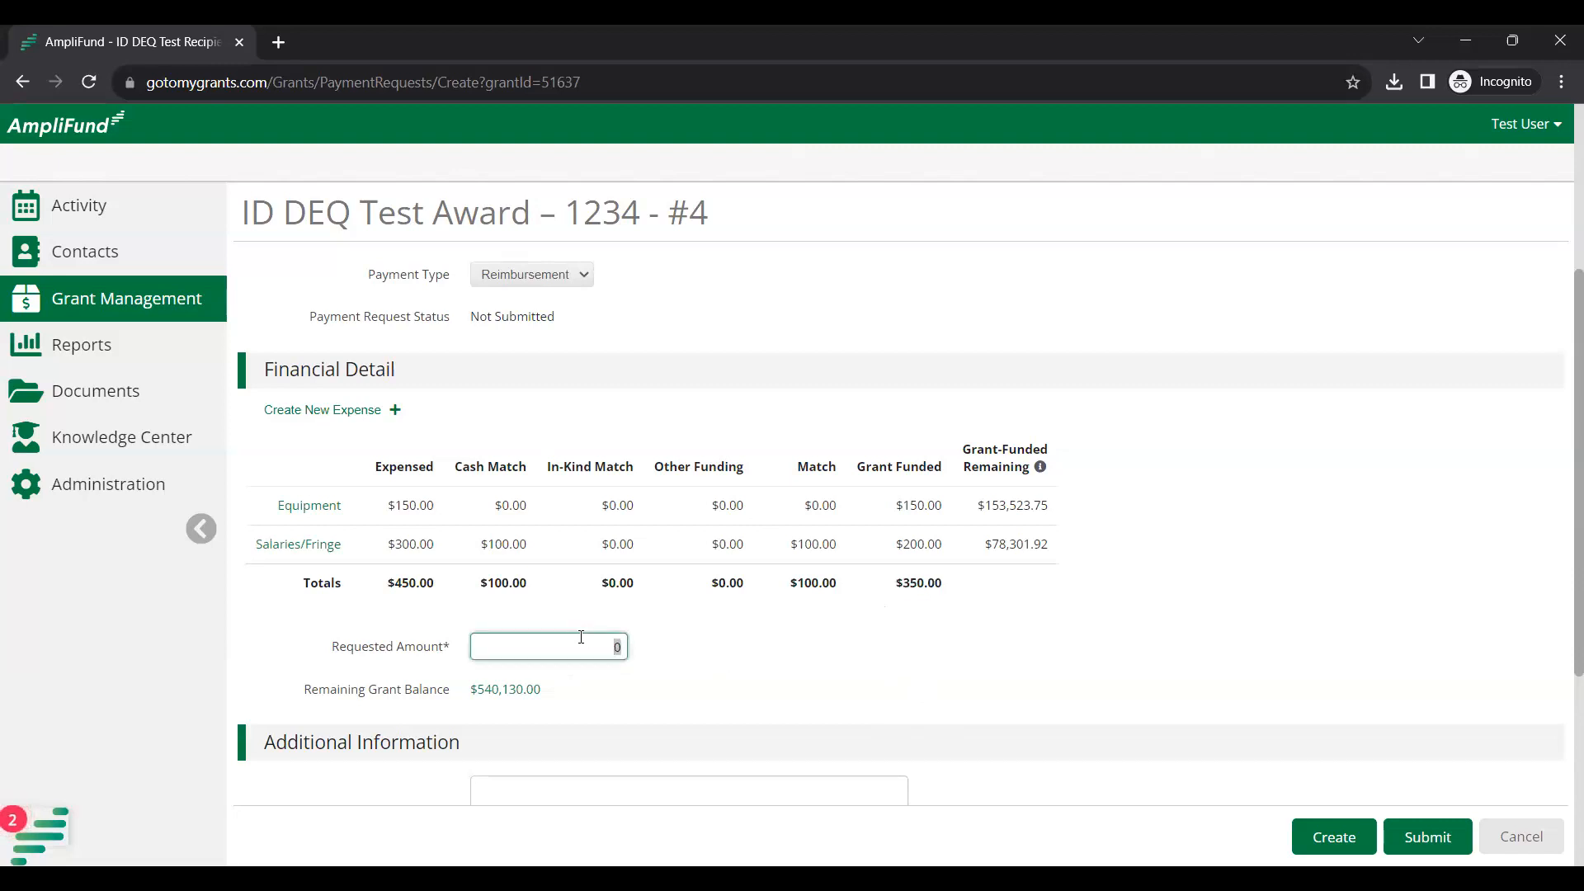
{"action": "type", "text": "350"}
{"action": "left_click", "coordinate": [899, 652]}
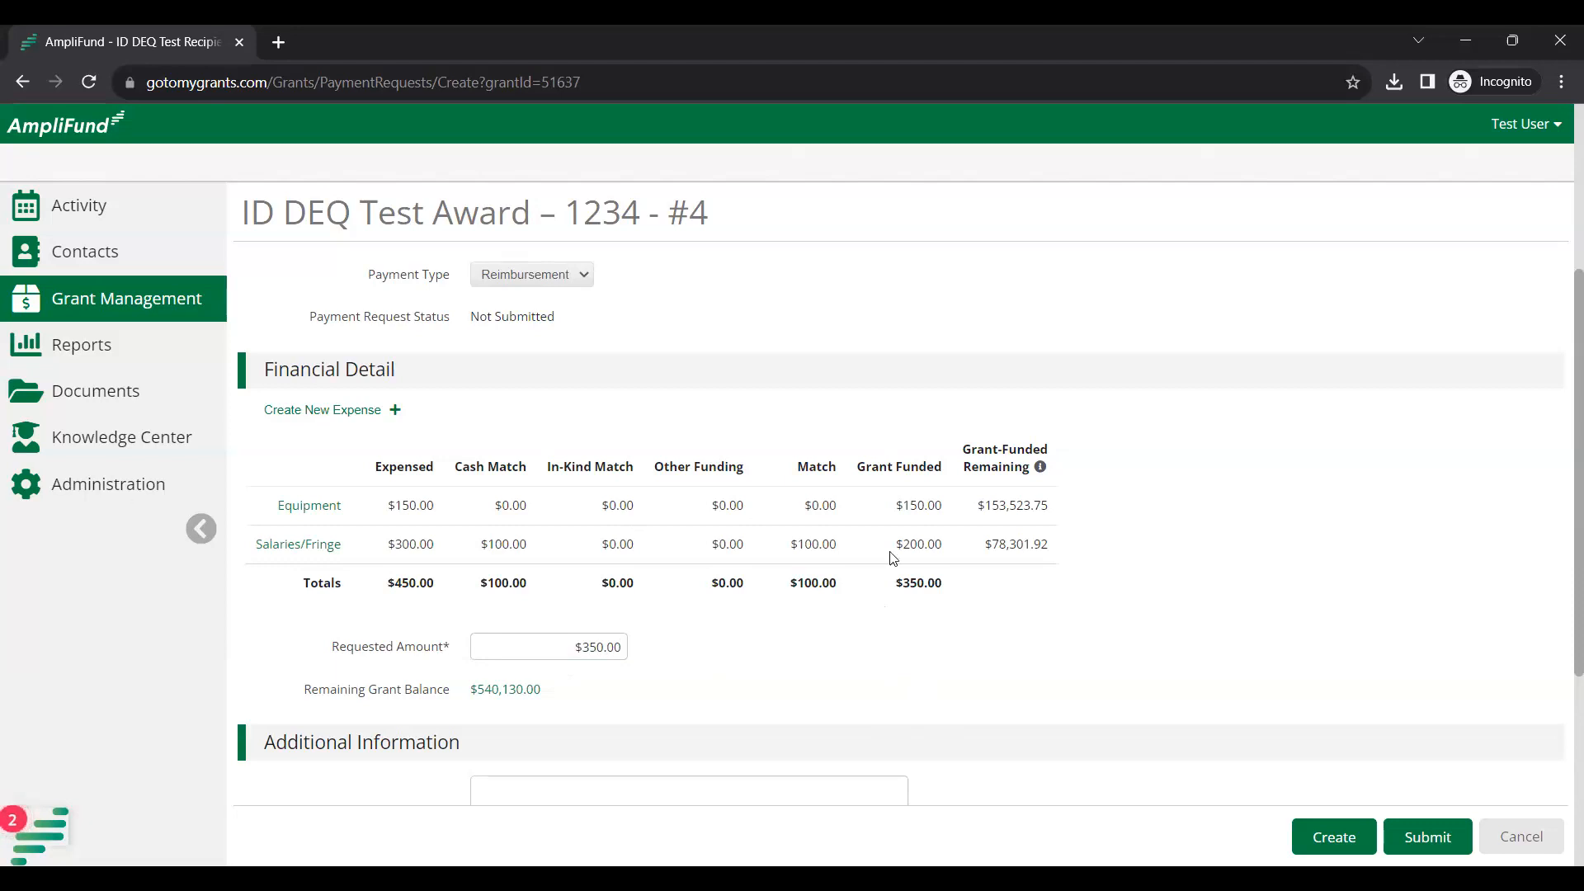
{"action": "scroll", "coordinate": [980, 714], "scroll_direction": "down", "scroll_amount": 3}
{"action": "scroll", "coordinate": [985, 711], "scroll_direction": "down", "scroll_amount": 1}
{"action": "scroll", "coordinate": [980, 710], "scroll_direction": "up", "scroll_amount": 2}
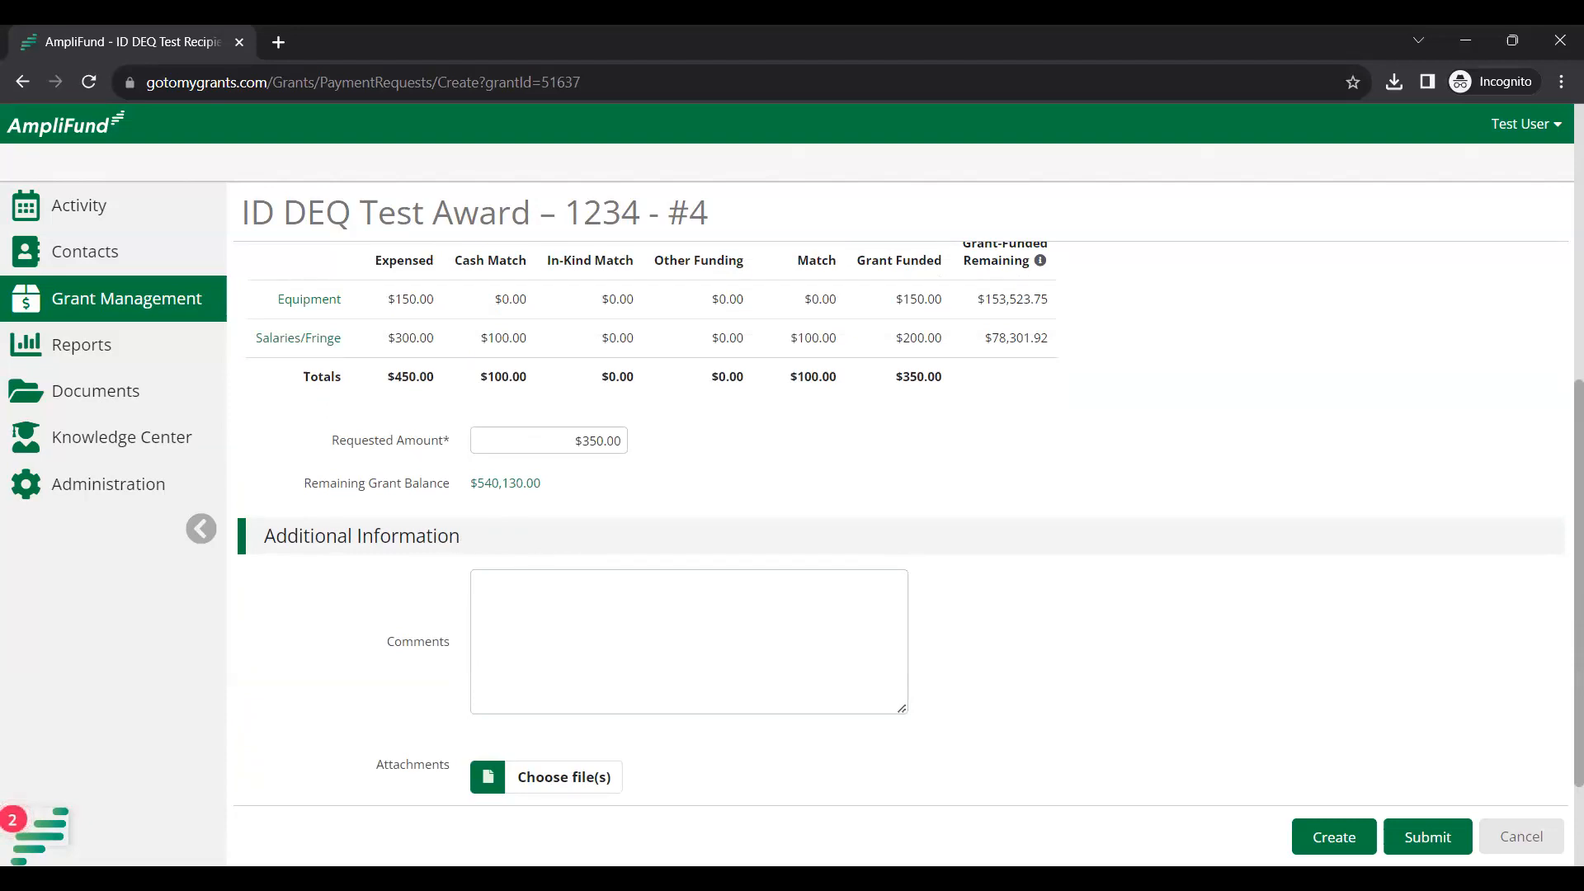
Click into the comment field, then open the attachments file picker on the Supporting Documentation folder.
{"action": "left_click", "coordinate": [696, 649]}
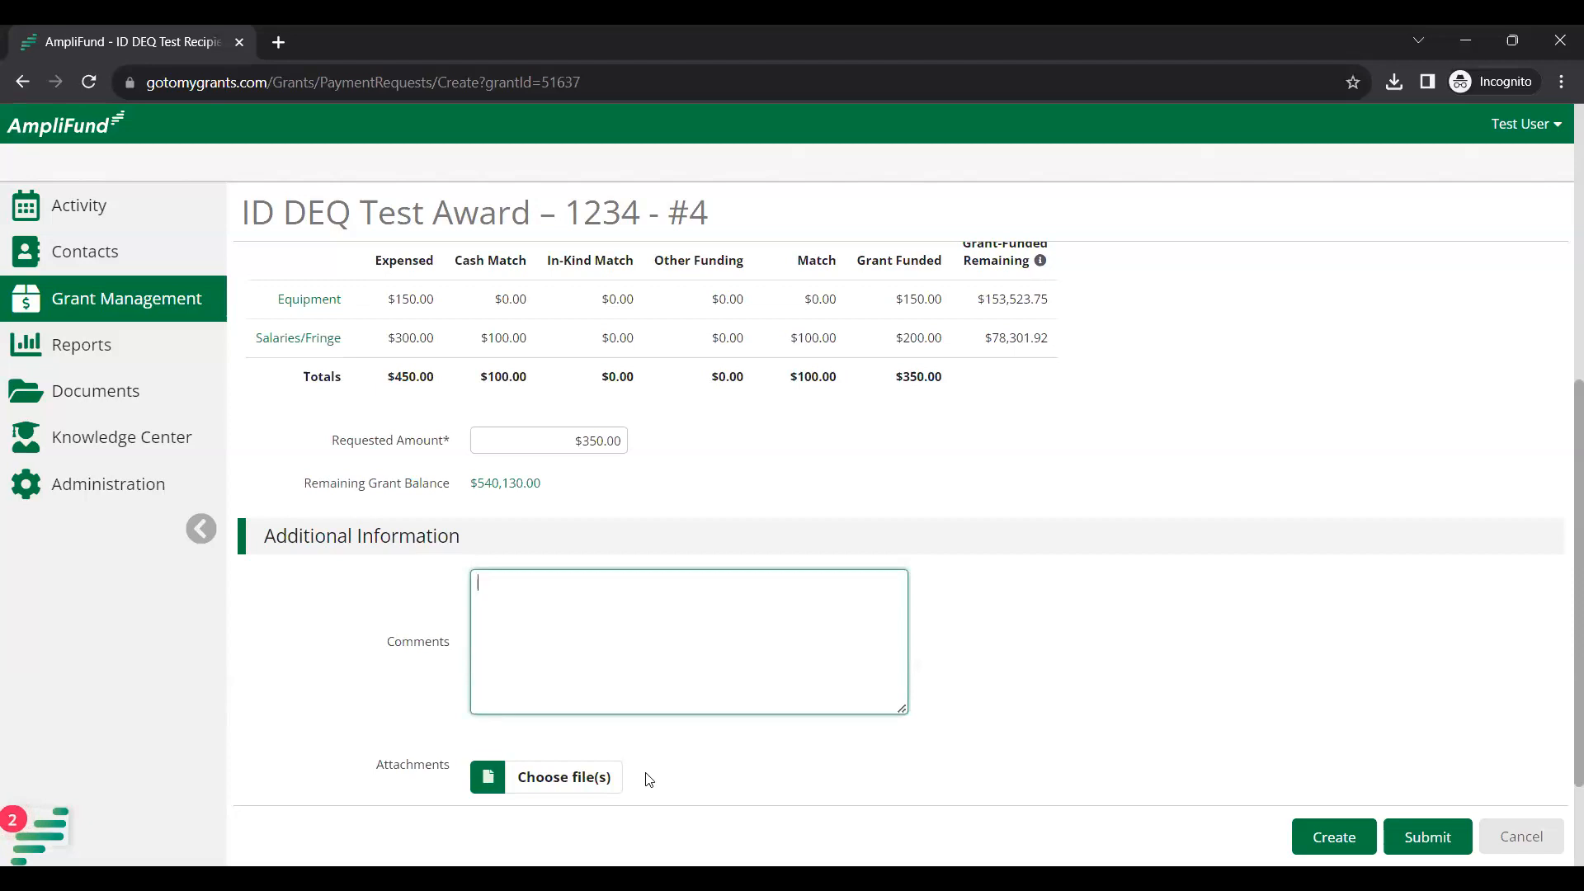
{"action": "scroll", "coordinate": [643, 771], "scroll_direction": "down", "scroll_amount": 1}
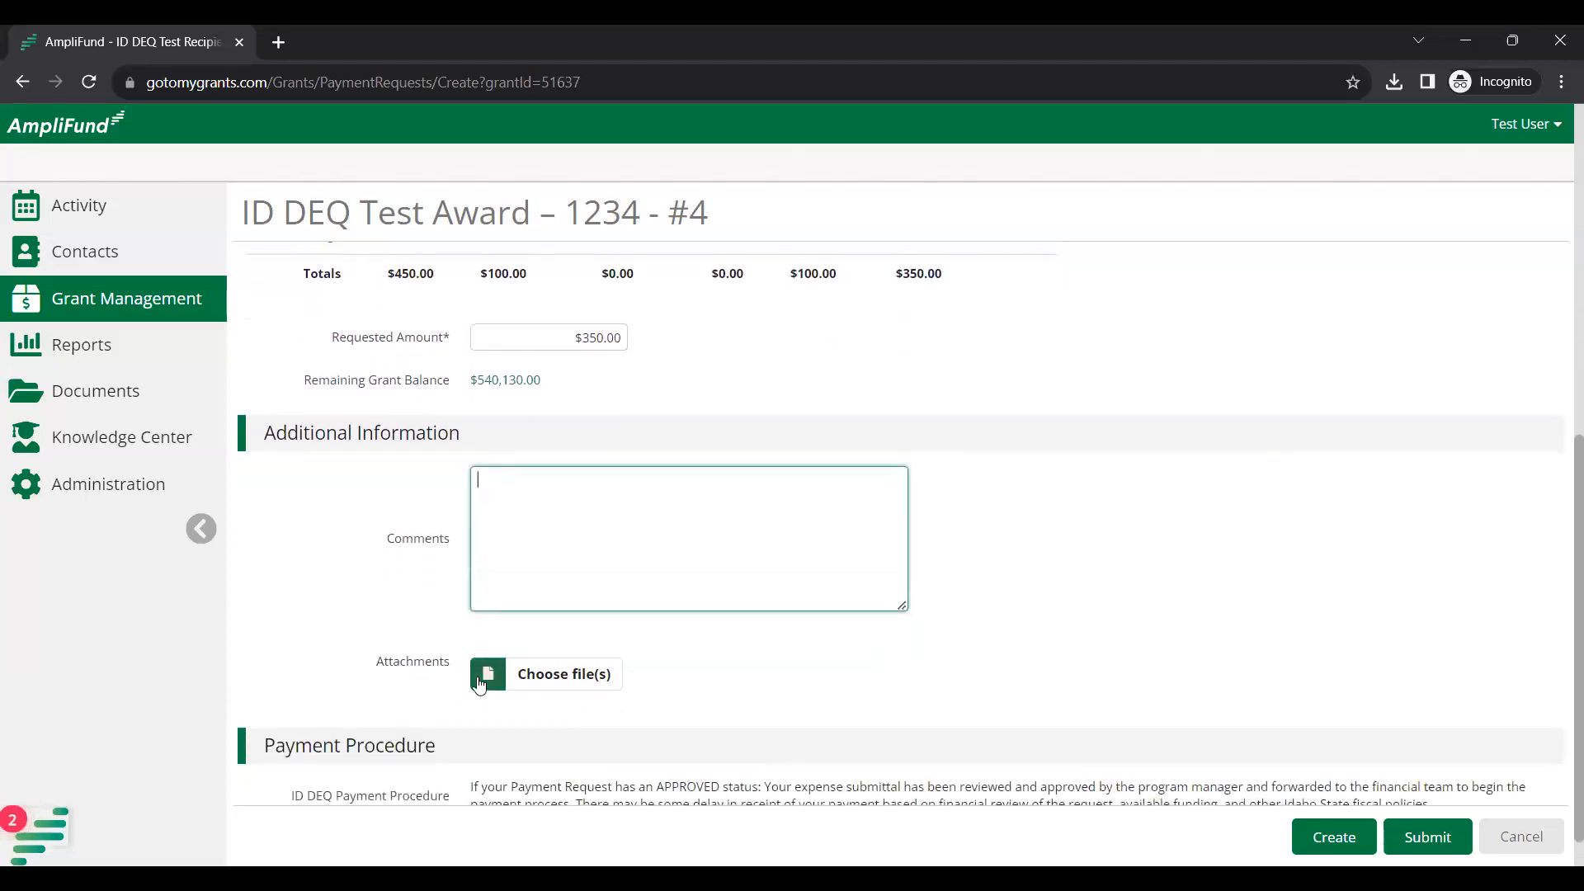
{"action": "left_click", "coordinate": [526, 685]}
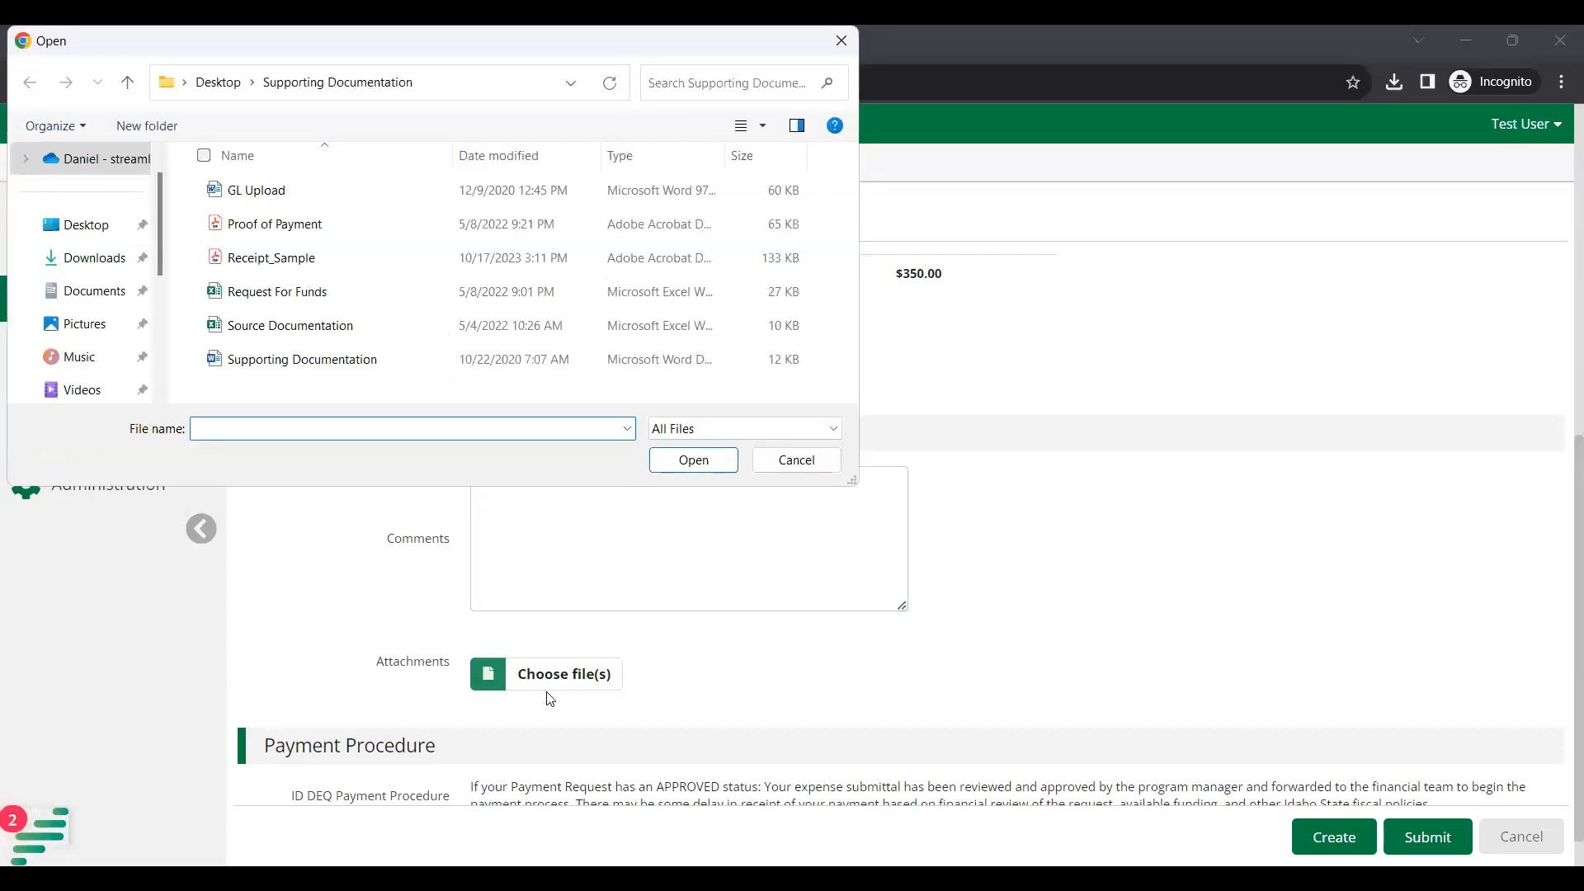
Attach Source Documentation.xlsx to the request, then remove it from the attachments.
{"action": "left_click", "coordinate": [284, 339]}
{"action": "double_click", "coordinate": [284, 339]}
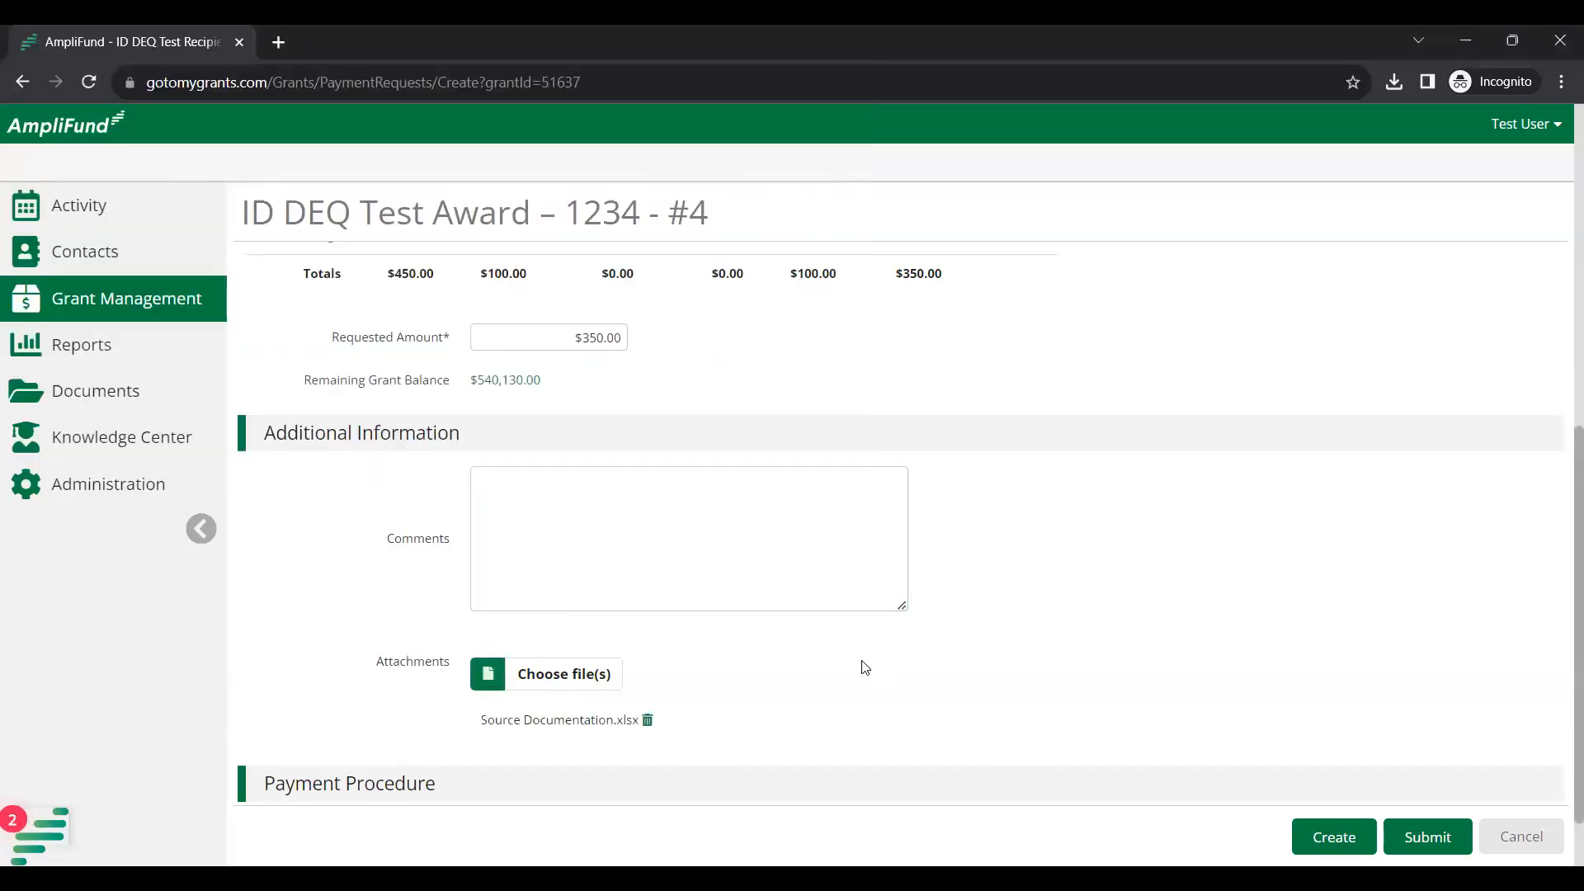
{"action": "left_click", "coordinate": [647, 720]}
Attach Supporting Documentation.docx to the payment request instead.
{"action": "left_click", "coordinate": [535, 686]}
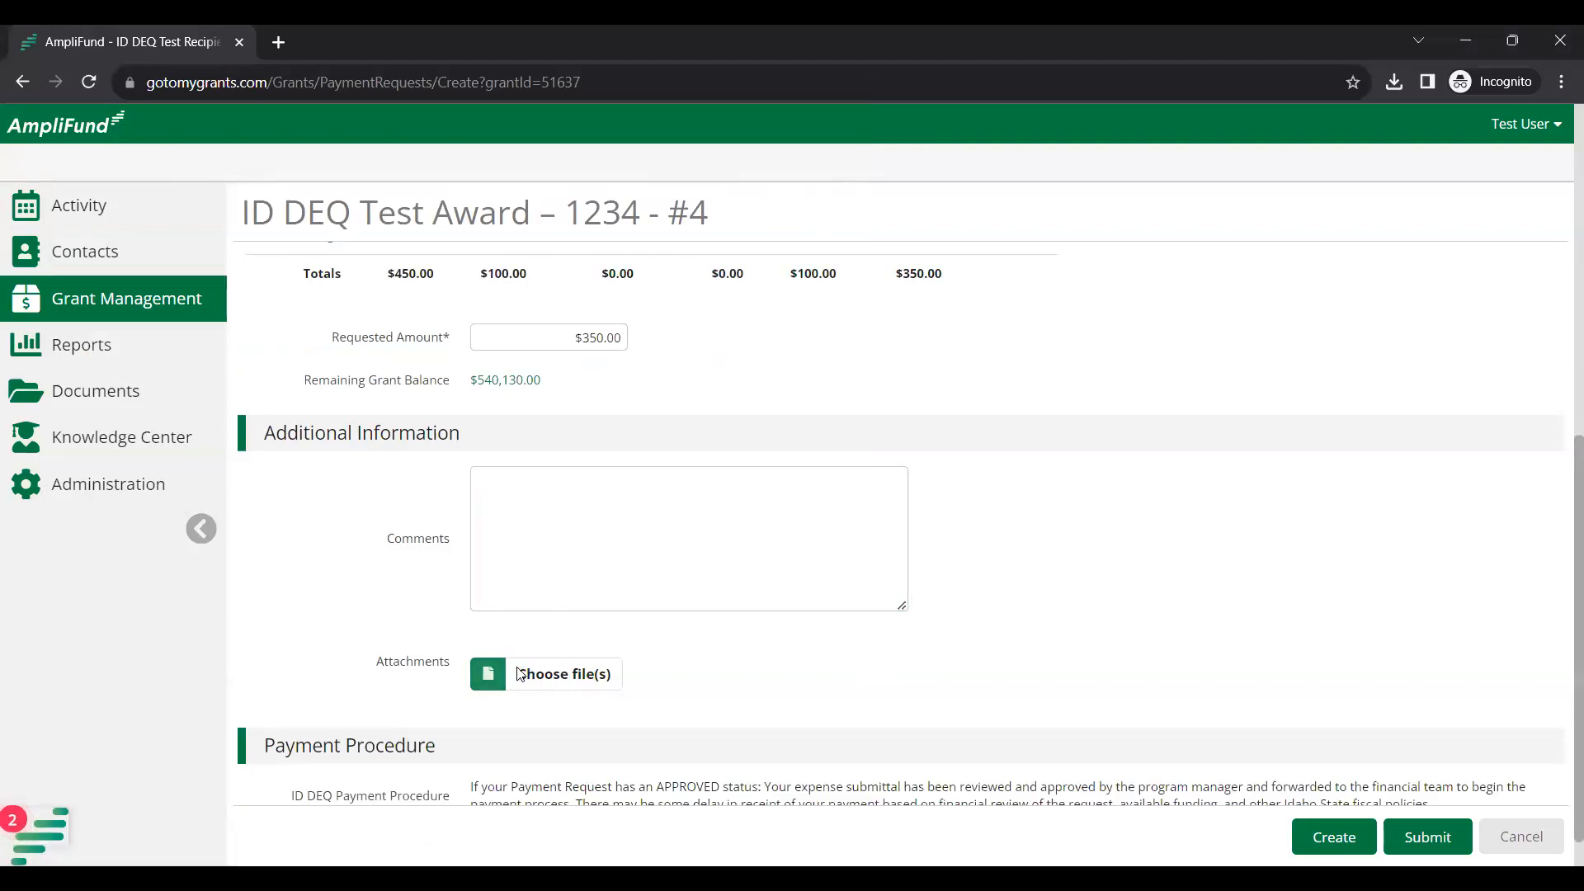
{"action": "left_click", "coordinate": [331, 361]}
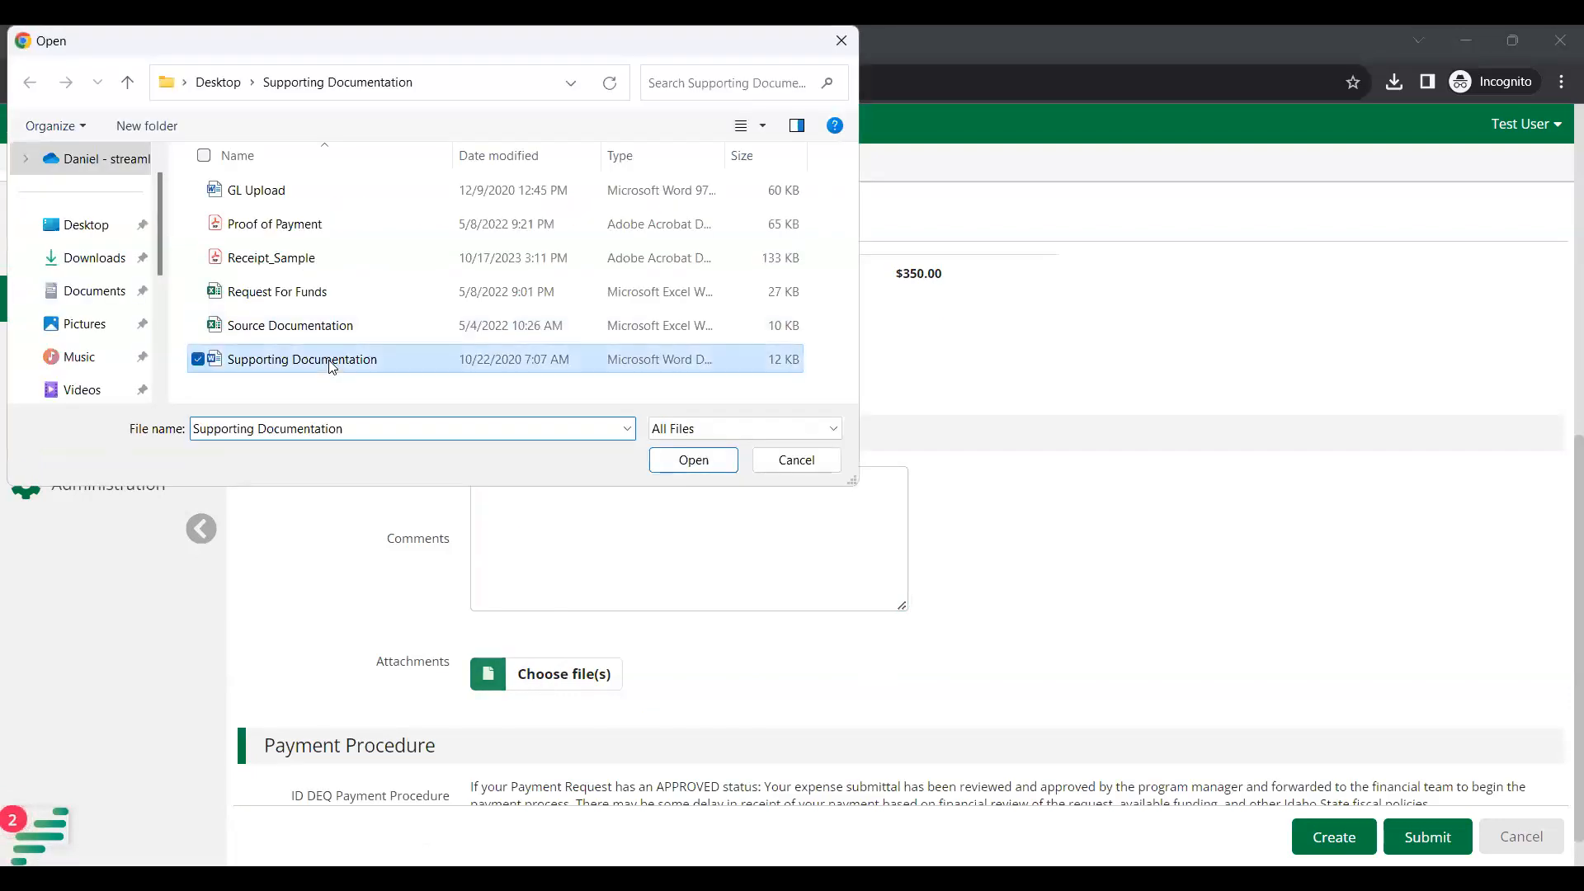
{"action": "double_click", "coordinate": [331, 361]}
{"action": "scroll", "coordinate": [996, 640], "scroll_direction": "down", "scroll_amount": 1}
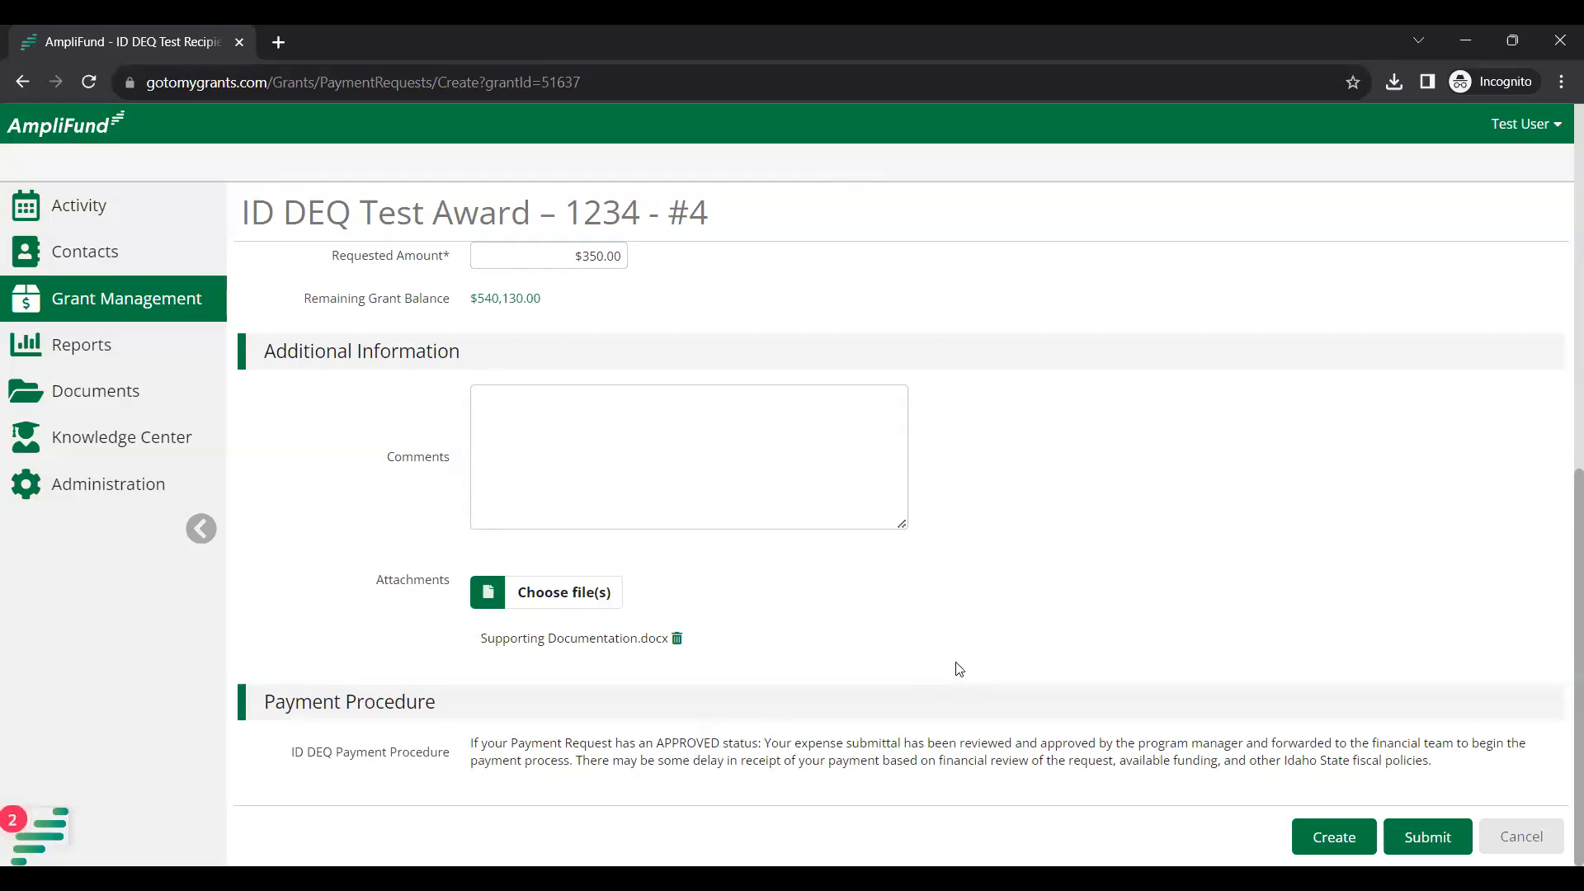
{"action": "scroll", "coordinate": [976, 616], "scroll_direction": "up", "scroll_amount": 1}
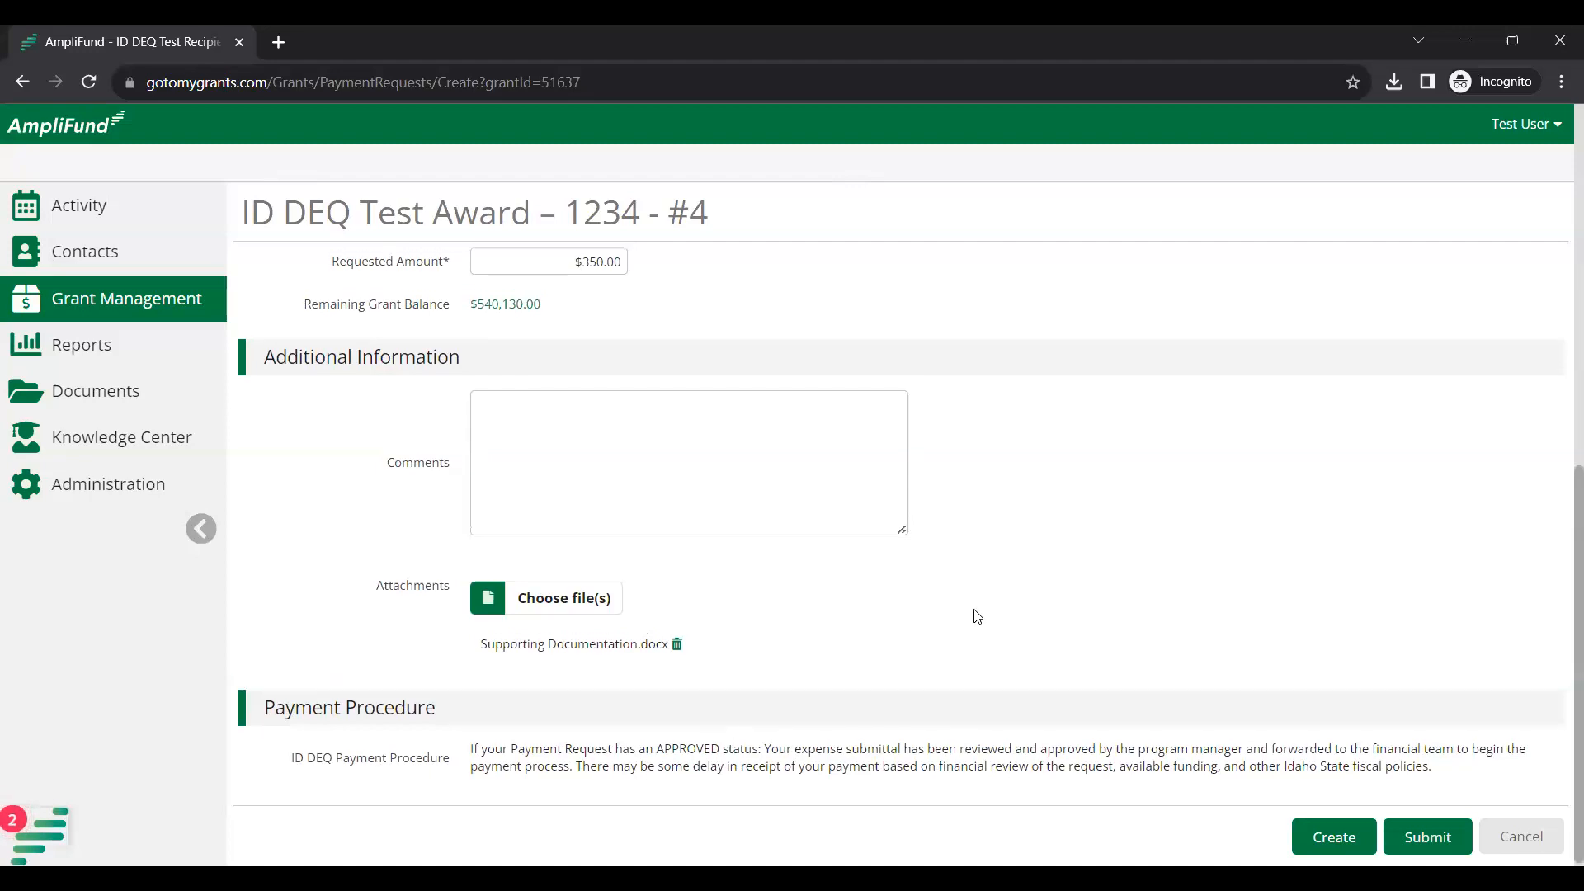
{"action": "scroll", "coordinate": [902, 513], "scroll_direction": "up", "scroll_amount": 2}
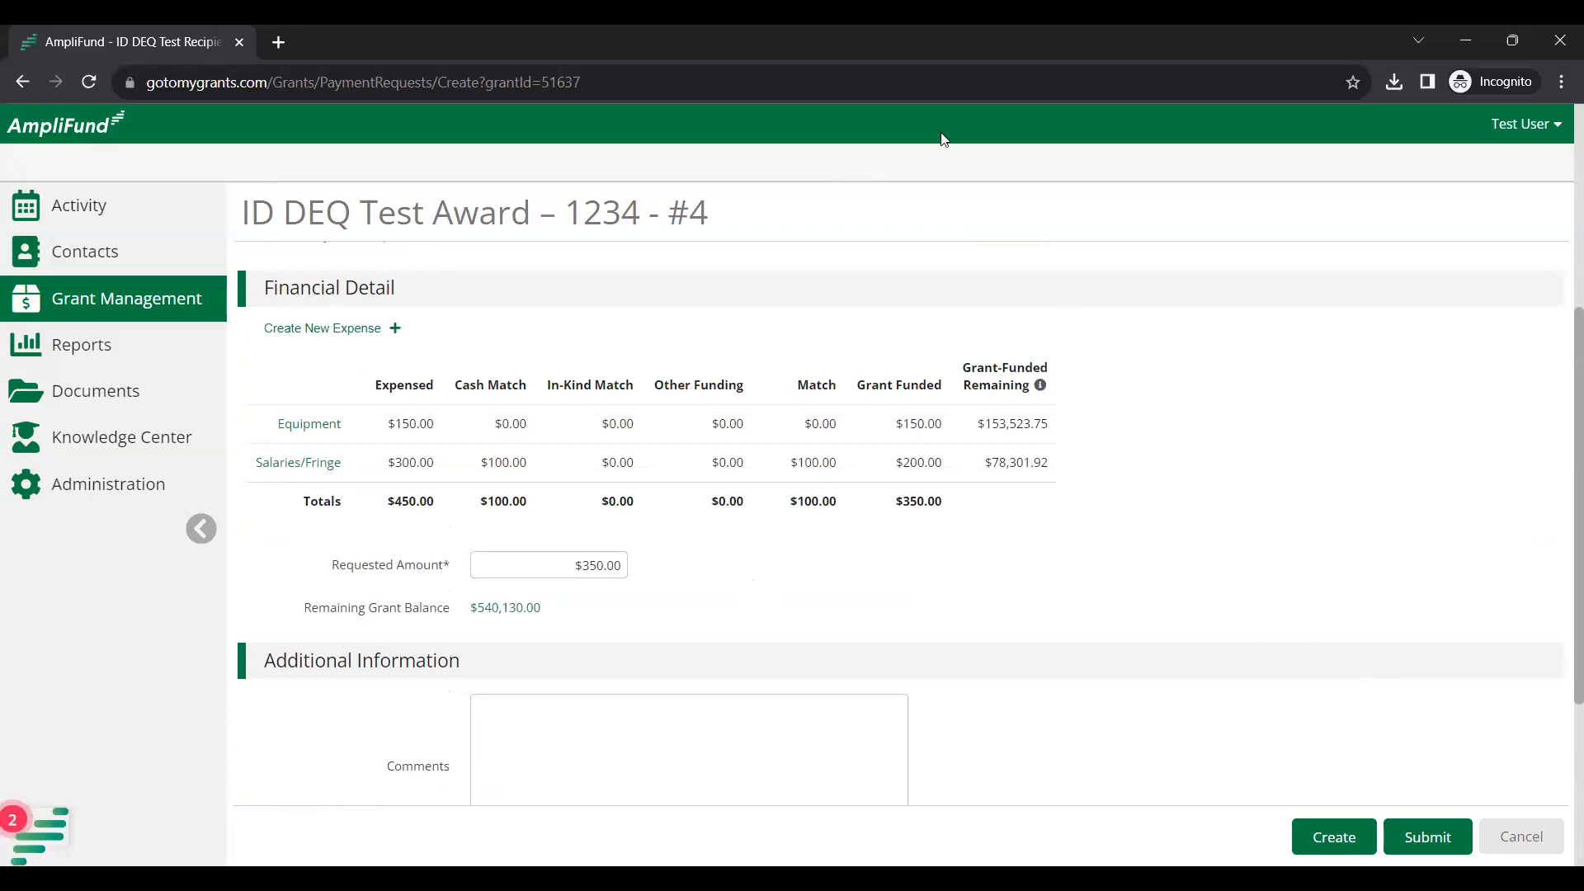
Open the Grant Balances breakdown and review expenses to date, $4,270.00 invoiced, $2,250.00 approved and remaining funds.
{"action": "left_click", "coordinate": [519, 610]}
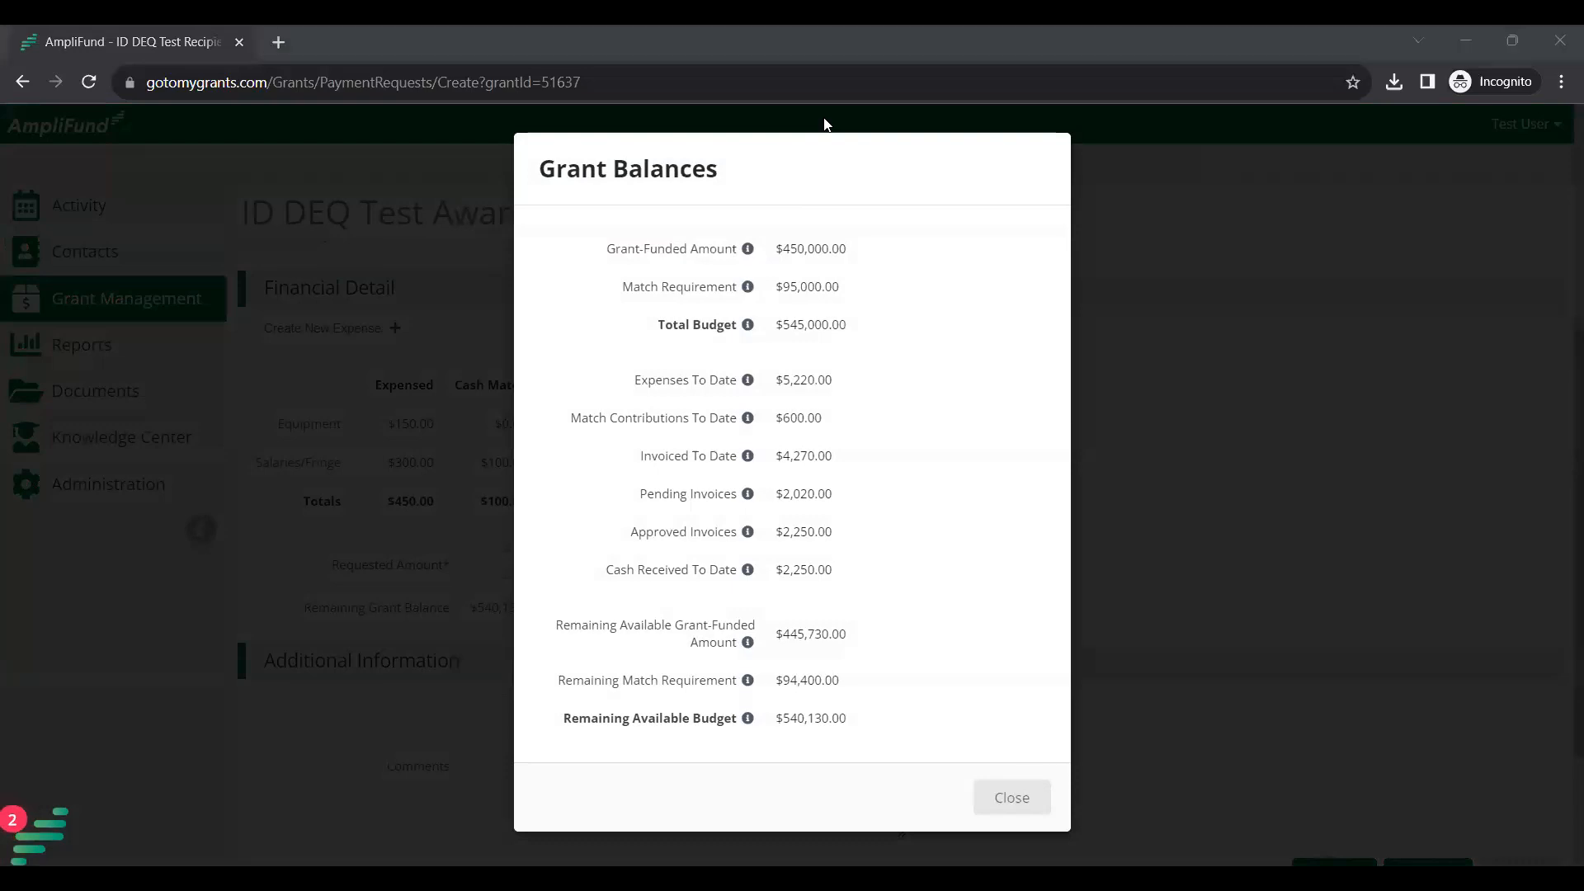
{"action": "left_click_drag", "start_coordinate": [834, 380], "coordinate": [634, 391]}
{"action": "left_click", "coordinate": [870, 382]}
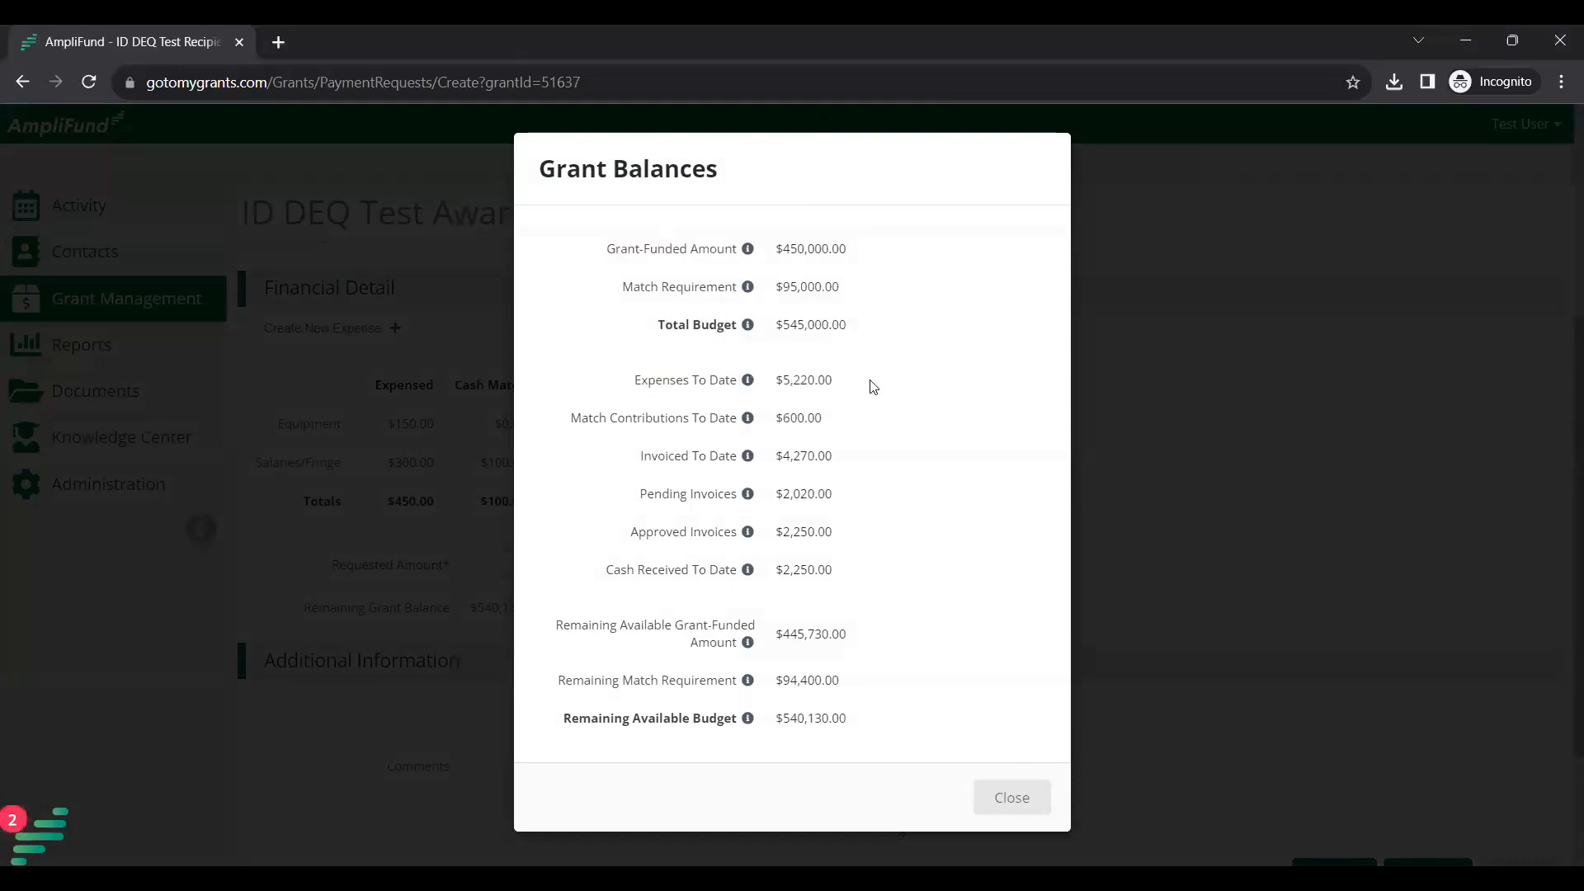
{"action": "left_click_drag", "start_coordinate": [836, 459], "coordinate": [775, 462]}
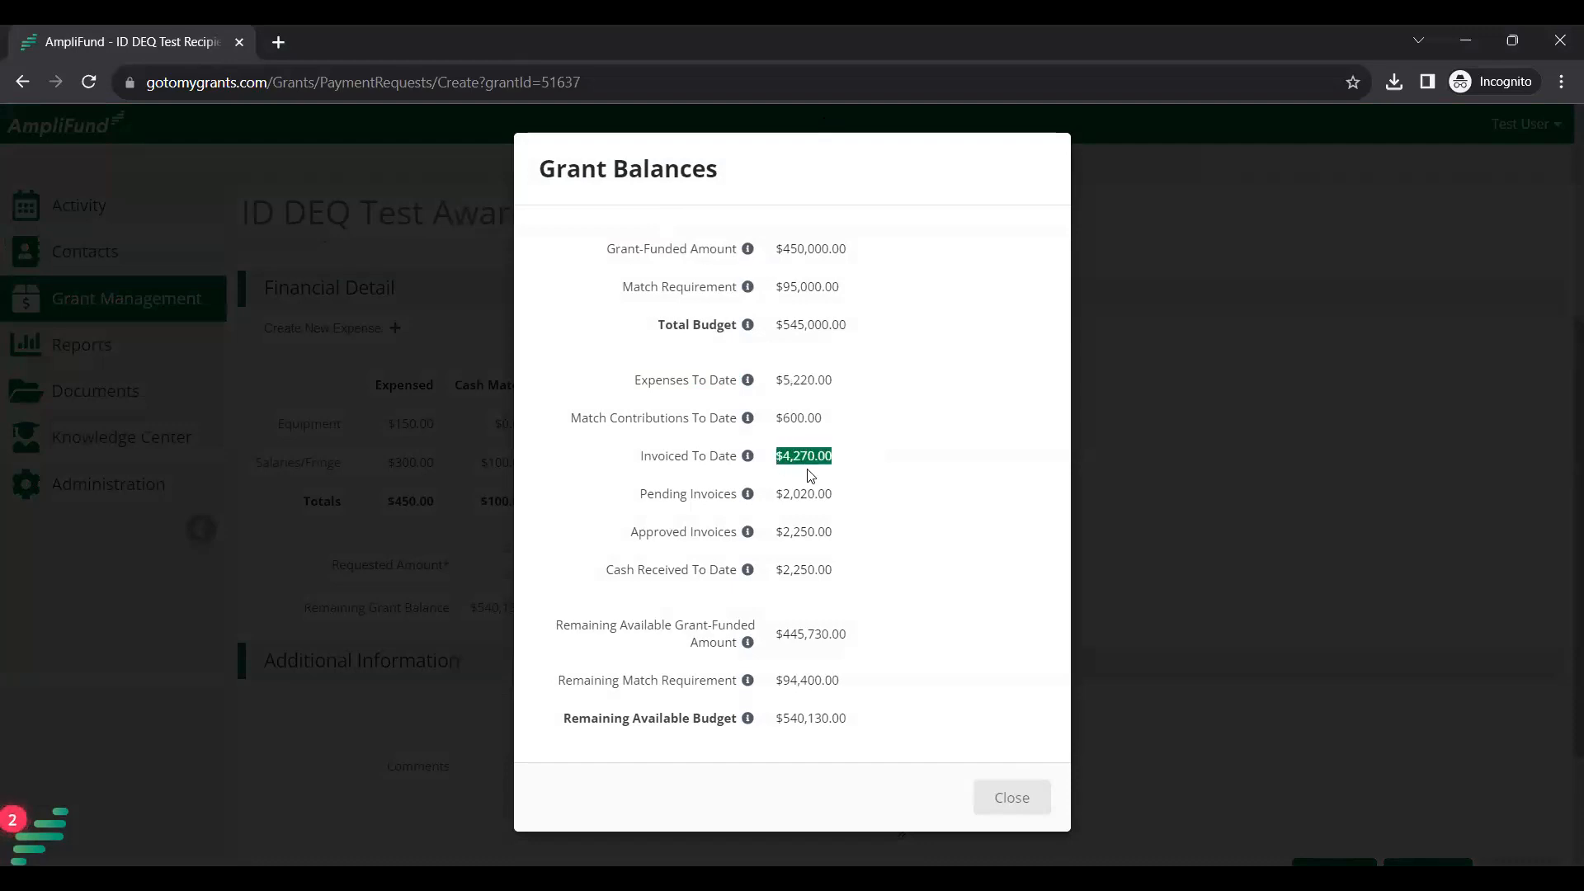
{"action": "left_click", "coordinate": [866, 491]}
{"action": "left_click_drag", "start_coordinate": [841, 540], "coordinate": [778, 567]}
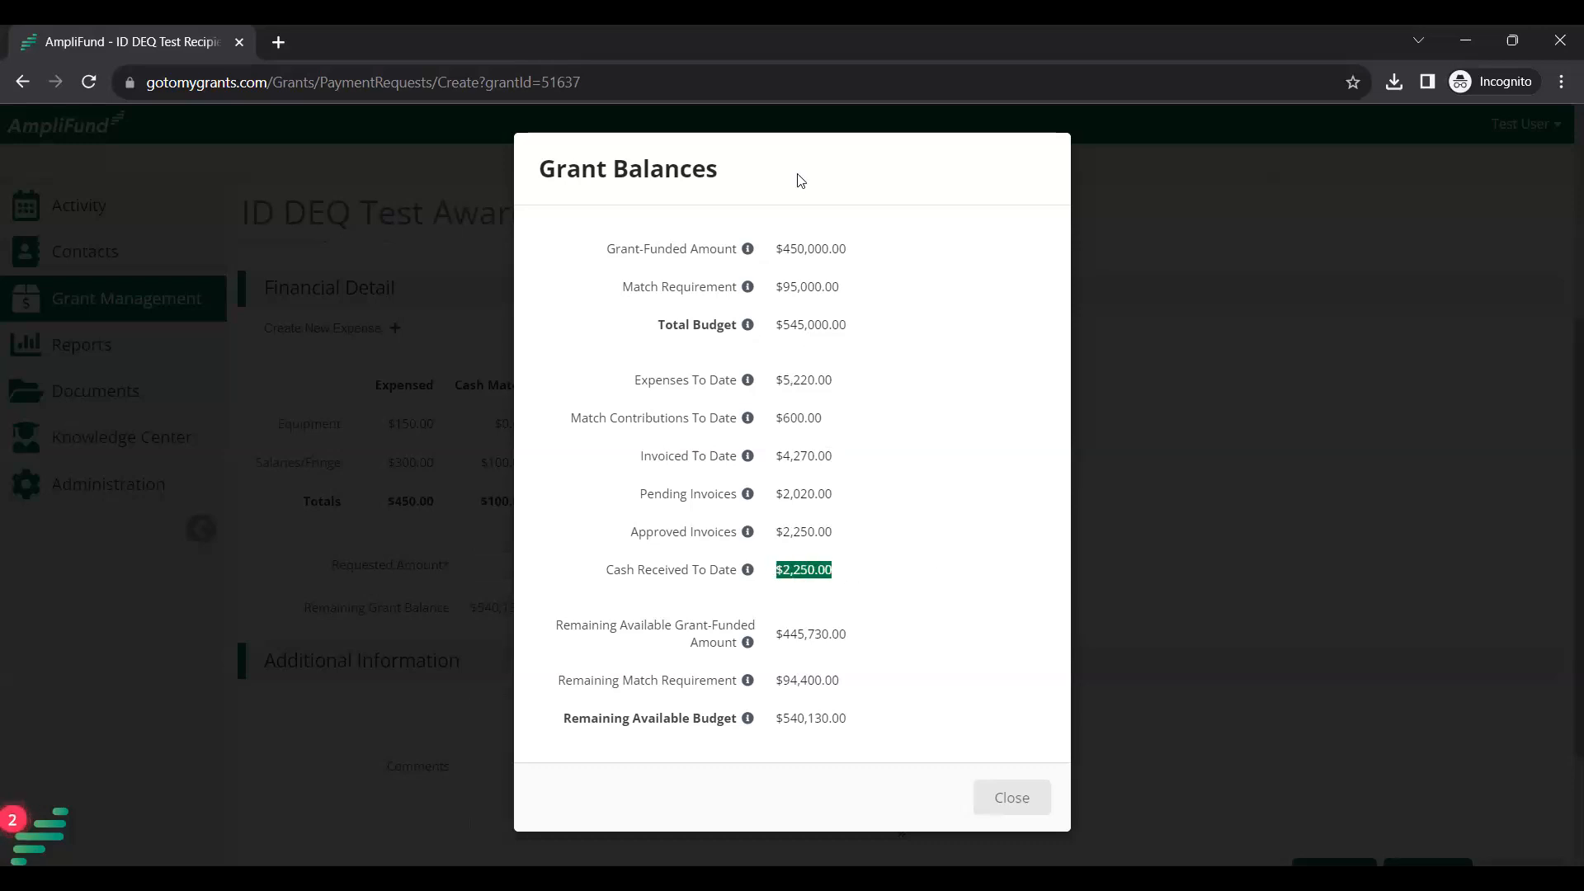
{"action": "left_click", "coordinate": [863, 641]}
{"action": "left_click_drag", "start_coordinate": [849, 632], "coordinate": [775, 633]}
{"action": "left_click", "coordinate": [852, 691]}
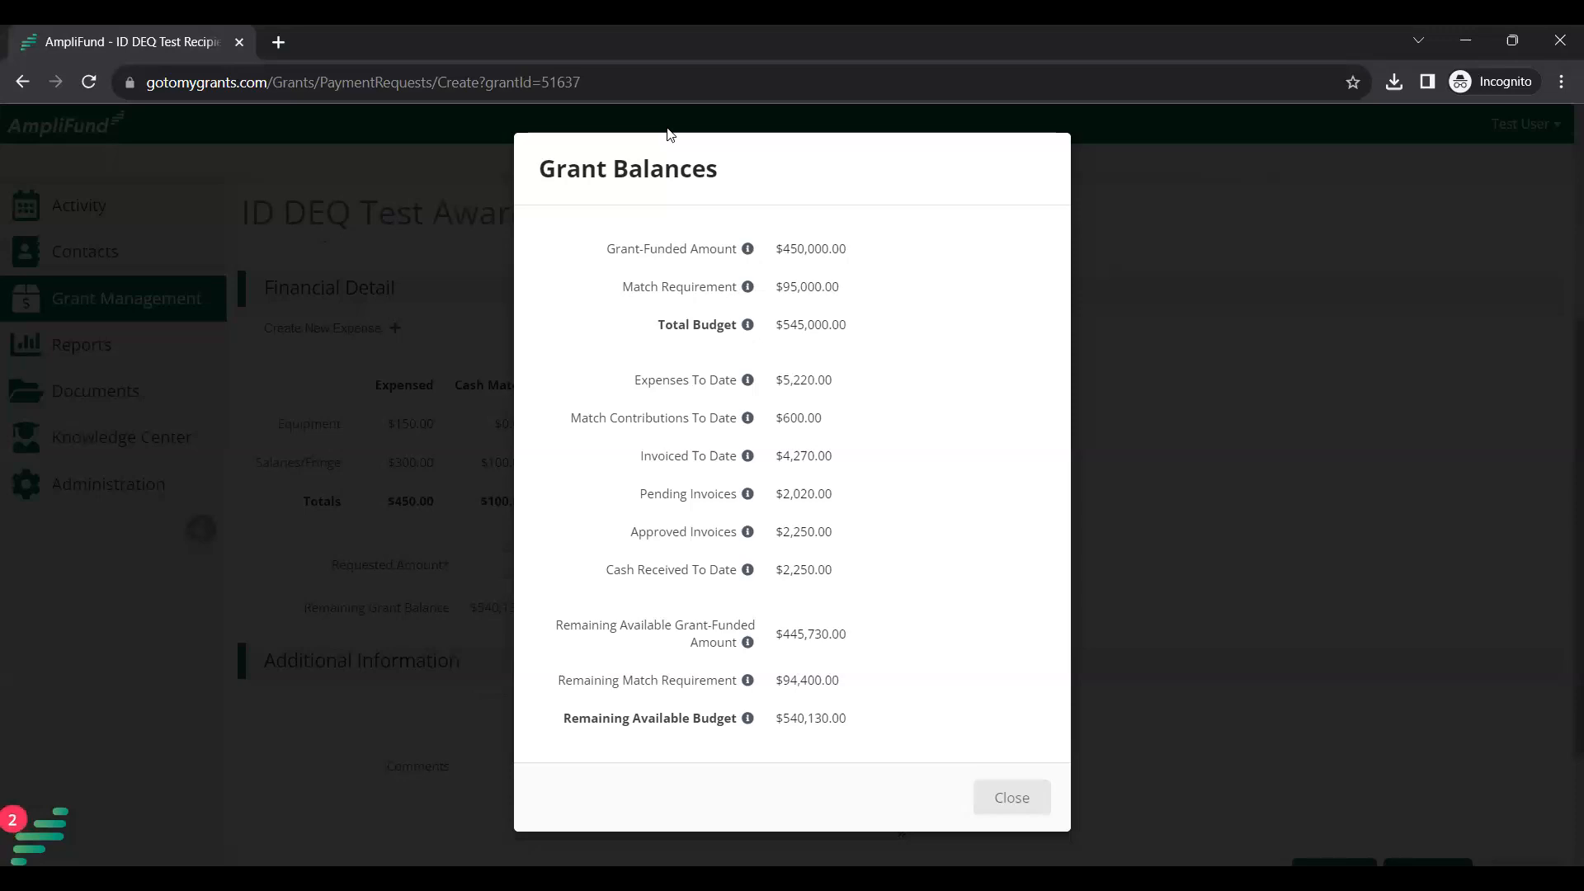
Close the Grant Balances summary and submit the $350.00 payment request, confirming the submission reminder.
{"action": "left_click", "coordinate": [1026, 809]}
{"action": "scroll", "coordinate": [1290, 630], "scroll_direction": "down", "scroll_amount": 1}
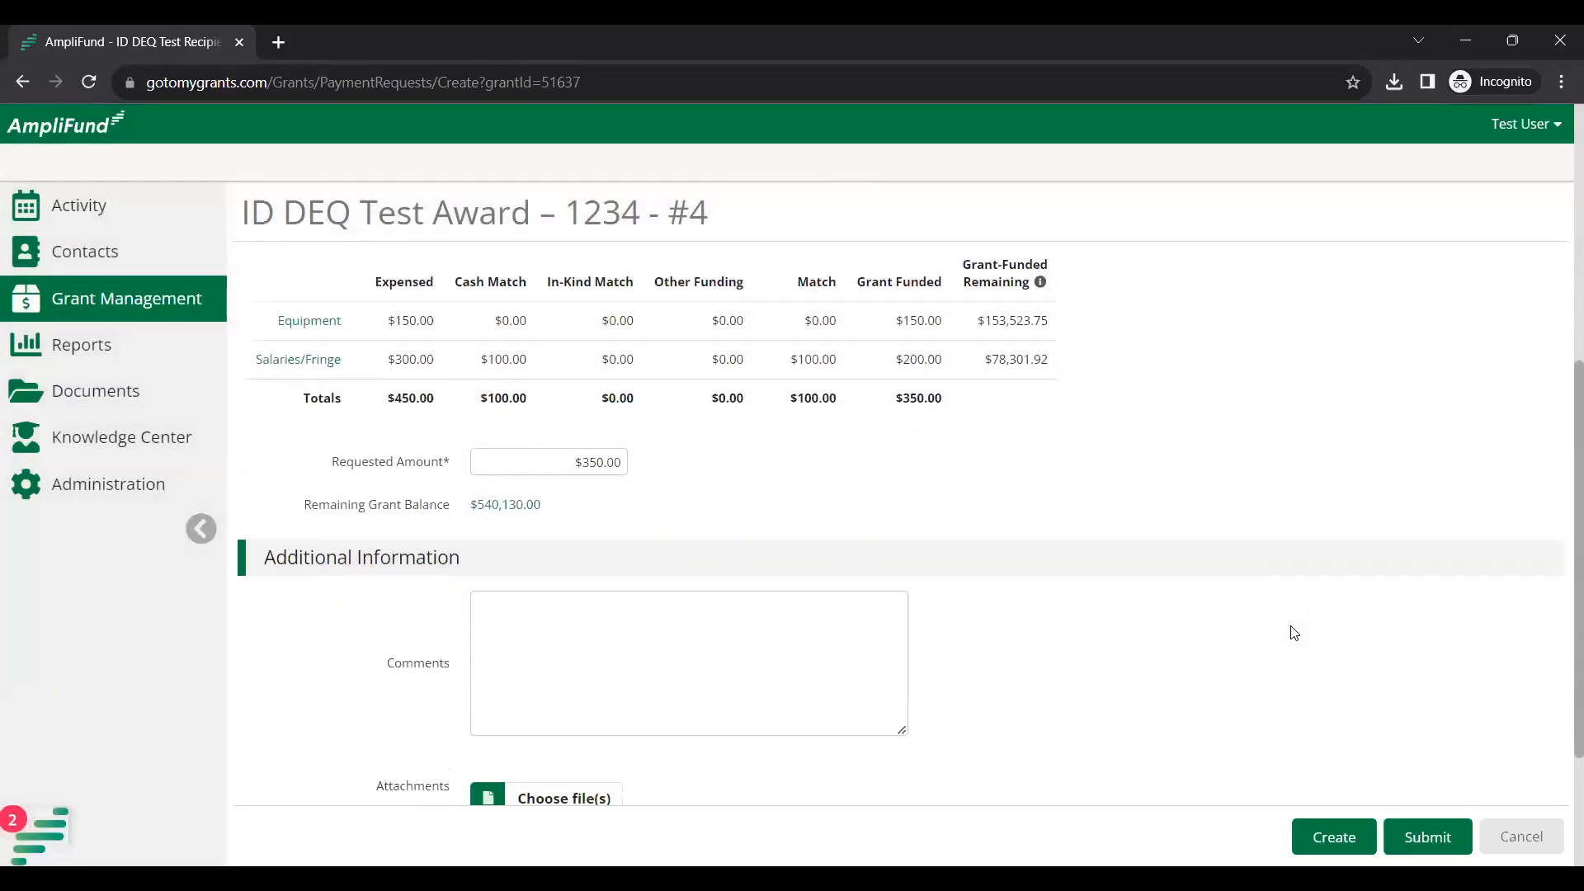
{"action": "scroll", "coordinate": [1296, 631], "scroll_direction": "up", "scroll_amount": 6}
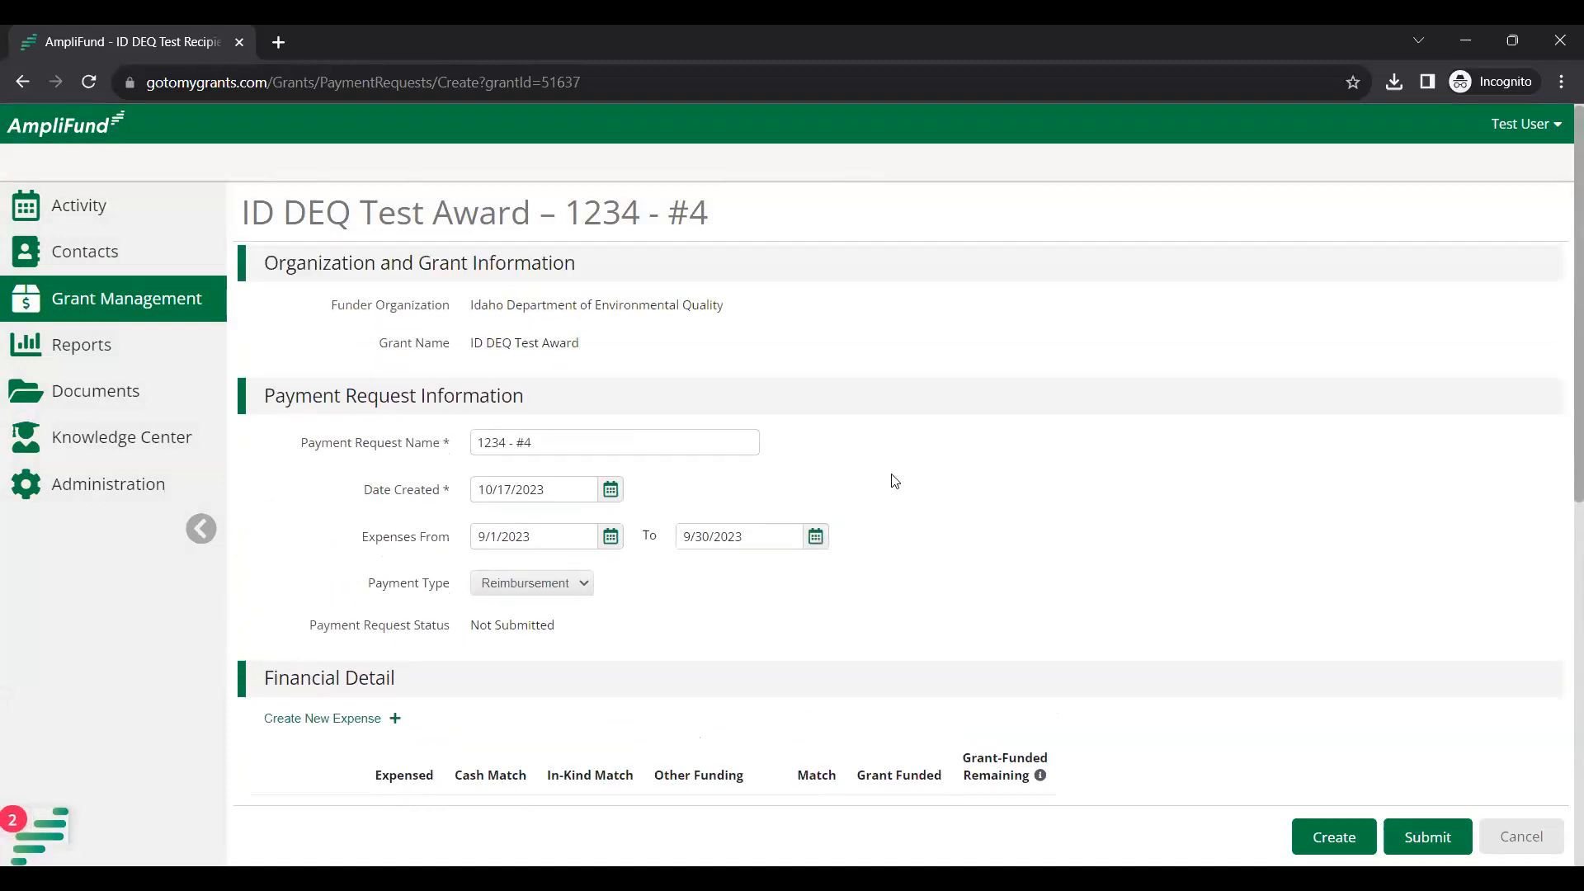
{"action": "scroll", "coordinate": [1188, 665], "scroll_direction": "down", "scroll_amount": 8}
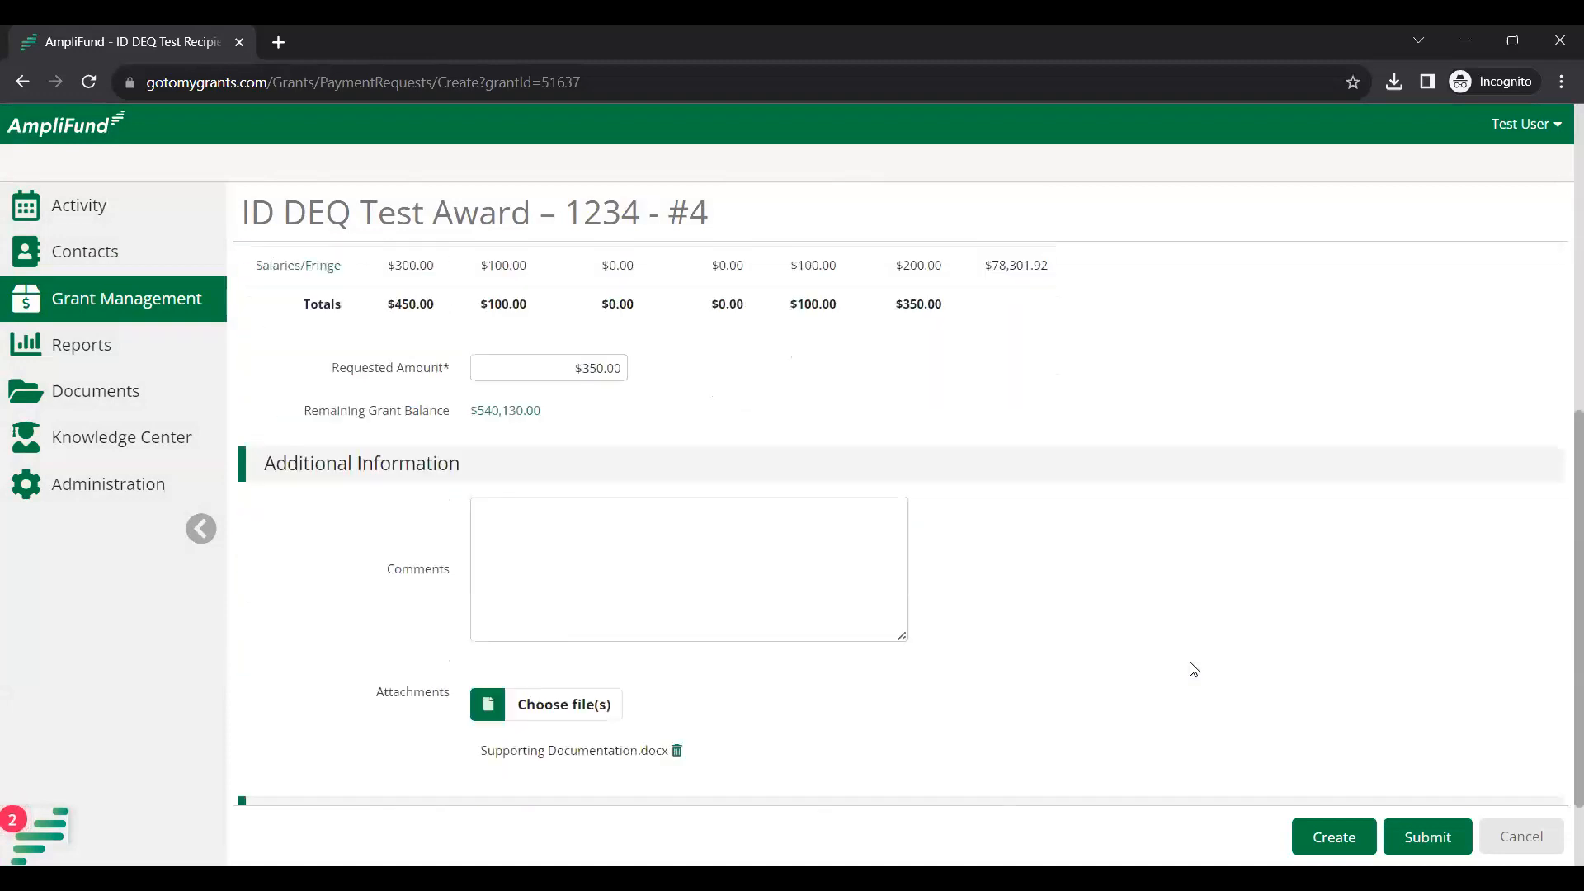
{"action": "scroll", "coordinate": [1197, 660], "scroll_direction": "down", "scroll_amount": 1}
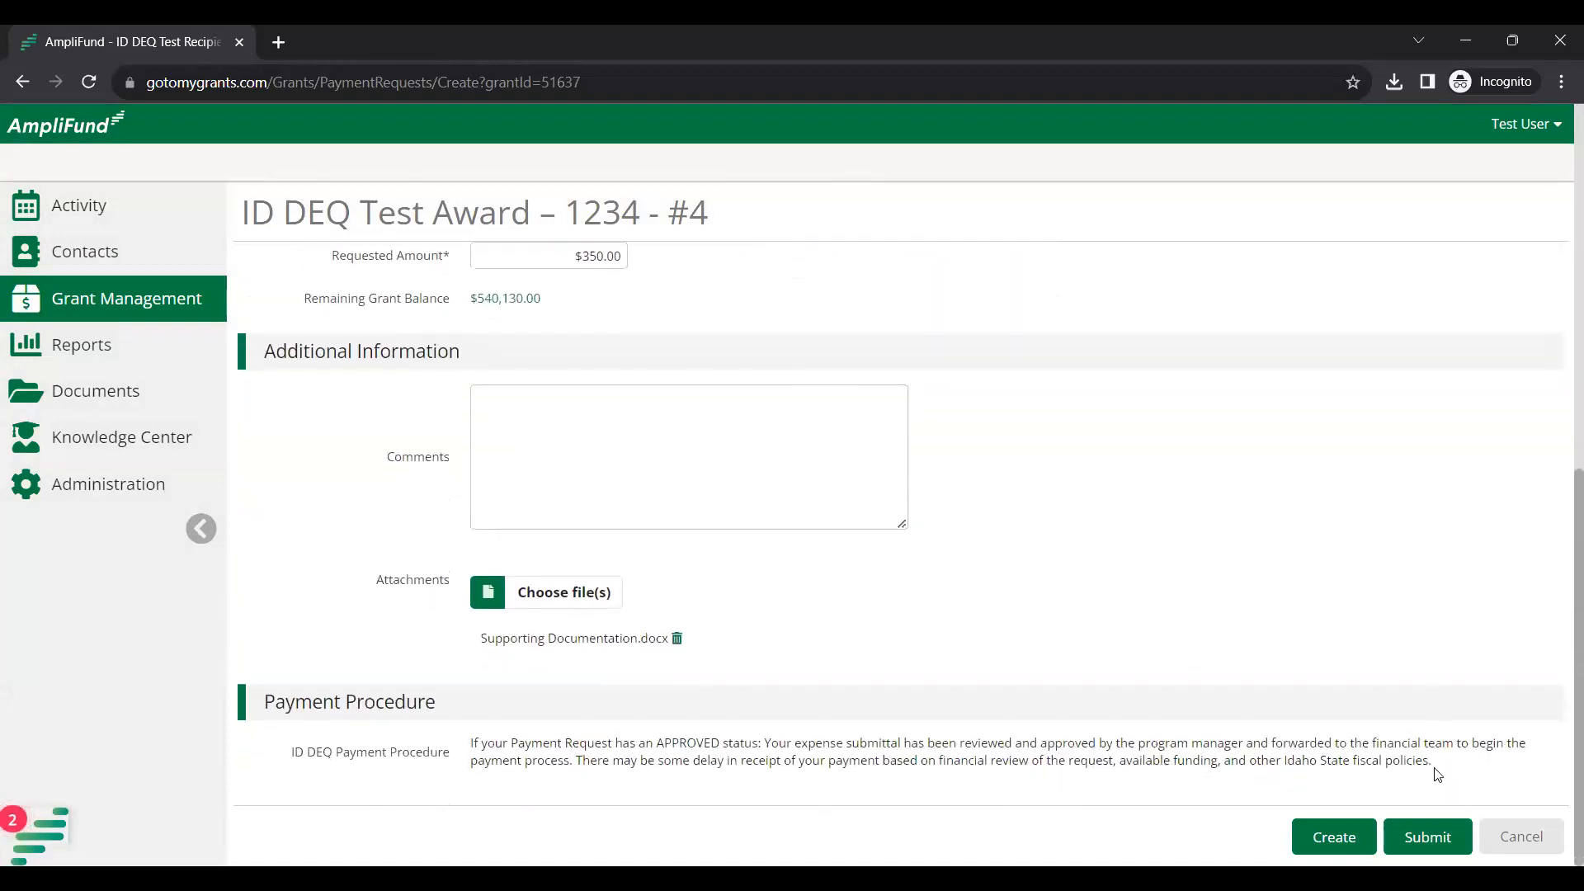
{"action": "left_click", "coordinate": [1428, 837]}
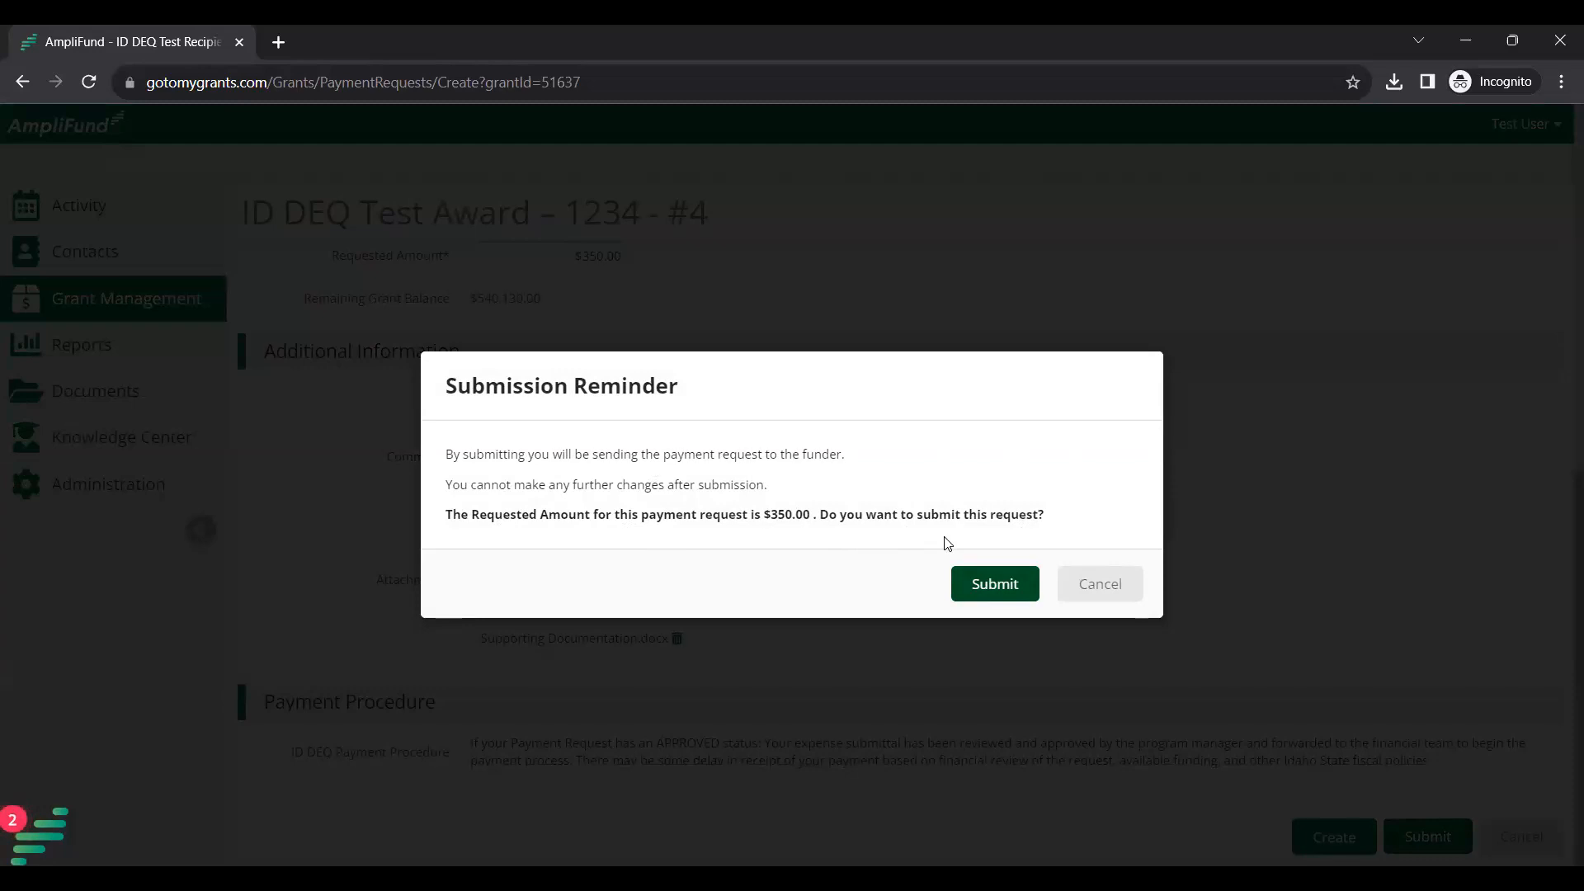
{"action": "left_click", "coordinate": [995, 594]}
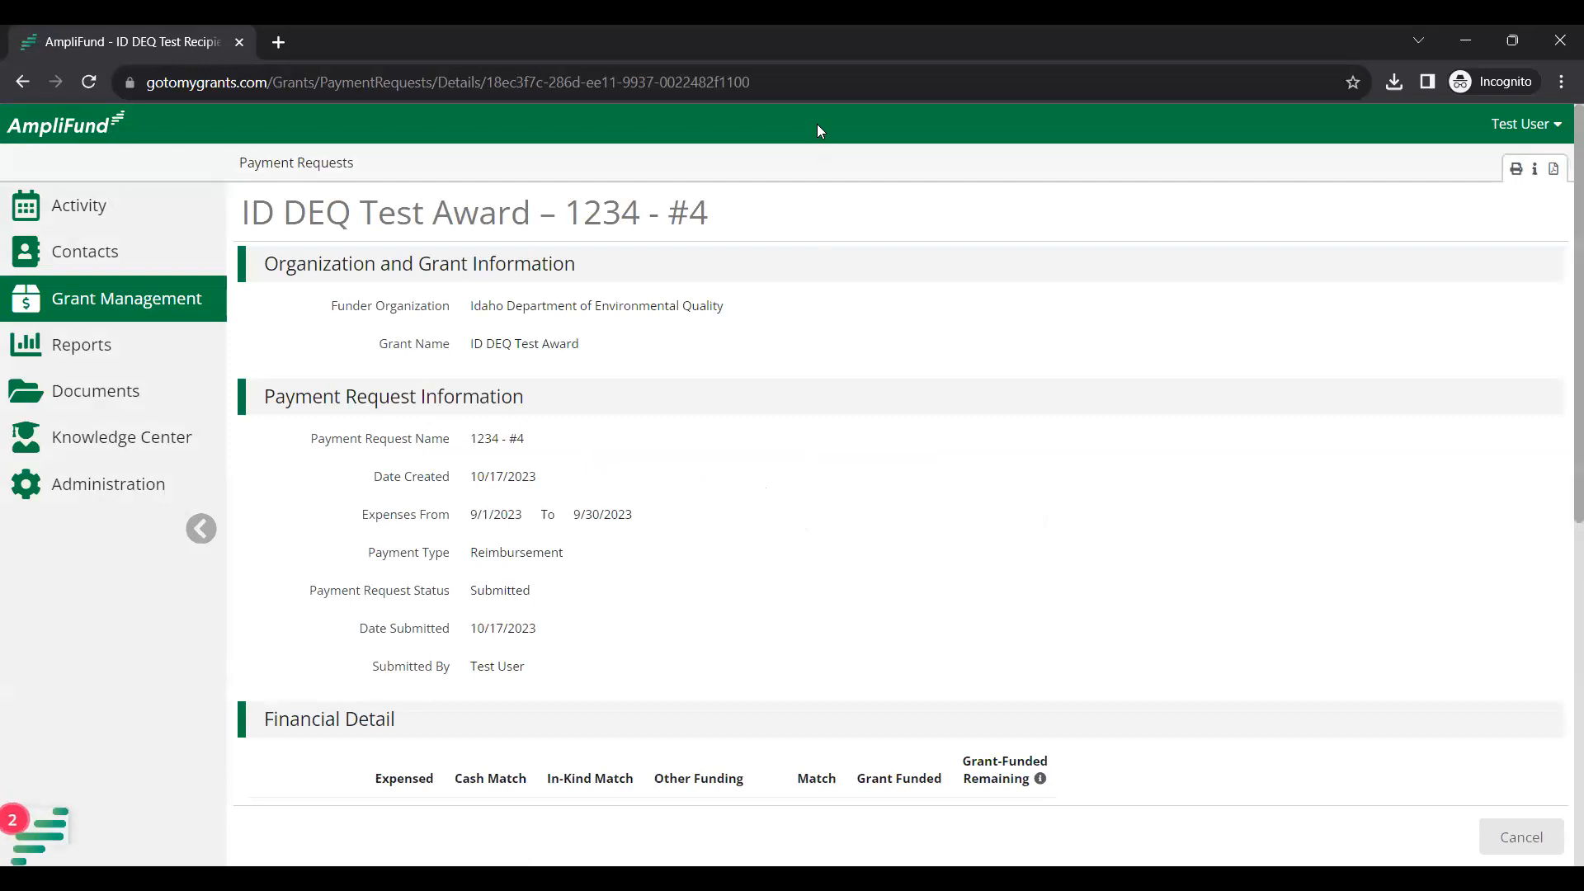
{"action": "left_click_drag", "start_coordinate": [541, 666], "coordinate": [297, 599]}
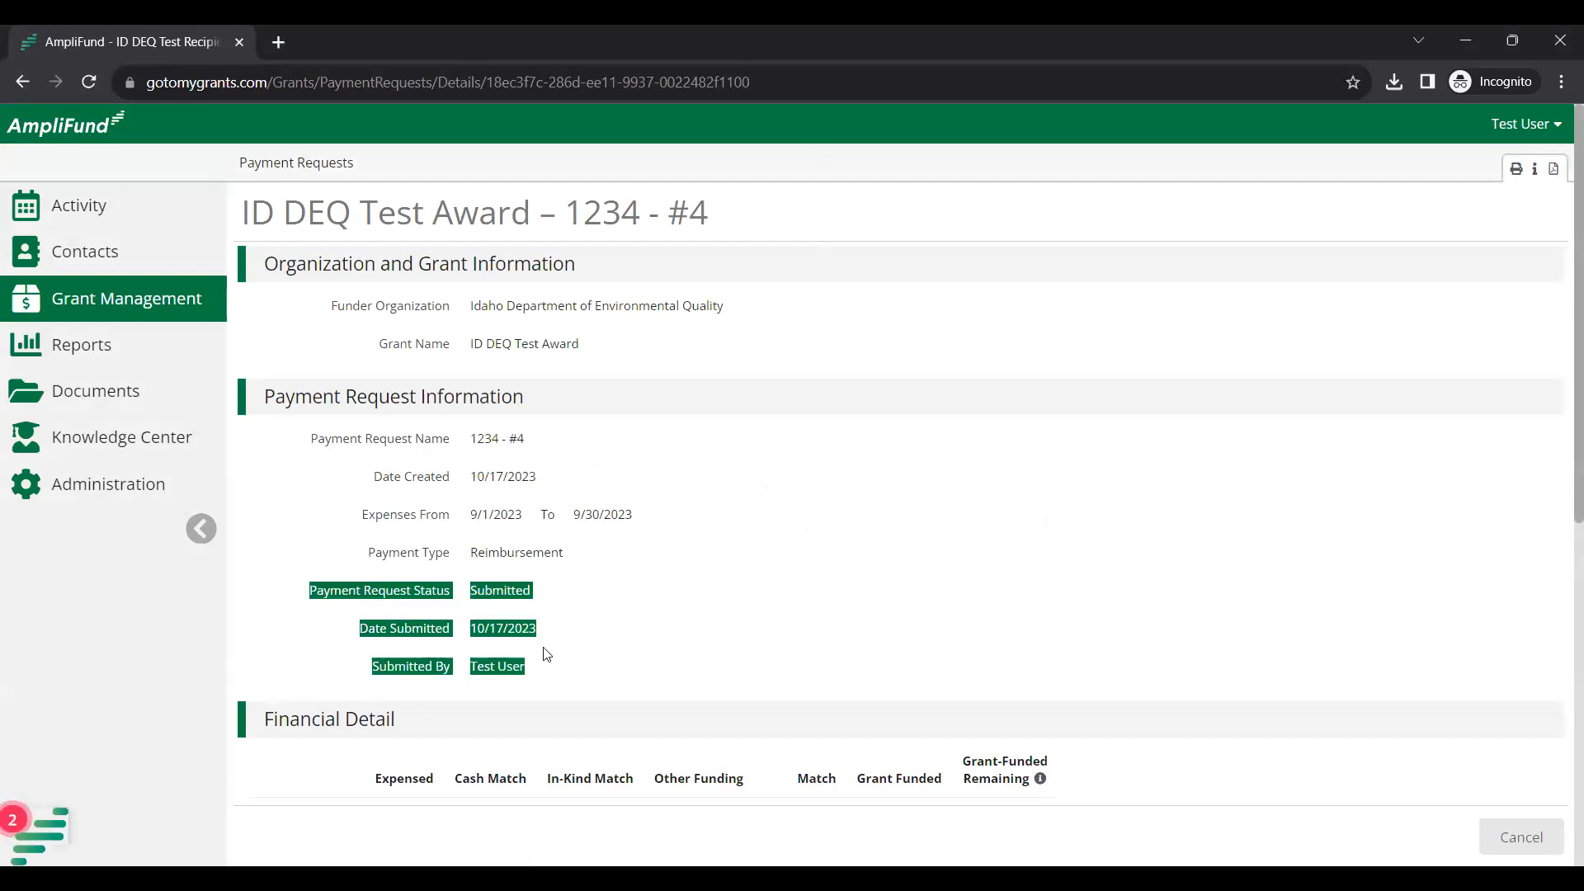
{"action": "left_click", "coordinate": [706, 629]}
{"action": "scroll", "coordinate": [708, 632], "scroll_direction": "down", "scroll_amount": 5}
{"action": "scroll", "coordinate": [707, 632], "scroll_direction": "down", "scroll_amount": 3}
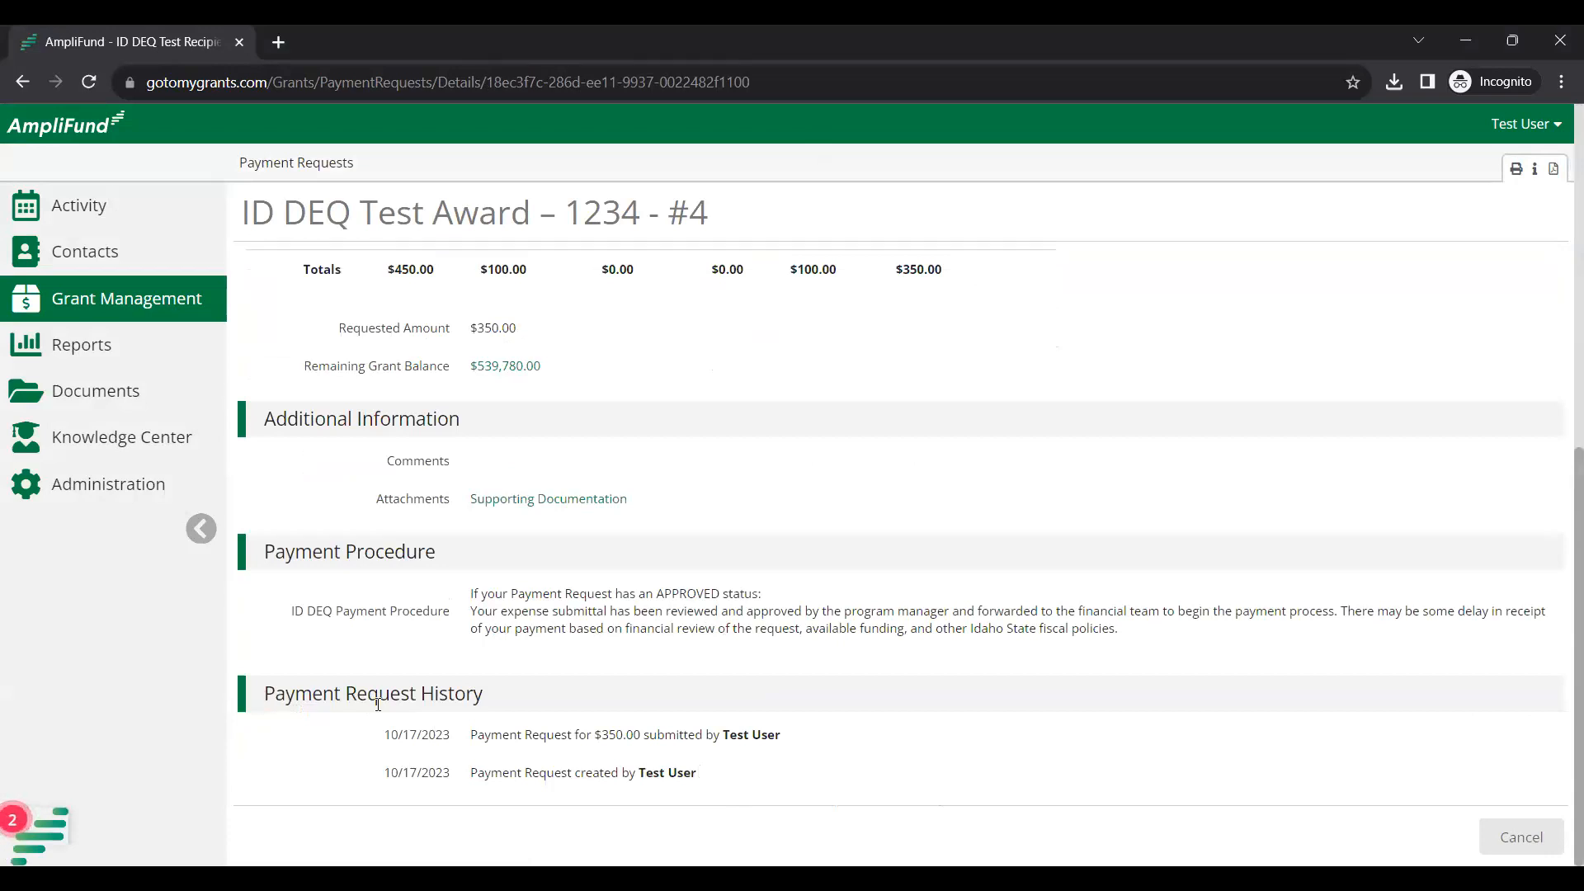
{"action": "triple_click", "coordinate": [378, 704]}
{"action": "left_click", "coordinate": [729, 785]}
{"action": "left_click_drag", "start_coordinate": [689, 776], "coordinate": [396, 769]}
{"action": "left_click", "coordinate": [558, 733]}
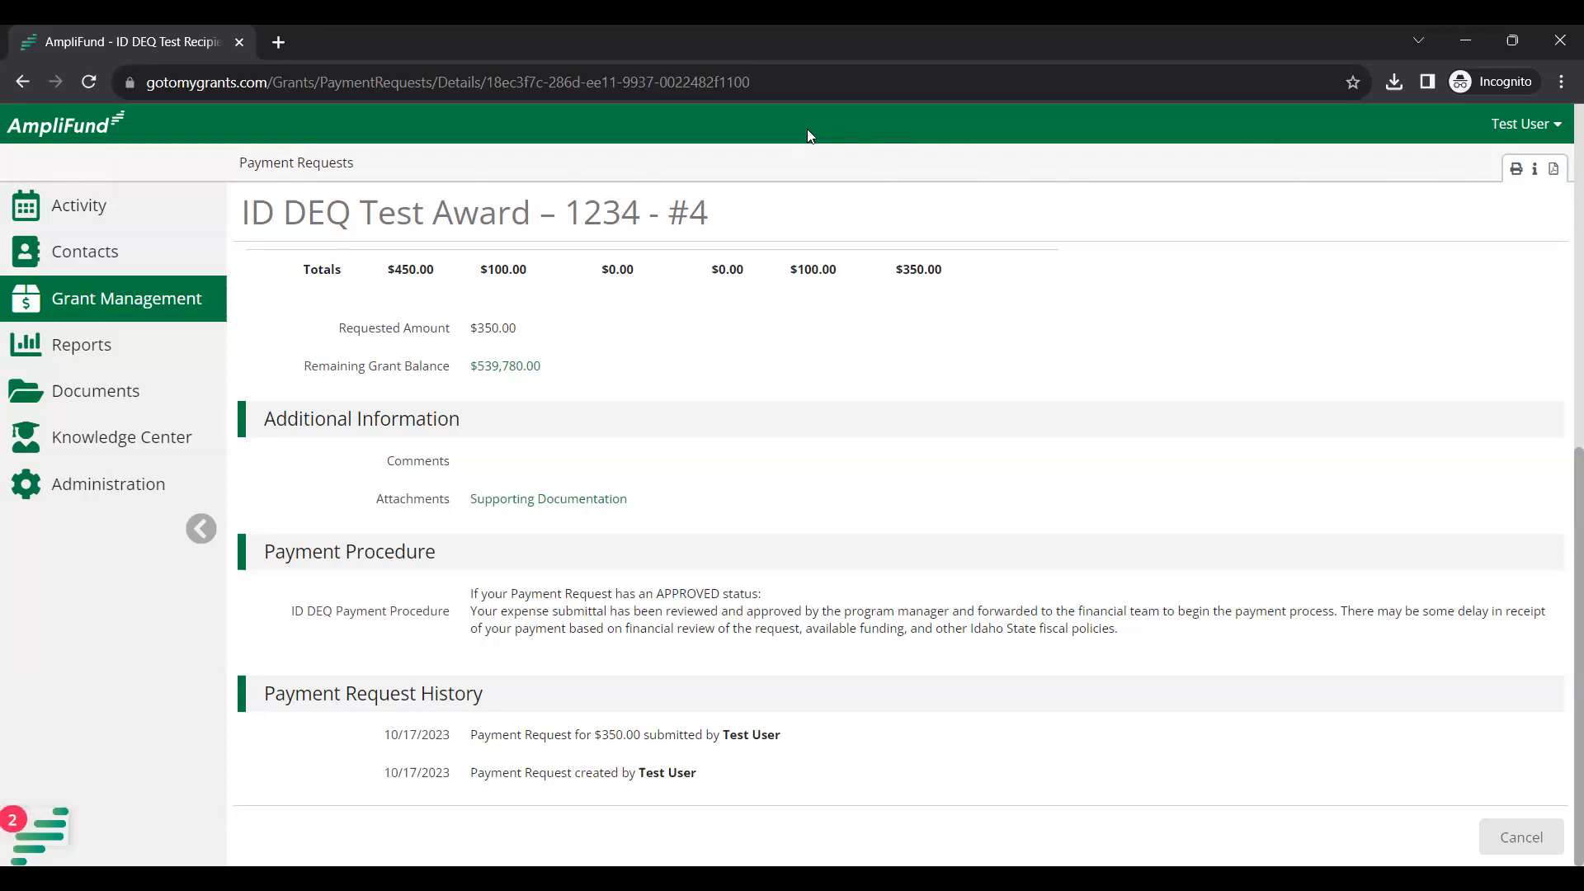
Leave payment request 1234 - #4 for the ID DEQ Test Award payment requests list, where it shows Rejected.
{"action": "scroll", "coordinate": [838, 196], "scroll_direction": "up", "scroll_amount": 8}
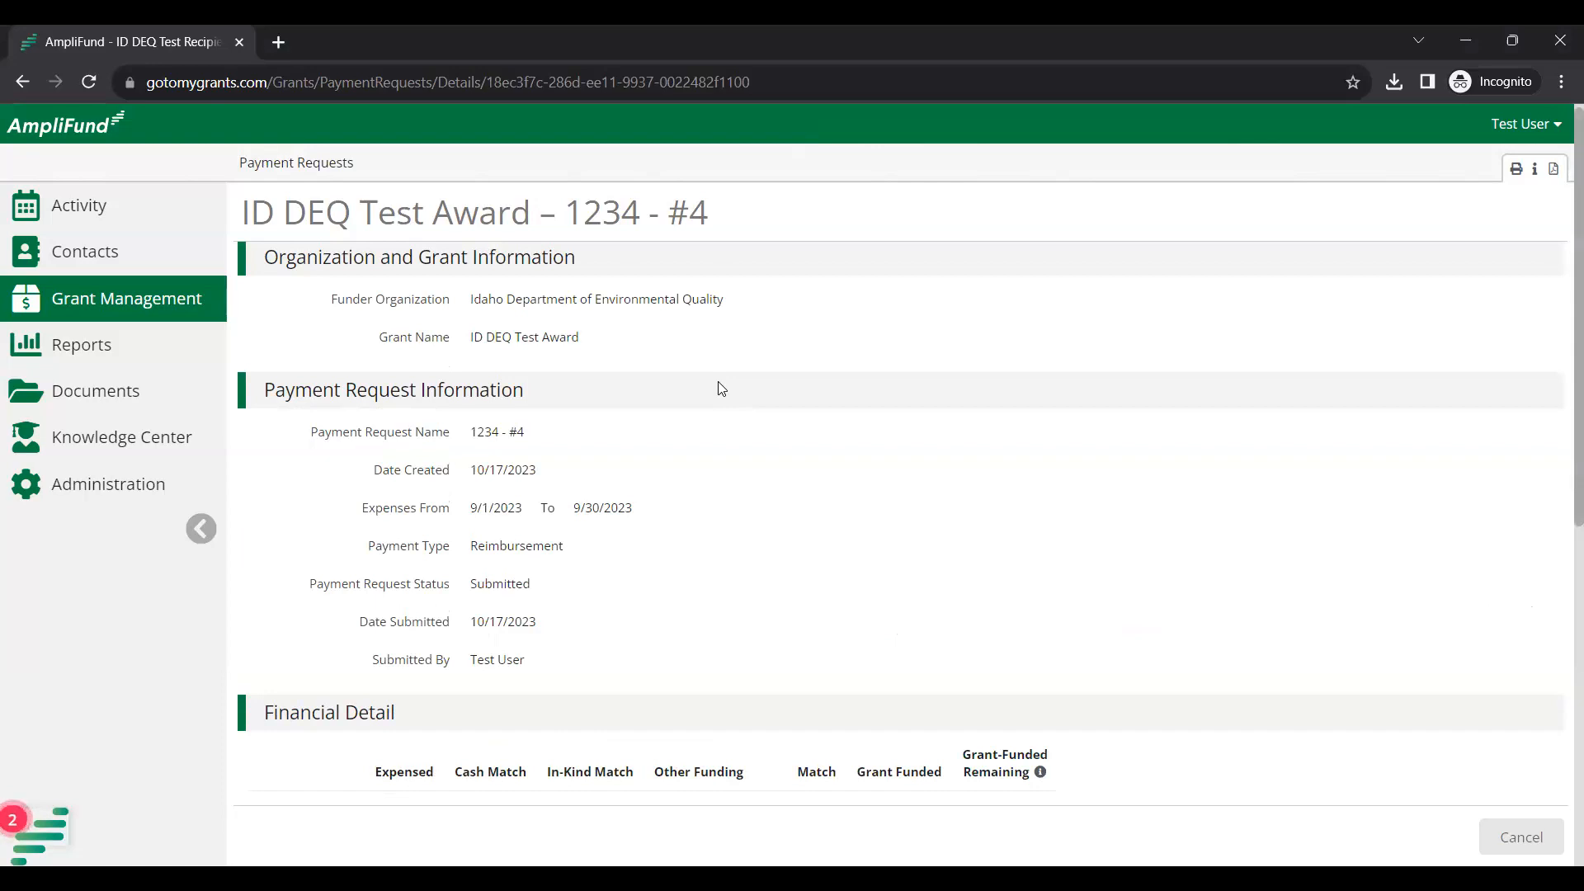
{"action": "left_click", "coordinate": [309, 177]}
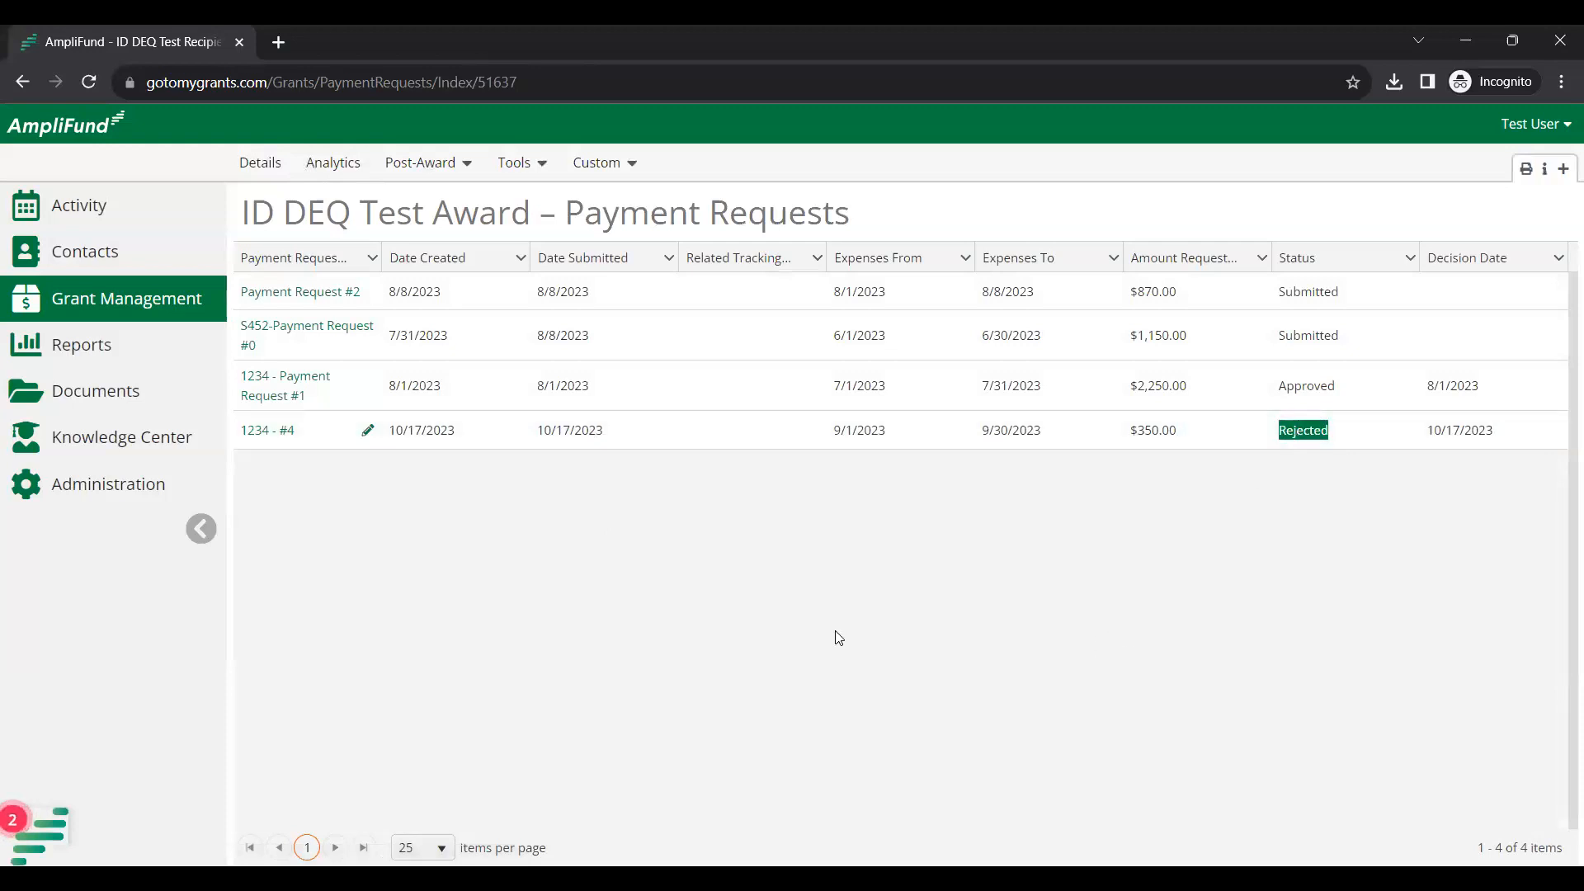
{"action": "left_click", "coordinate": [267, 430]}
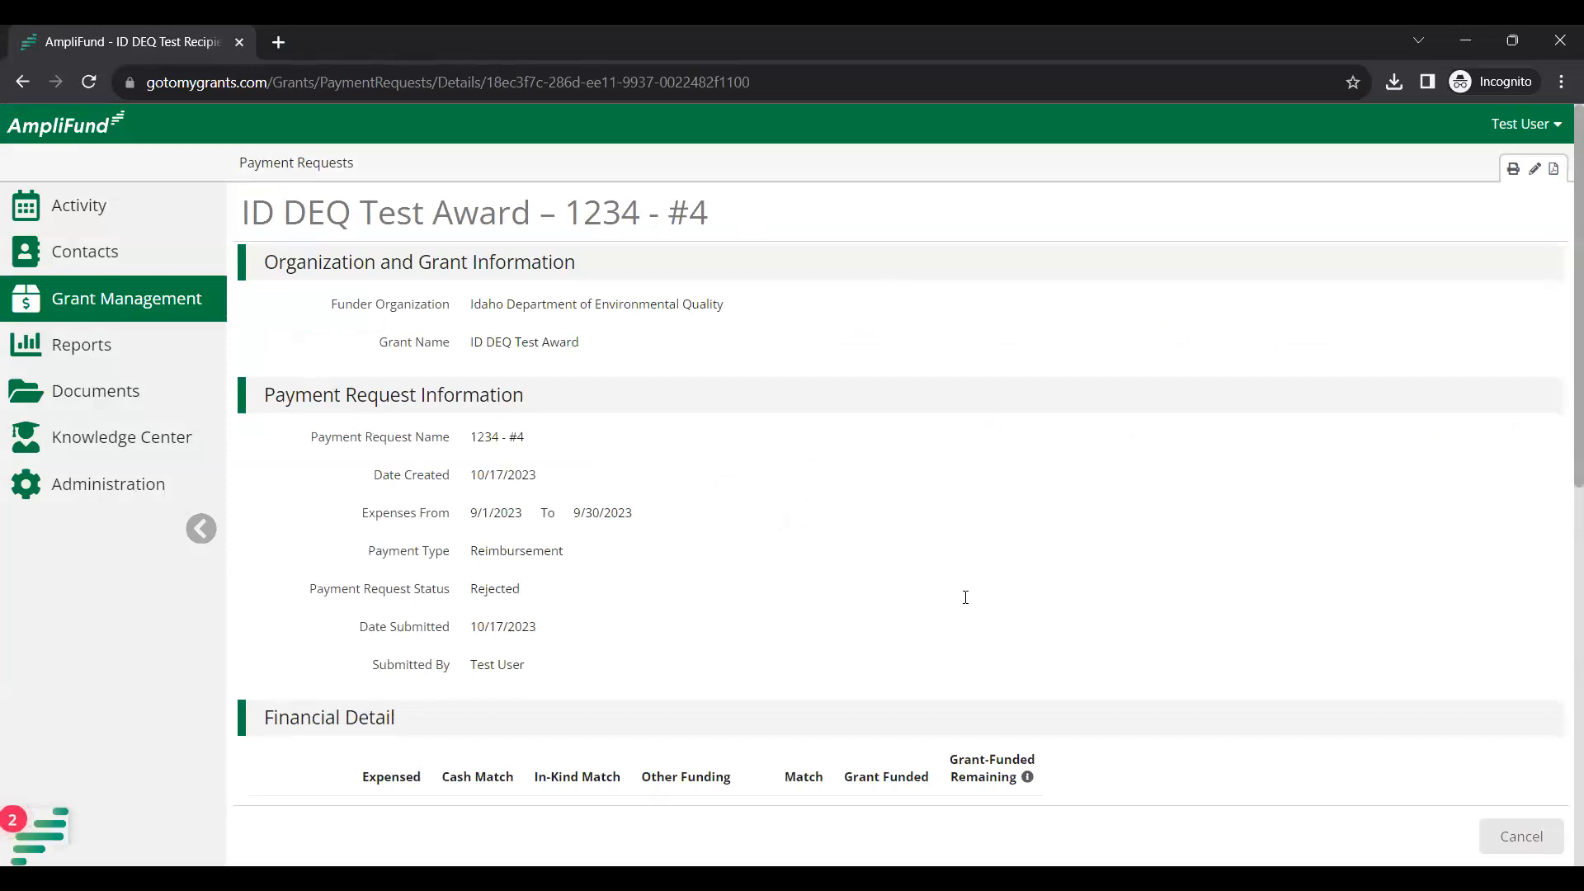
{"action": "scroll", "coordinate": [965, 598], "scroll_direction": "down", "scroll_amount": 2}
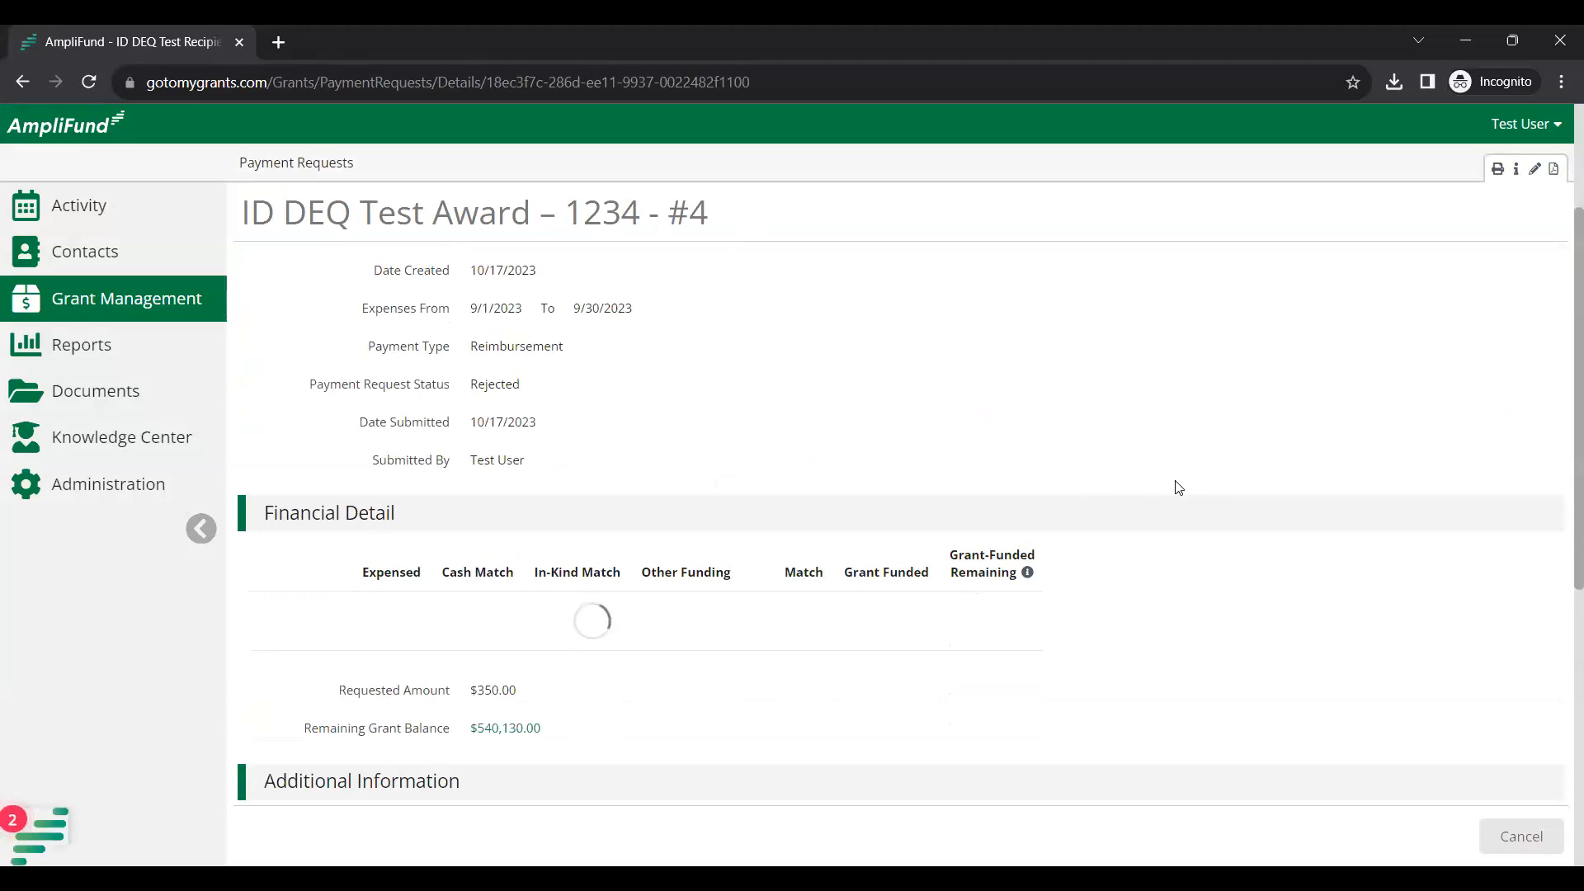
{"action": "scroll", "coordinate": [1129, 640], "scroll_direction": "down", "scroll_amount": 3}
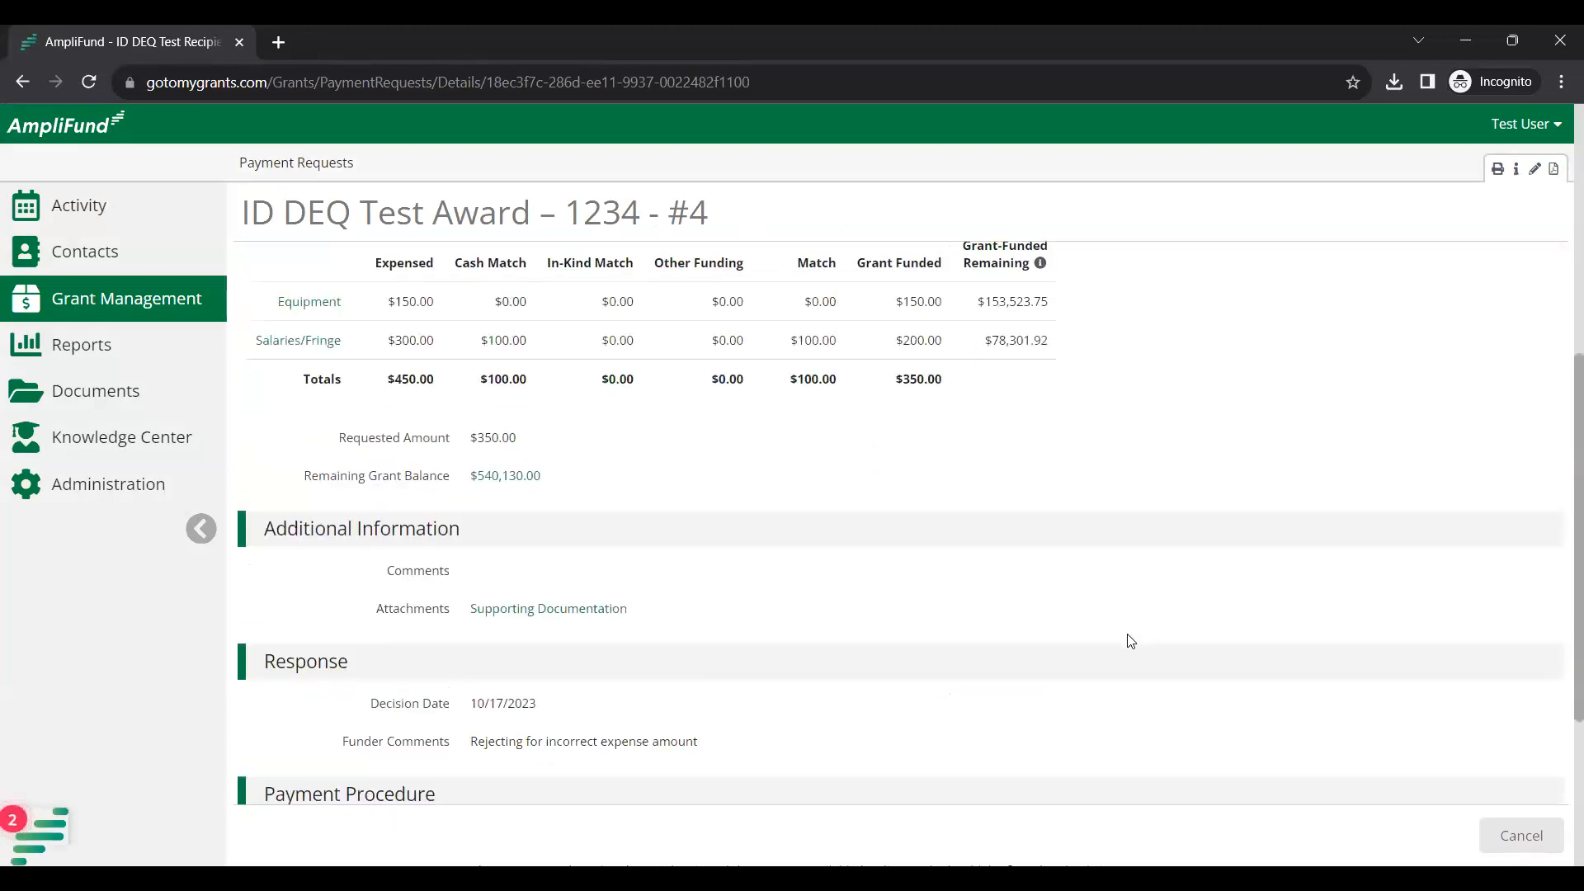
{"action": "scroll", "coordinate": [1130, 641], "scroll_direction": "down", "scroll_amount": 1}
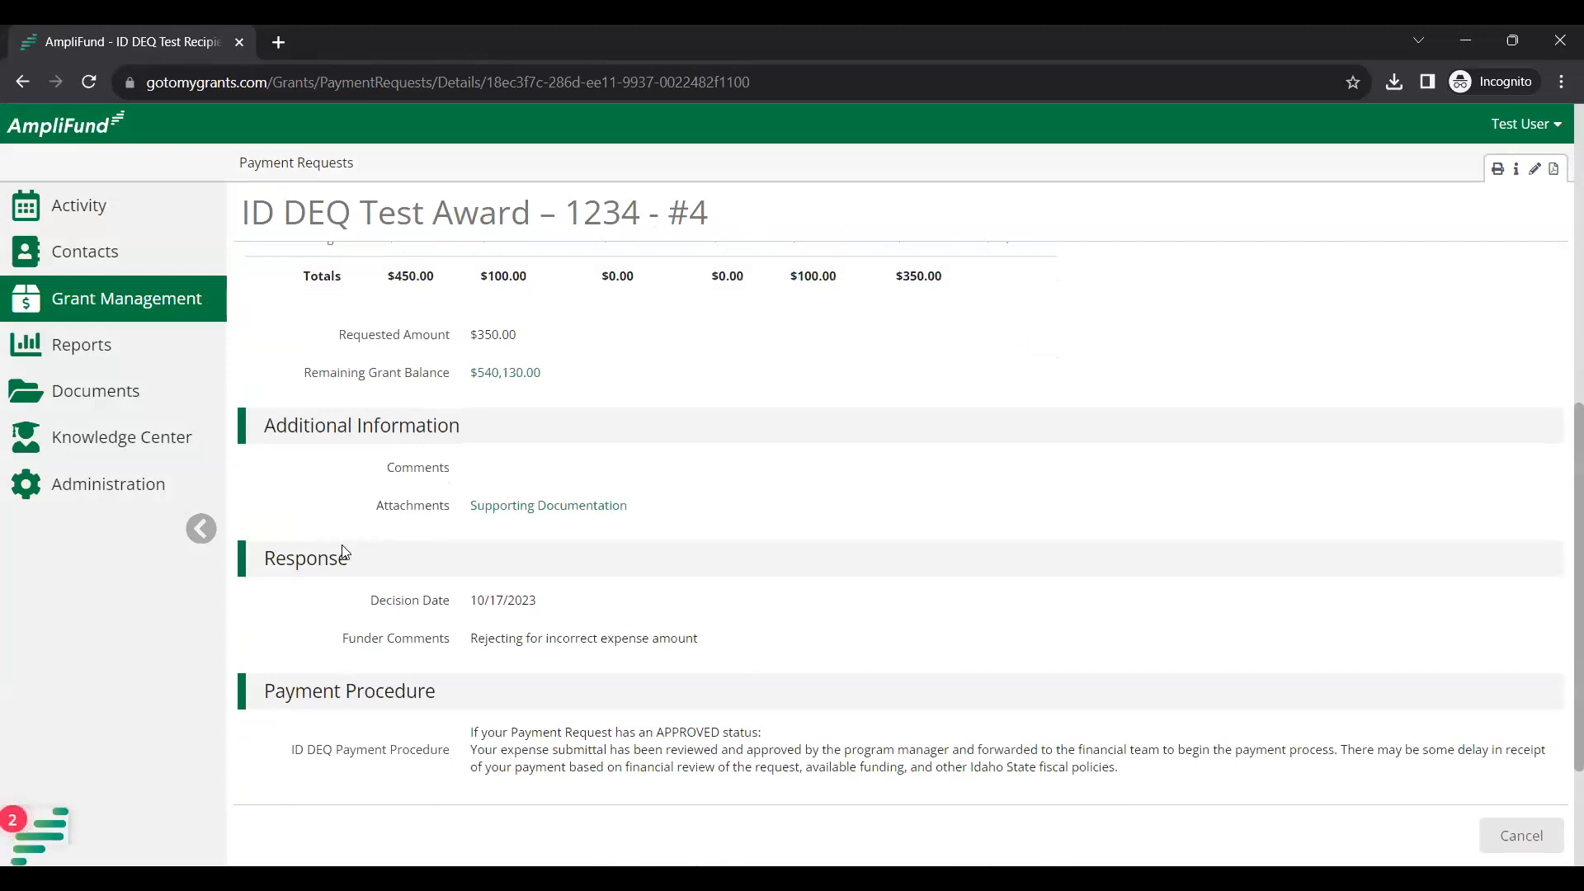
{"action": "triple_click", "coordinate": [424, 609]}
{"action": "left_click_drag", "start_coordinate": [542, 606], "coordinate": [557, 605]}
{"action": "left_click", "coordinate": [559, 605]}
{"action": "scroll", "coordinate": [759, 673], "scroll_direction": "up", "scroll_amount": 2}
{"action": "scroll", "coordinate": [764, 676], "scroll_direction": "up", "scroll_amount": 5}
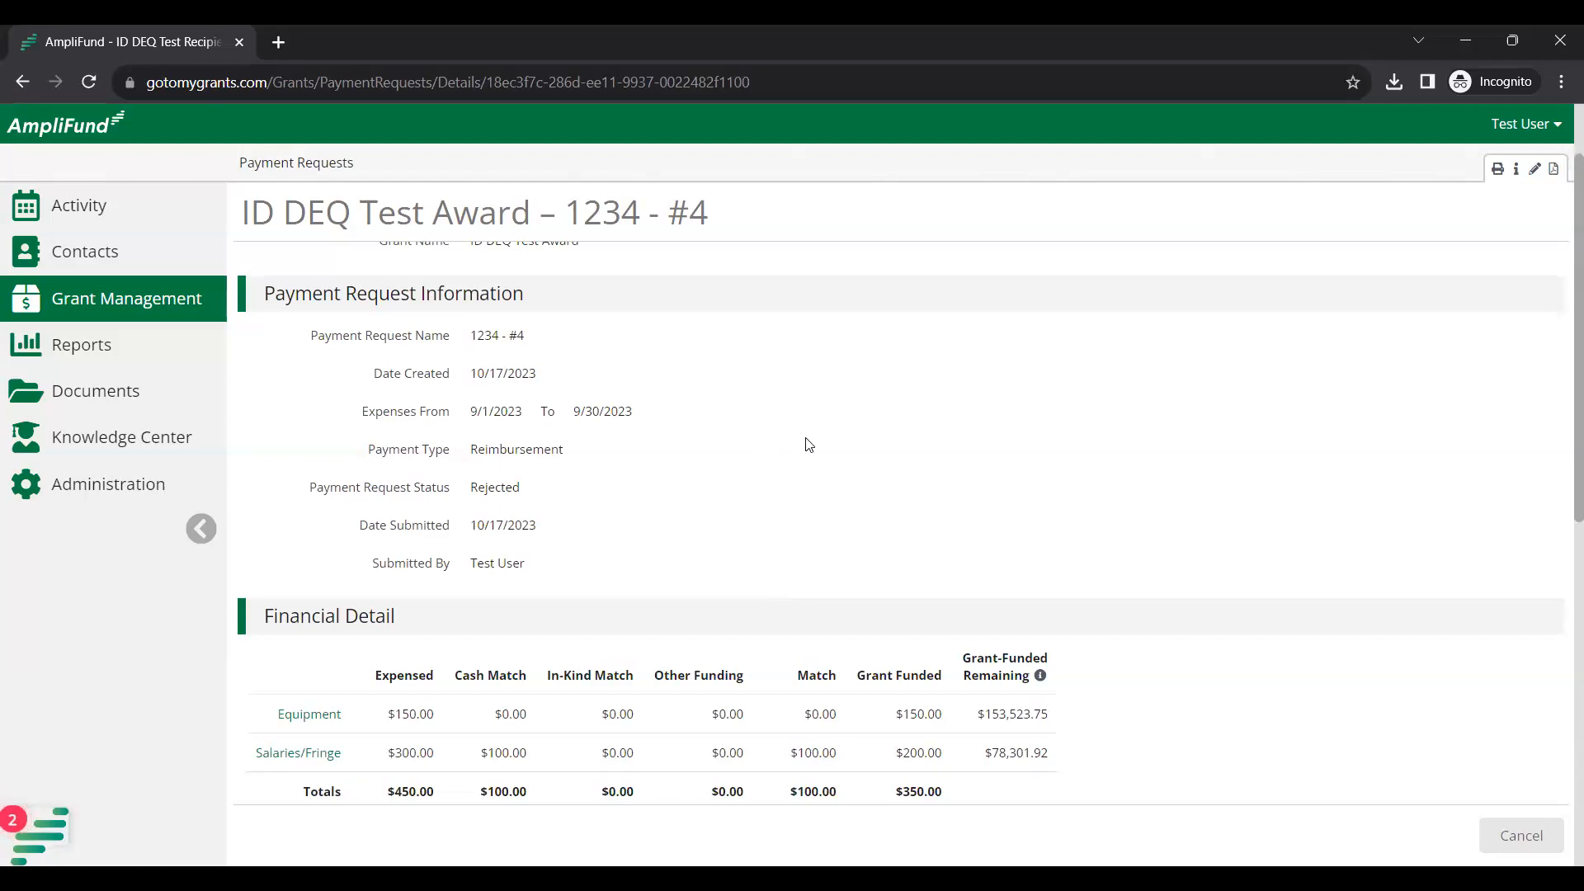
{"action": "left_click", "coordinate": [463, 26]}
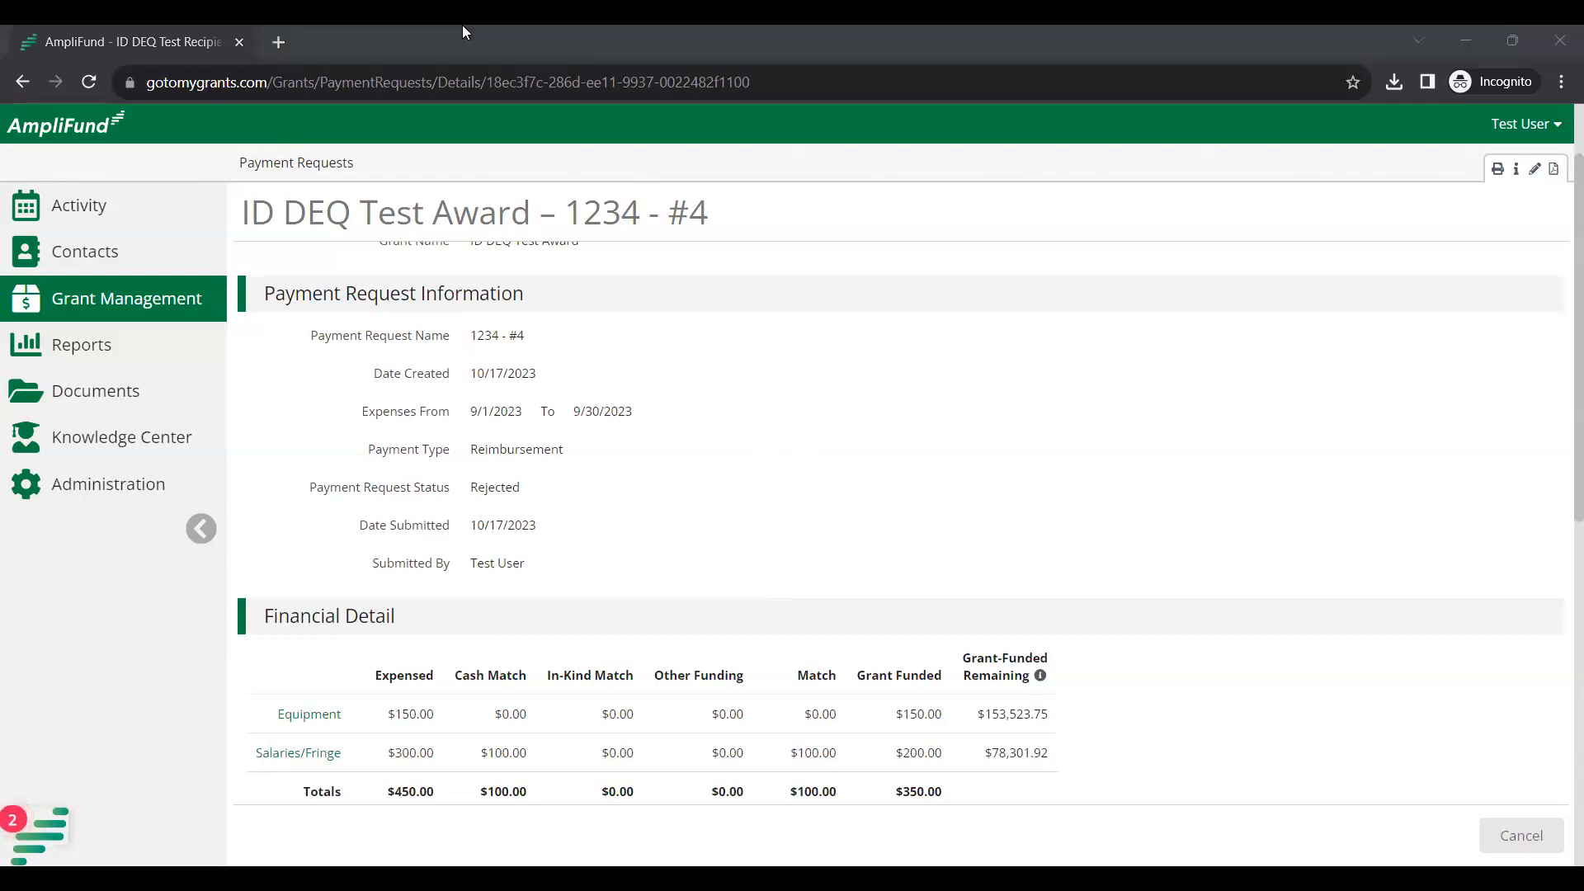
{"action": "left_click", "coordinate": [315, 171]}
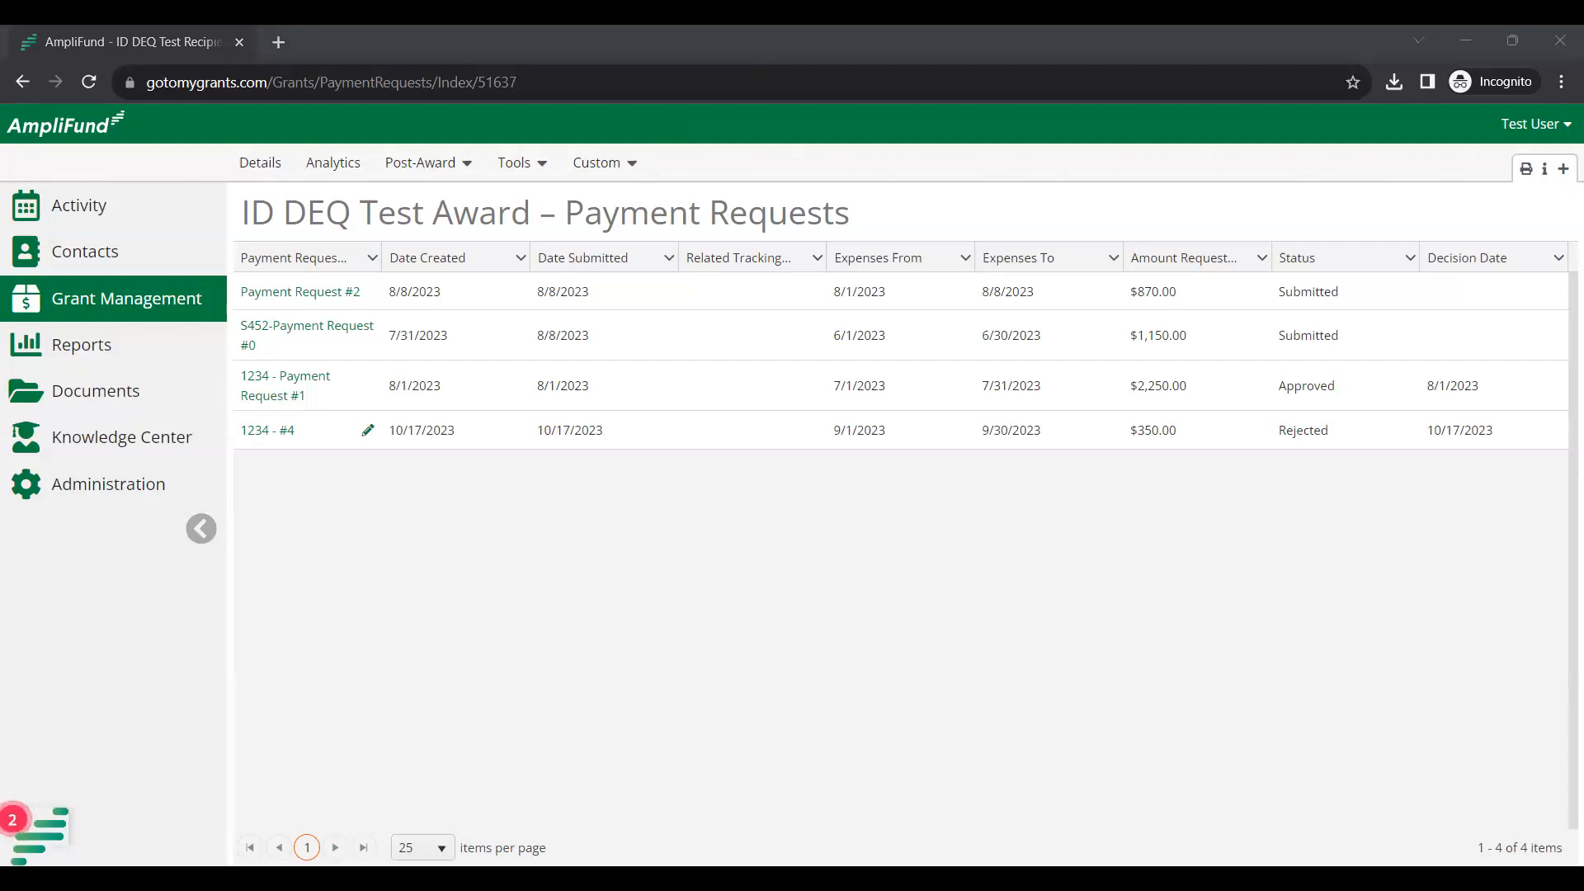
Open the grant's Expenses page through Post-Award > Financial and run the All Expenses grid.
{"action": "left_click", "coordinate": [444, 170]}
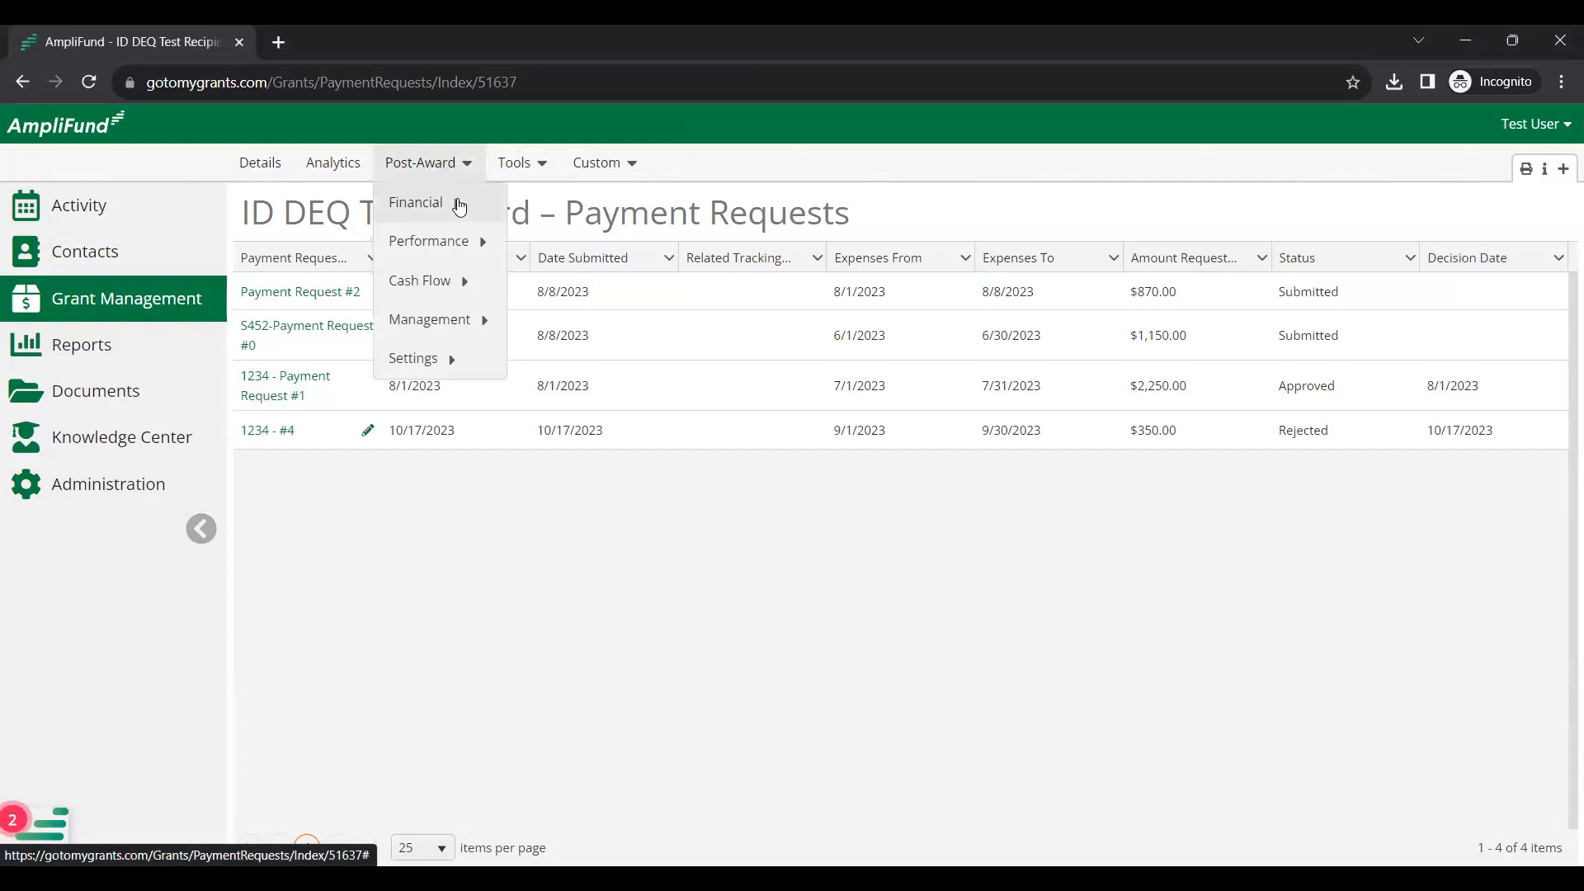
{"action": "mouse_move", "coordinate": [463, 203]}
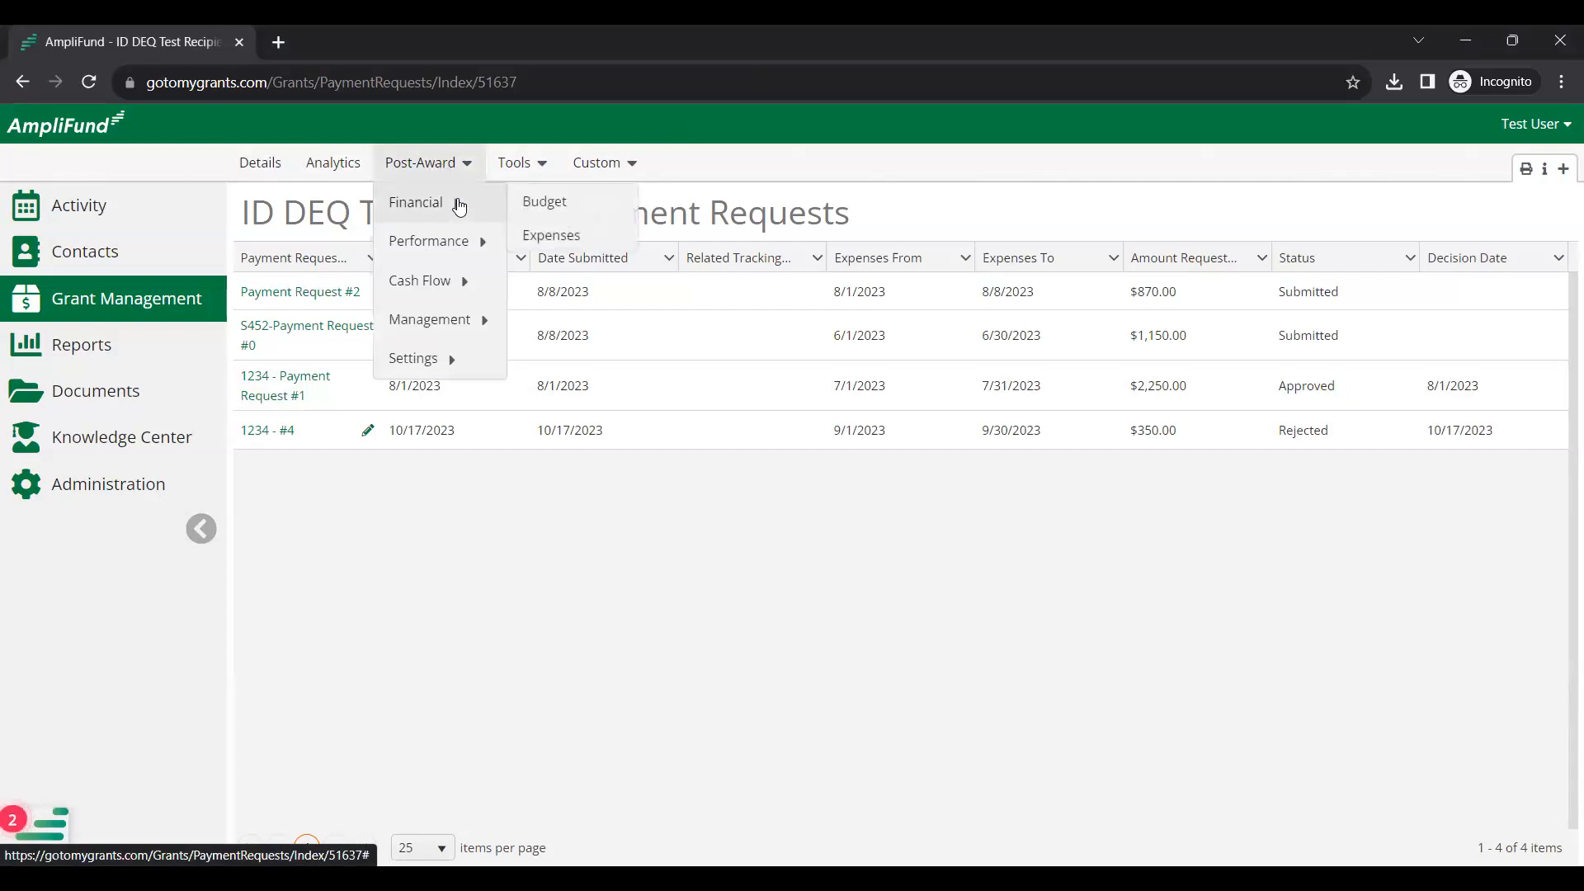
{"action": "left_click", "coordinate": [603, 238]}
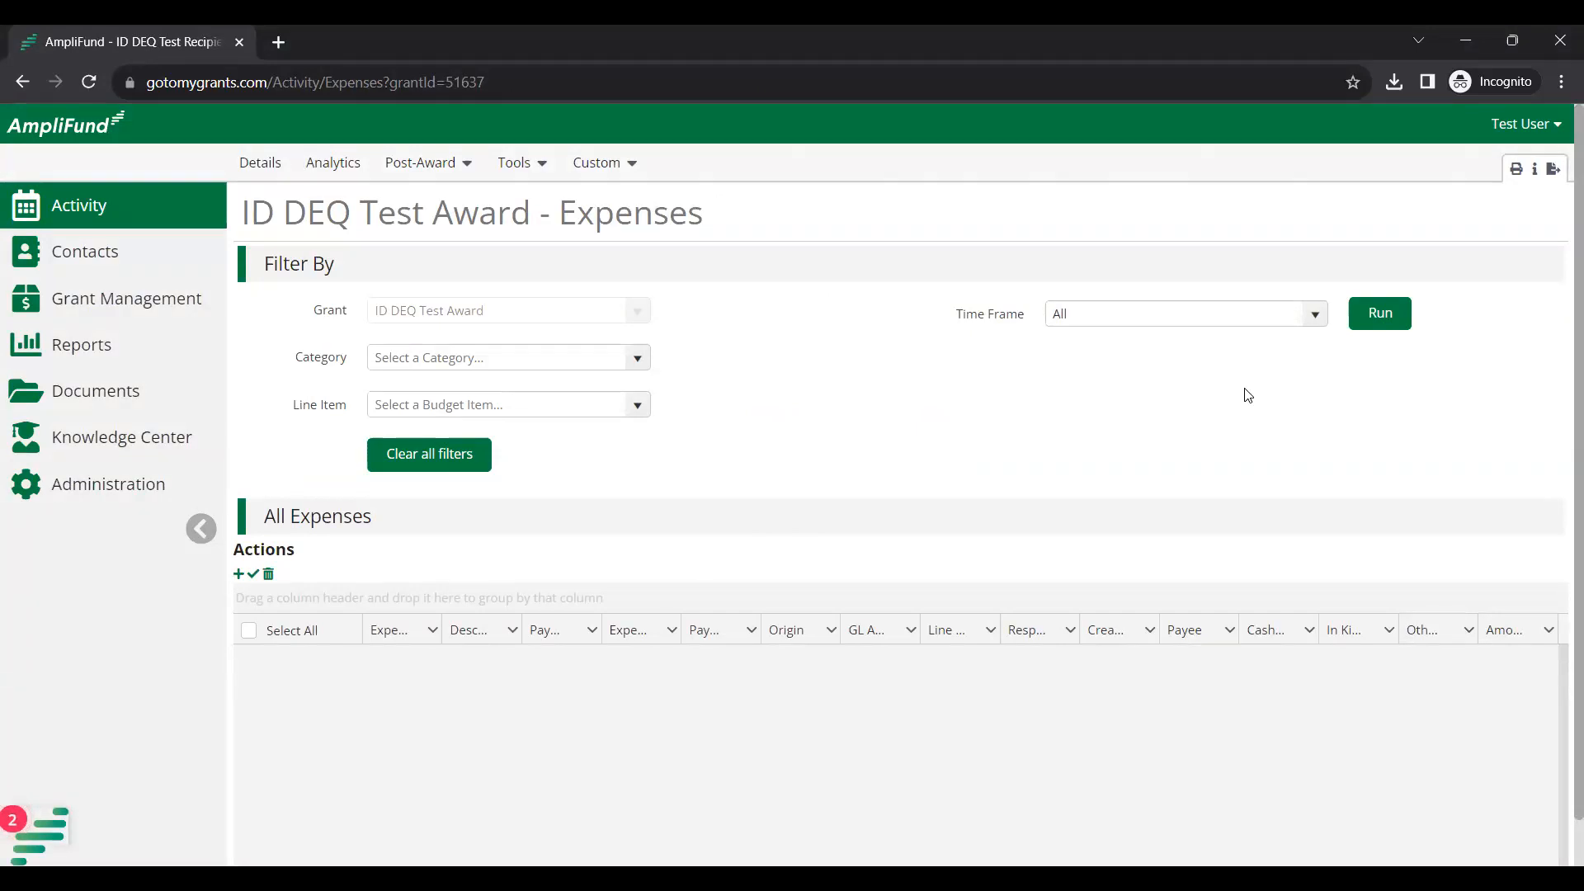
{"action": "left_click", "coordinate": [1367, 328]}
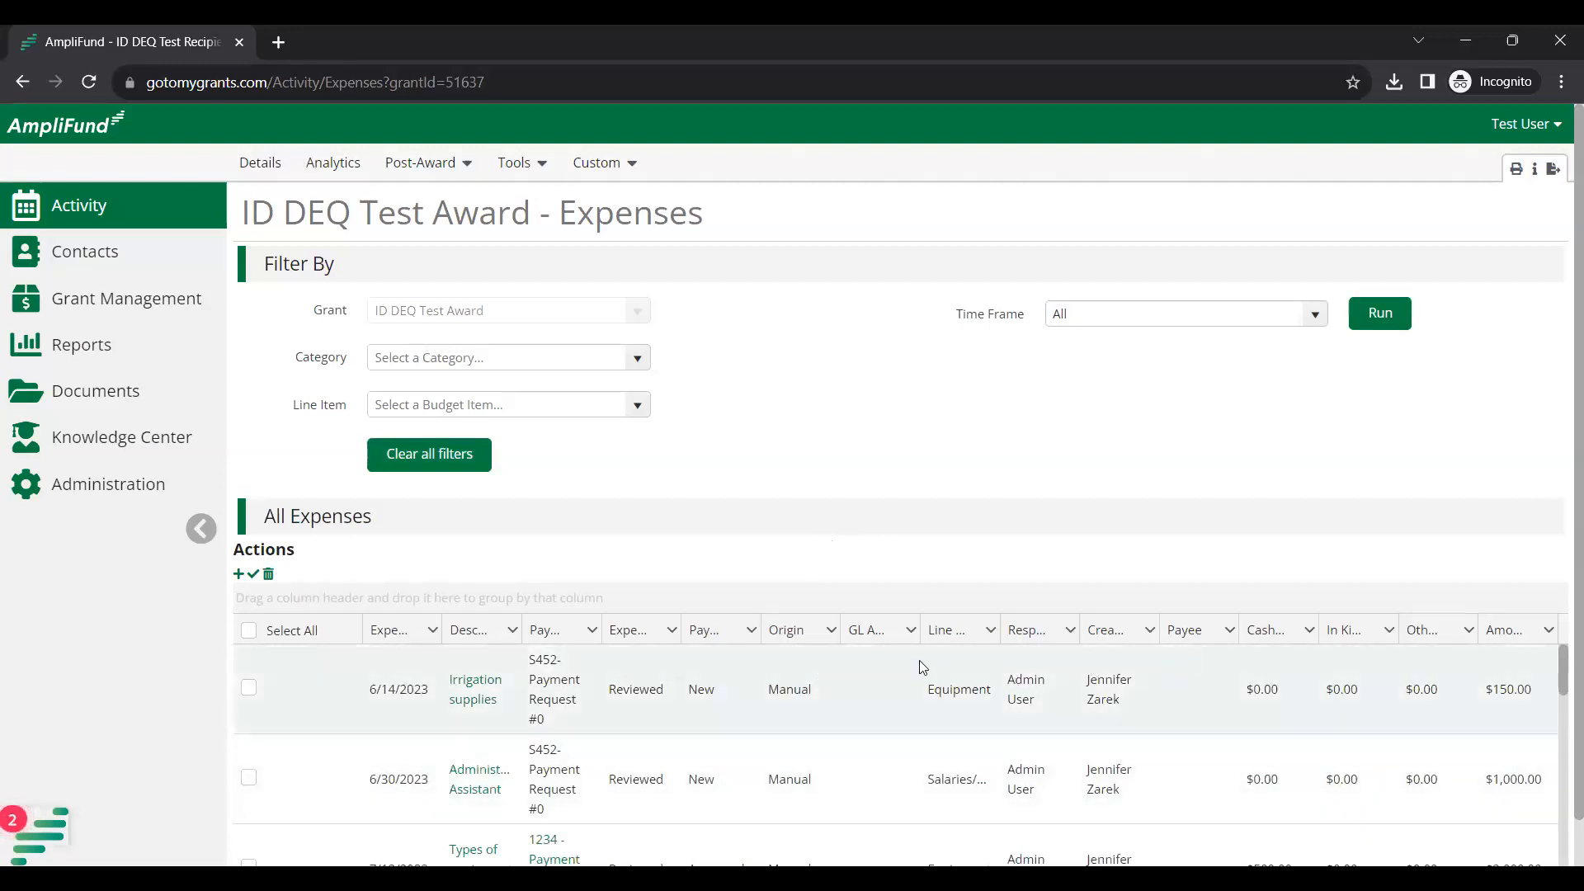
Filter expenses by a Custom time frame from 9/1/2023 to 9/30/2023 and run it.
{"action": "left_click", "coordinate": [1315, 324]}
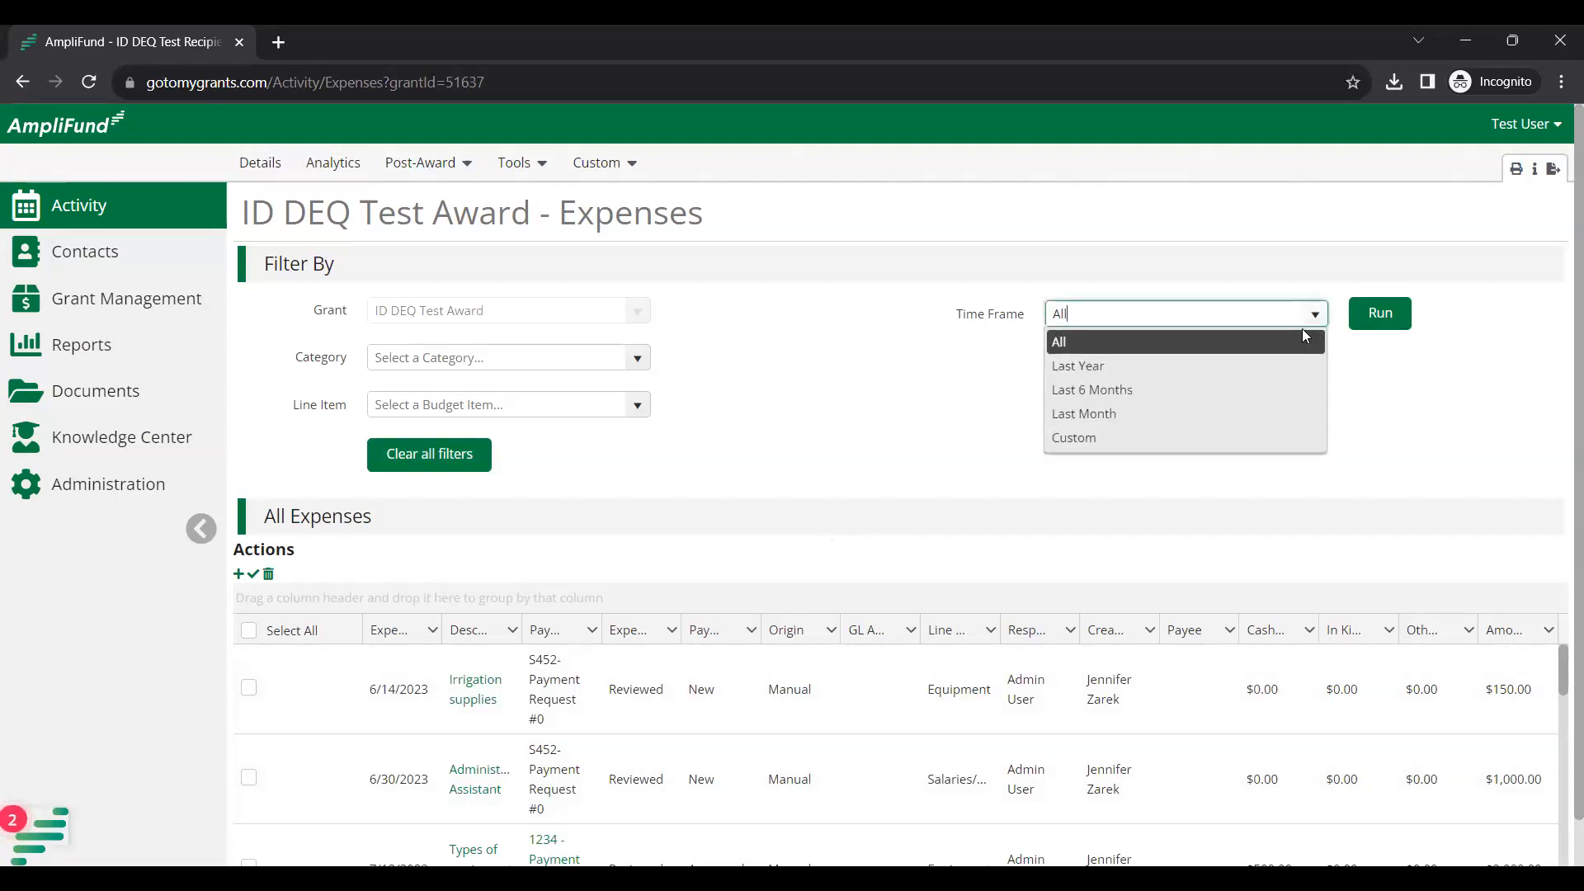
{"action": "left_click", "coordinate": [1170, 456]}
{"action": "left_click", "coordinate": [1180, 370]}
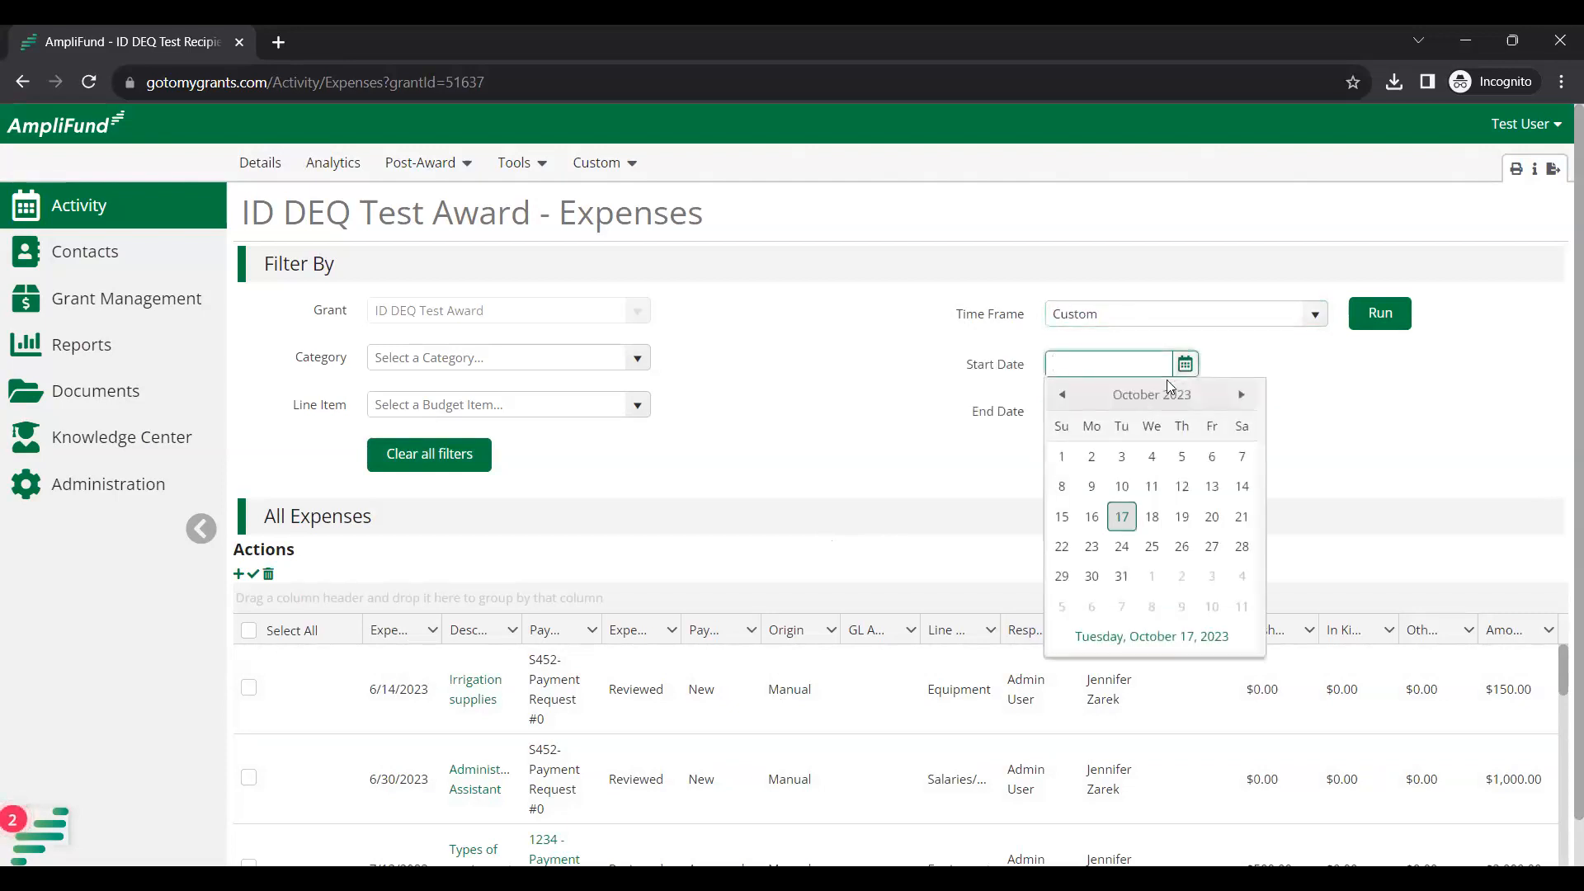
{"action": "left_click", "coordinate": [1066, 395]}
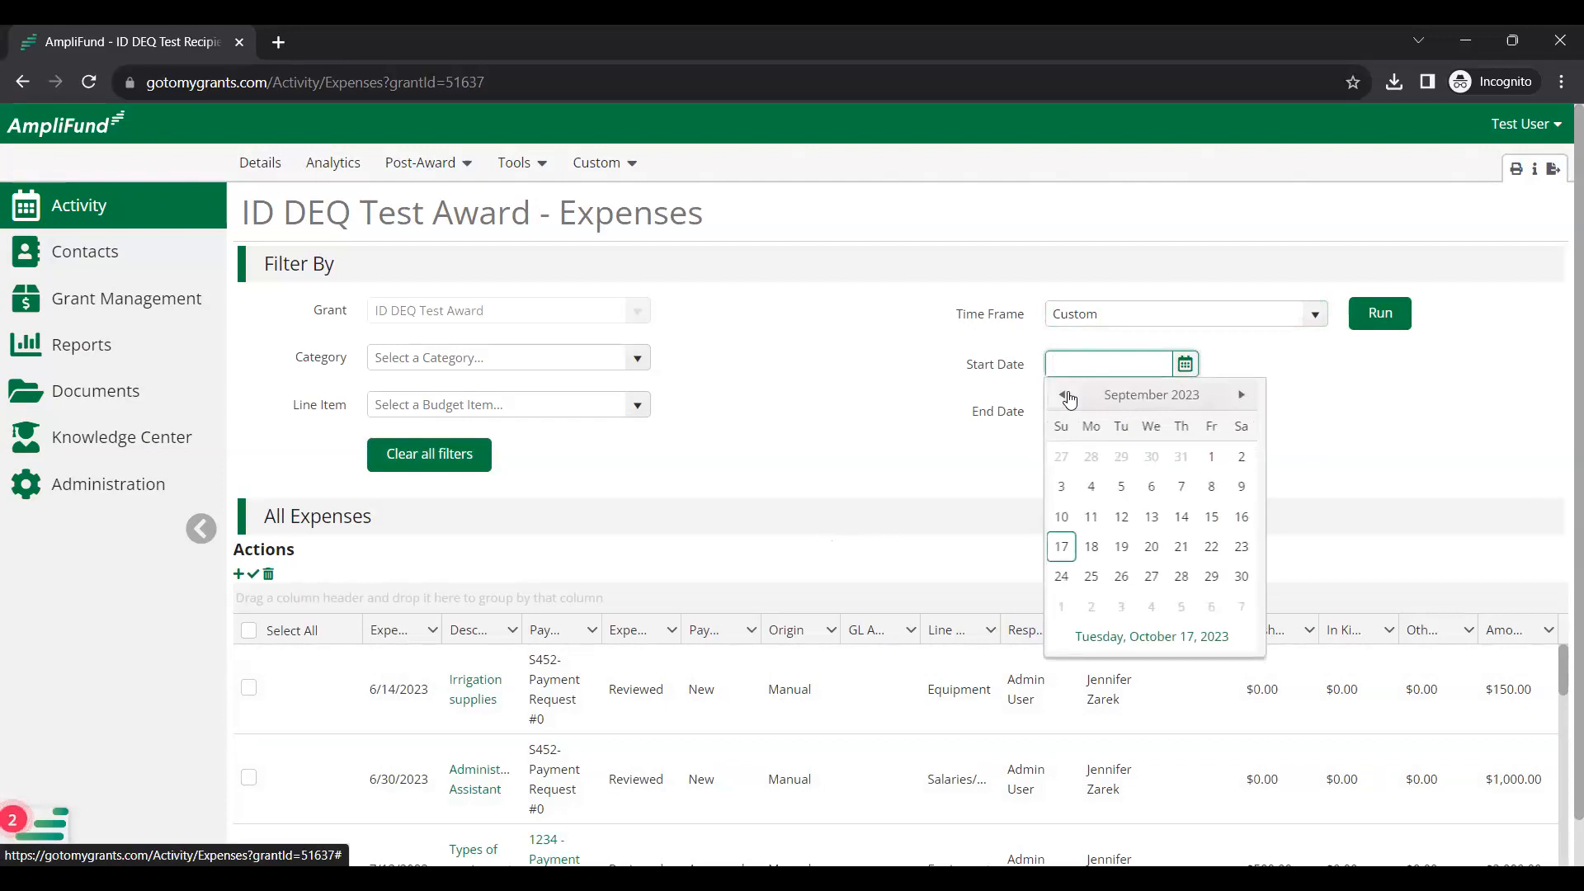
{"action": "left_click", "coordinate": [1211, 457]}
{"action": "left_click", "coordinate": [1188, 414]}
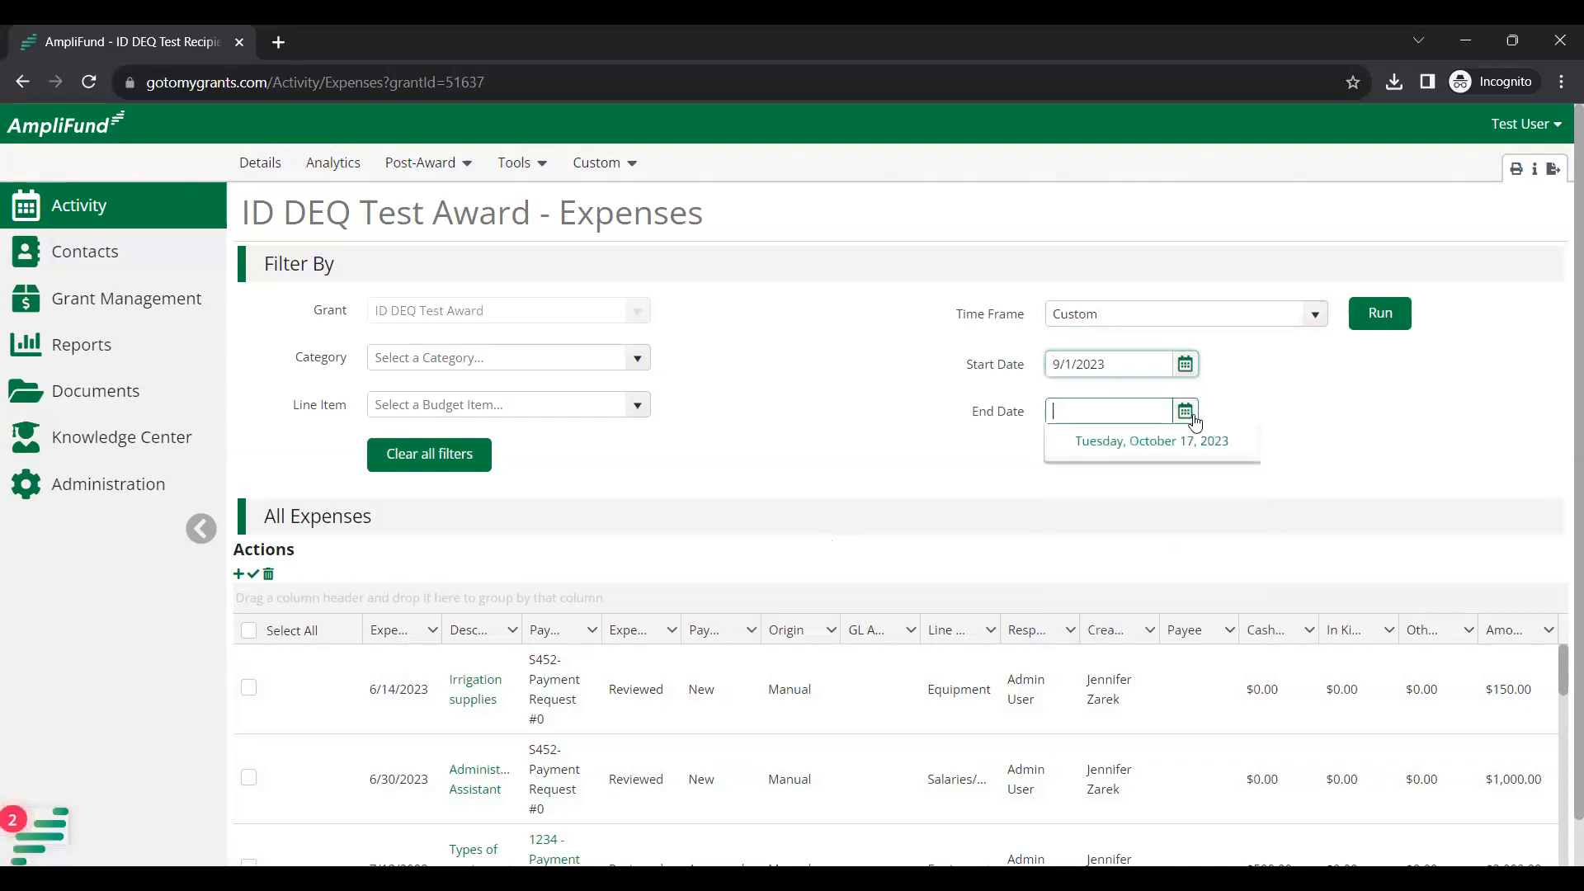
{"action": "left_click", "coordinate": [1062, 446]}
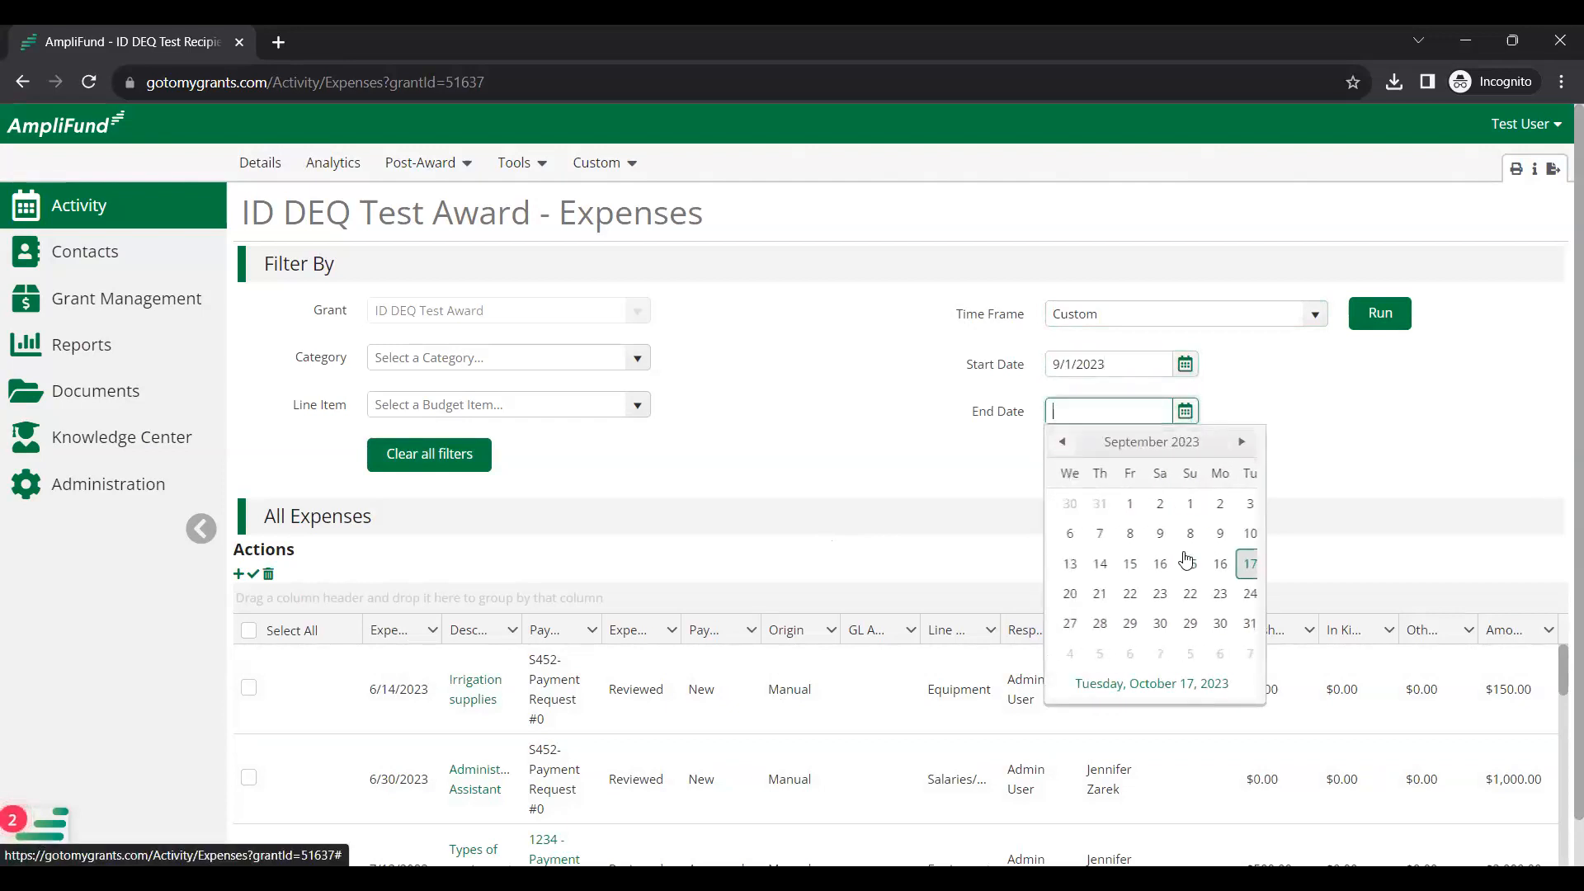
{"action": "left_click", "coordinate": [1242, 623]}
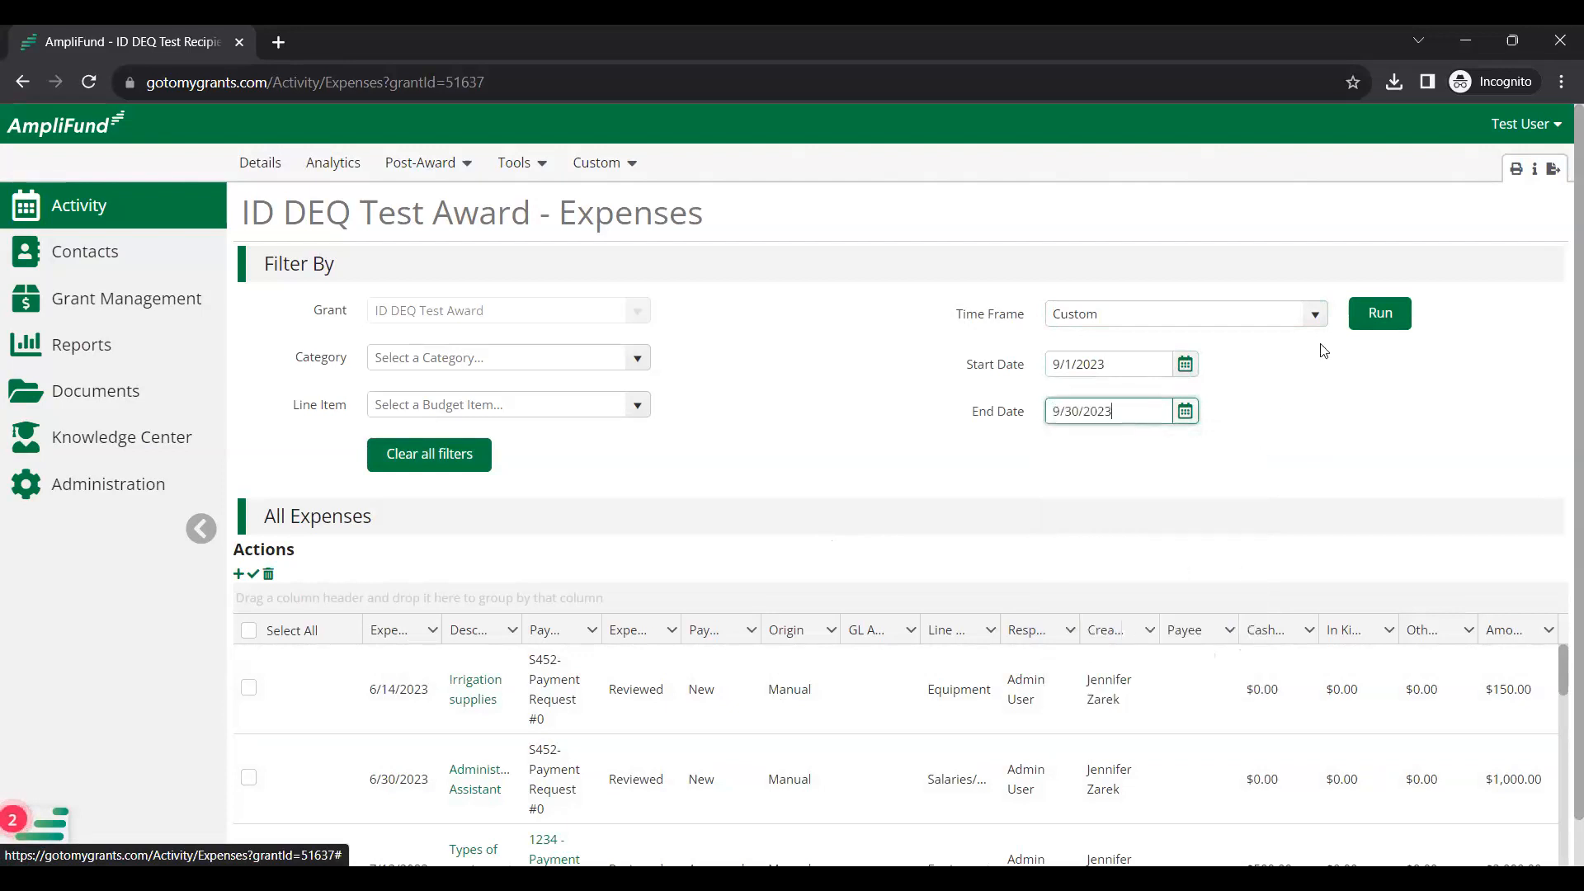
{"action": "left_click", "coordinate": [1394, 315]}
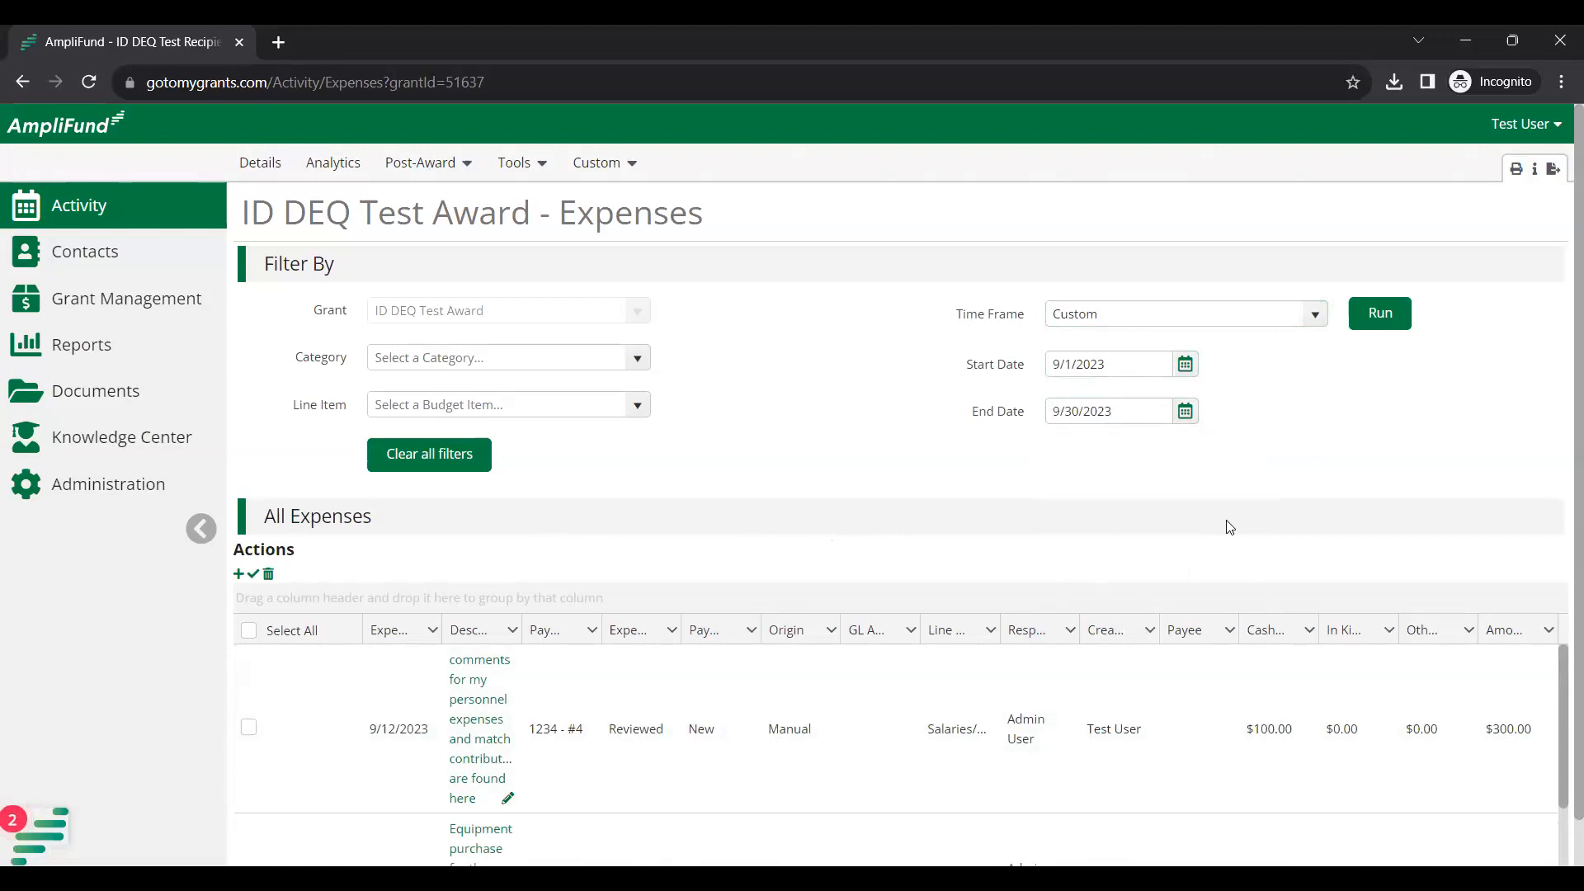
Edit the 9/12/2023 Salaries/Fringe $300.00 row in the September expense list.
{"action": "scroll", "coordinate": [1234, 512], "scroll_direction": "down", "scroll_amount": 2}
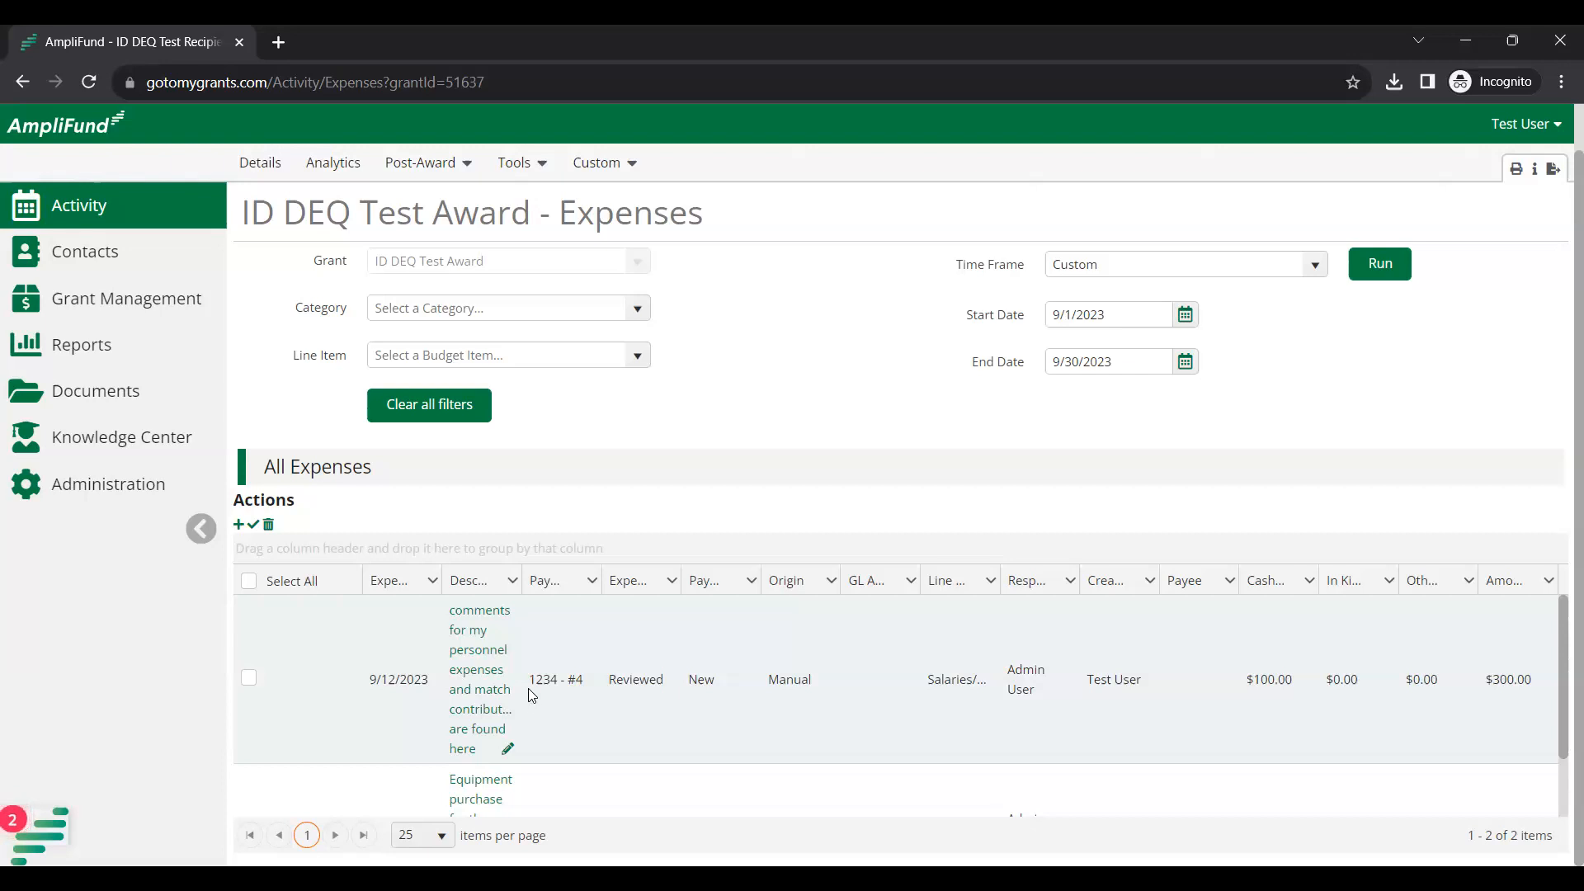
{"action": "scroll", "coordinate": [526, 687], "scroll_direction": "down", "scroll_amount": 1}
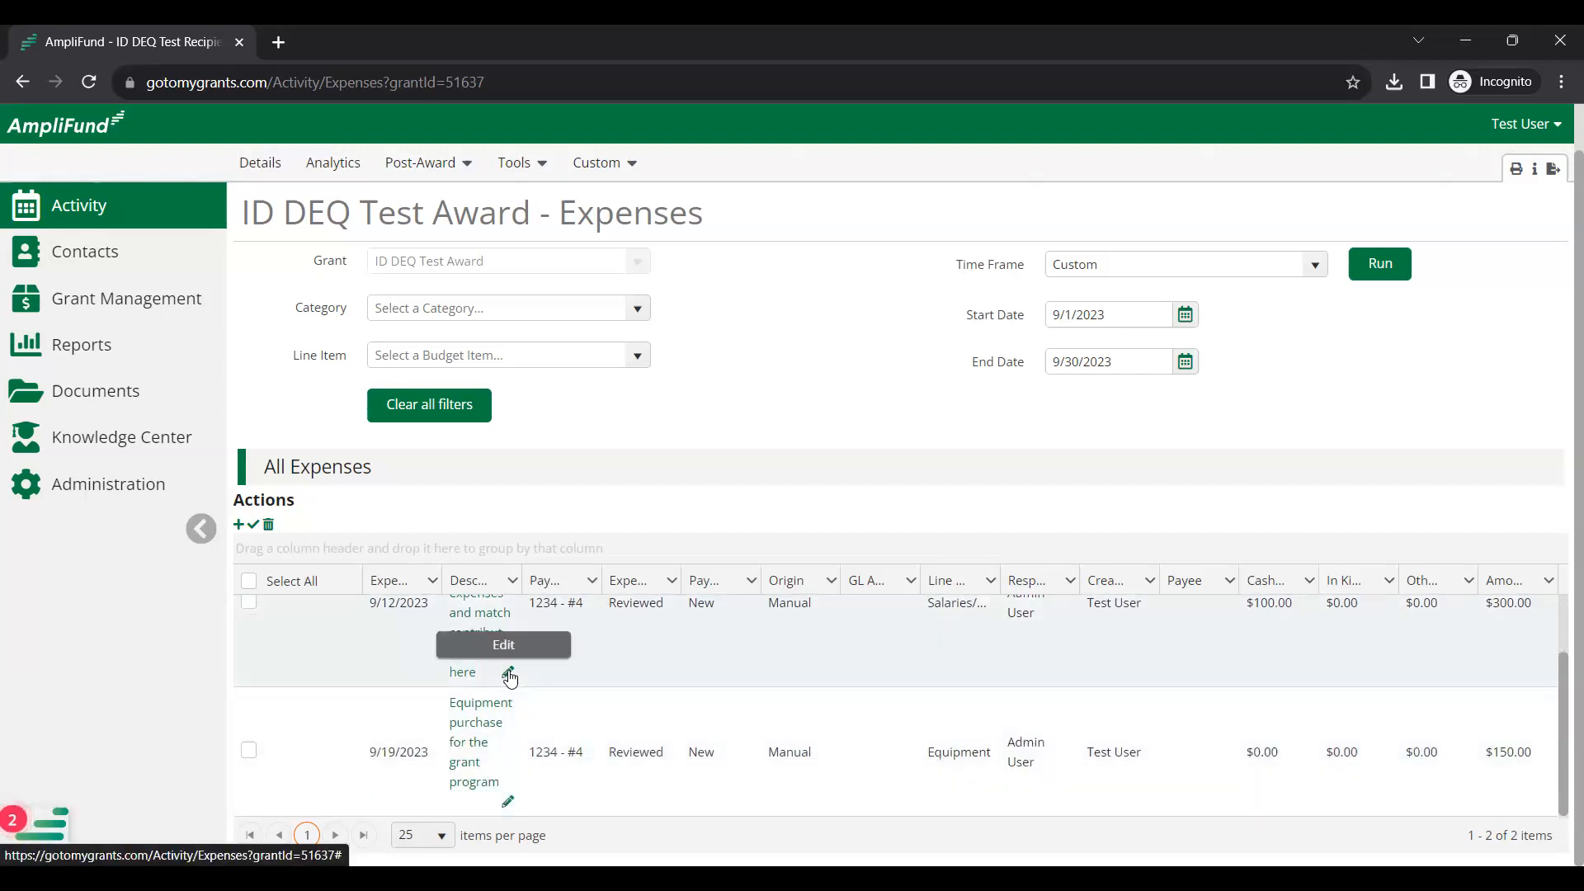
{"action": "left_click", "coordinate": [510, 675]}
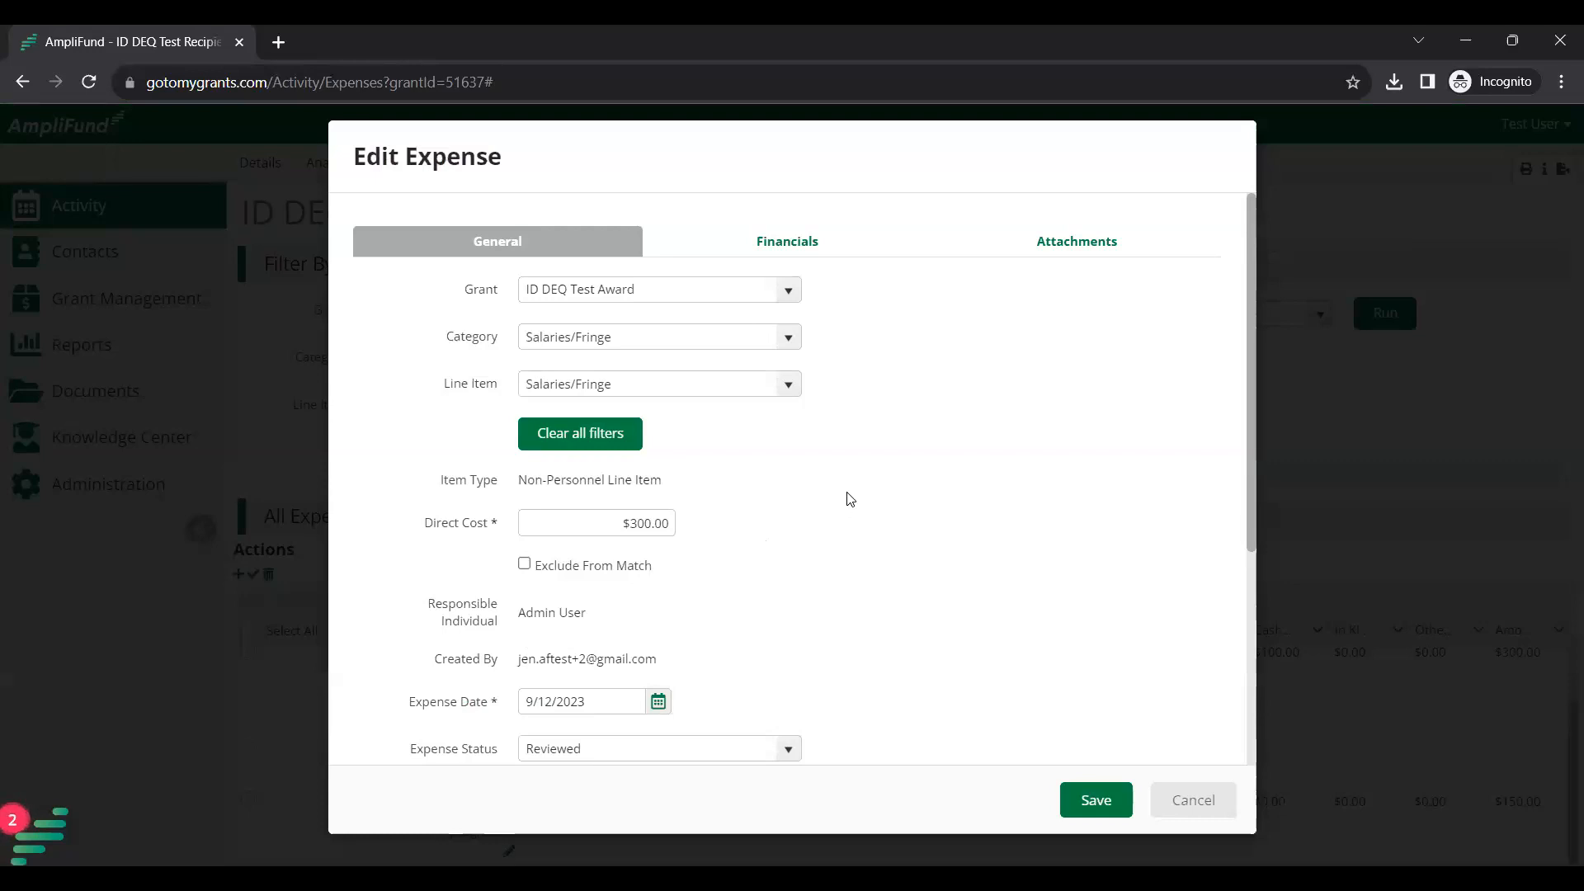
Review the expense's financial amounts, highlighting the grant-funded amount and the $100.00 cash match.
{"action": "left_click", "coordinate": [634, 295]}
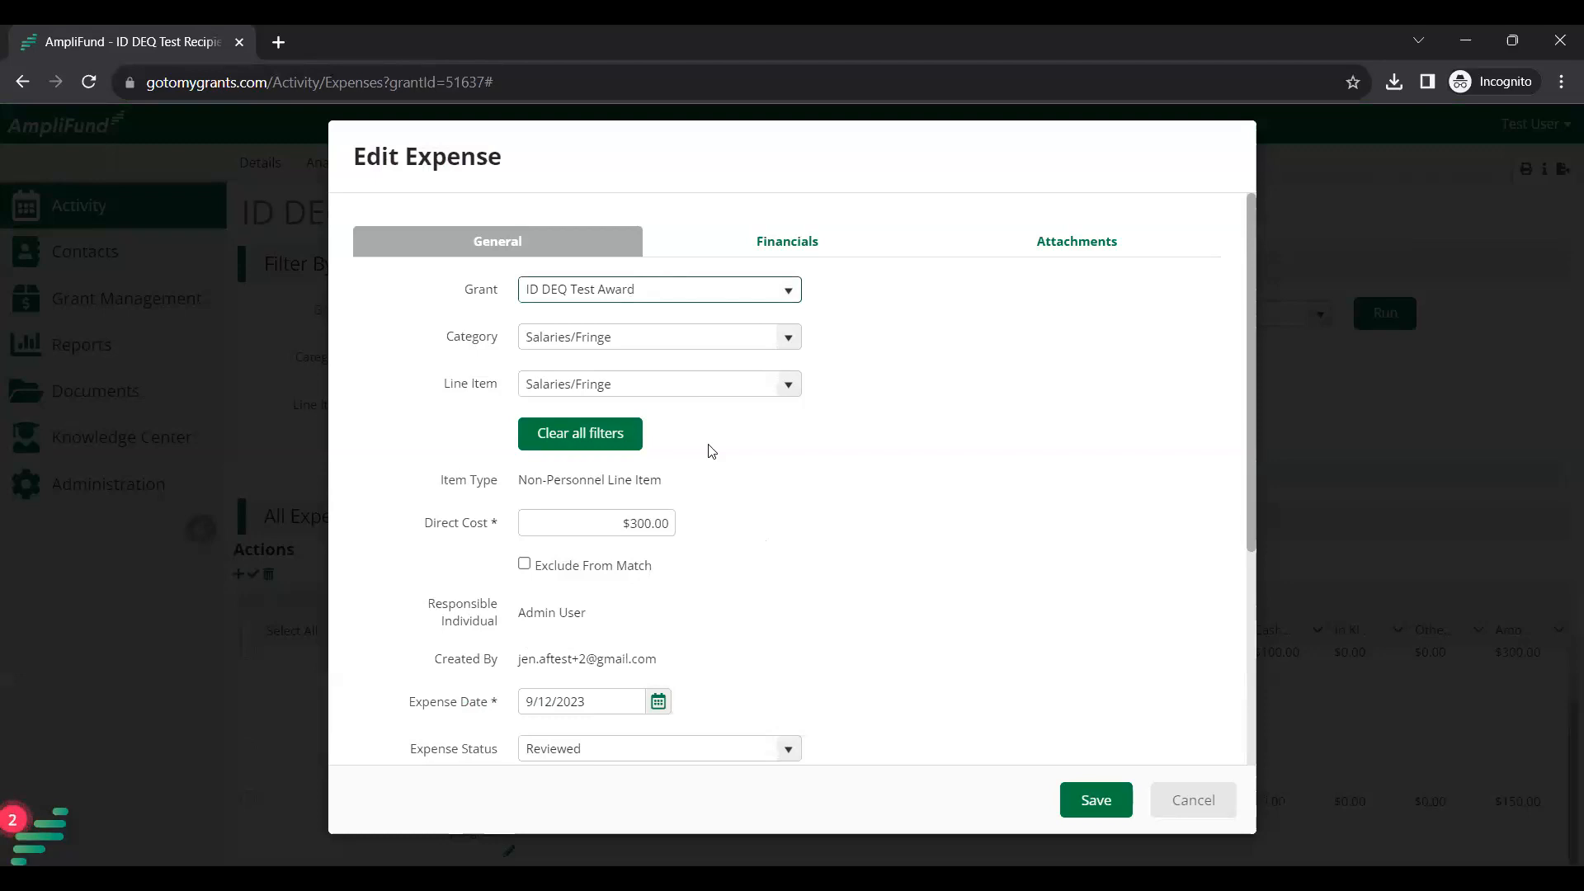
{"action": "left_click", "coordinate": [788, 241]}
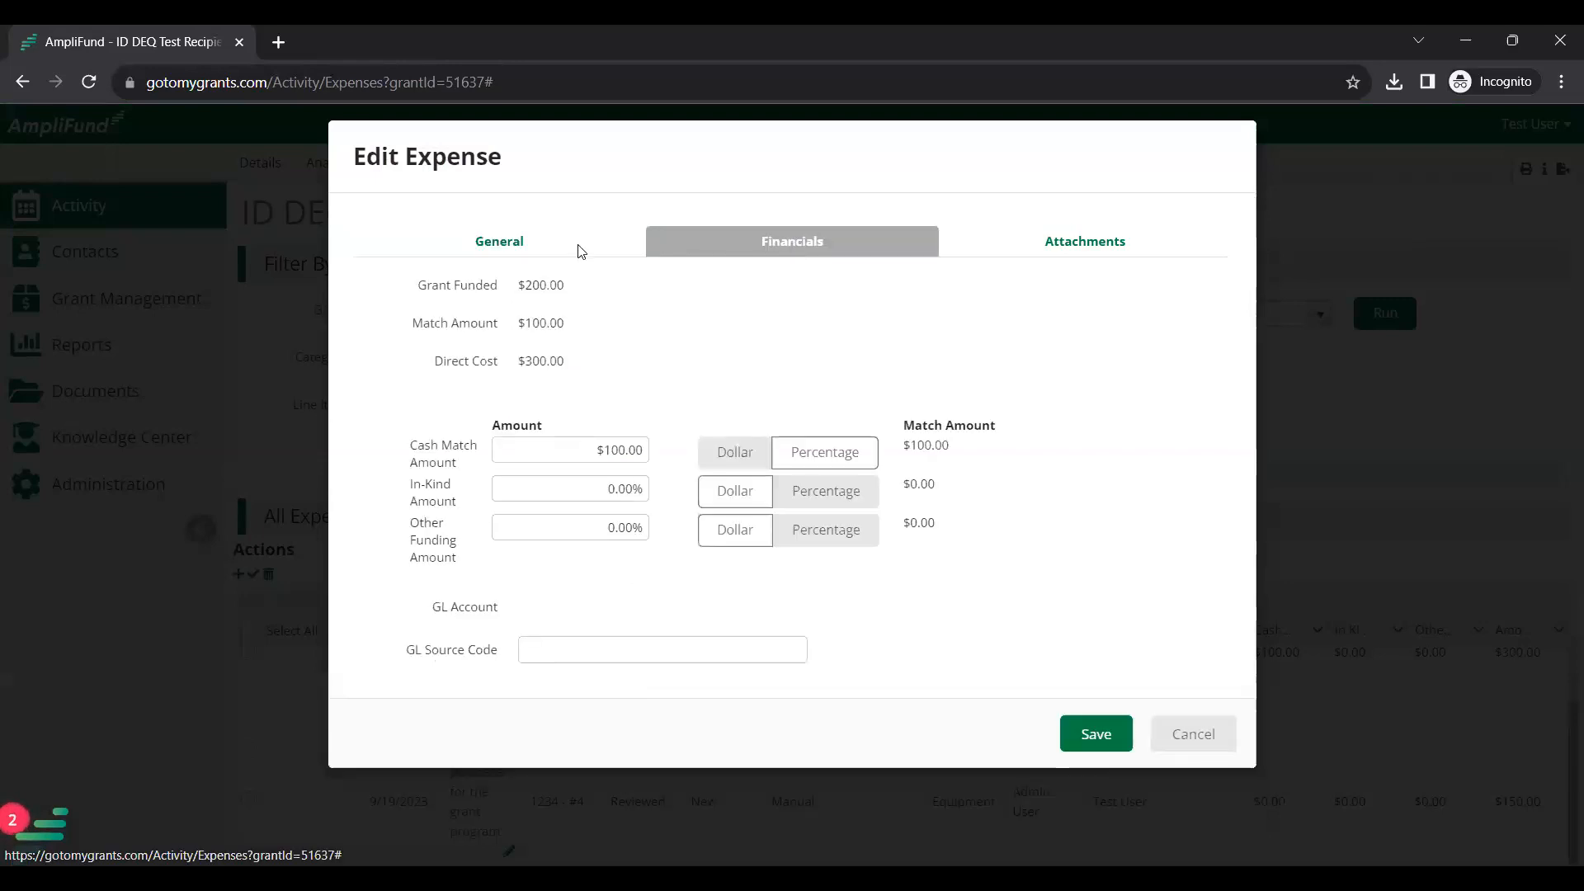
{"action": "double_click", "coordinate": [528, 289]}
{"action": "left_click", "coordinate": [523, 328]}
{"action": "left_click_drag", "start_coordinate": [518, 324], "coordinate": [566, 326]}
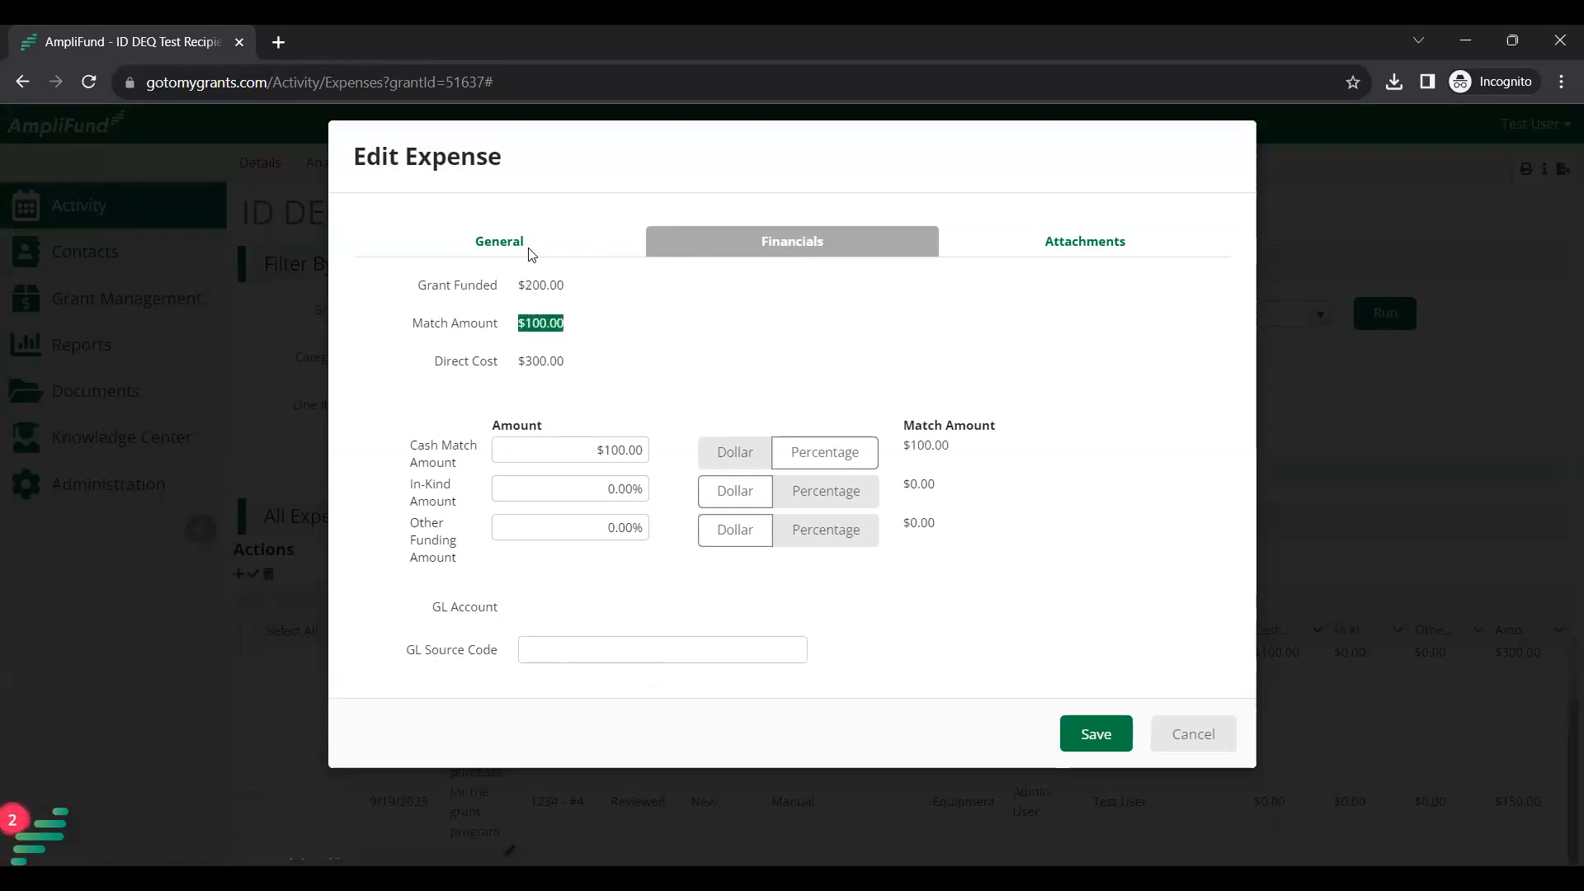
{"action": "left_click", "coordinate": [512, 251]}
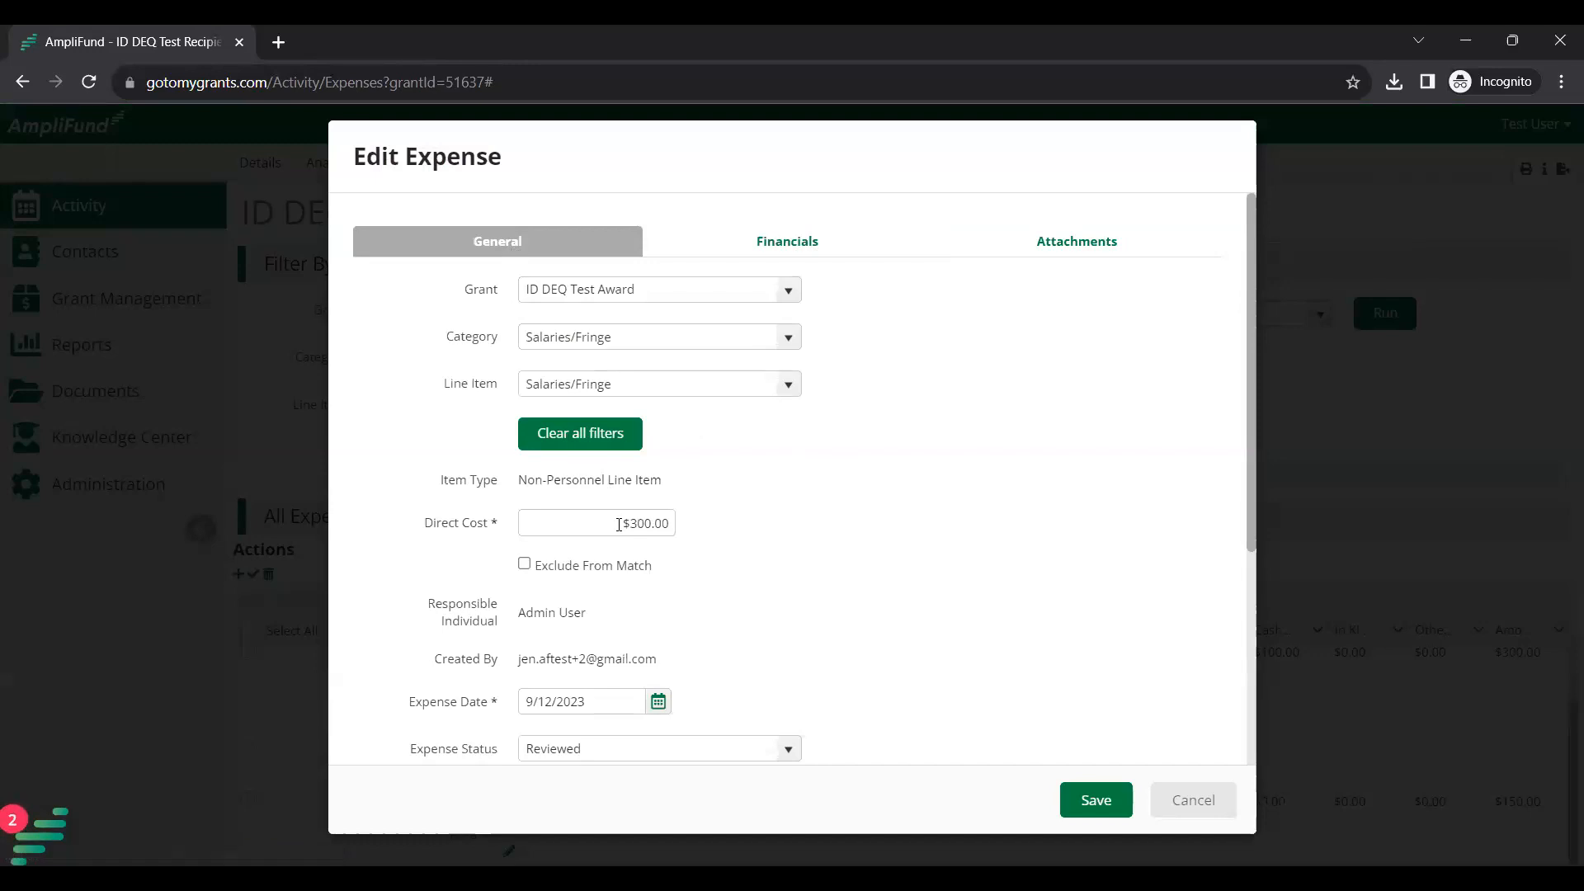
Change the direct cost to $200.00, check the recalculated match, and save the expense.
{"action": "left_click", "coordinate": [672, 523]}
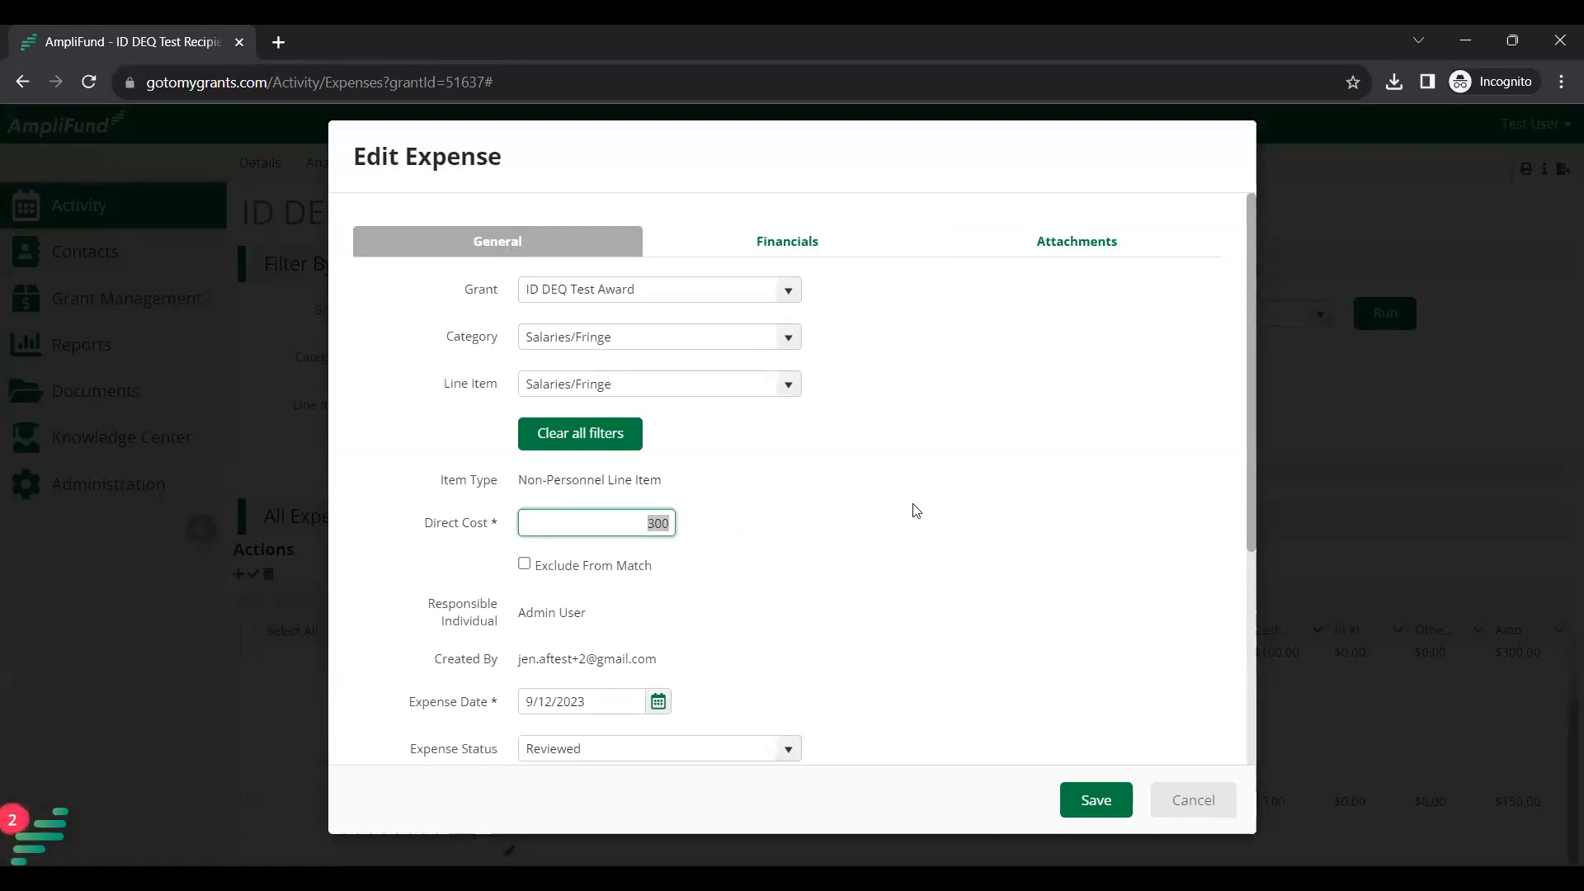
{"action": "type", "text": "200"}
{"action": "left_click", "coordinate": [913, 510]}
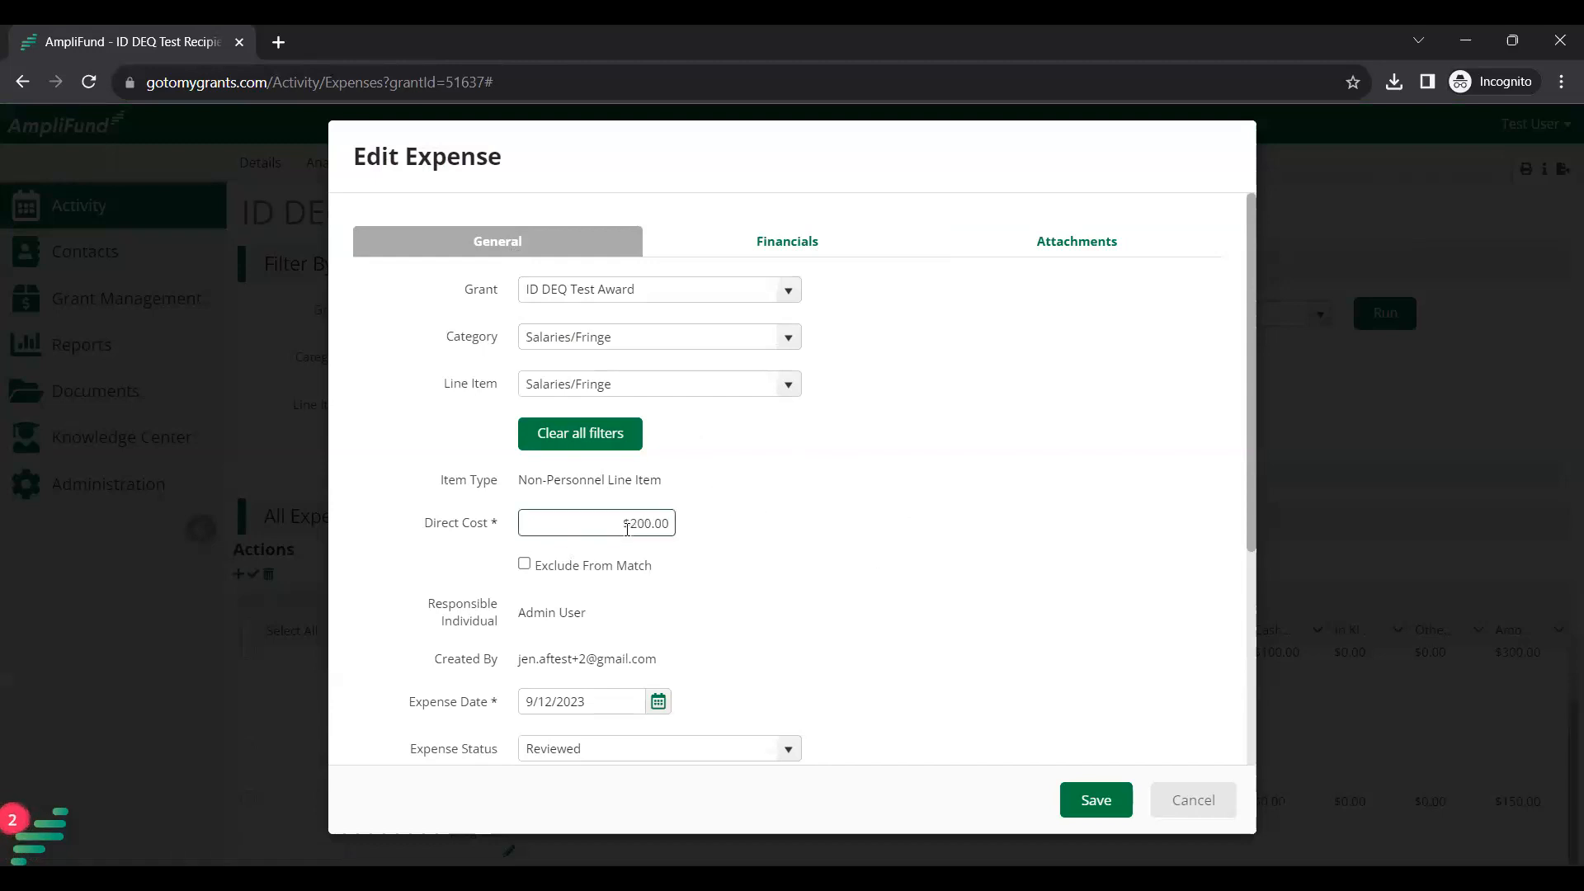
{"action": "left_click", "coordinate": [786, 246]}
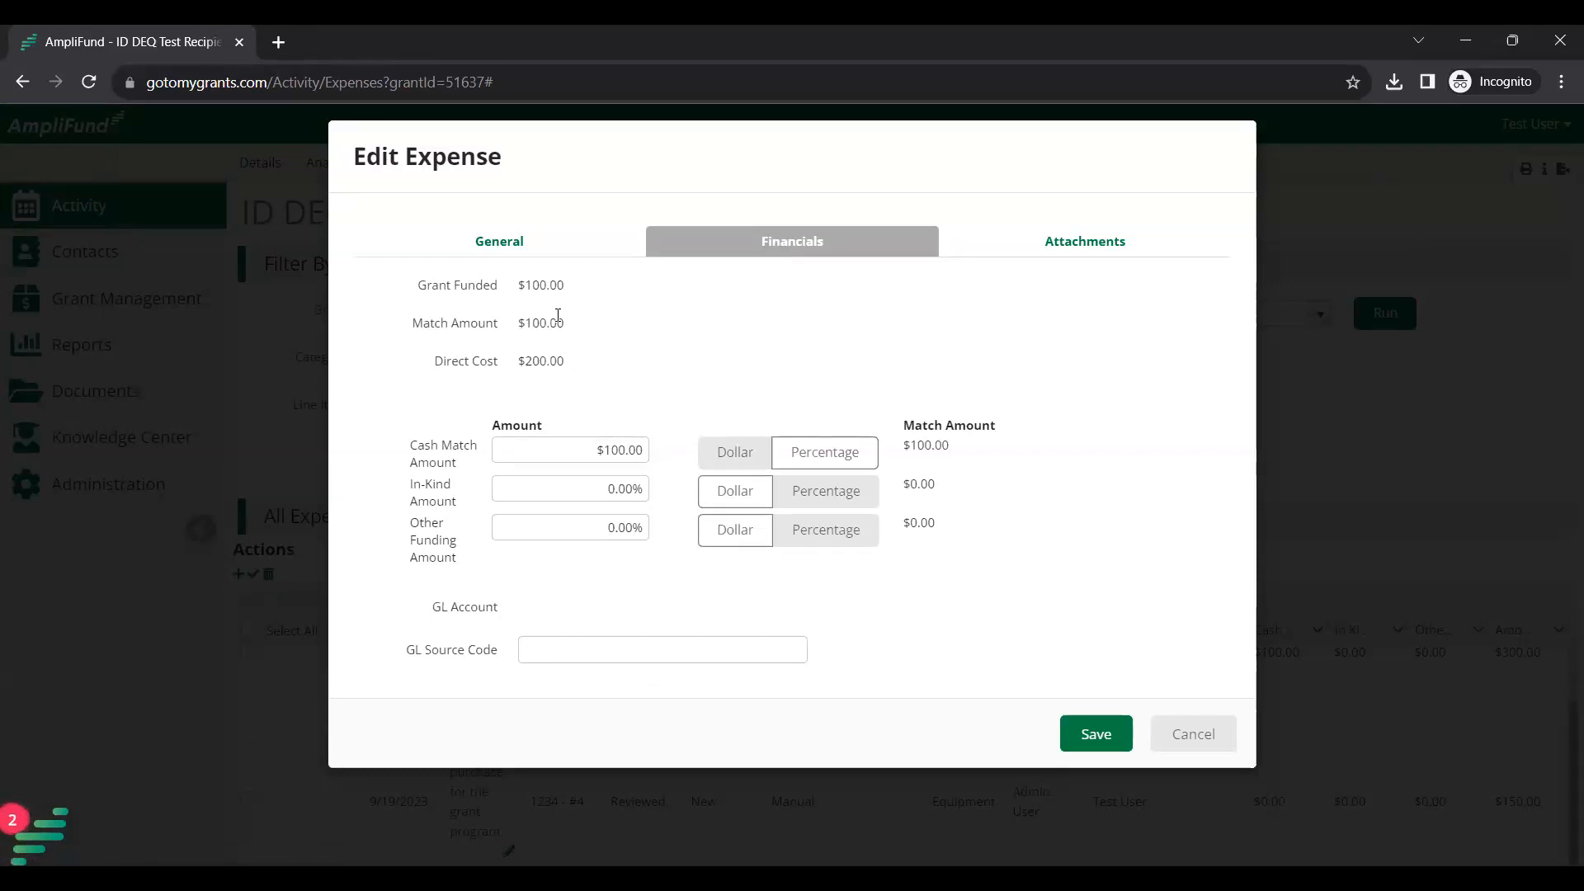
{"action": "left_click", "coordinate": [512, 248]}
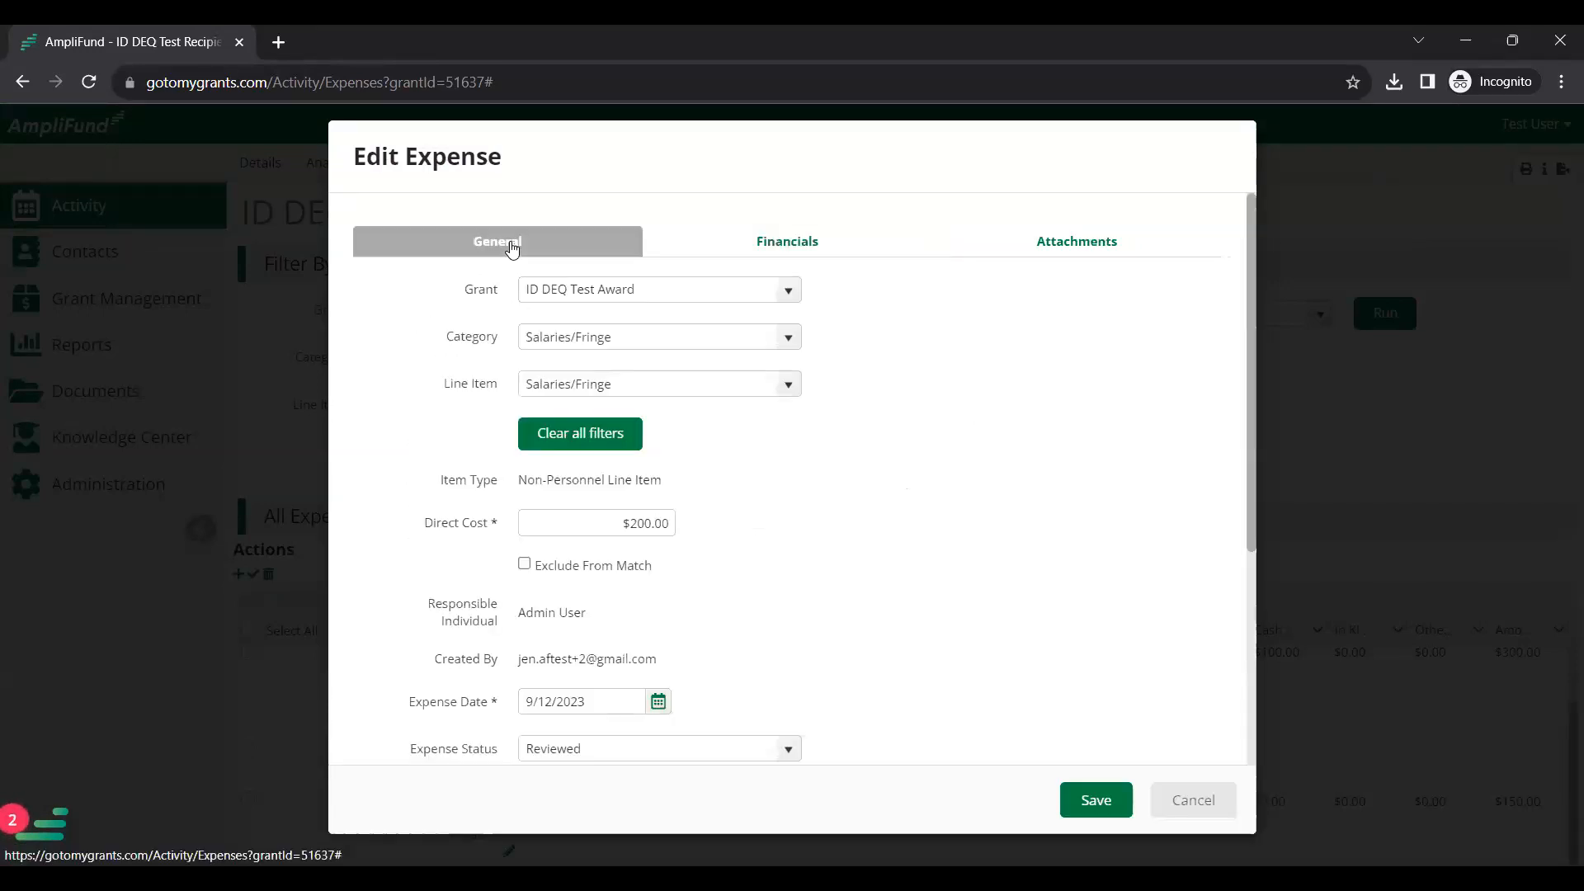
{"action": "left_click", "coordinate": [1078, 794]}
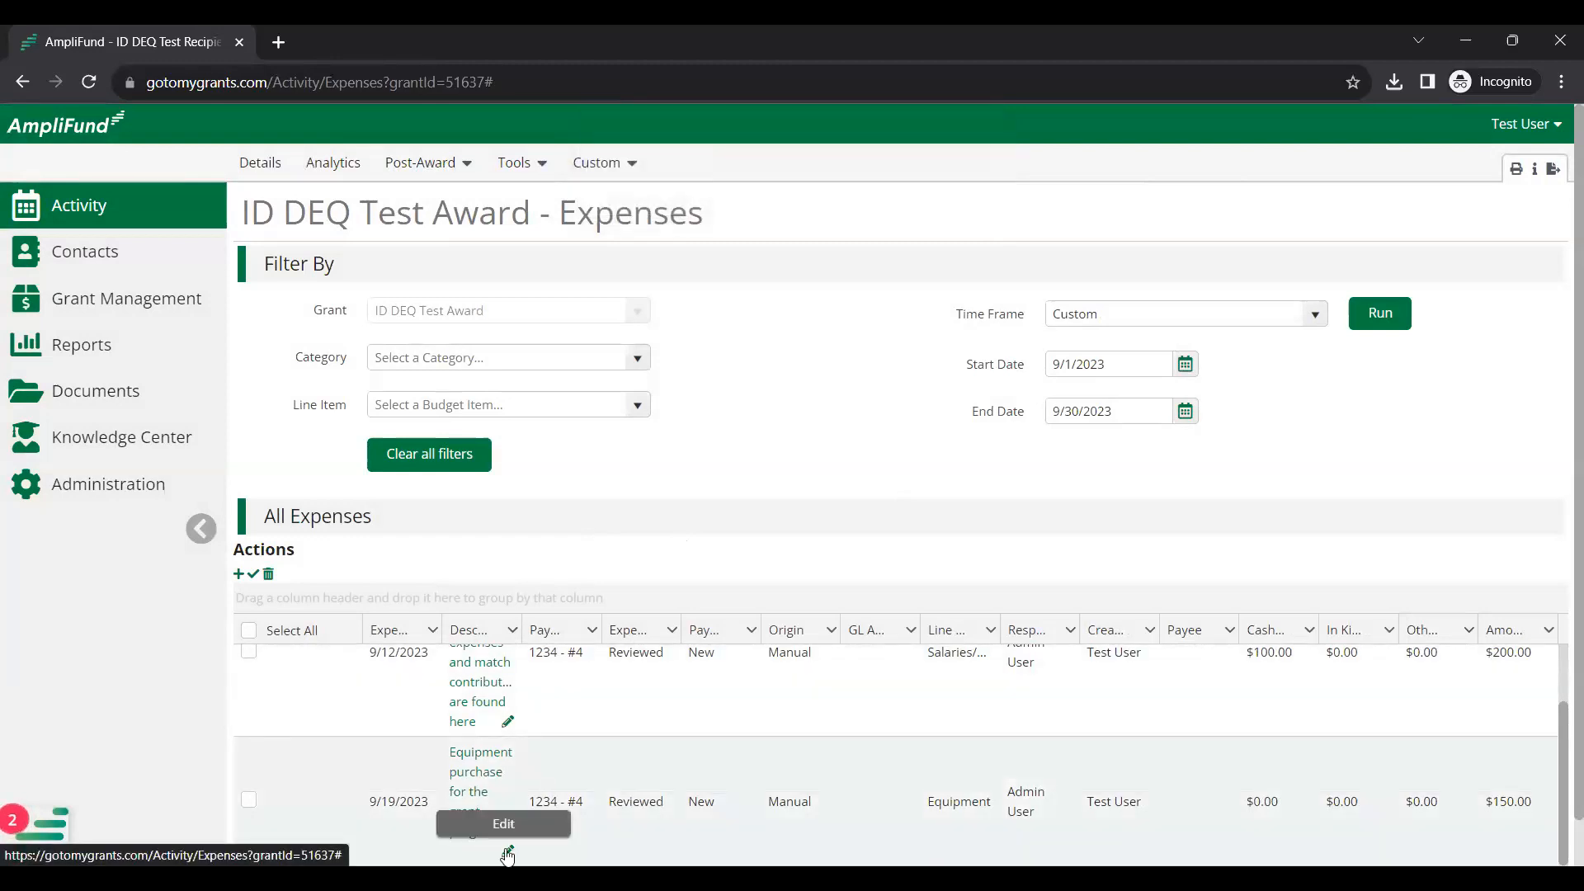
{"action": "left_click", "coordinate": [508, 854]}
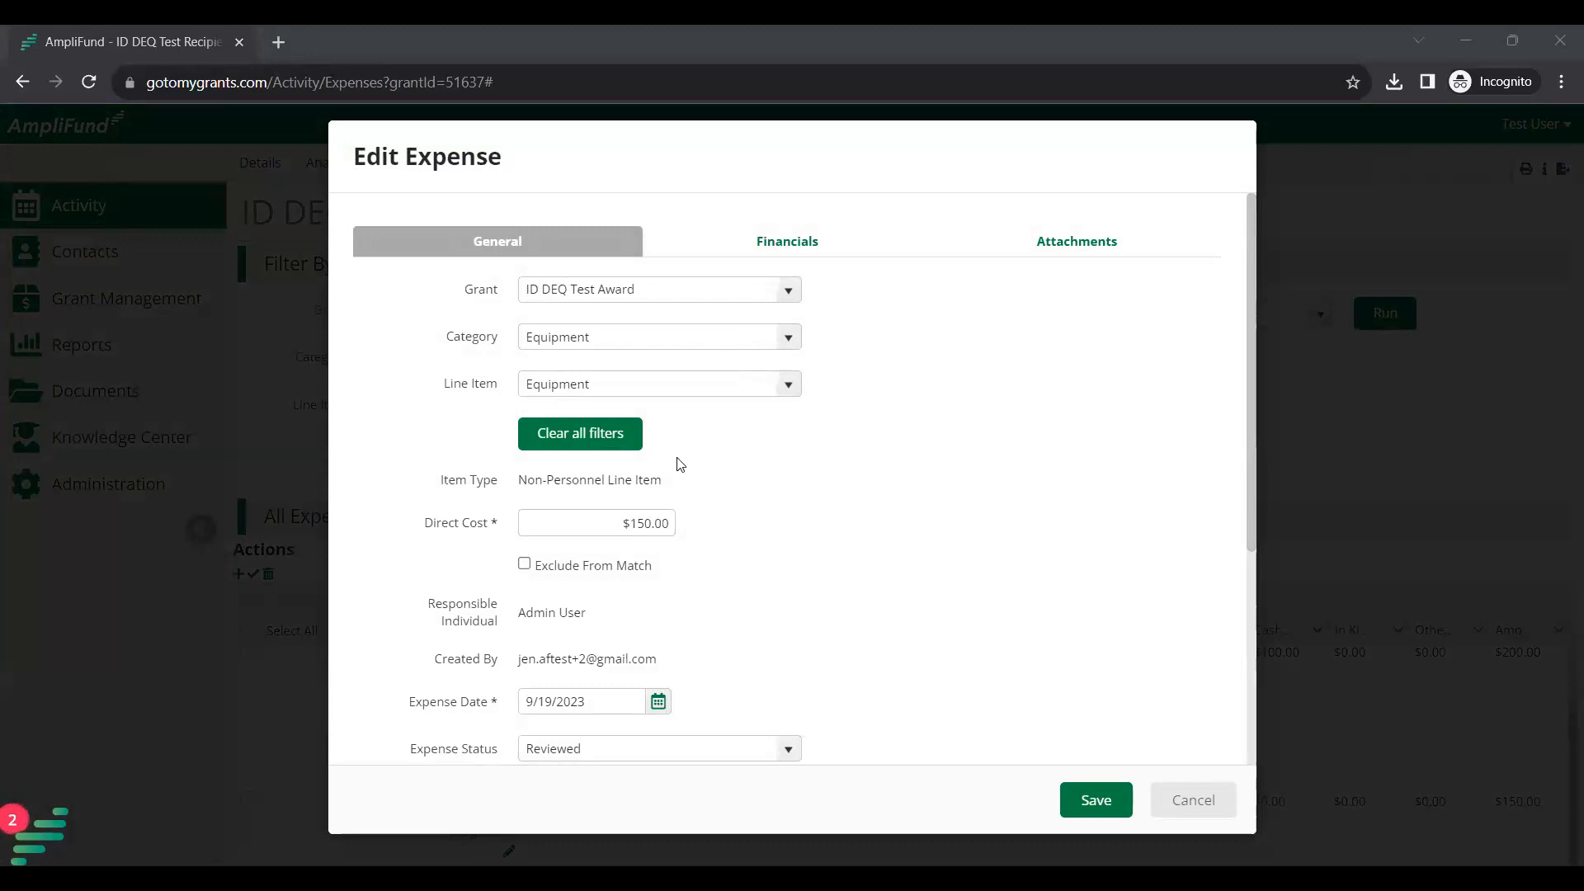
{"action": "left_click", "coordinate": [1181, 807]}
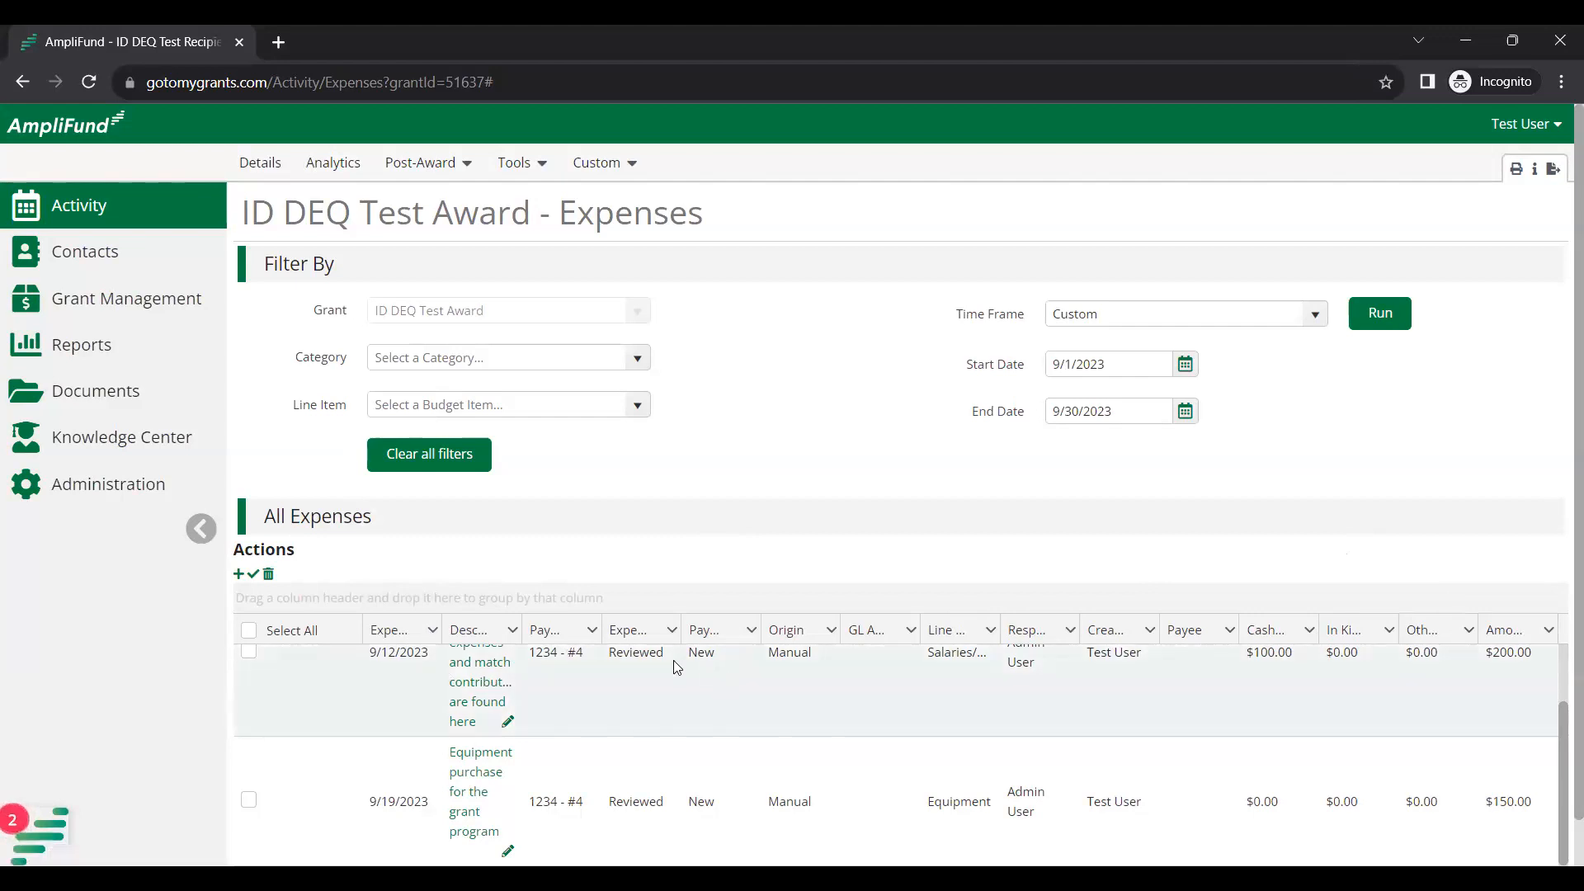
Hide GL Account, Responsible Individual and Payee; show Budget Category, Total Budgeted, Total Expensed, Total Remaining.
{"action": "left_click", "coordinate": [434, 635]}
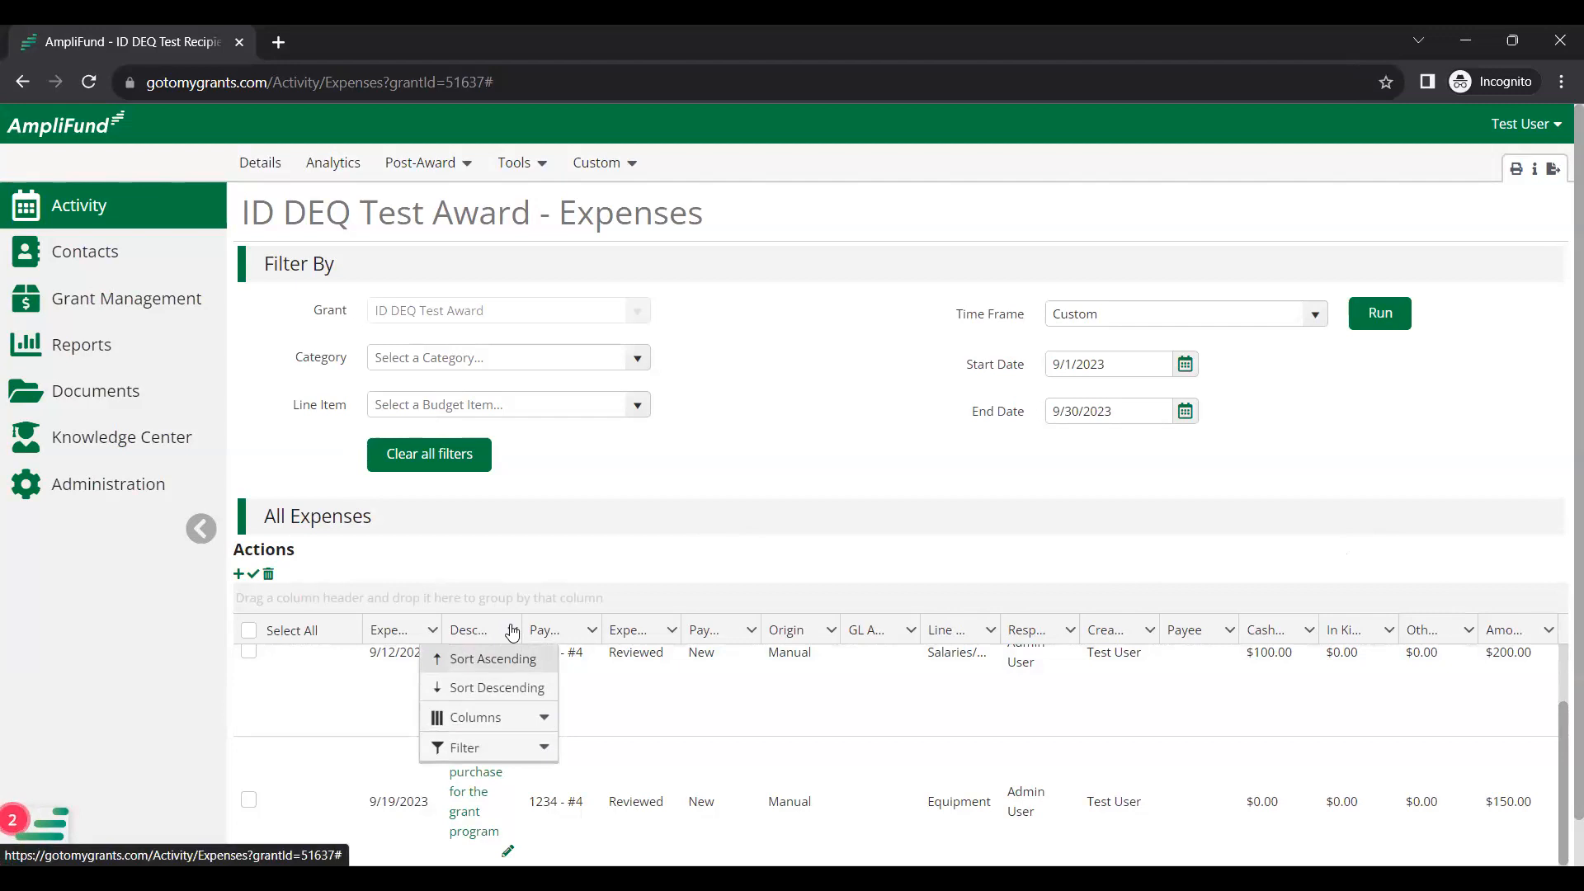
{"action": "mouse_move", "coordinate": [495, 718]}
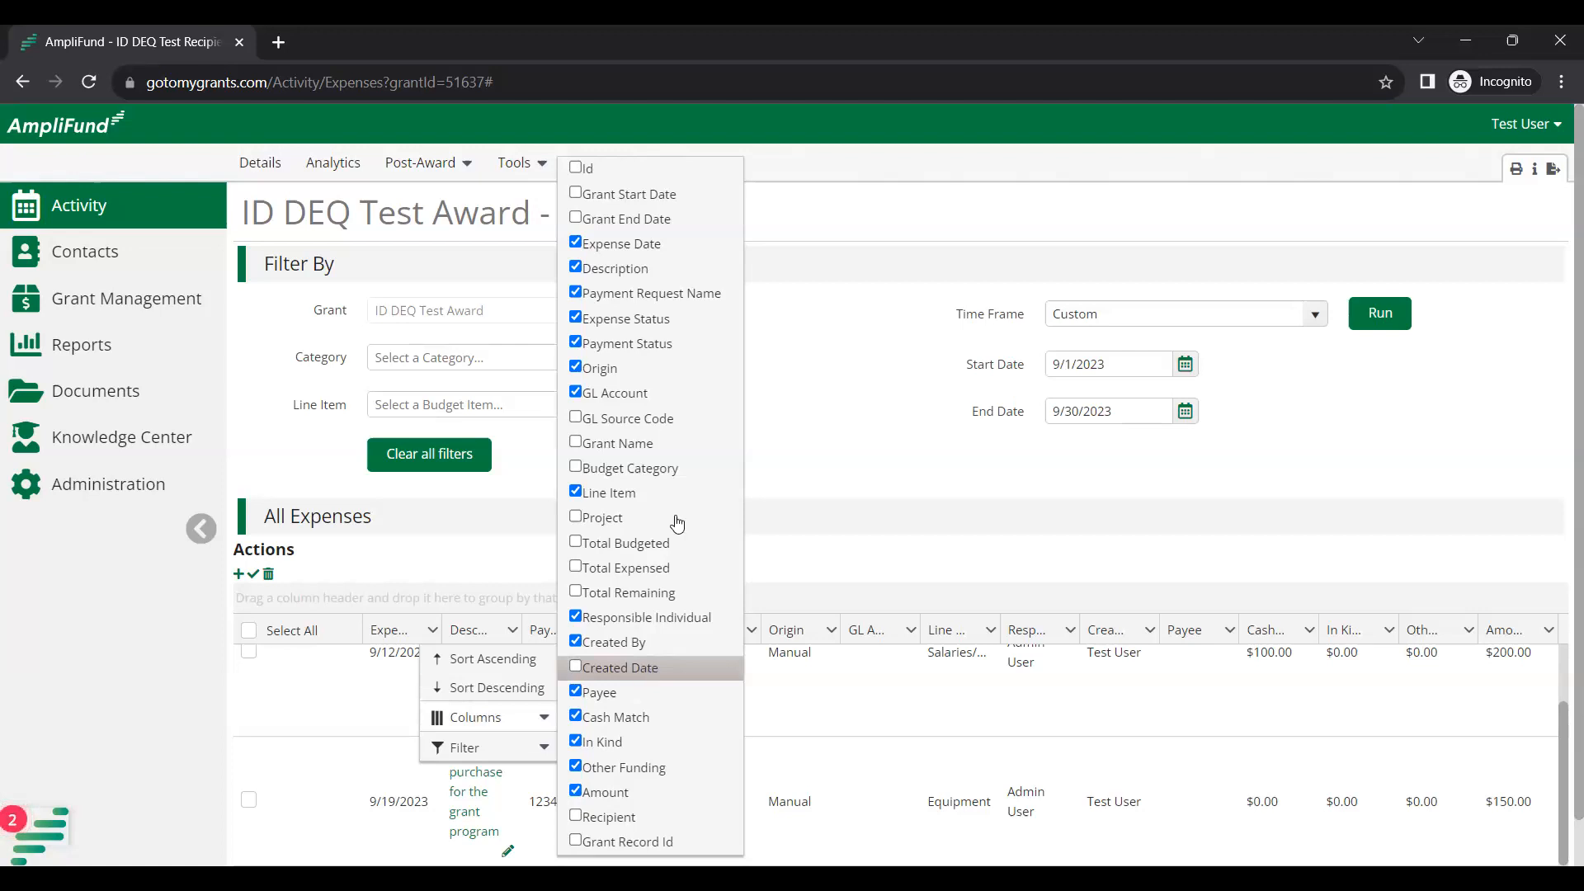
{"action": "left_click", "coordinate": [635, 401]}
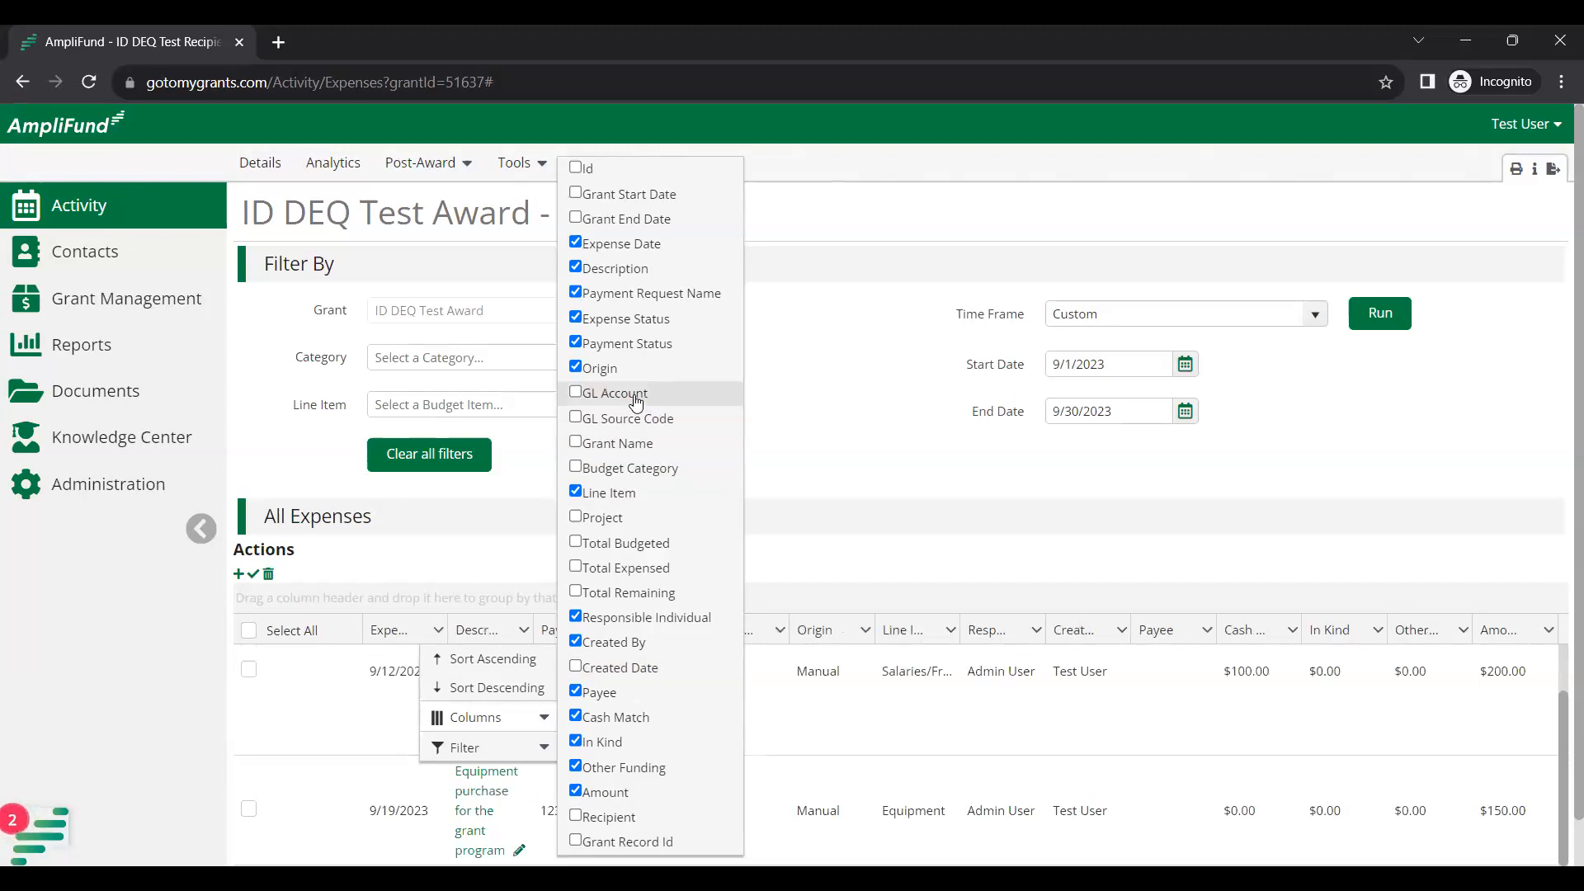
{"action": "left_click", "coordinate": [629, 469]}
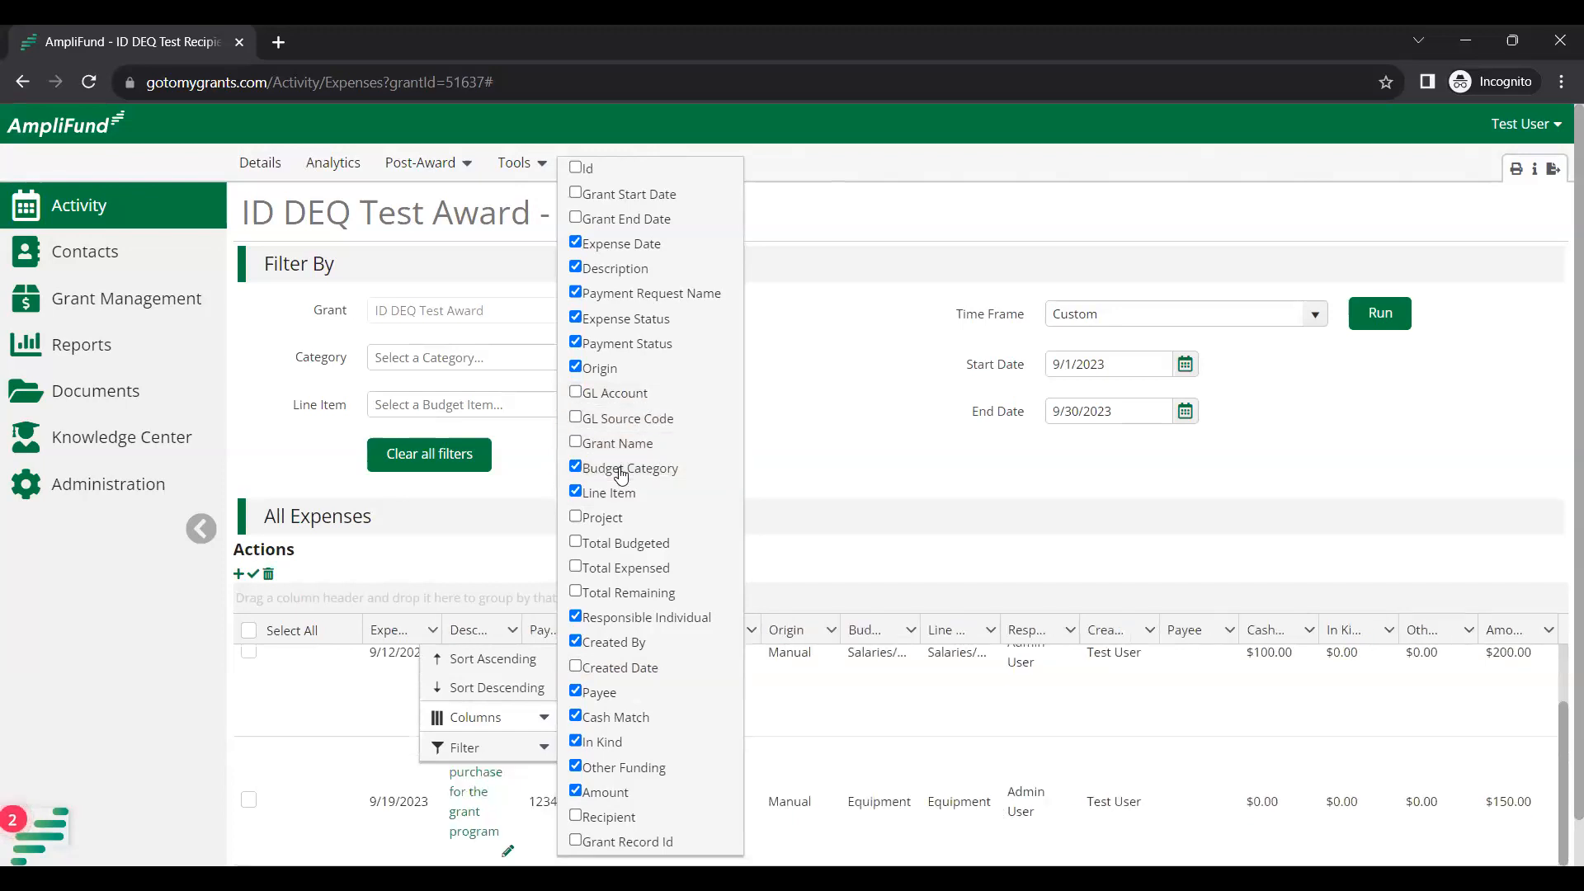
{"action": "left_click", "coordinate": [628, 545]}
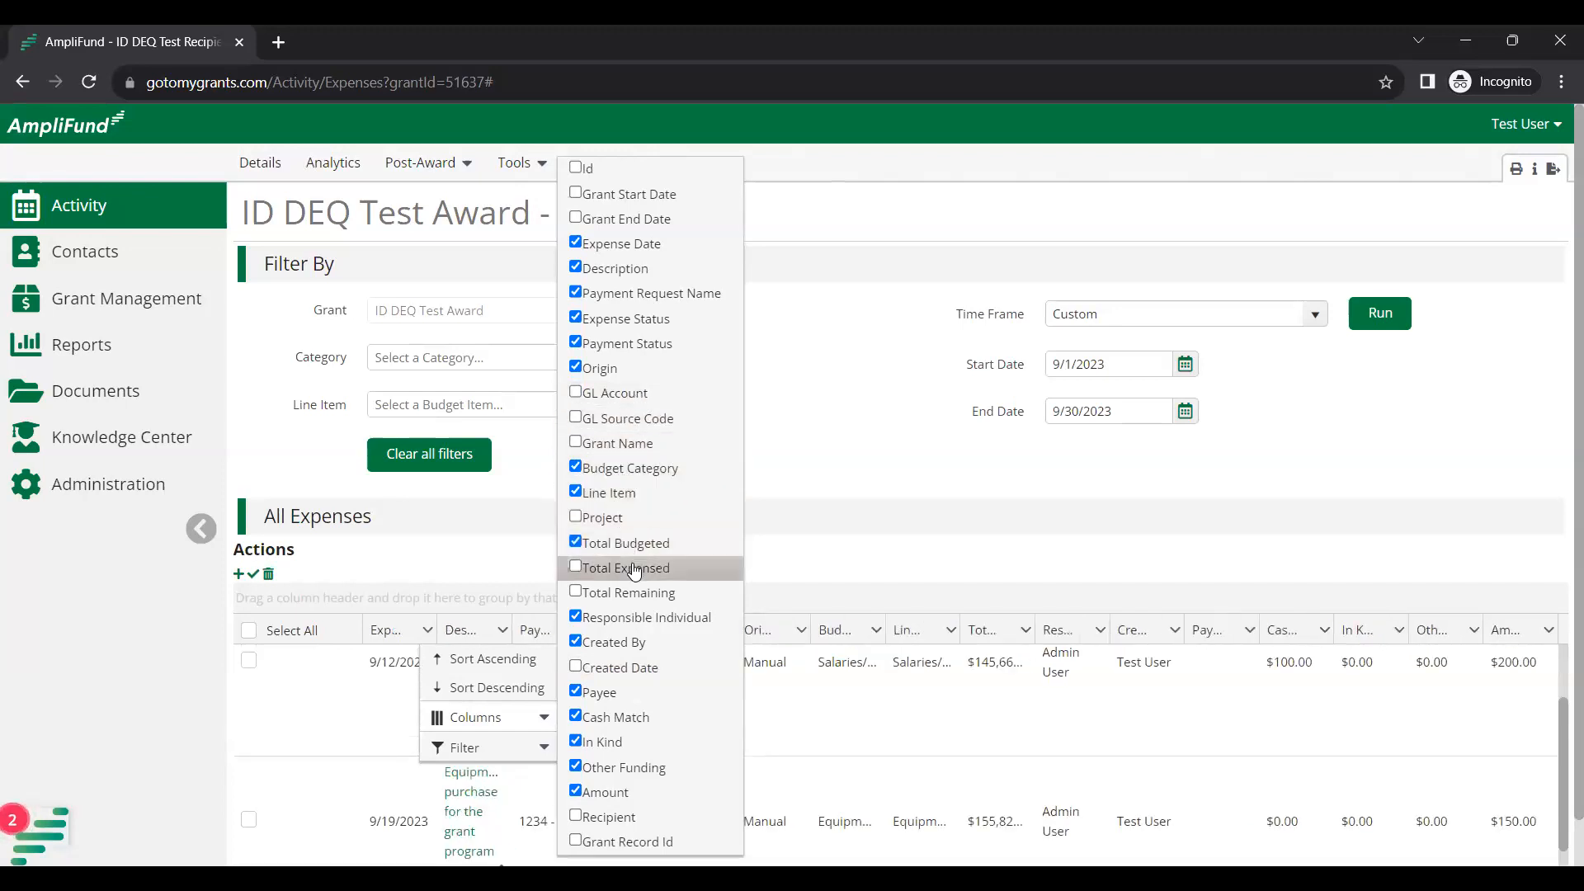
{"action": "left_click", "coordinate": [634, 569]}
{"action": "left_click", "coordinate": [634, 593]}
{"action": "left_click", "coordinate": [634, 619]}
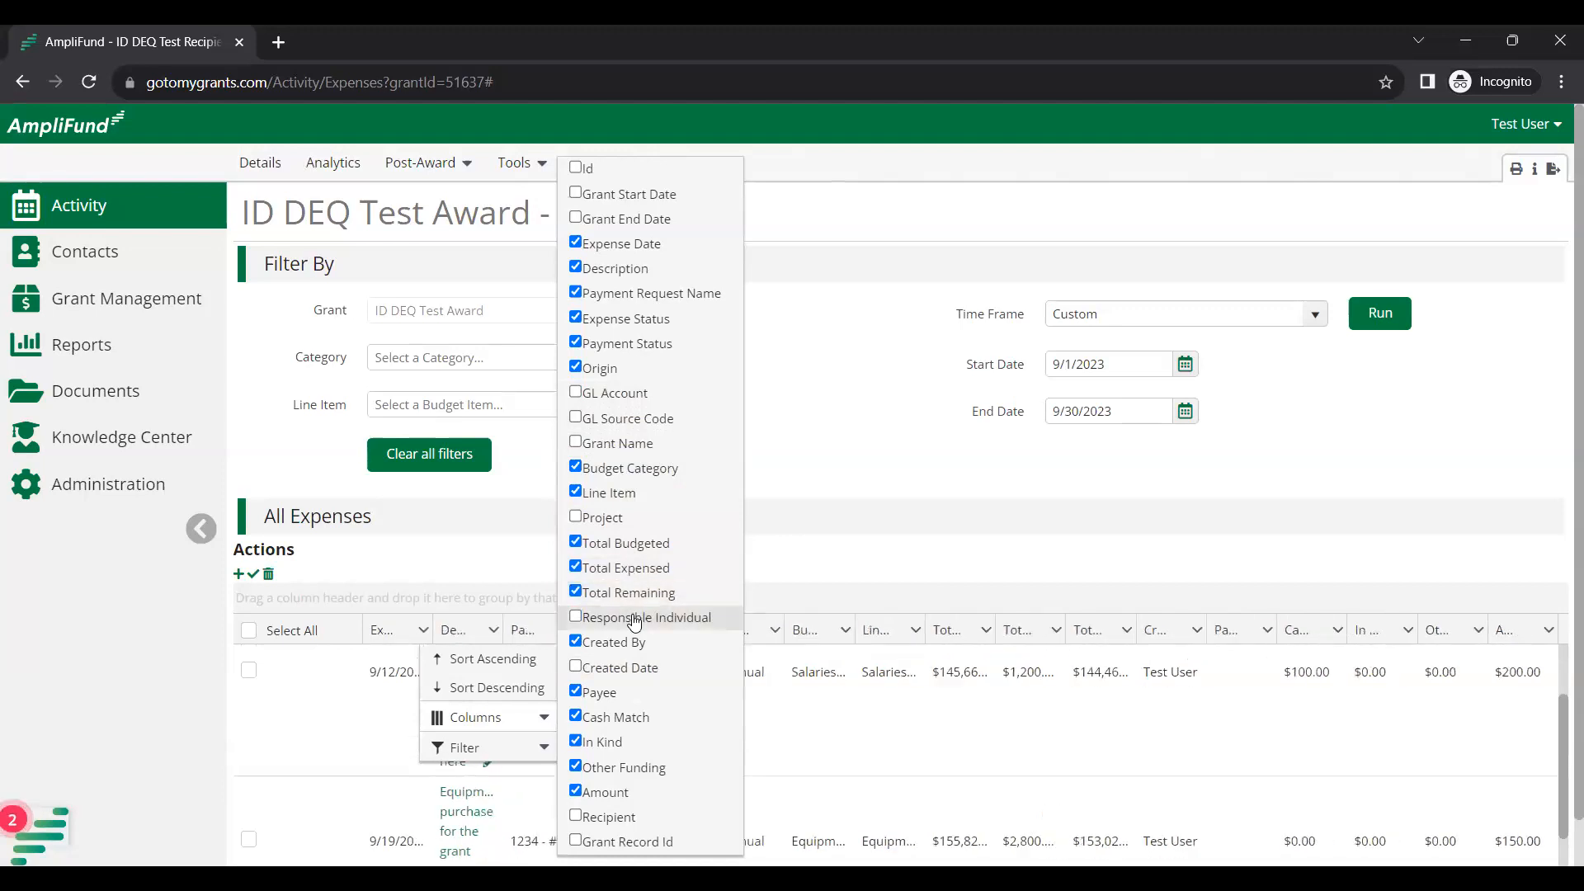
{"action": "left_click", "coordinate": [605, 694]}
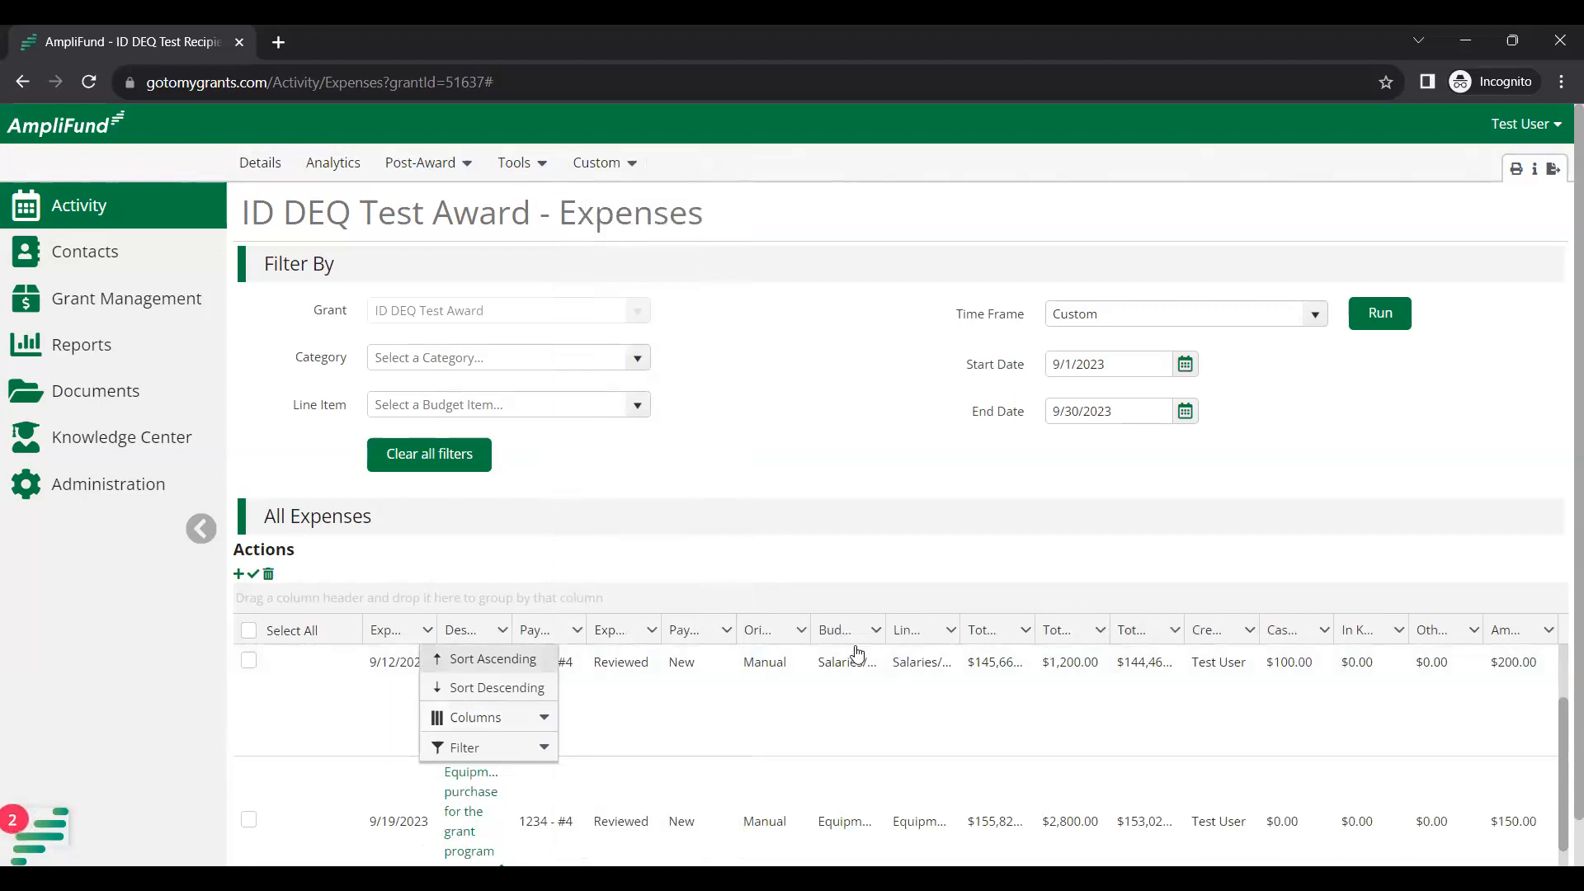
Close the column menu and go to Post-Award > Cash Flow > Payment Requests.
{"action": "left_click", "coordinate": [808, 555]}
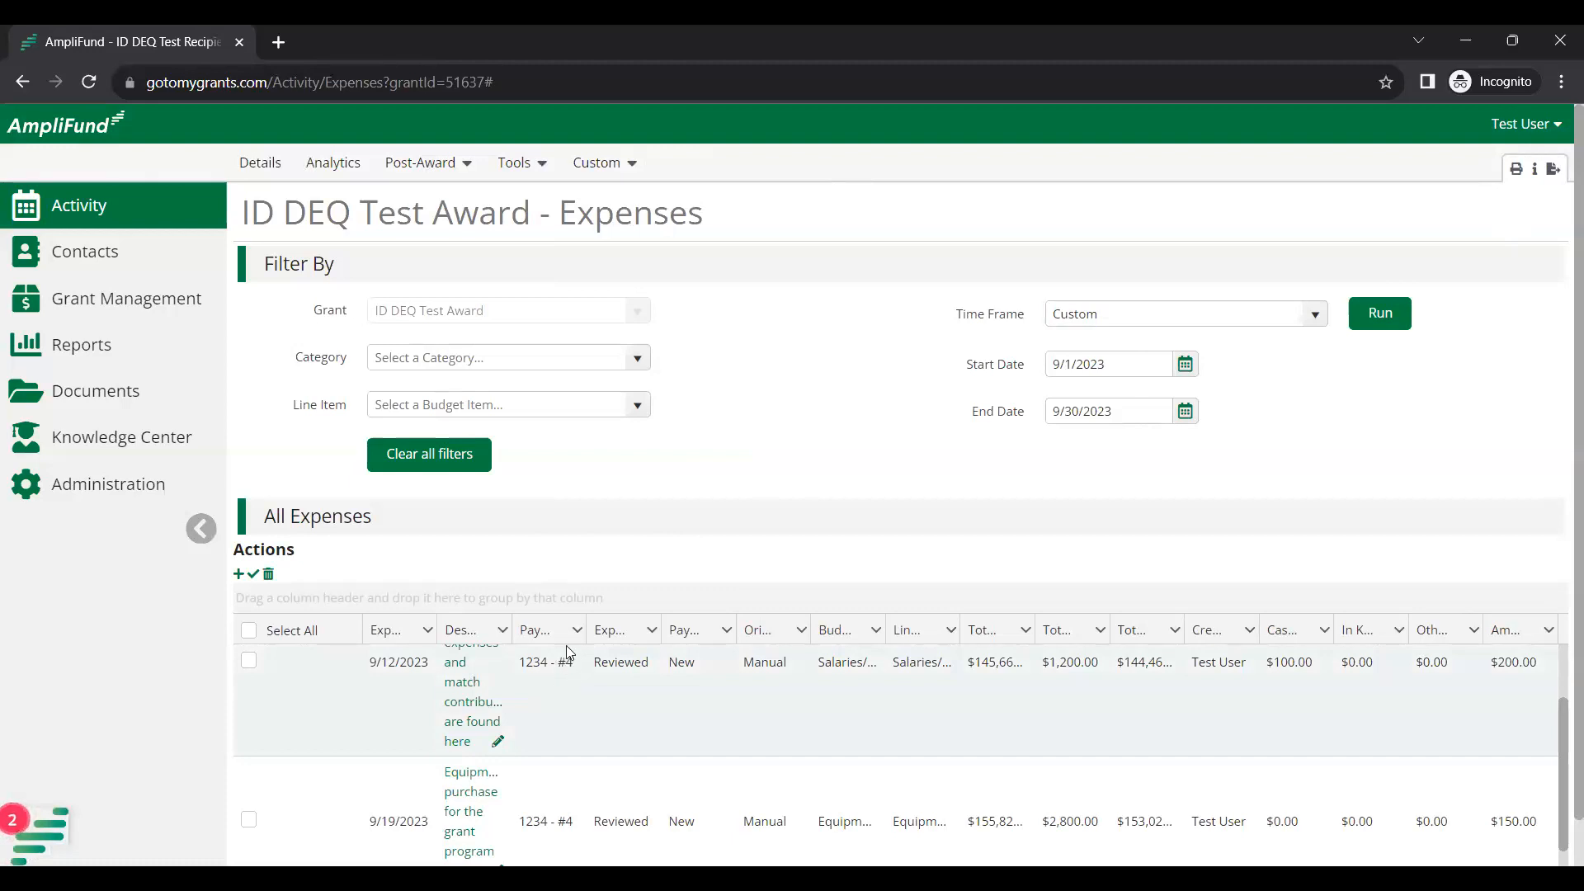
{"action": "left_click", "coordinate": [462, 164]}
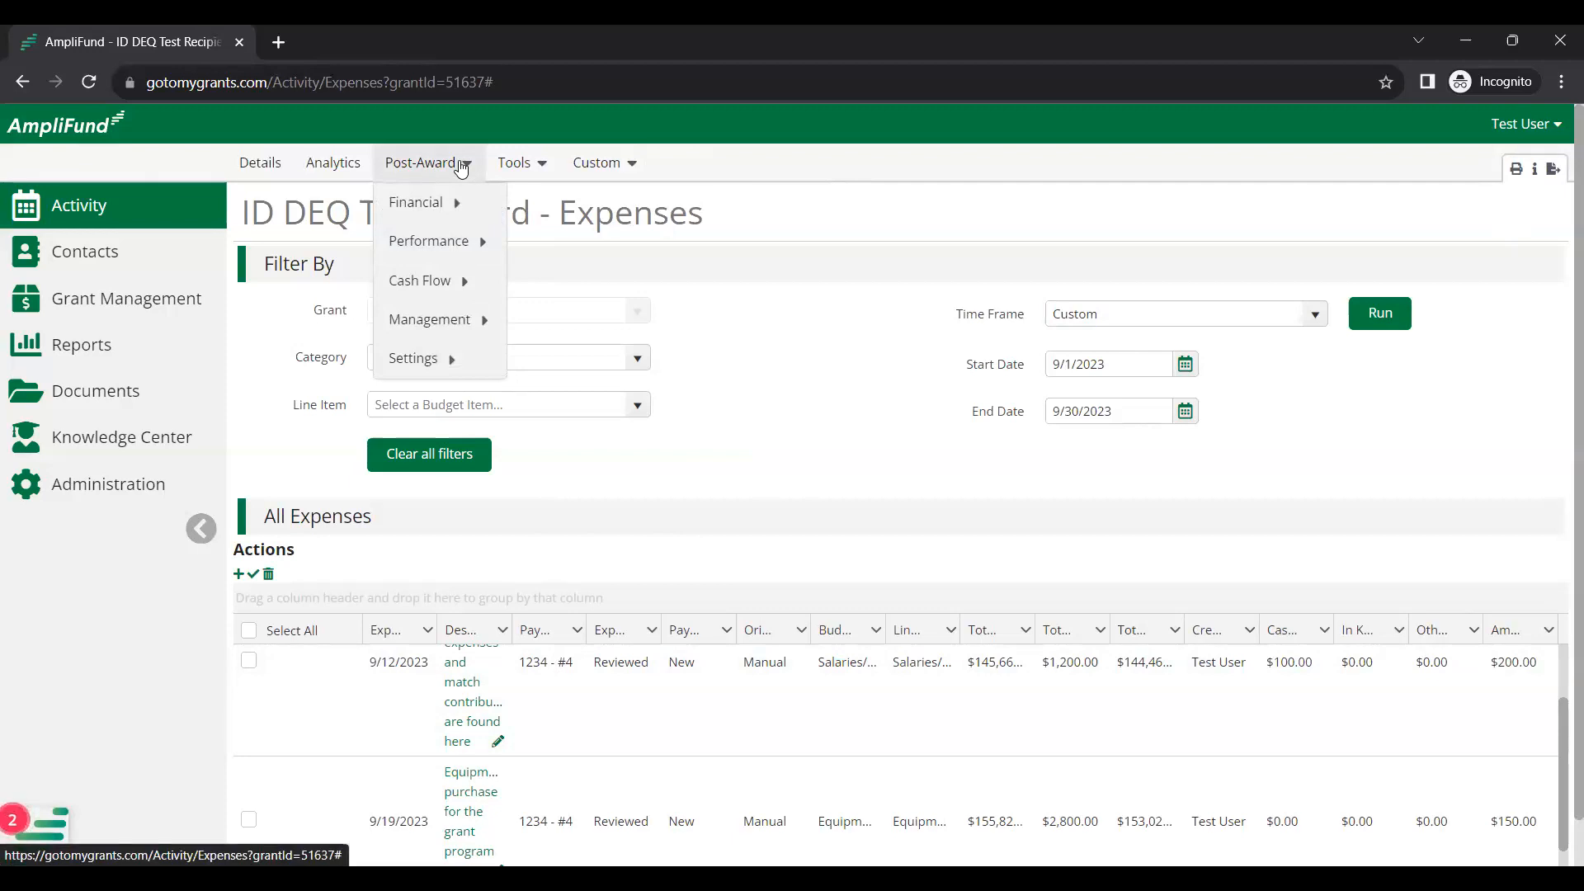
{"action": "mouse_move", "coordinate": [451, 298]}
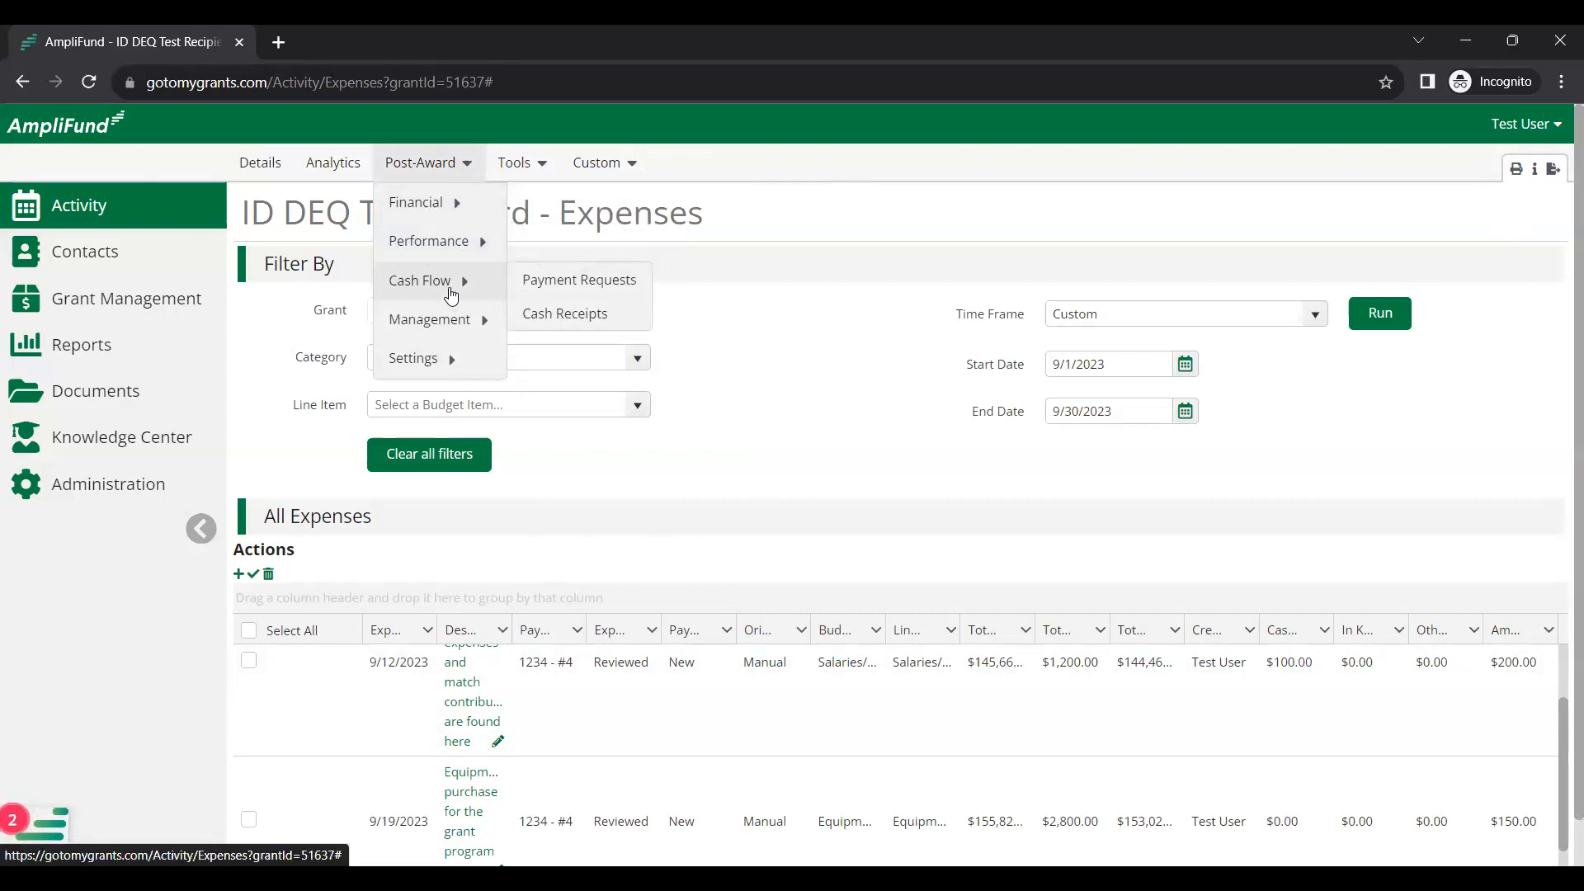
{"action": "left_click", "coordinate": [576, 283]}
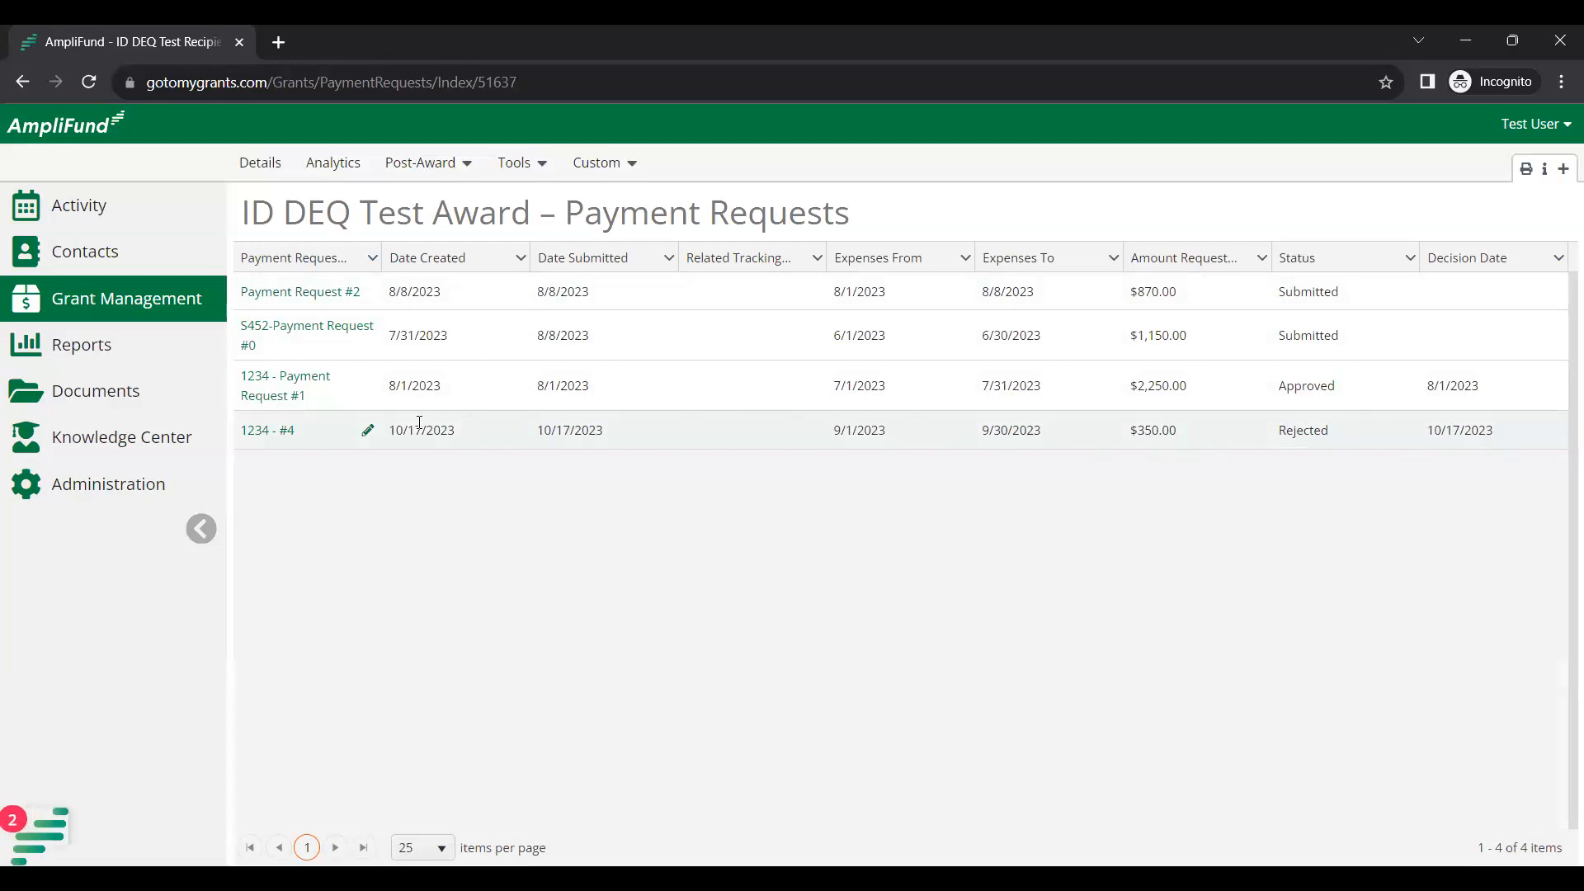
Edit request 1234 - #4 and check Financial Detail: $200.00 Salaries/Fringe, $100.00 match, $250.00 grant-funded.
{"action": "left_click", "coordinate": [367, 430]}
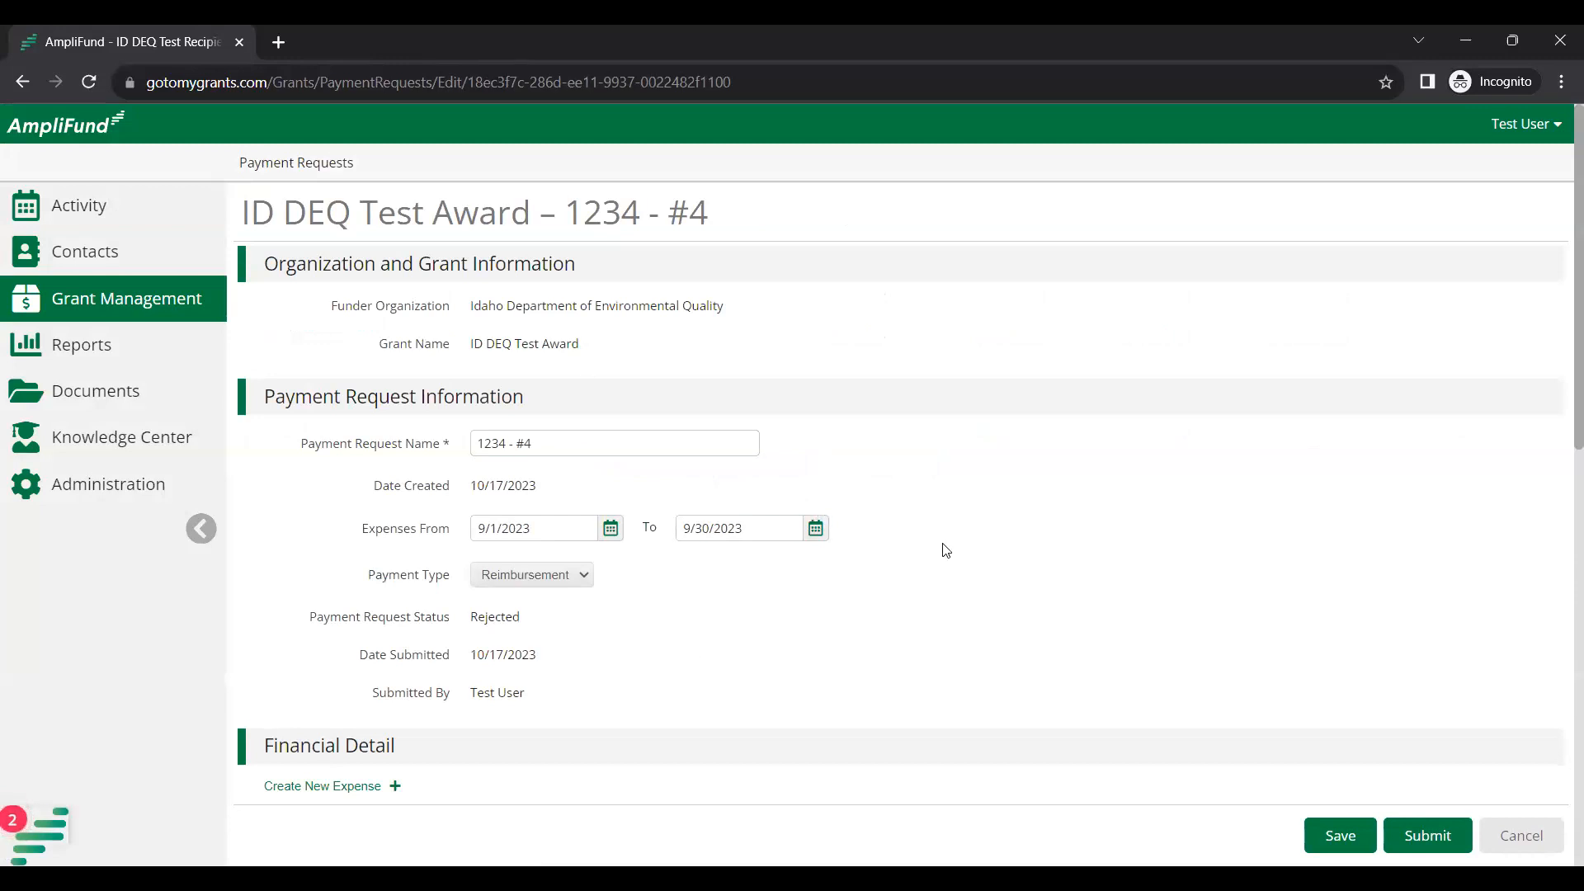
{"action": "scroll", "coordinate": [941, 545], "scroll_direction": "down", "scroll_amount": 1}
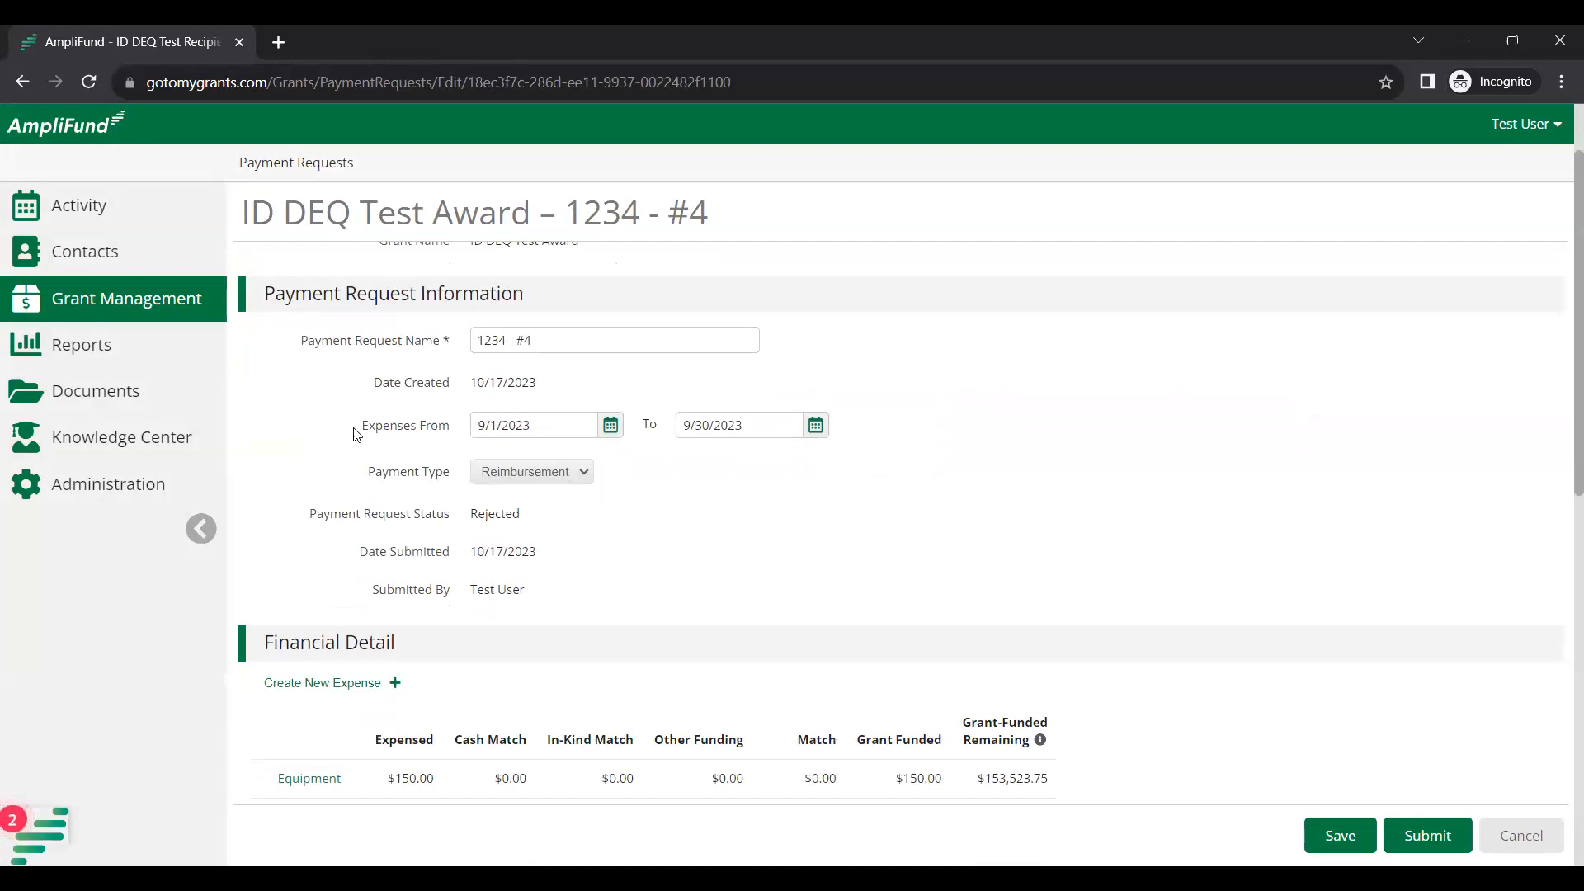
{"action": "scroll", "coordinate": [763, 529], "scroll_direction": "down", "scroll_amount": 1}
{"action": "scroll", "coordinate": [759, 528], "scroll_direction": "down", "scroll_amount": 1}
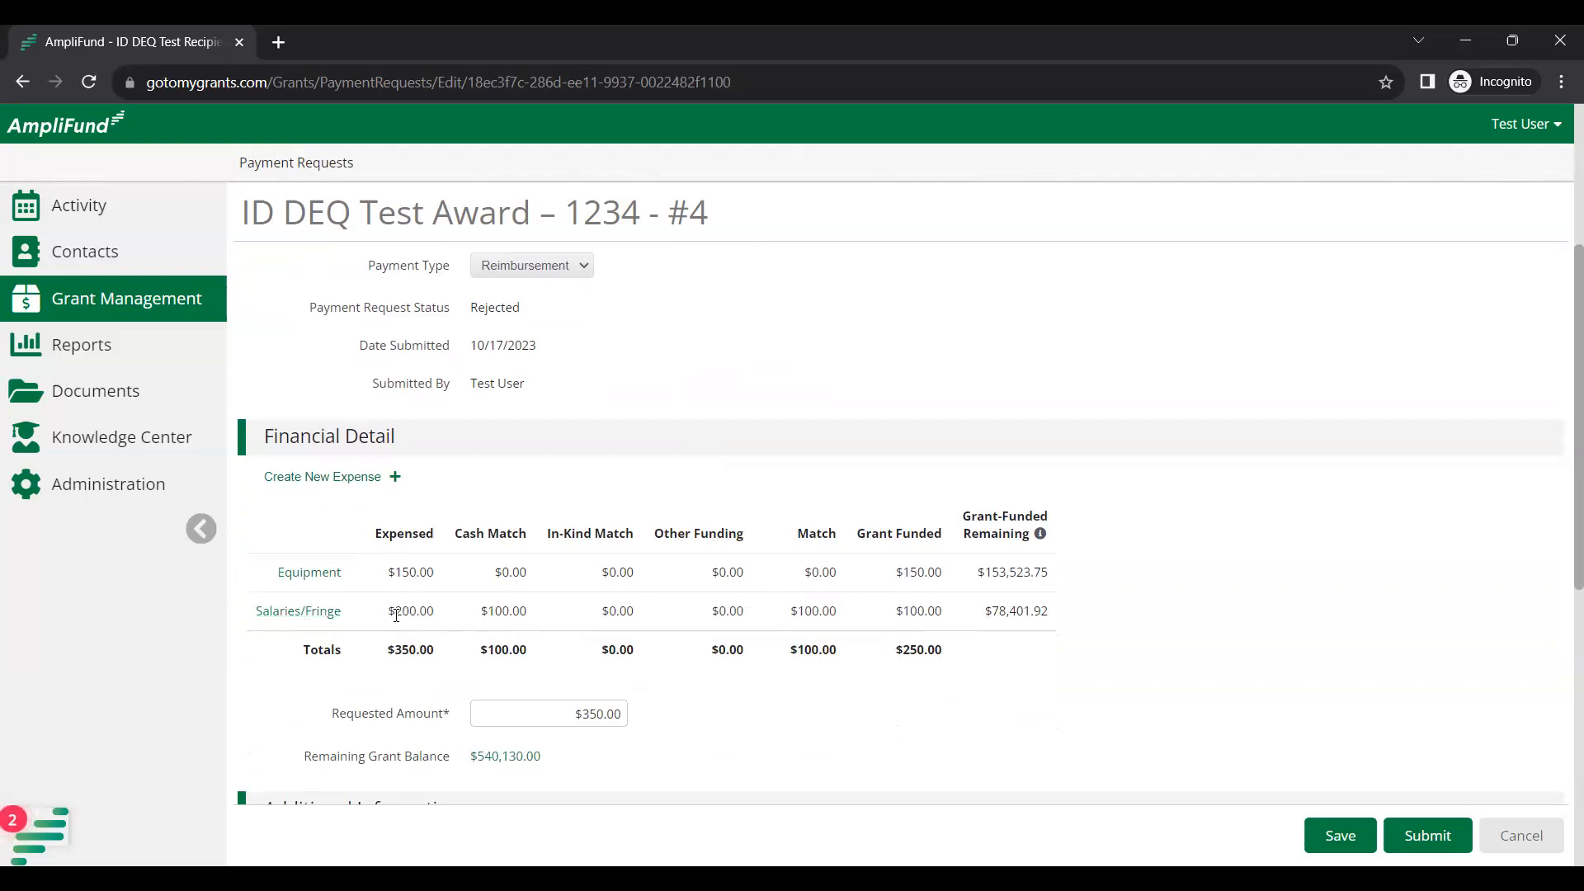
{"action": "left_click_drag", "start_coordinate": [395, 615], "coordinate": [468, 618]}
{"action": "left_click_drag", "start_coordinate": [850, 615], "coordinate": [779, 619]}
{"action": "left_click", "coordinate": [873, 678]}
{"action": "left_click_drag", "start_coordinate": [949, 652], "coordinate": [896, 653]}
Enter $250.00 as the Requested Amount and scroll down to Additional Information.
{"action": "left_click", "coordinate": [570, 714]}
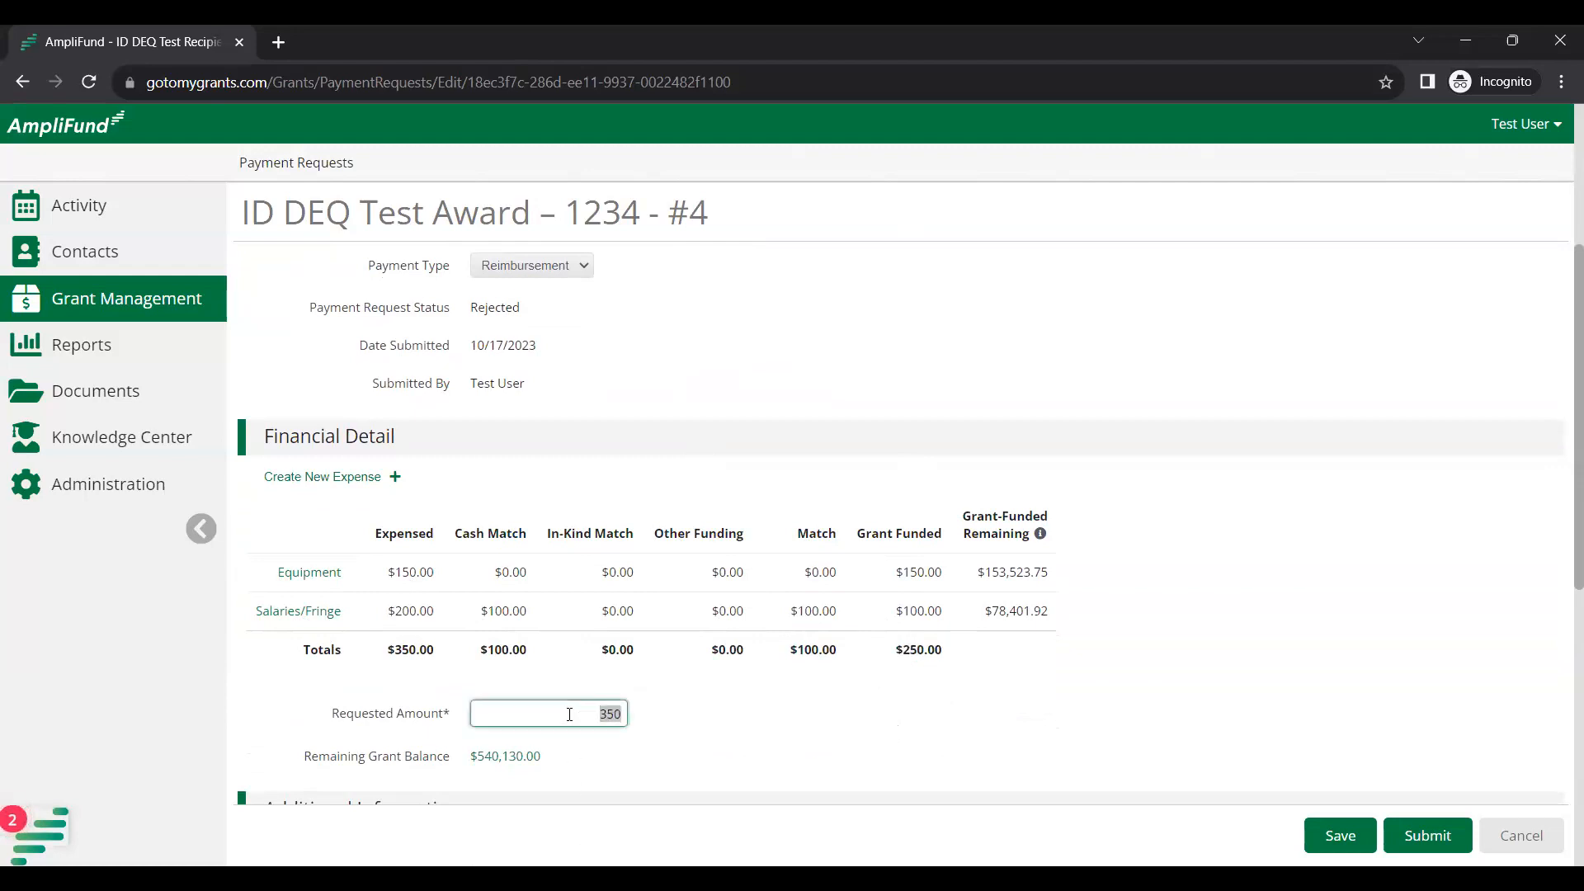
{"action": "type", "text": "250"}
{"action": "left_click", "coordinate": [710, 711]}
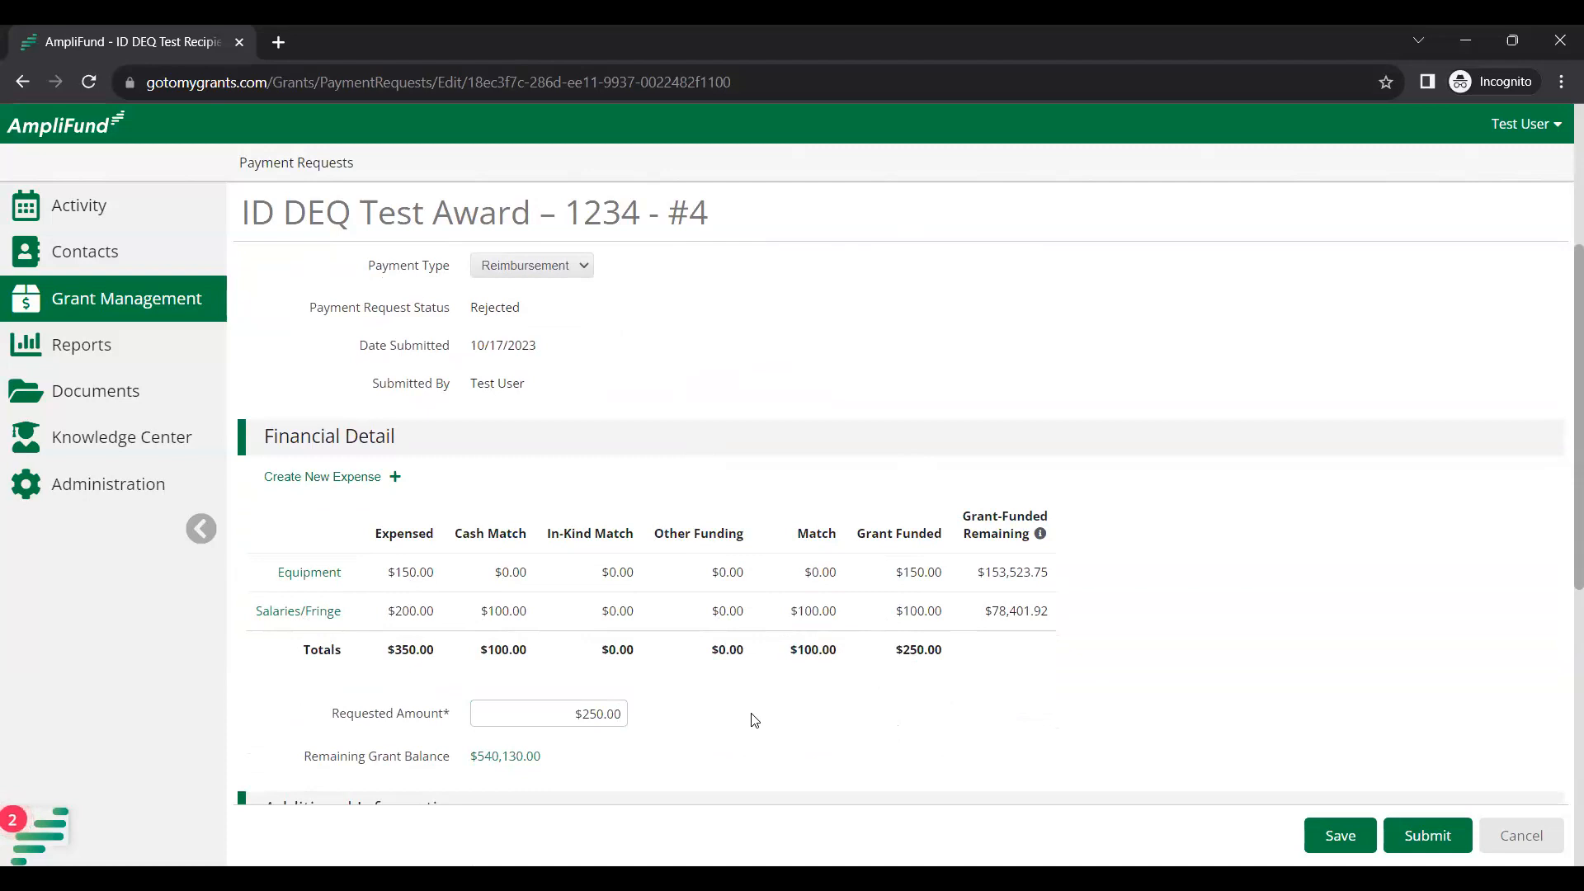
{"action": "scroll", "coordinate": [1102, 670], "scroll_direction": "down", "scroll_amount": 1}
{"action": "scroll", "coordinate": [1098, 670], "scroll_direction": "down", "scroll_amount": 3}
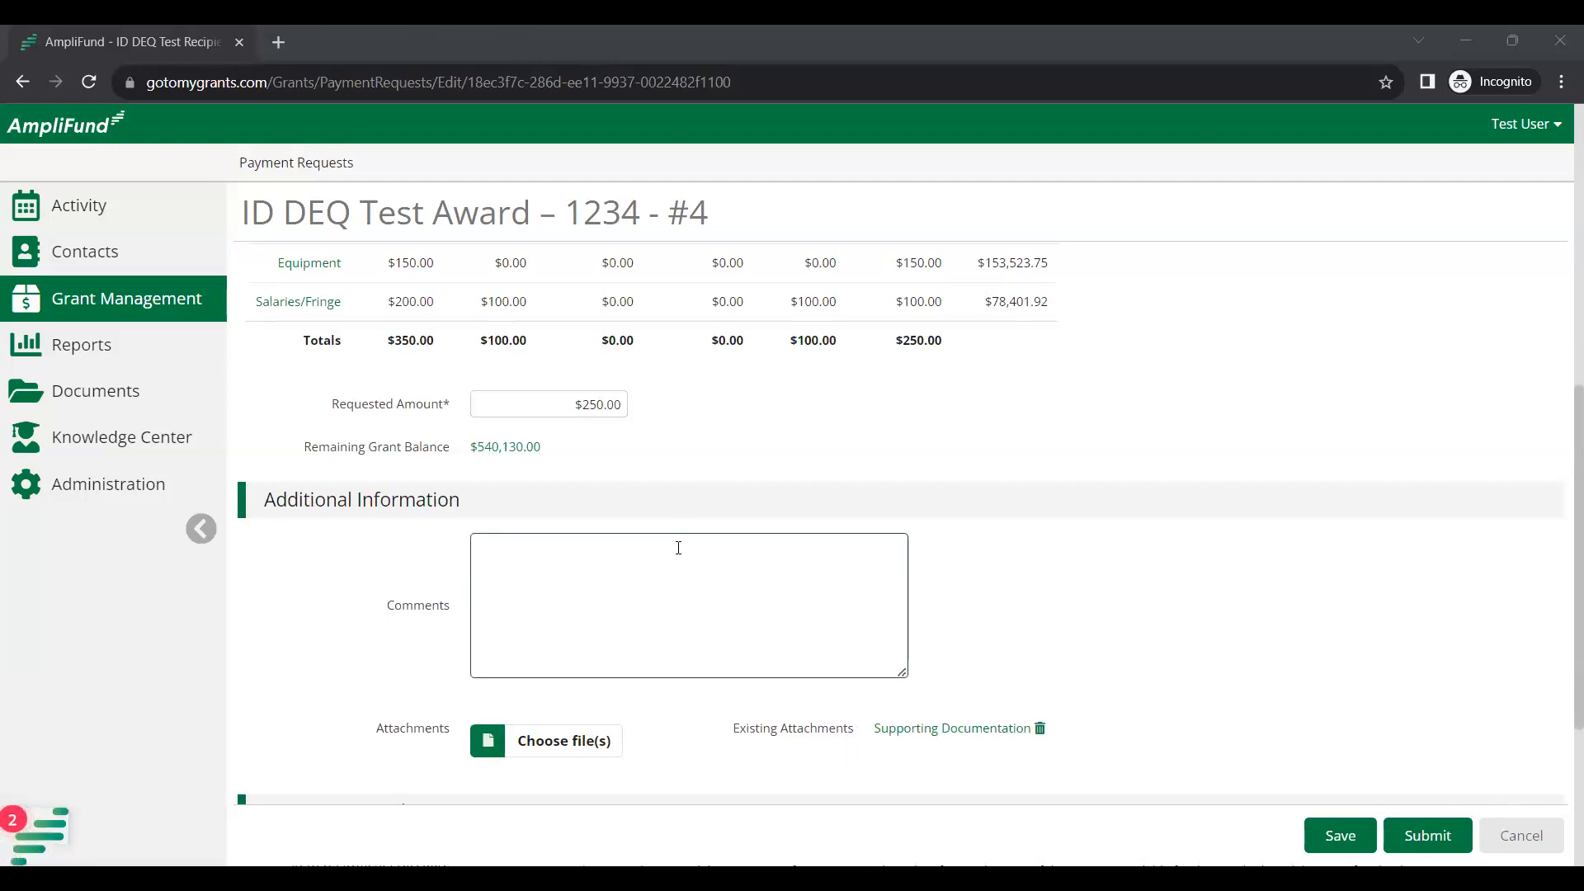
Submit payment request 1234 - #4, confirm the submission reminder, and return to the payment requests list.
{"action": "left_click", "coordinate": [1447, 837]}
{"action": "left_click", "coordinate": [1002, 596]}
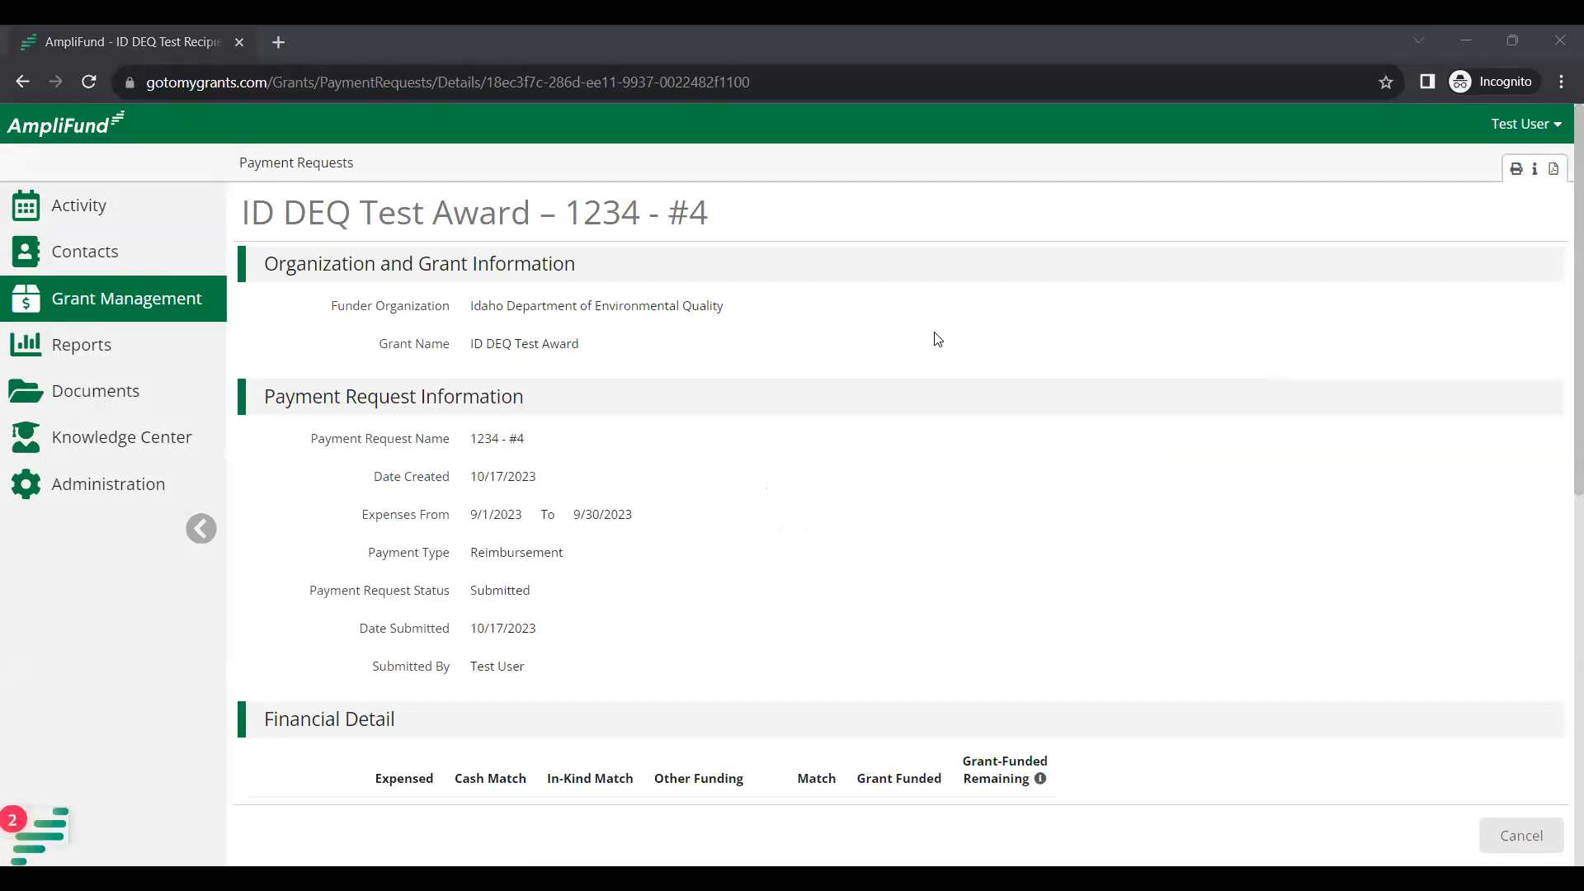
{"action": "left_click", "coordinate": [721, 602]}
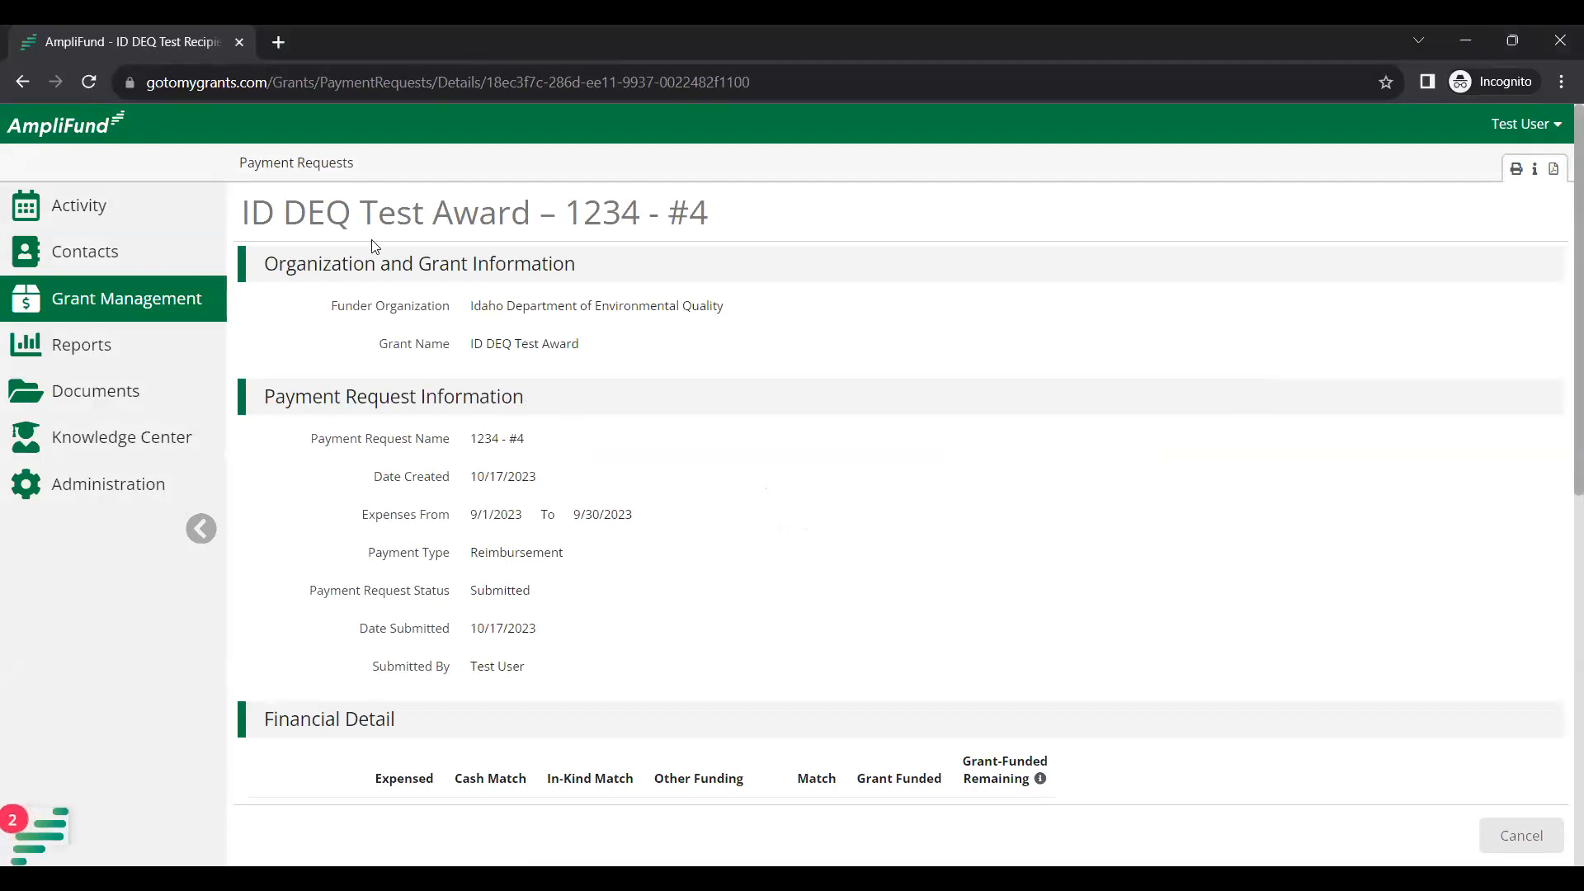
{"action": "left_click", "coordinate": [335, 182]}
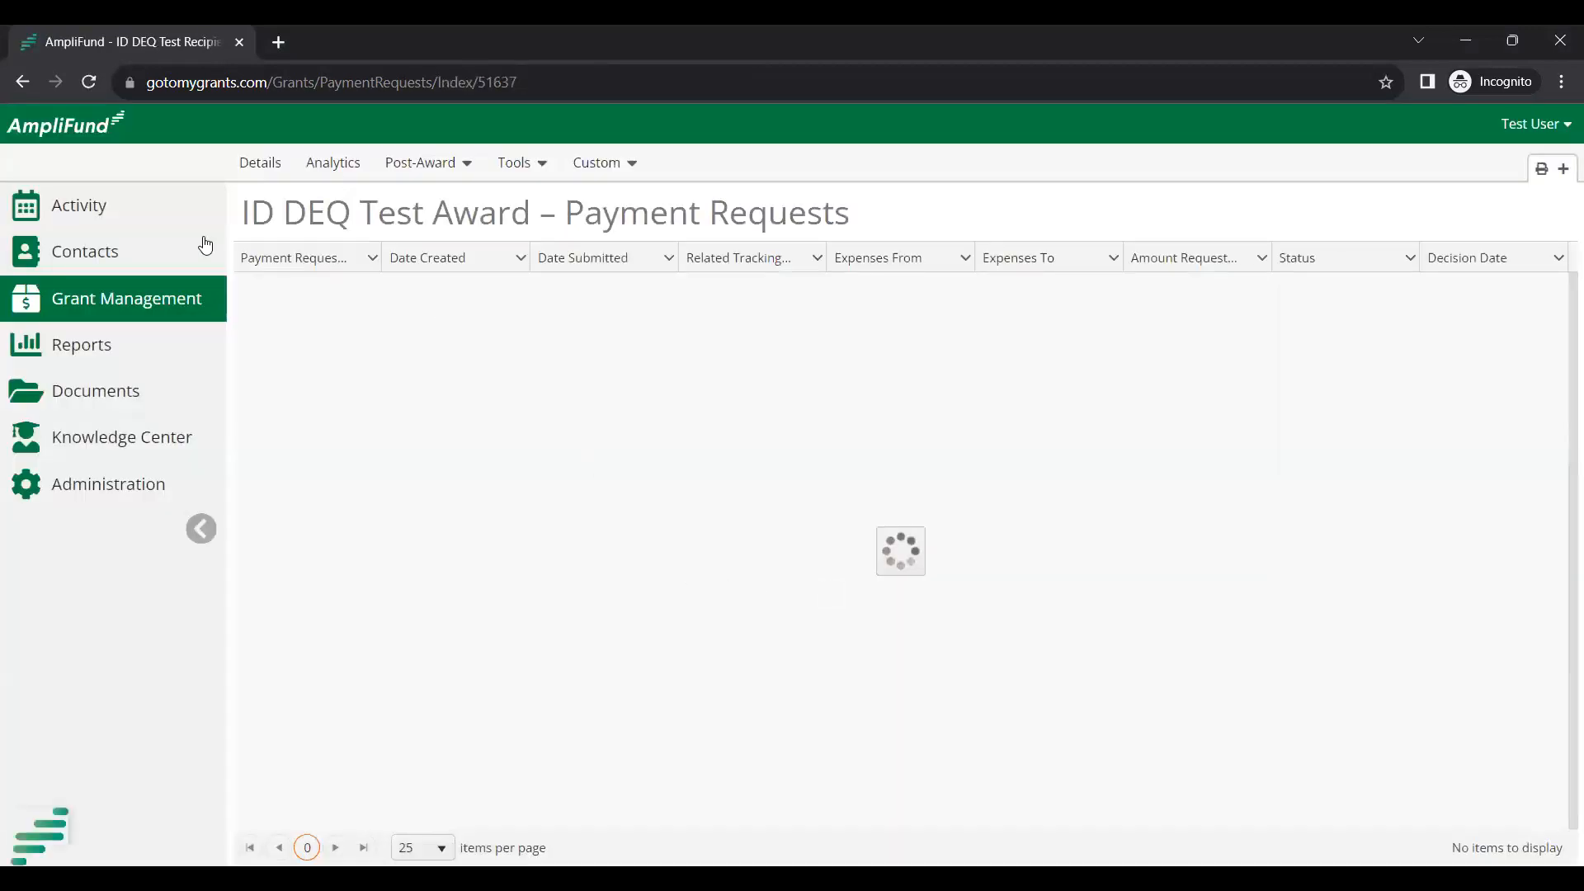
Open the ID DEQ Test Award details showing $2,270.00 pending and $2,250.00 approved invoices.
{"action": "left_click", "coordinate": [273, 167]}
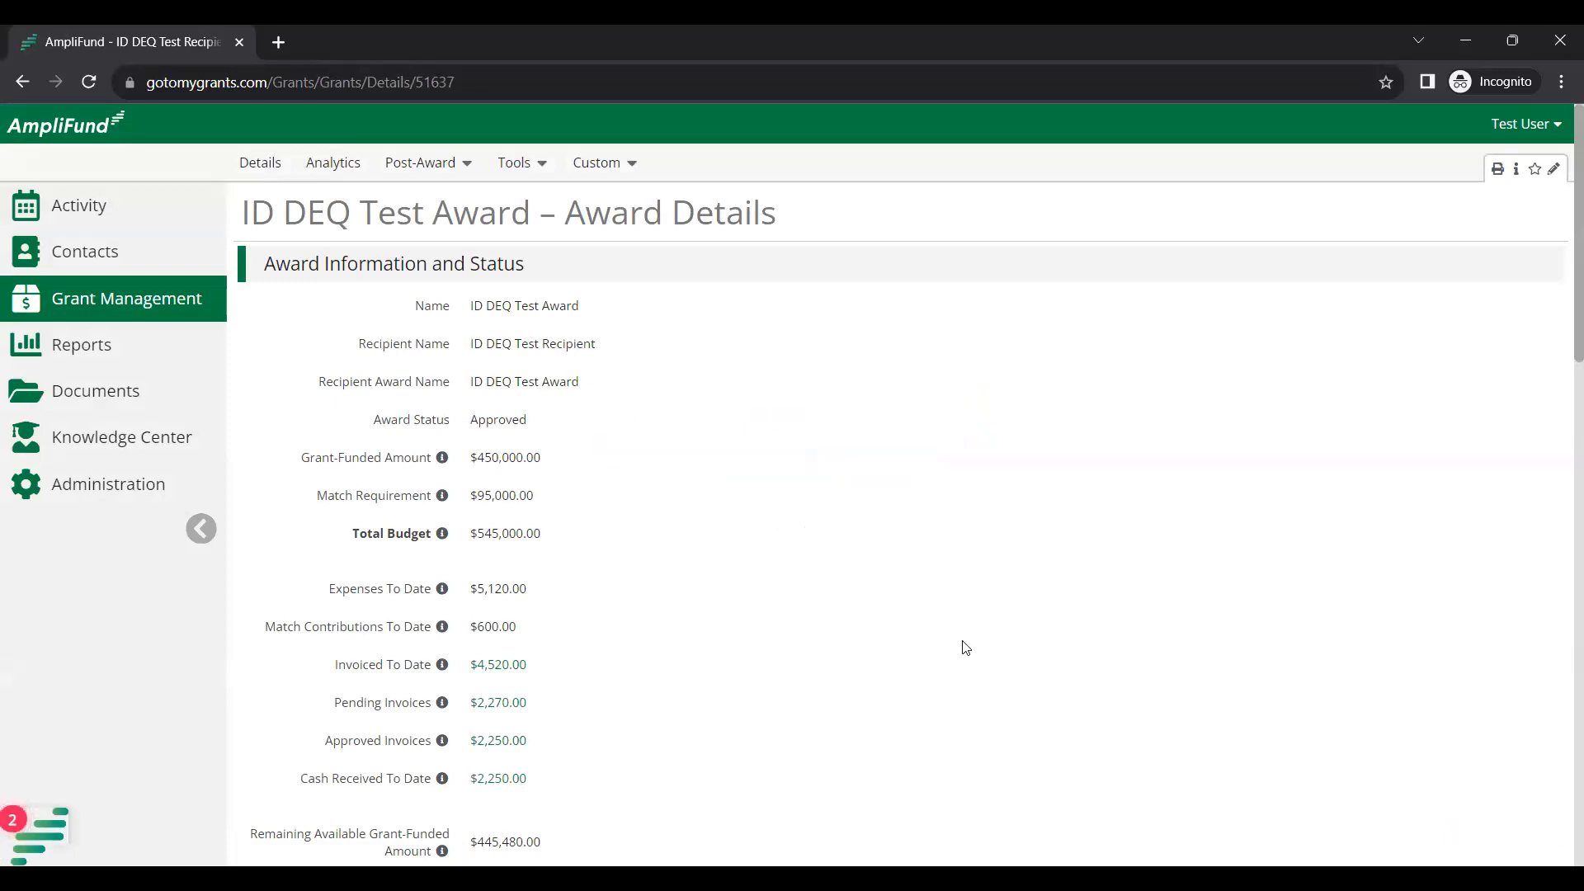
{"action": "scroll", "coordinate": [929, 612], "scroll_direction": "down", "scroll_amount": 1}
{"action": "scroll", "coordinate": [928, 612], "scroll_direction": "down", "scroll_amount": 2}
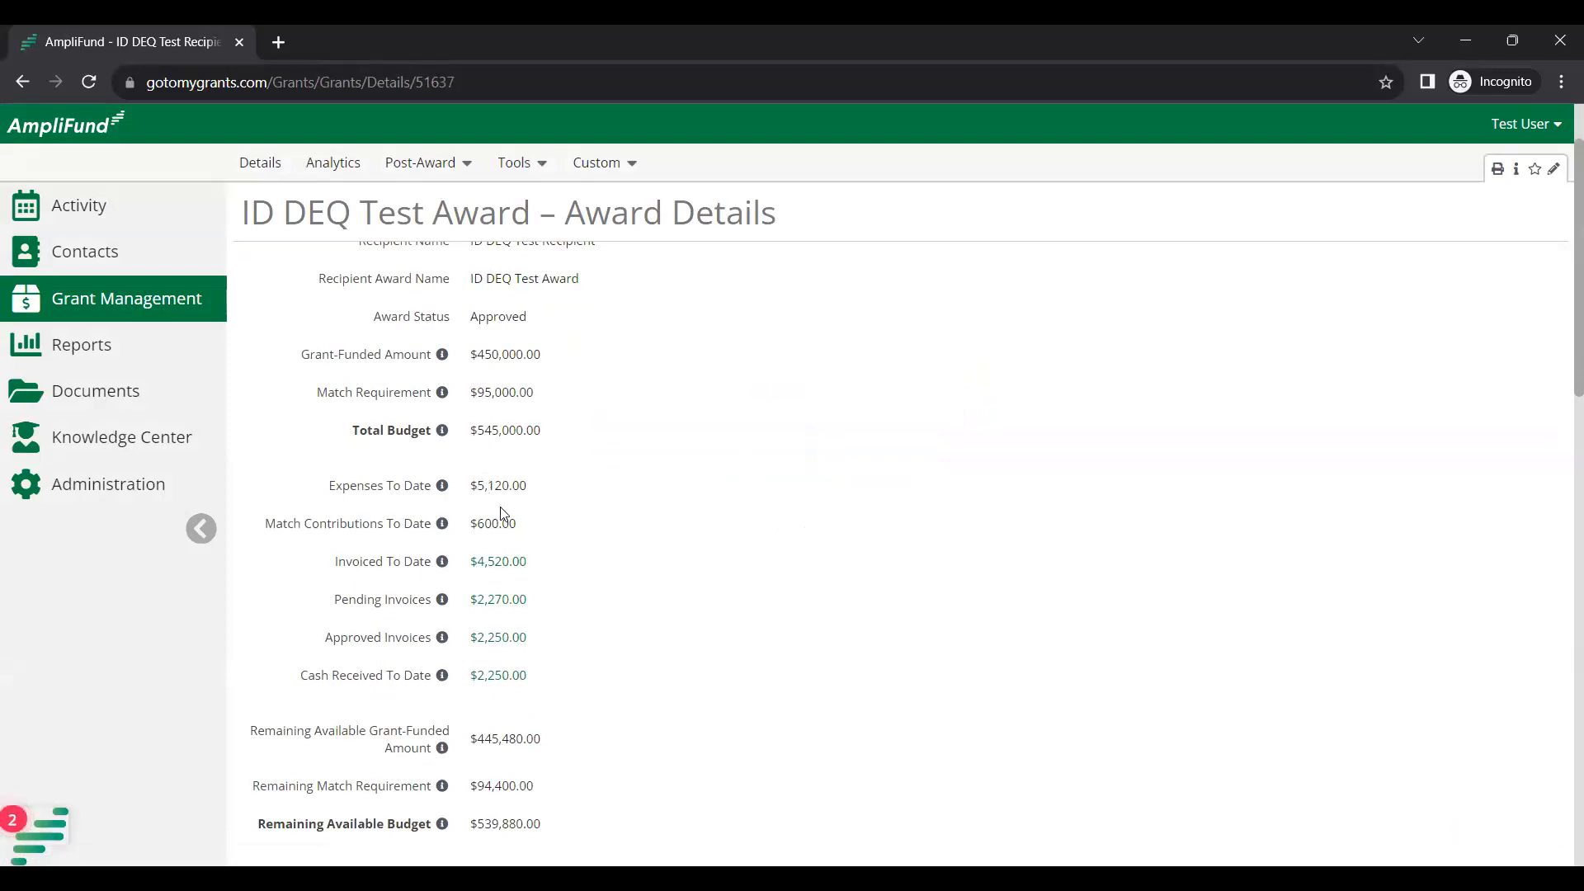
{"action": "left_click_drag", "start_coordinate": [477, 487], "coordinate": [468, 526]}
{"action": "left_click", "coordinate": [557, 509]}
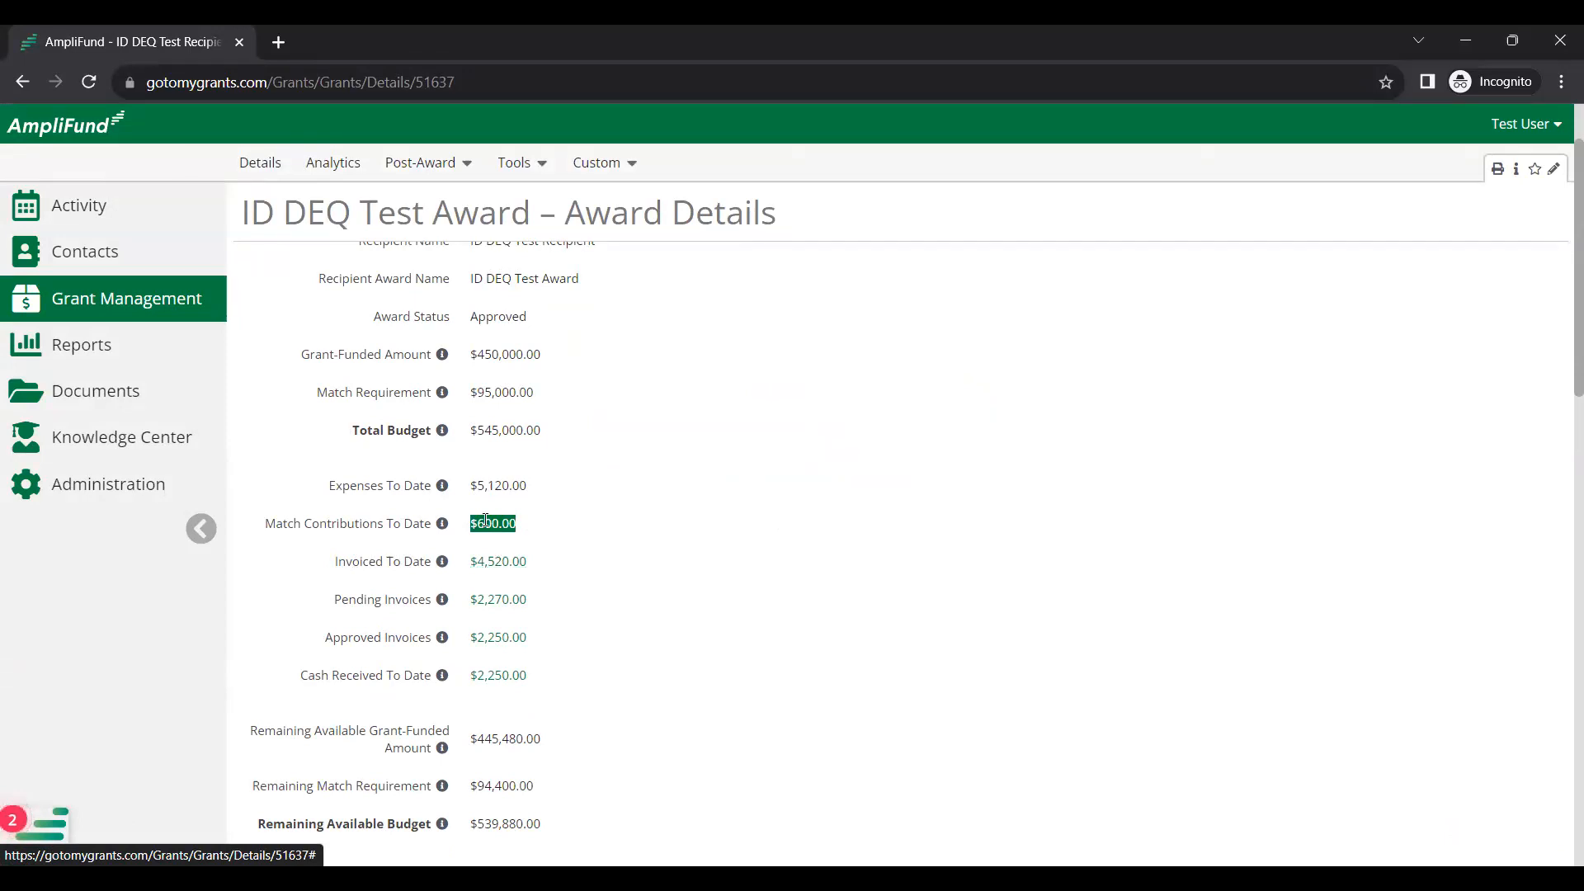
{"action": "left_click", "coordinate": [555, 580]}
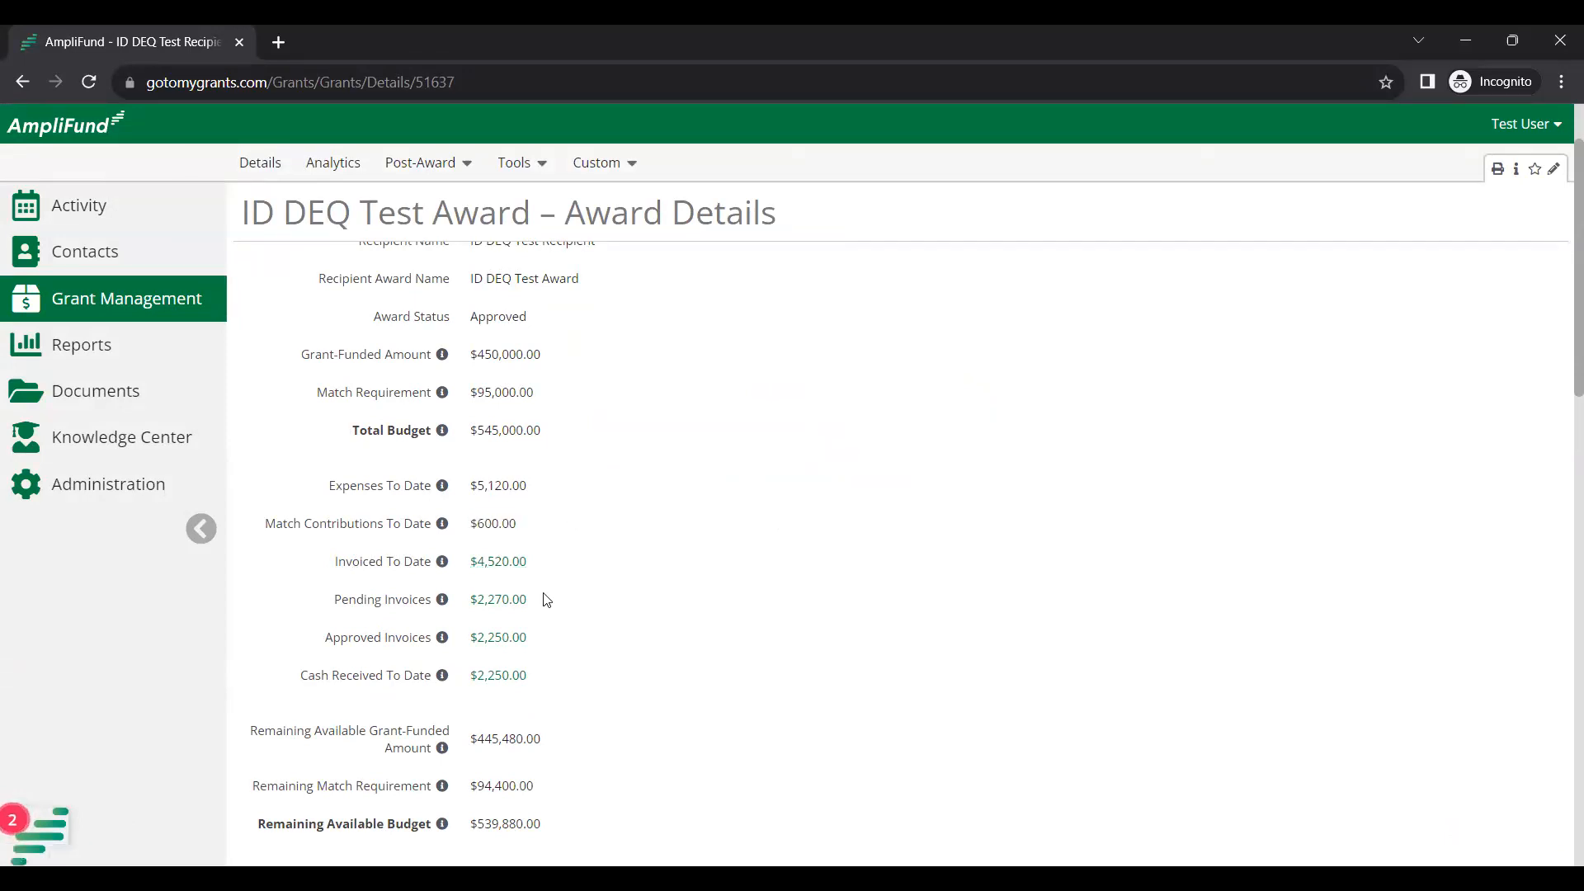
{"action": "left_click", "coordinate": [495, 563]}
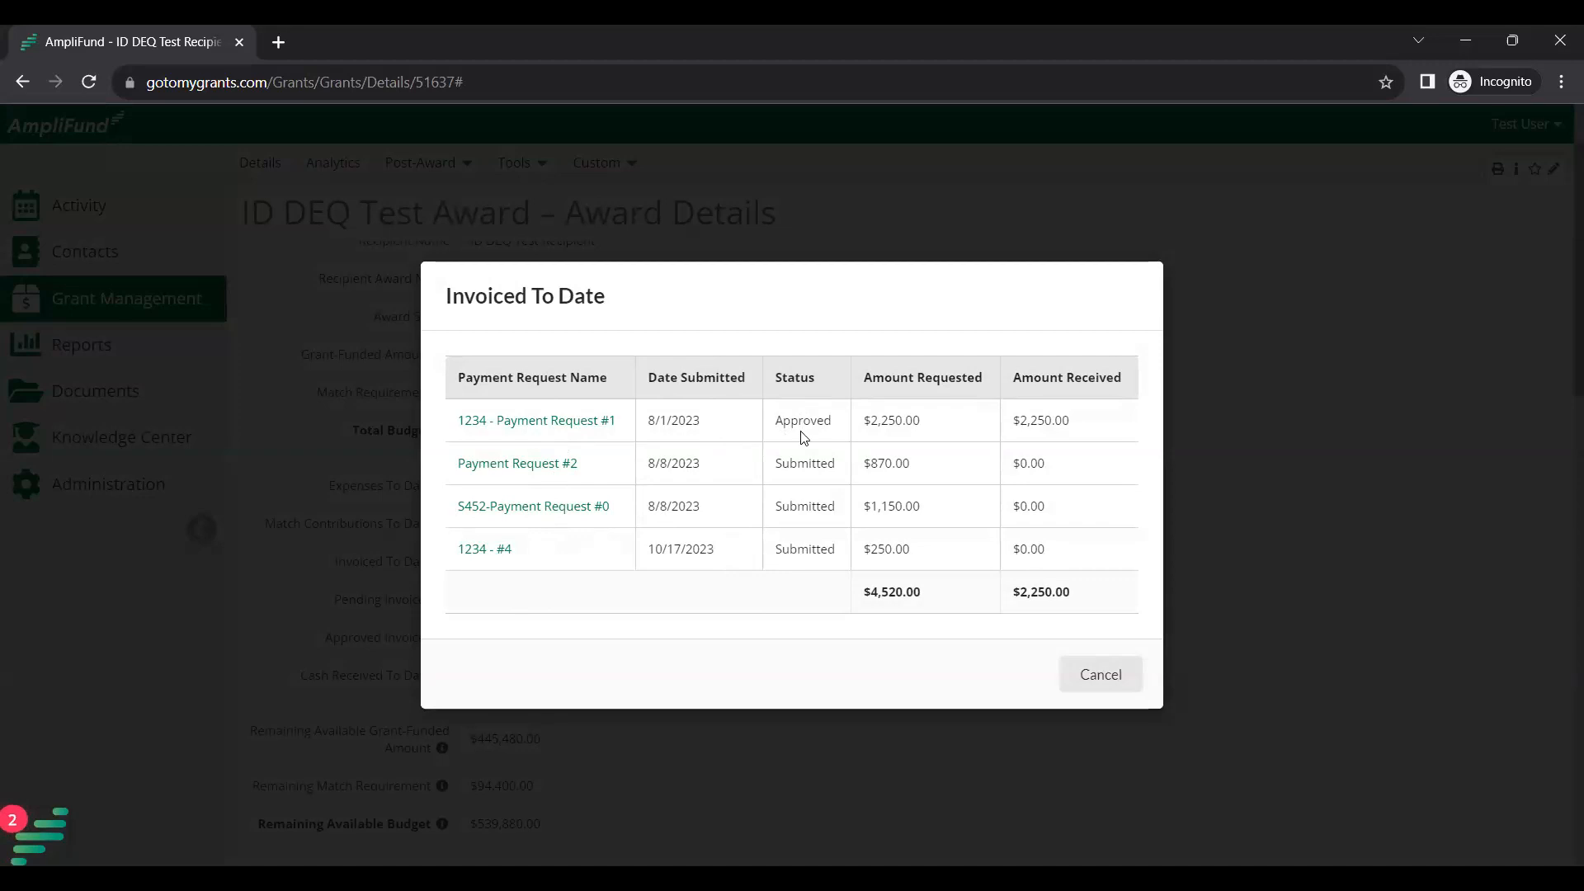
{"action": "left_click", "coordinate": [1086, 675]}
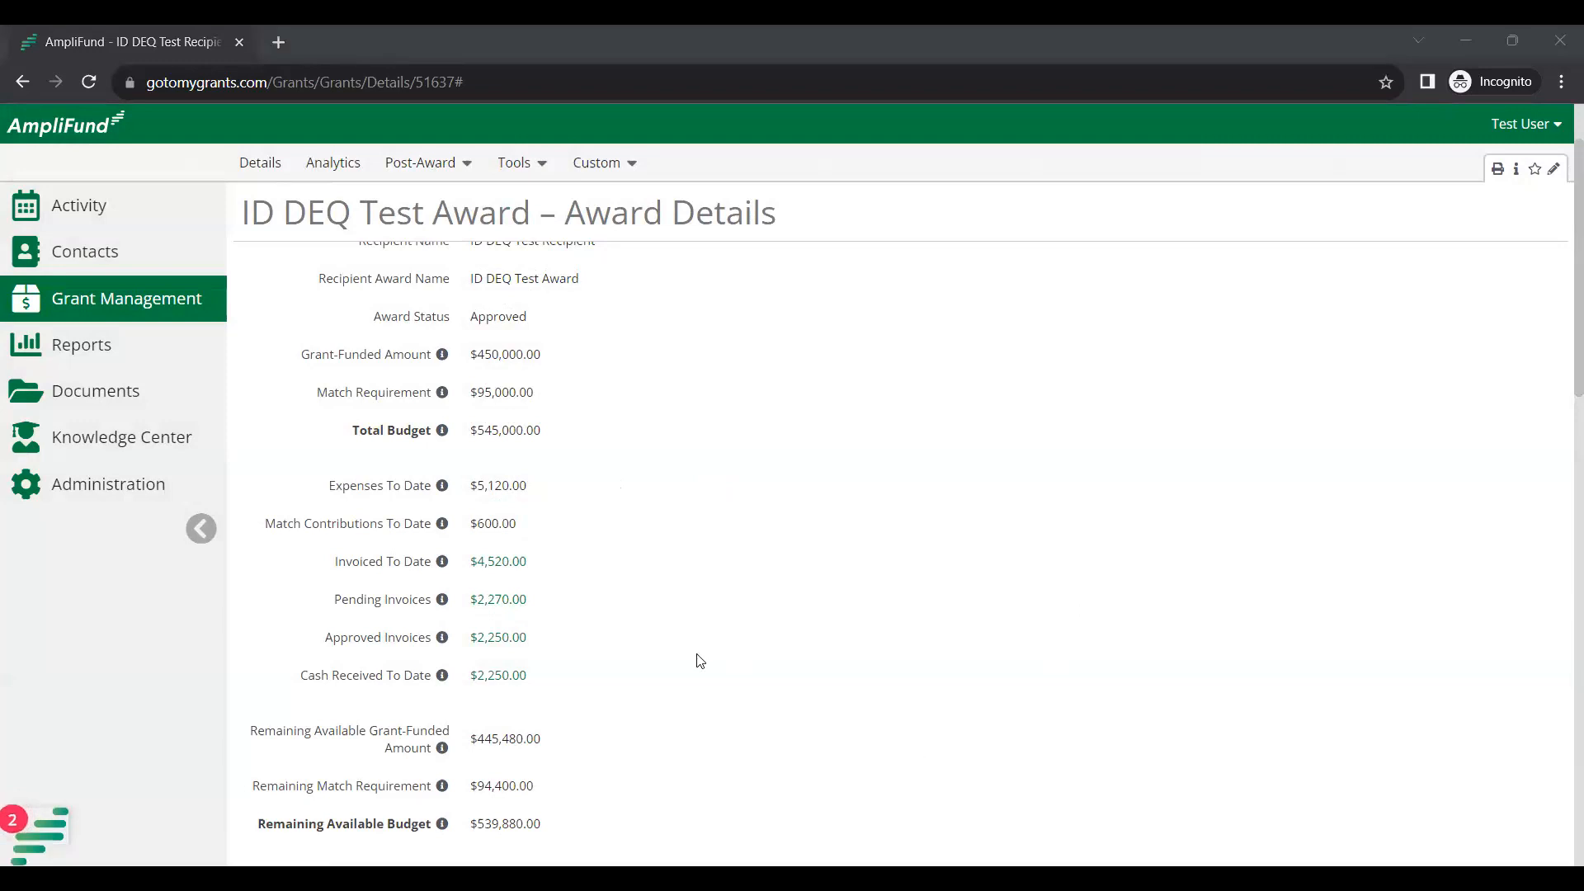
Review the approved invoices and the single $2,250.00 June cash receipt, closing each list.
{"action": "left_click", "coordinate": [492, 637]}
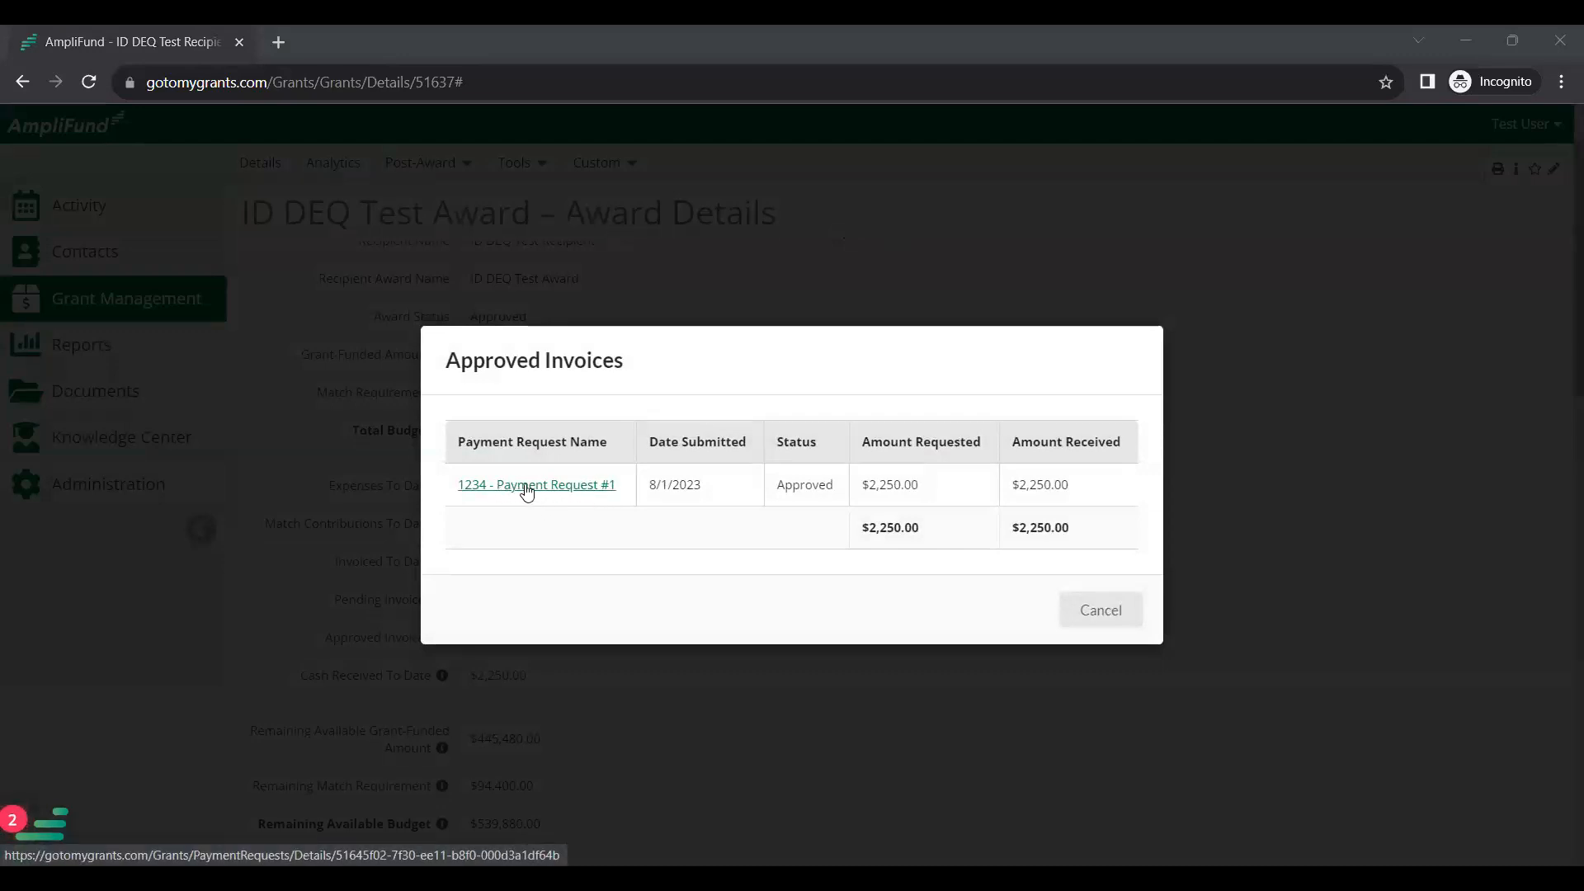
{"action": "left_click", "coordinate": [1100, 610]}
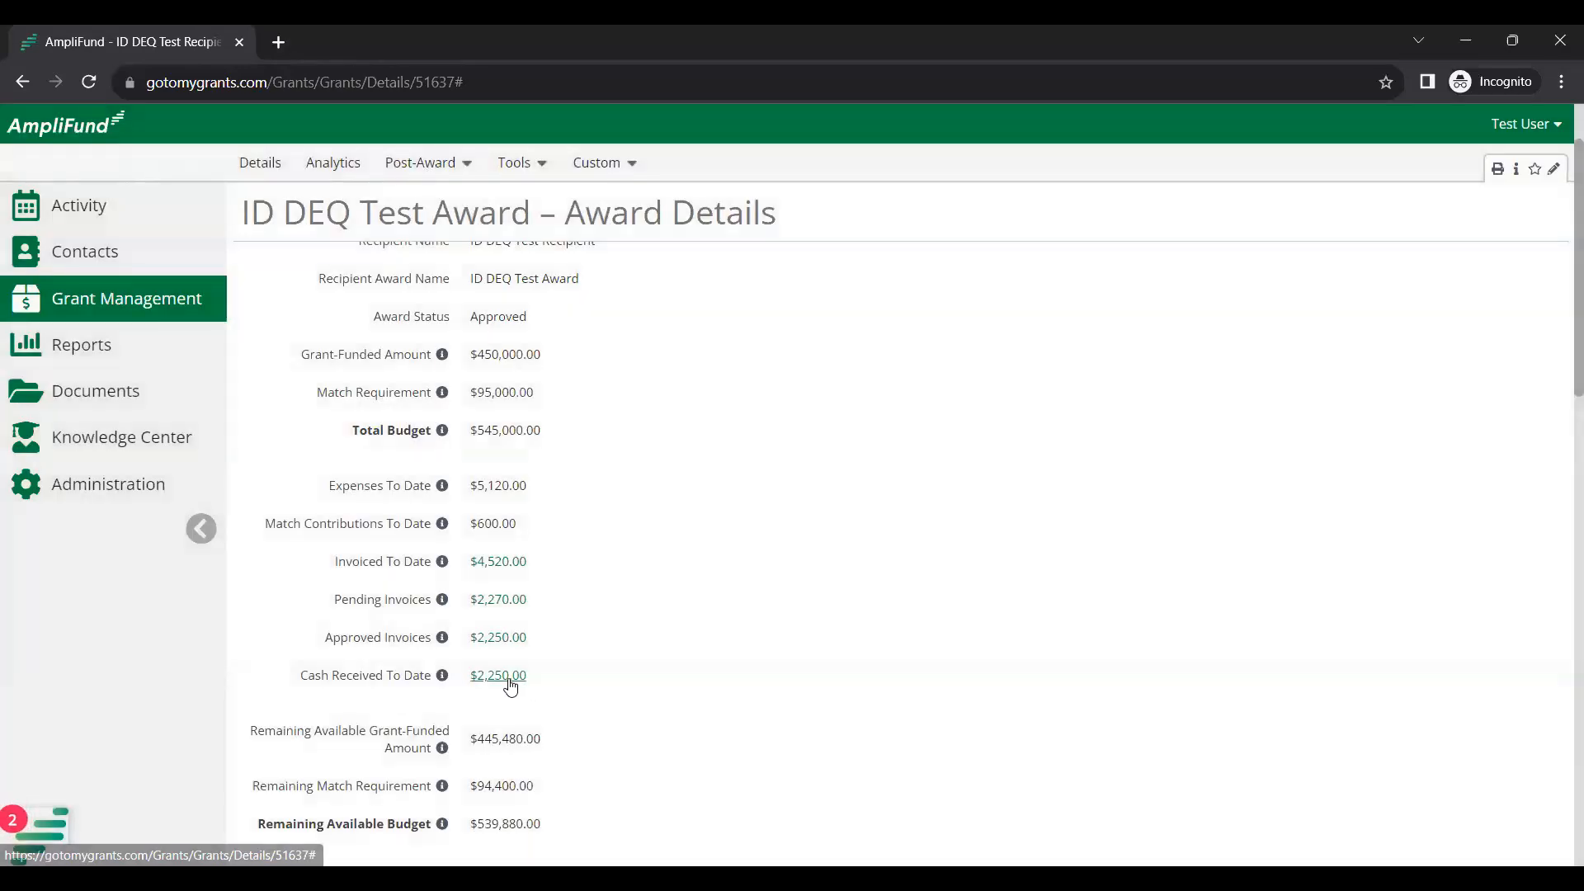
{"action": "left_click", "coordinate": [509, 679]}
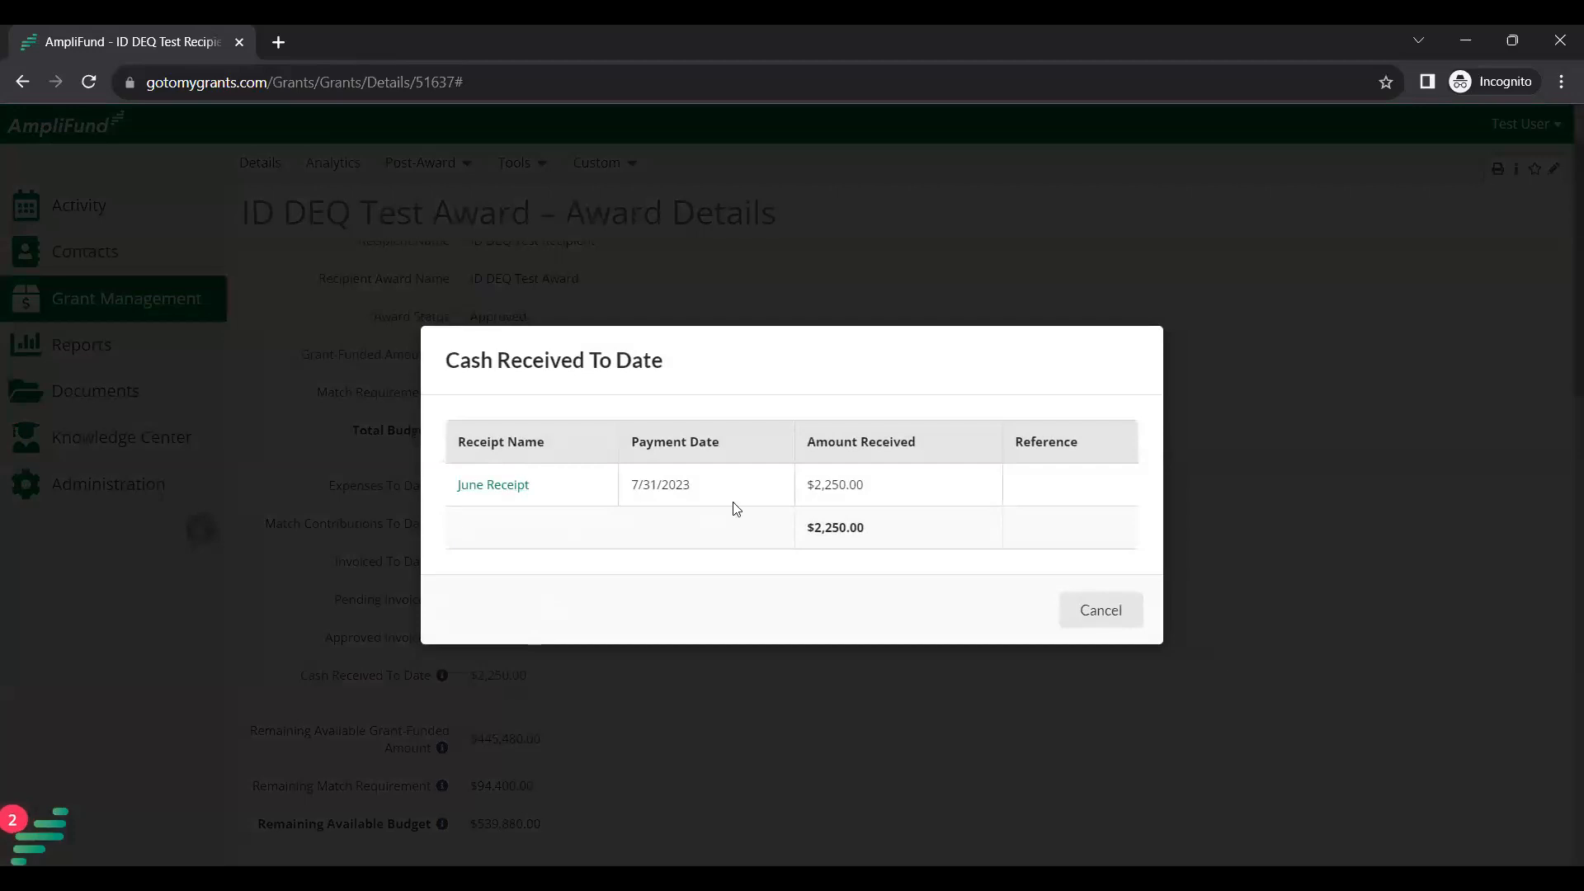
{"action": "left_click", "coordinate": [1105, 625]}
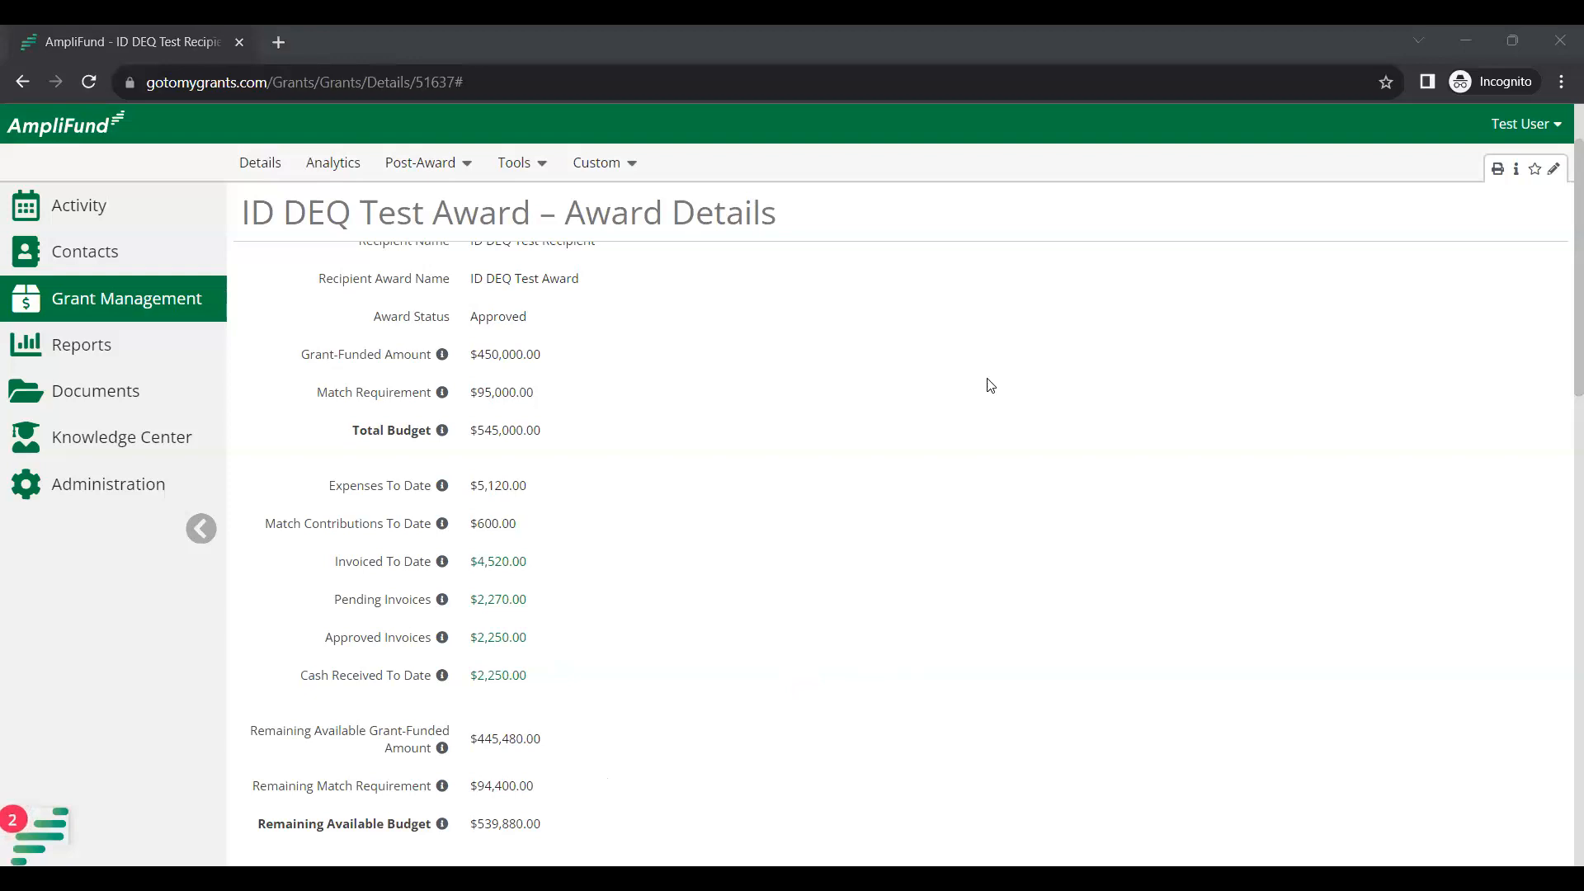
{"action": "left_click", "coordinate": [439, 175]}
Go to Post-Award > Cash Flow > Payment Requests to list the award's four requests.
{"action": "mouse_move", "coordinate": [455, 280]}
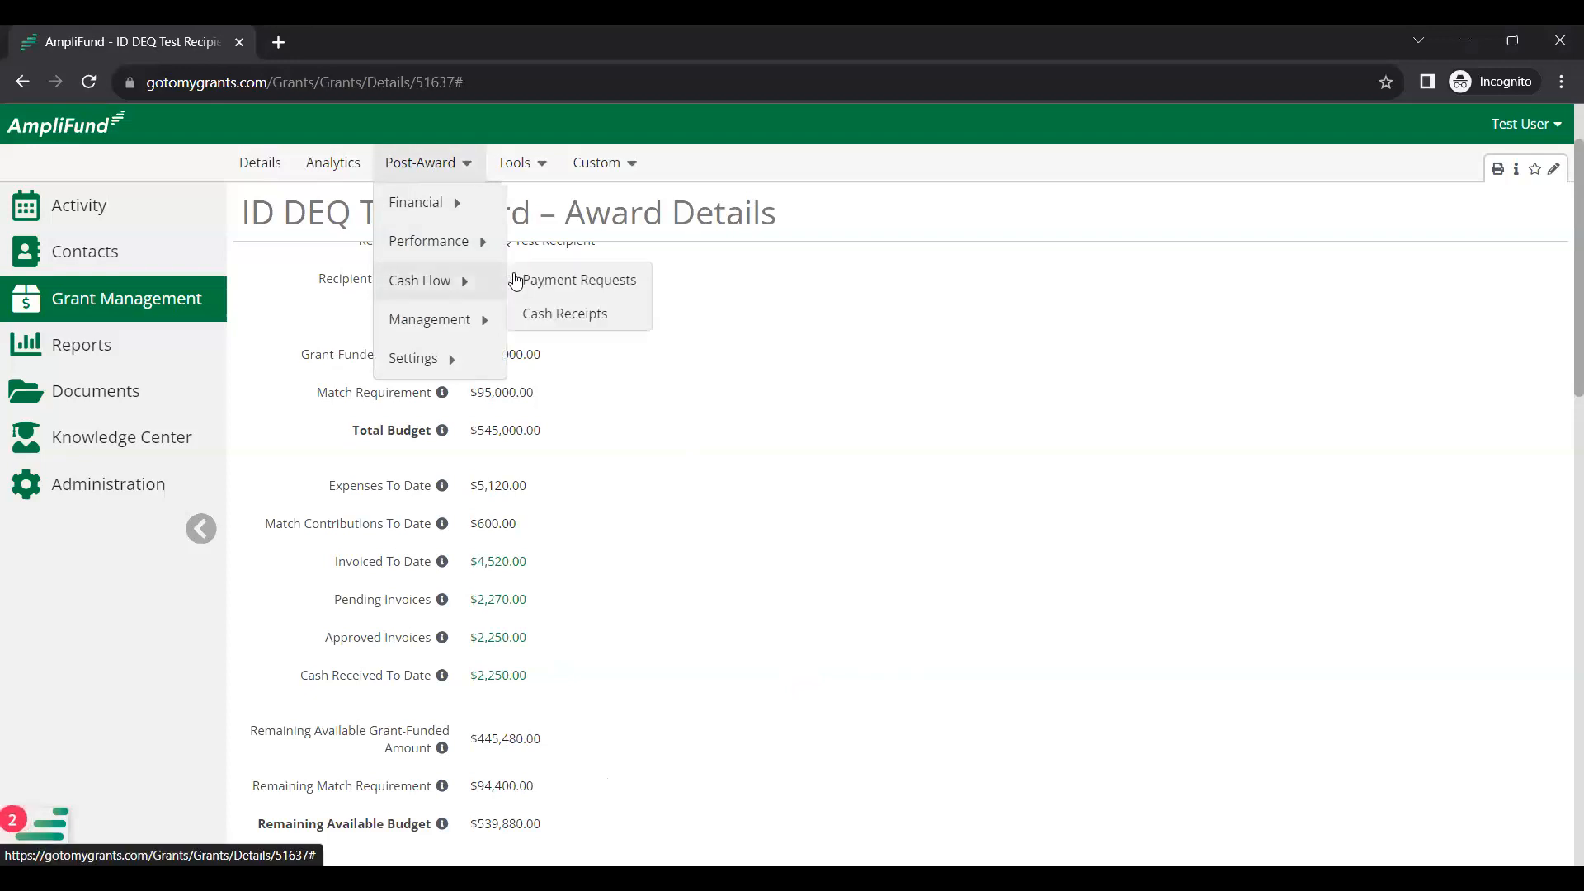
{"action": "left_click", "coordinate": [607, 281]}
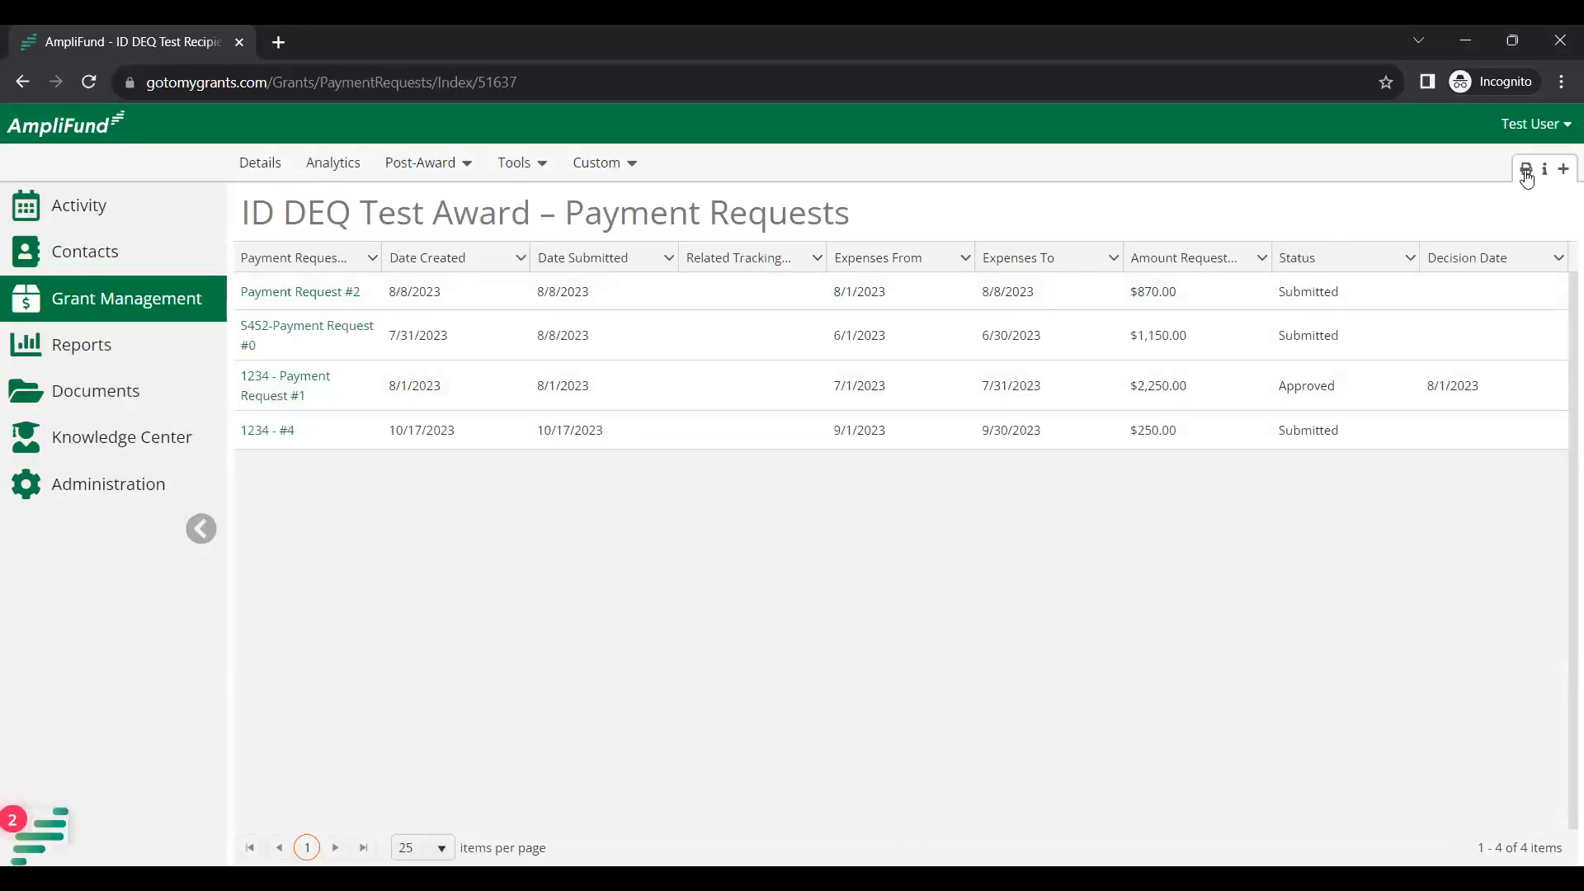
Start a new payment request and preview the Add Expense form, then cancel it unsaved.
{"action": "left_click", "coordinate": [1564, 170]}
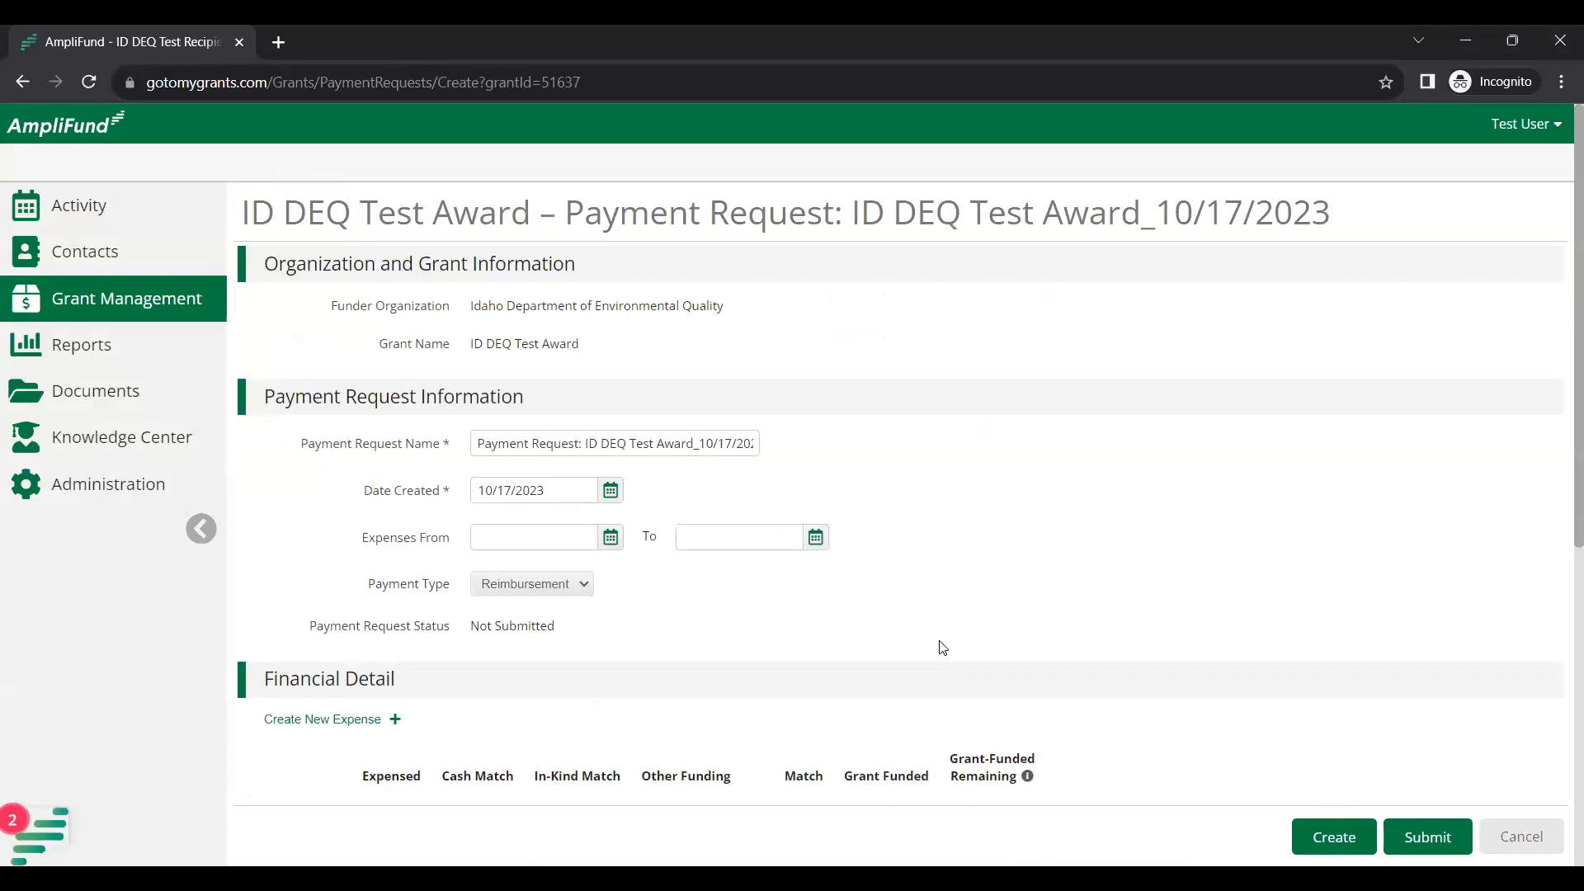
{"action": "left_click", "coordinate": [397, 720]}
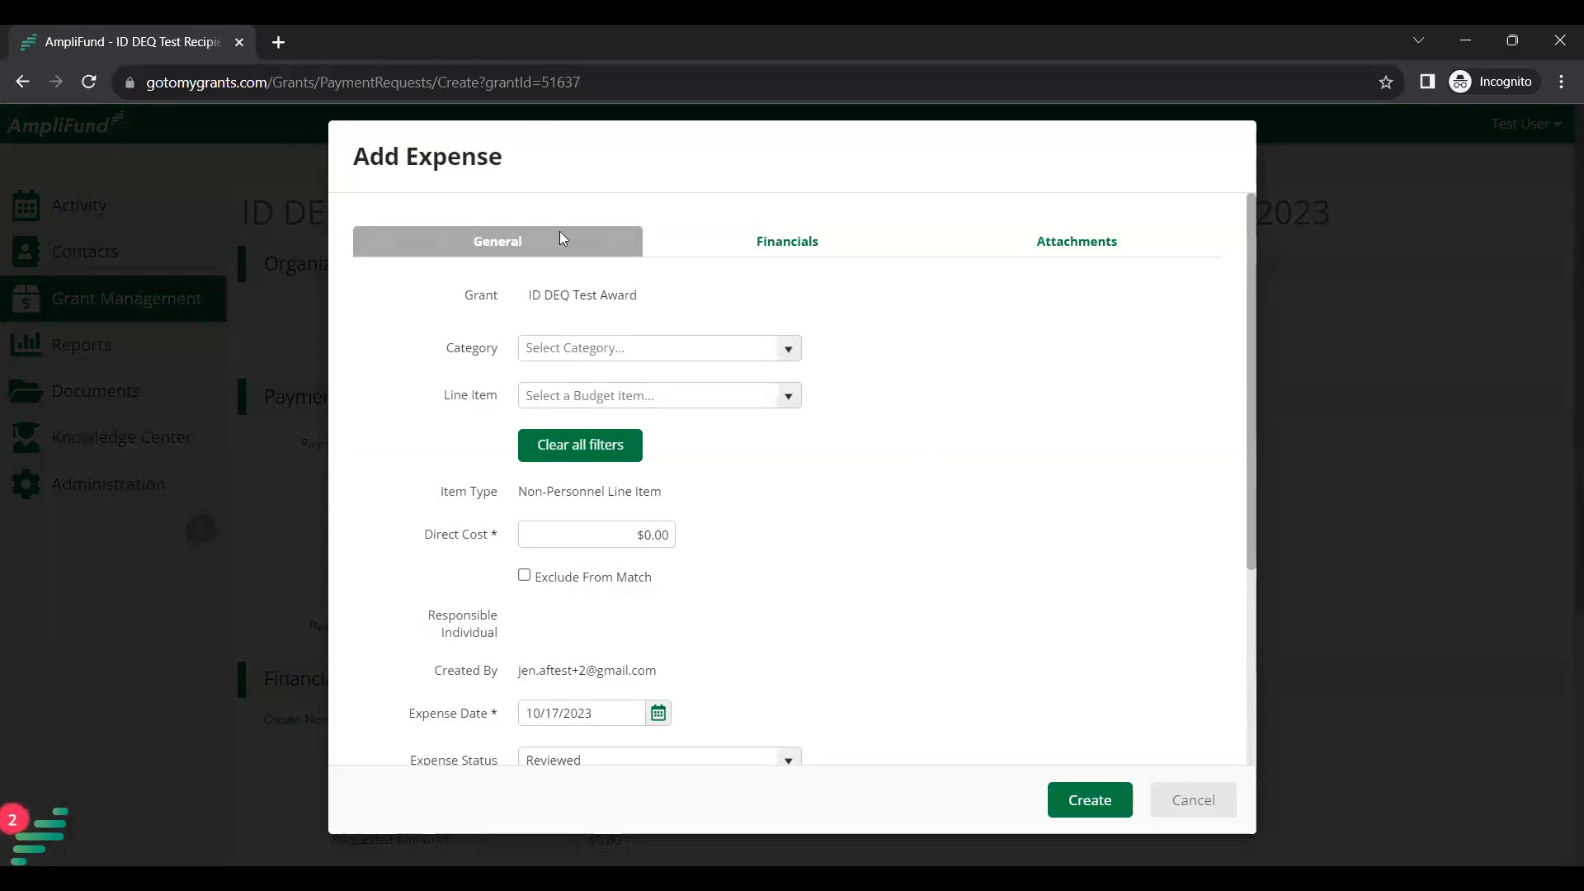
{"action": "left_click", "coordinate": [536, 544]}
{"action": "left_click", "coordinate": [1201, 796]}
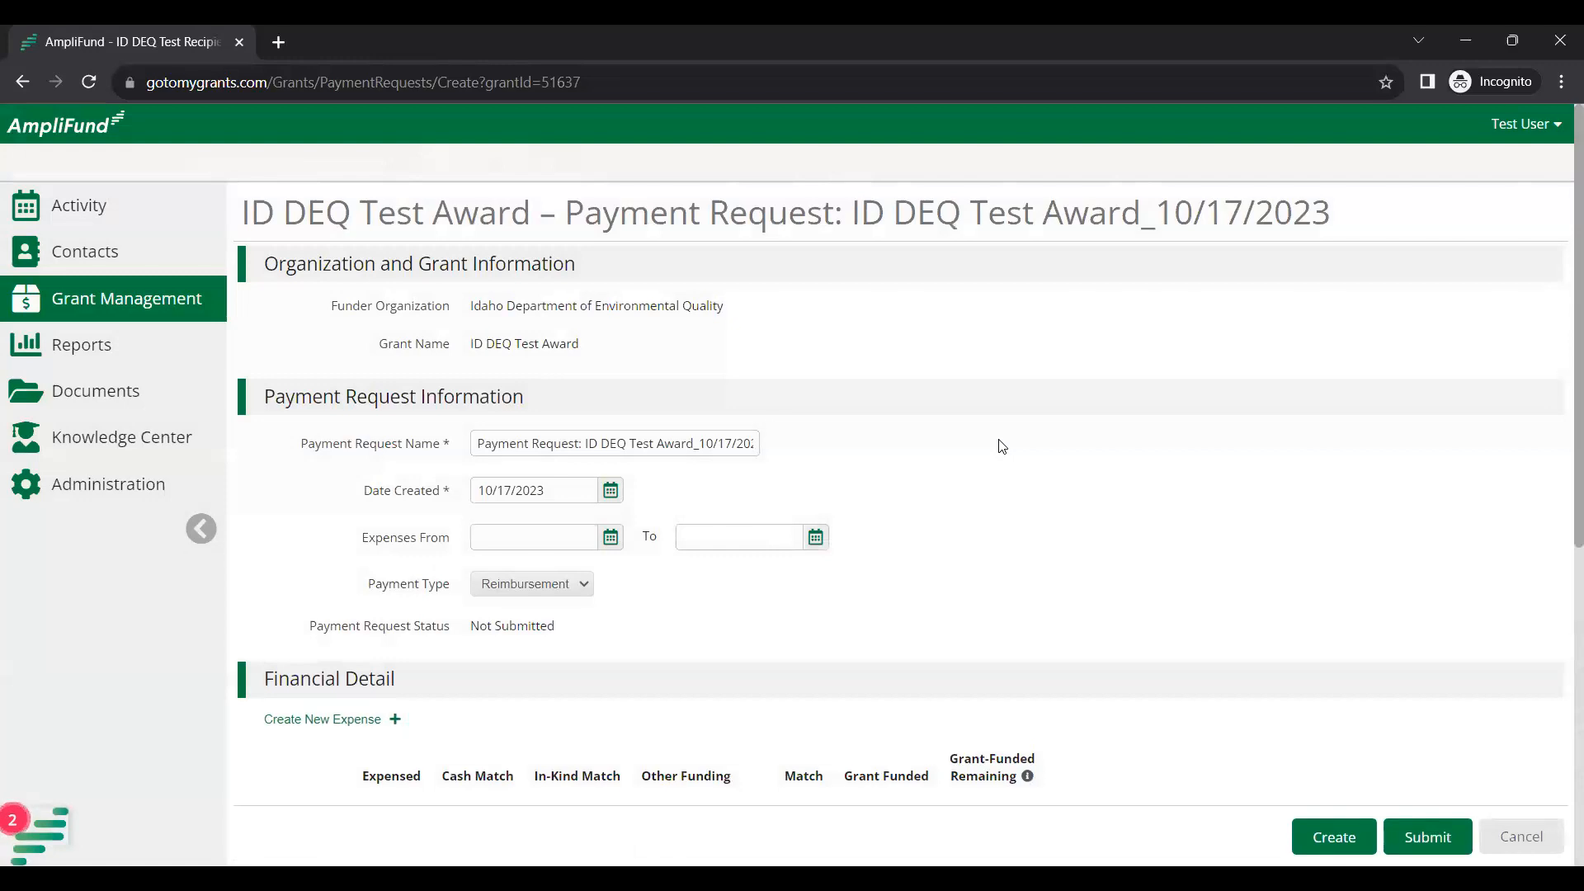
{"action": "scroll", "coordinate": [939, 453], "scroll_direction": "down", "scroll_amount": 5}
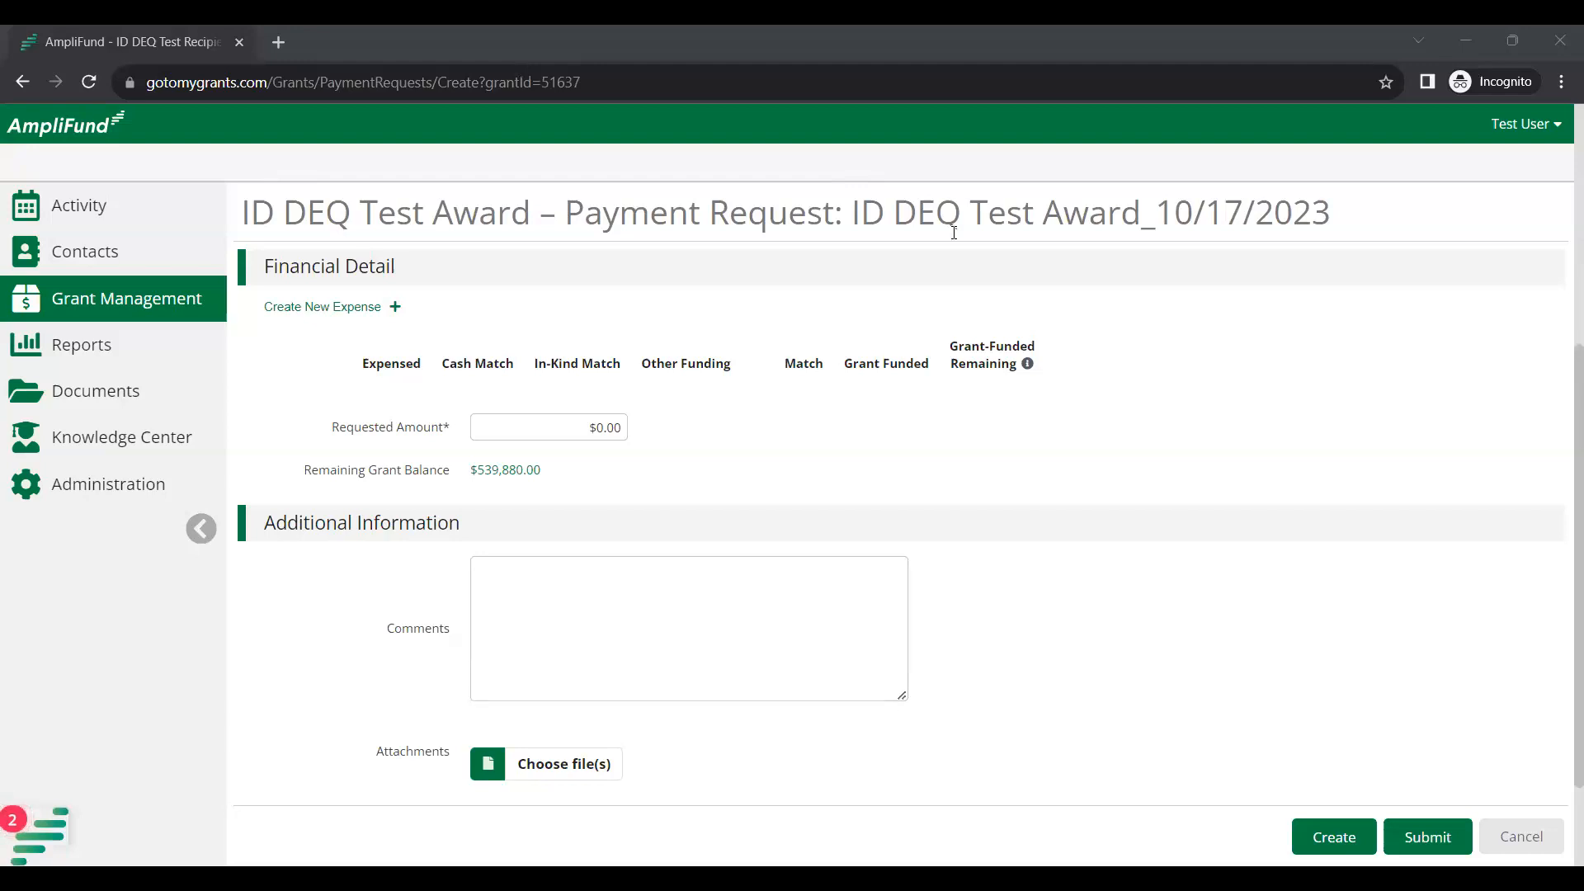
Cancel the unsaved payment request, returning to the list with 1234 - #4 still Submitted.
{"action": "left_click", "coordinate": [1537, 839]}
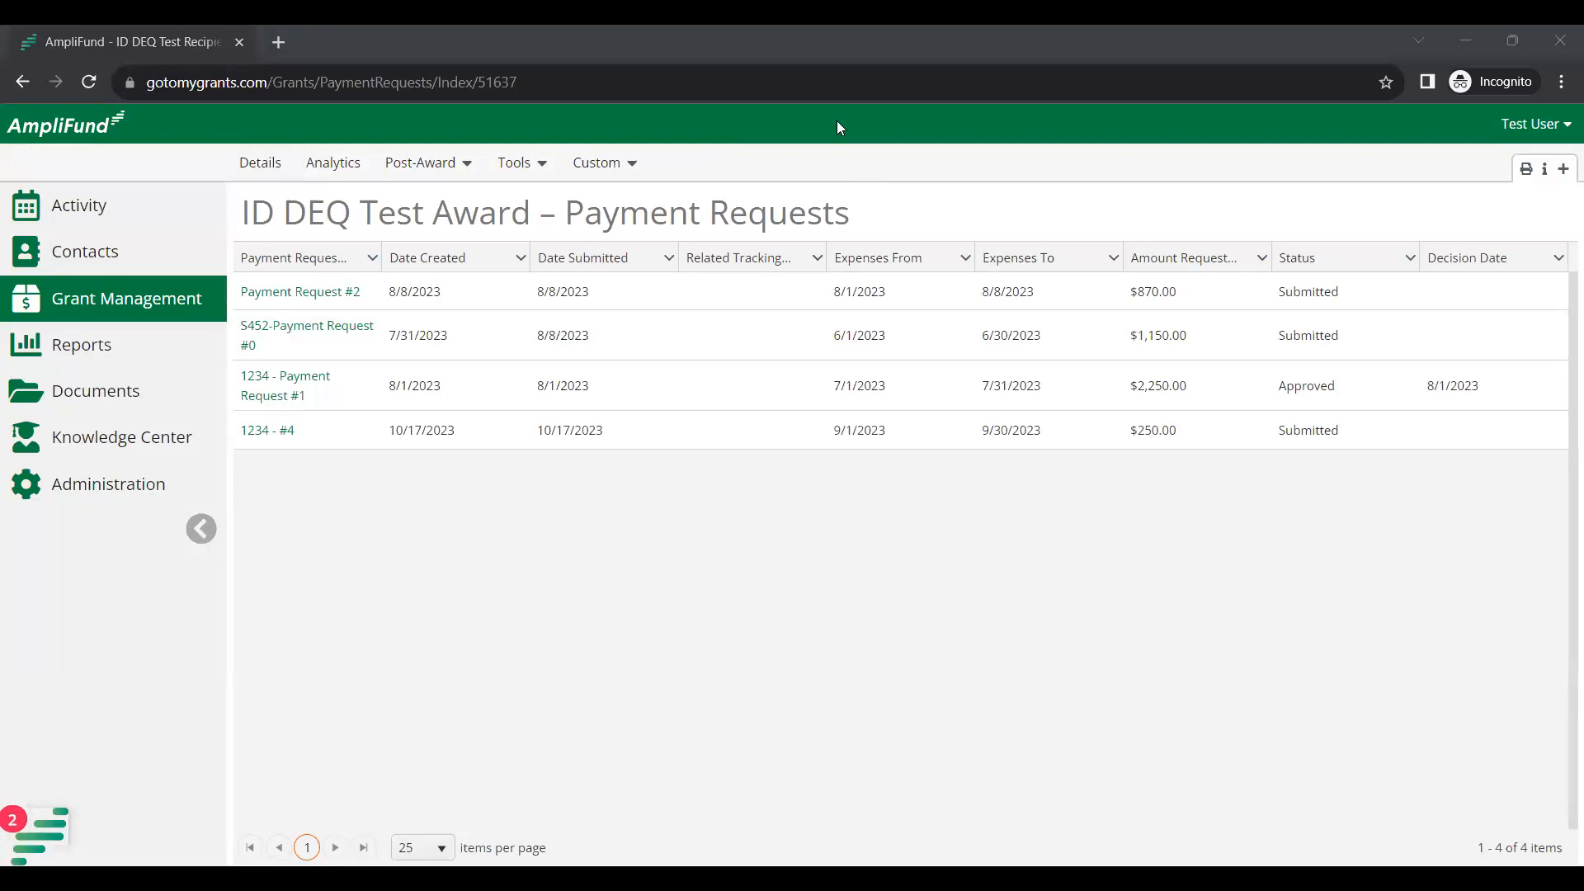
Create a new payment request with an expense period from 10/1/2023 to 10/17/2023.
{"action": "left_click", "coordinate": [1562, 172]}
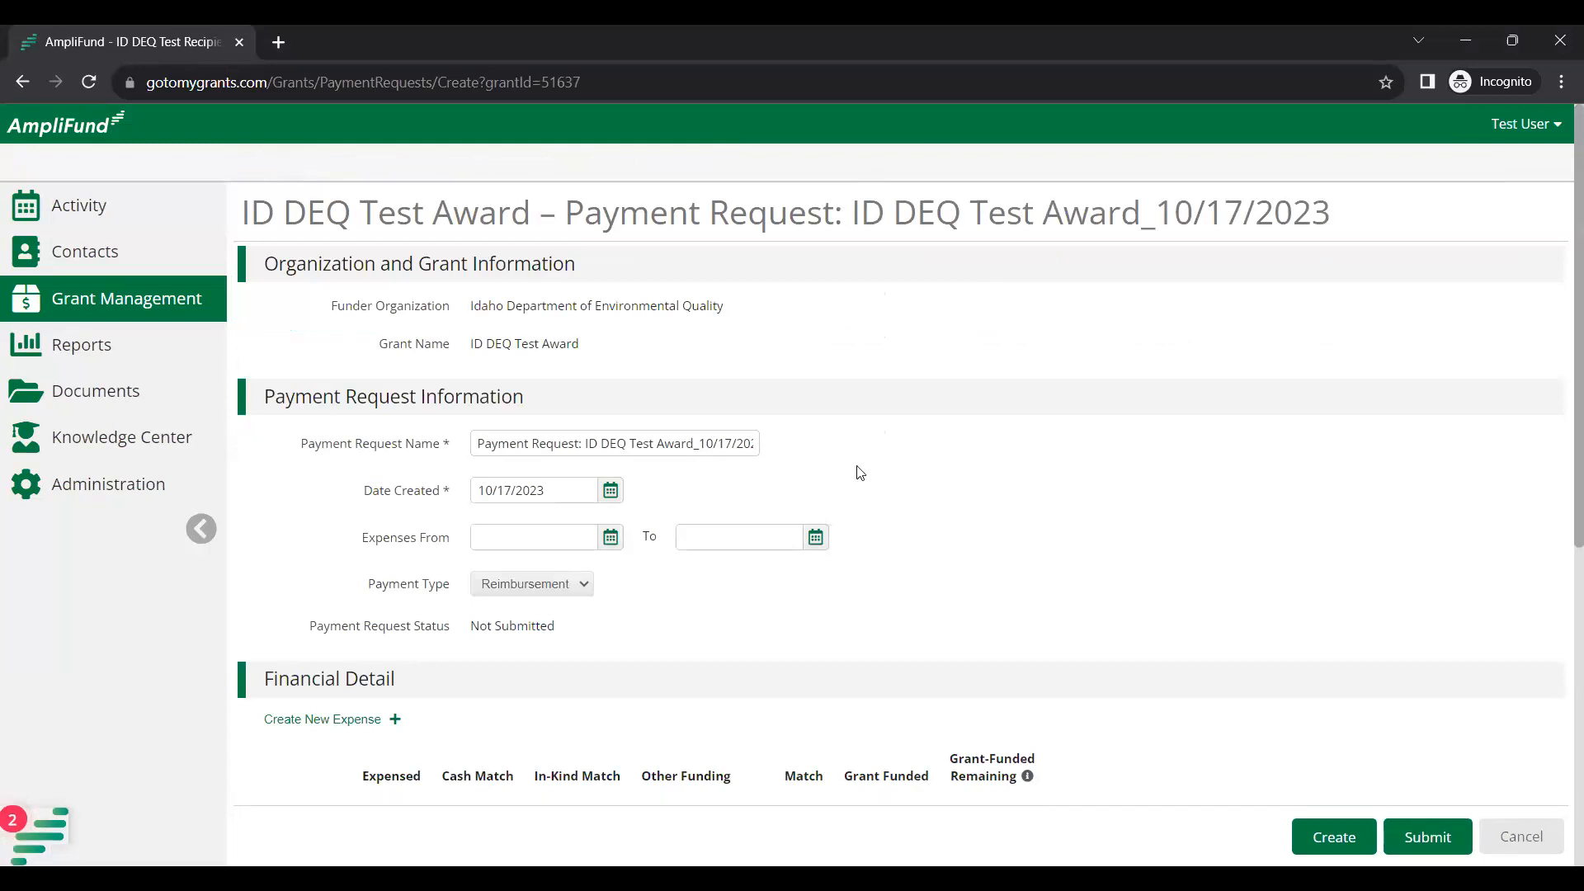
{"action": "scroll", "coordinate": [745, 583], "scroll_direction": "down", "scroll_amount": 1}
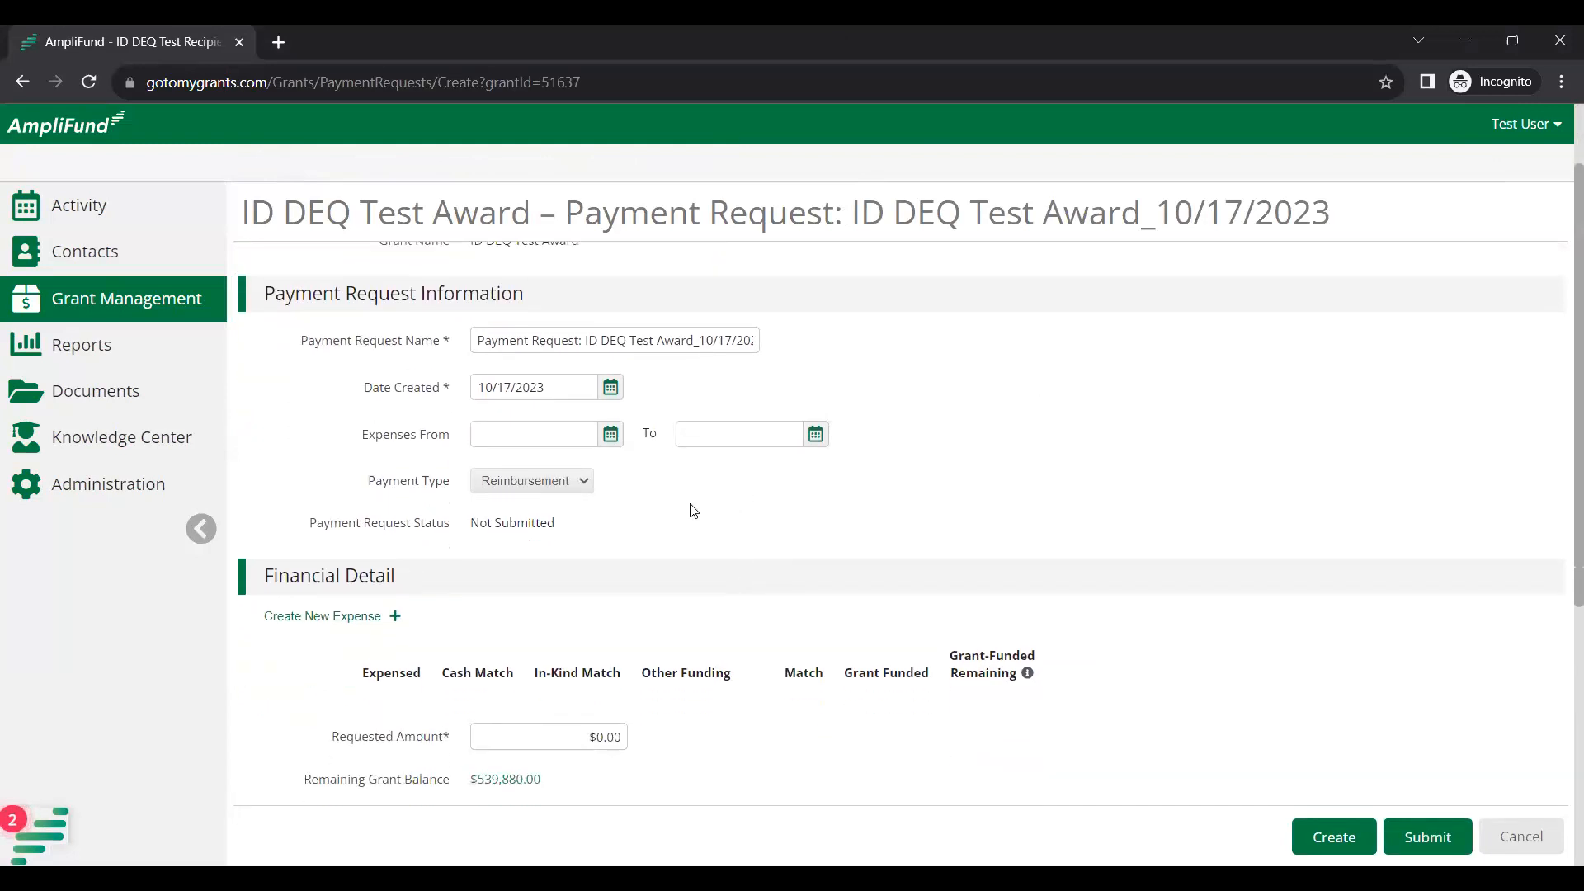
{"action": "left_click", "coordinate": [612, 436]}
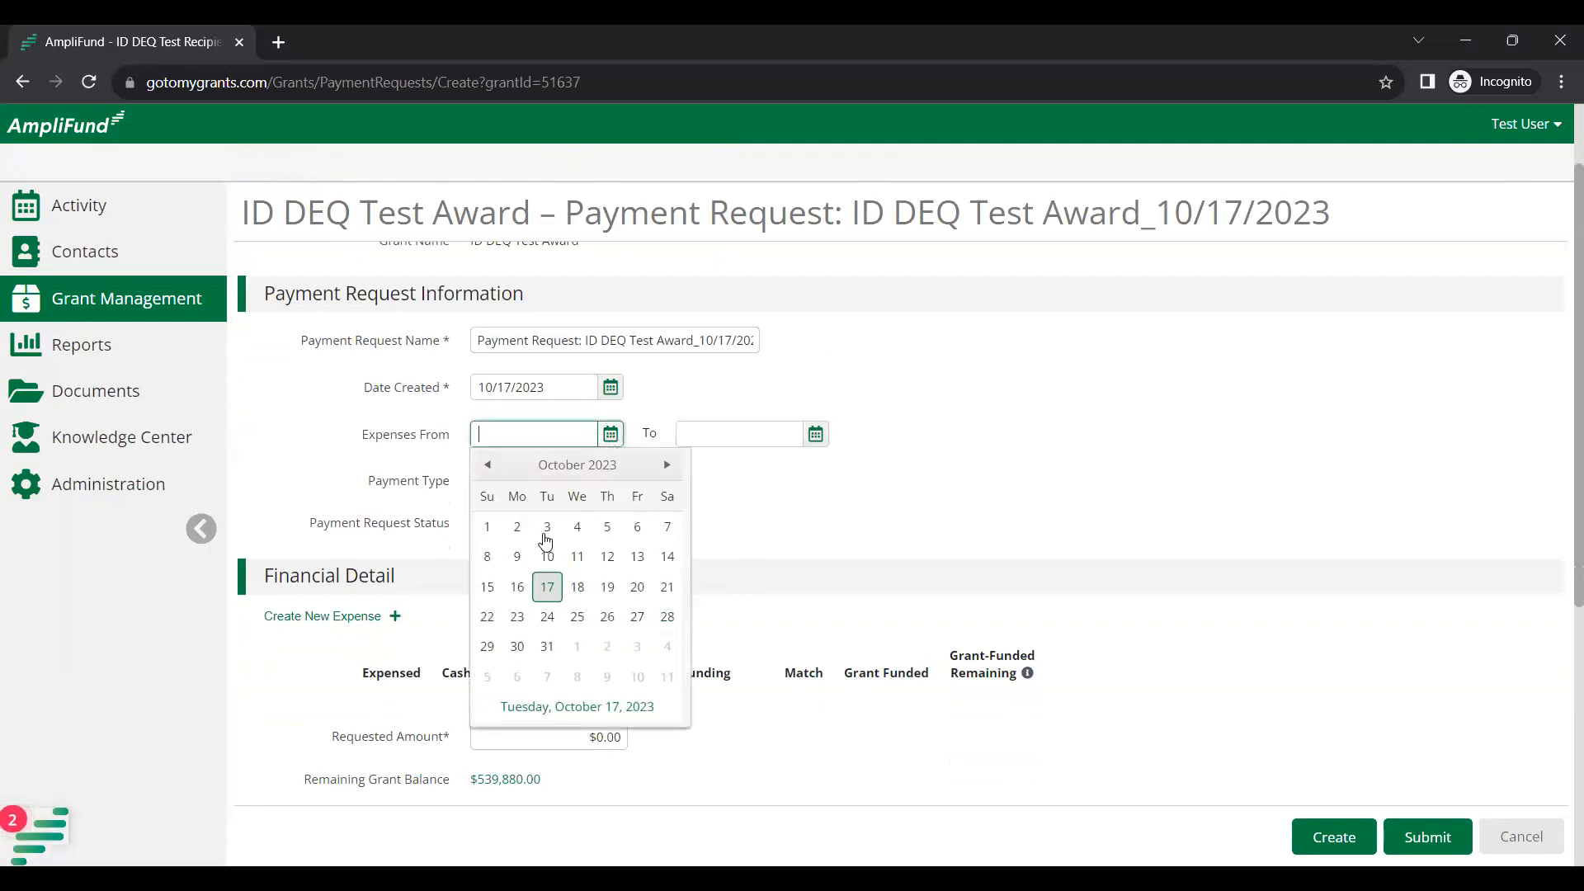
{"action": "left_click", "coordinate": [487, 528]}
{"action": "left_click", "coordinate": [815, 434]}
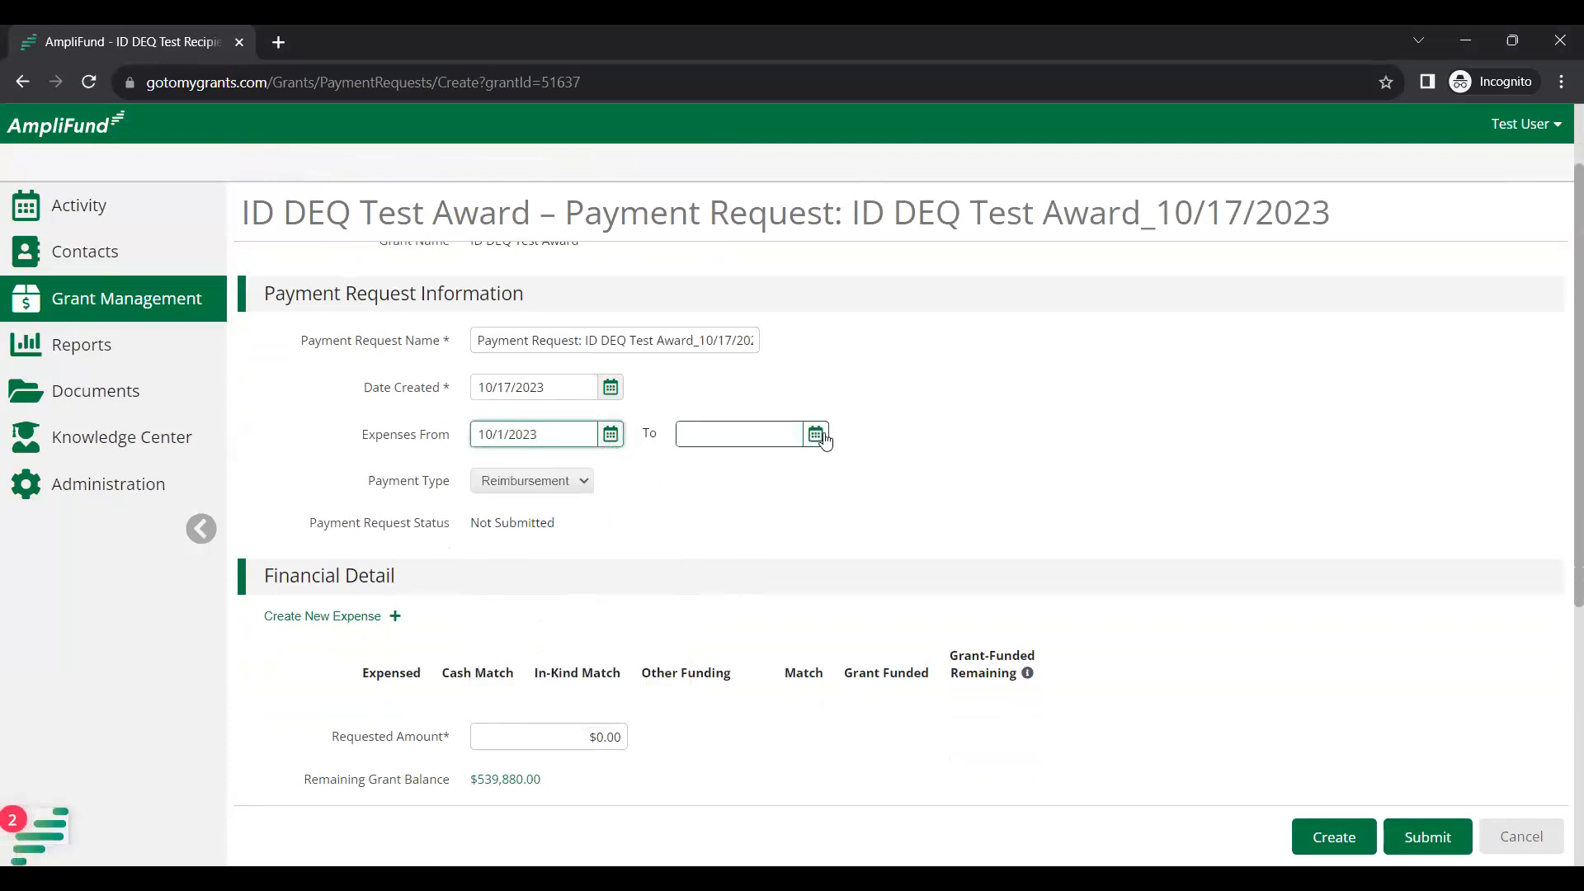
{"action": "left_click", "coordinate": [753, 588]}
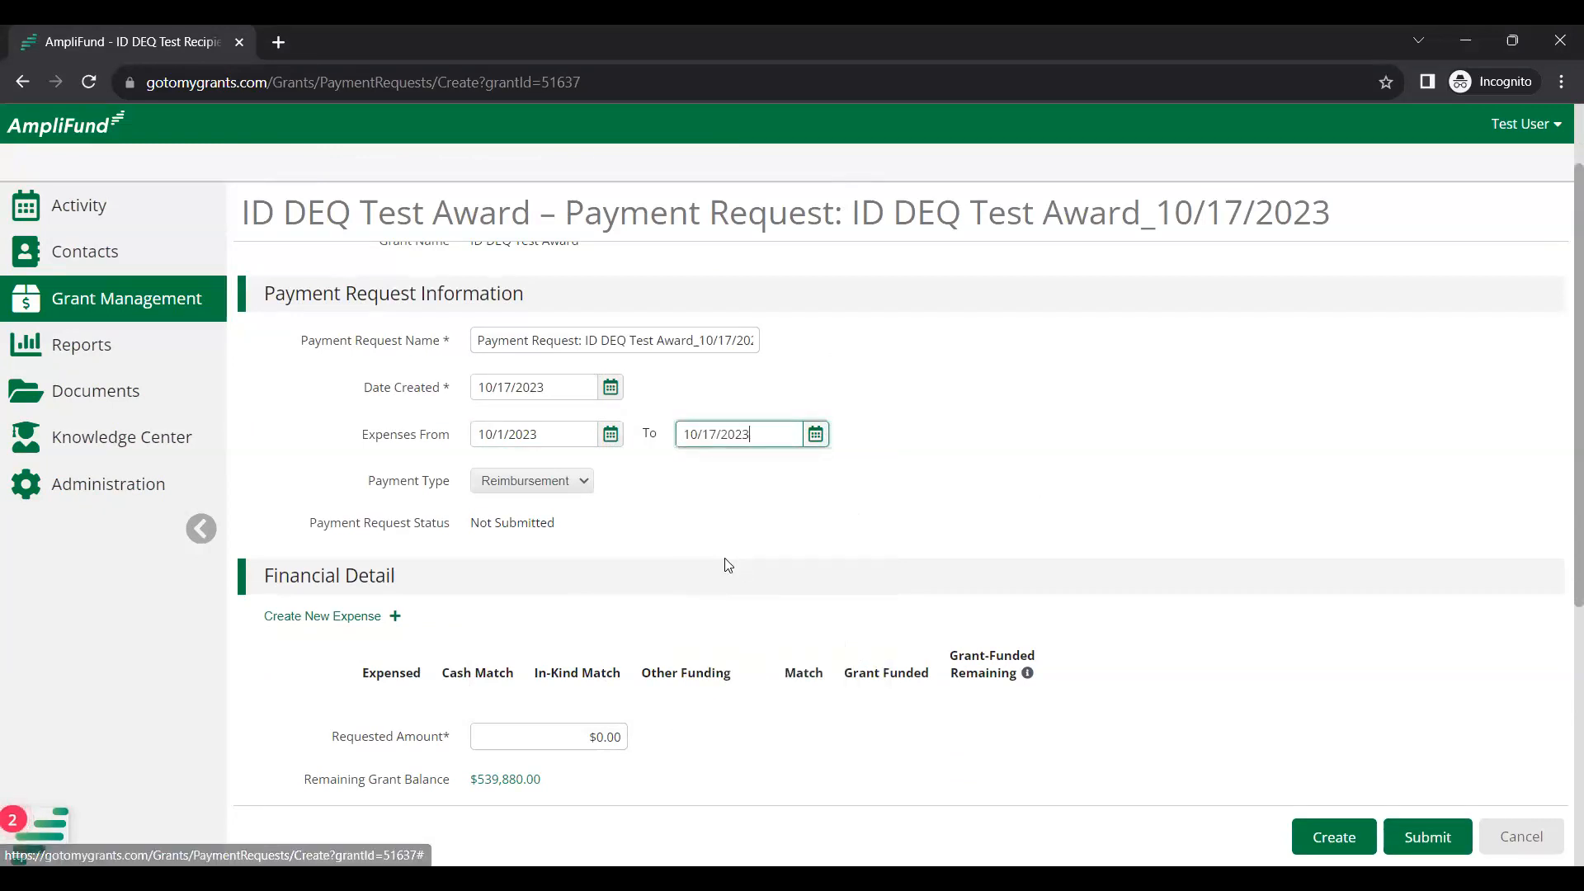
{"action": "scroll", "coordinate": [381, 516], "scroll_direction": "down", "scroll_amount": 2}
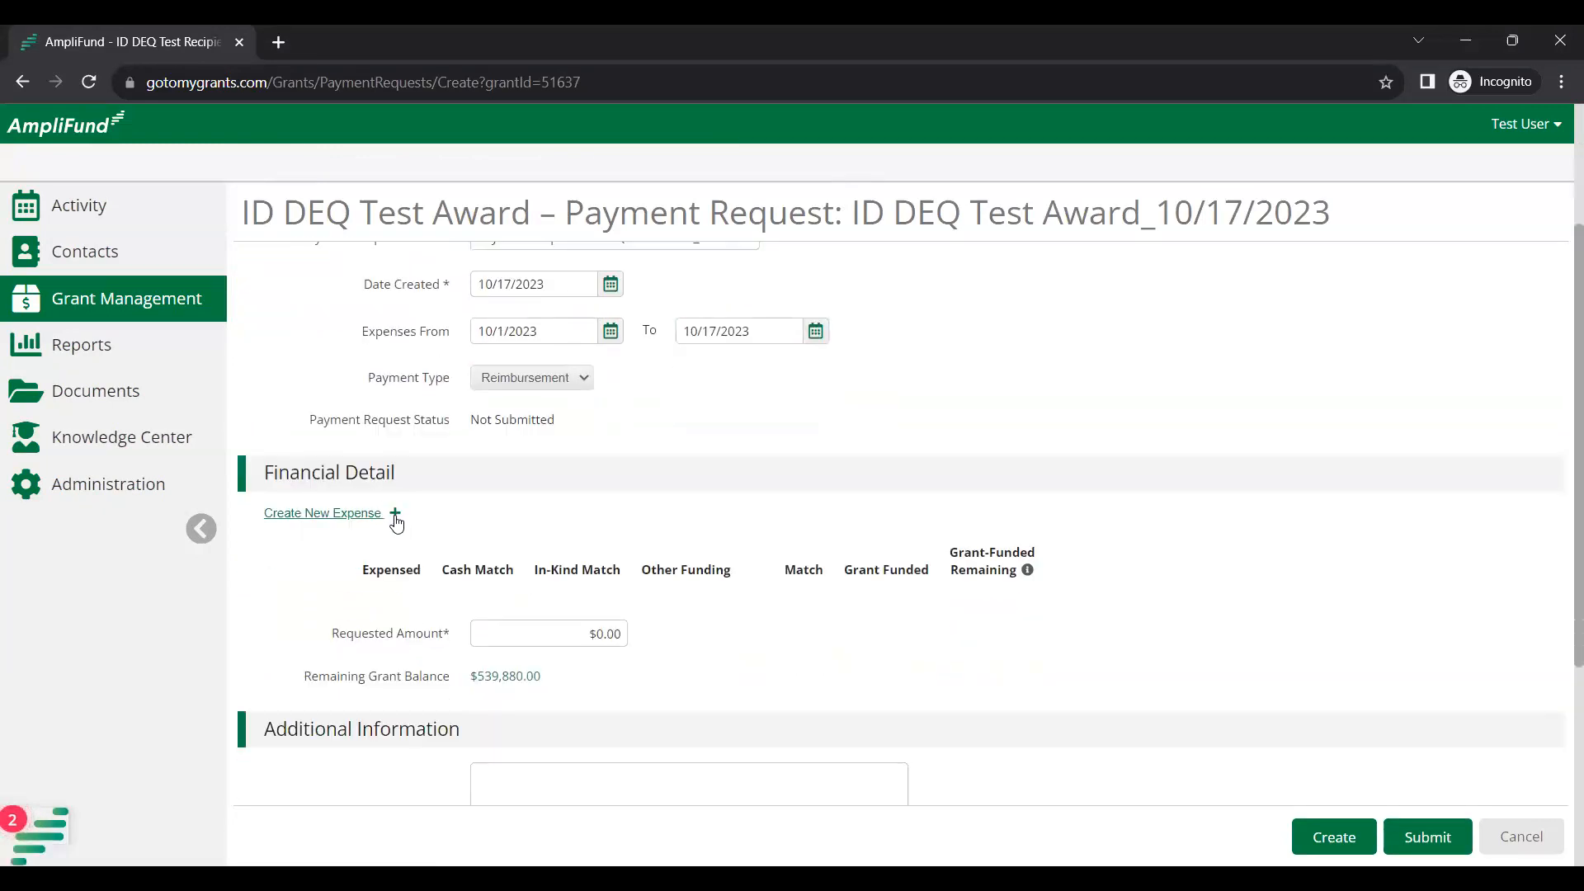
{"action": "left_click", "coordinate": [394, 516]}
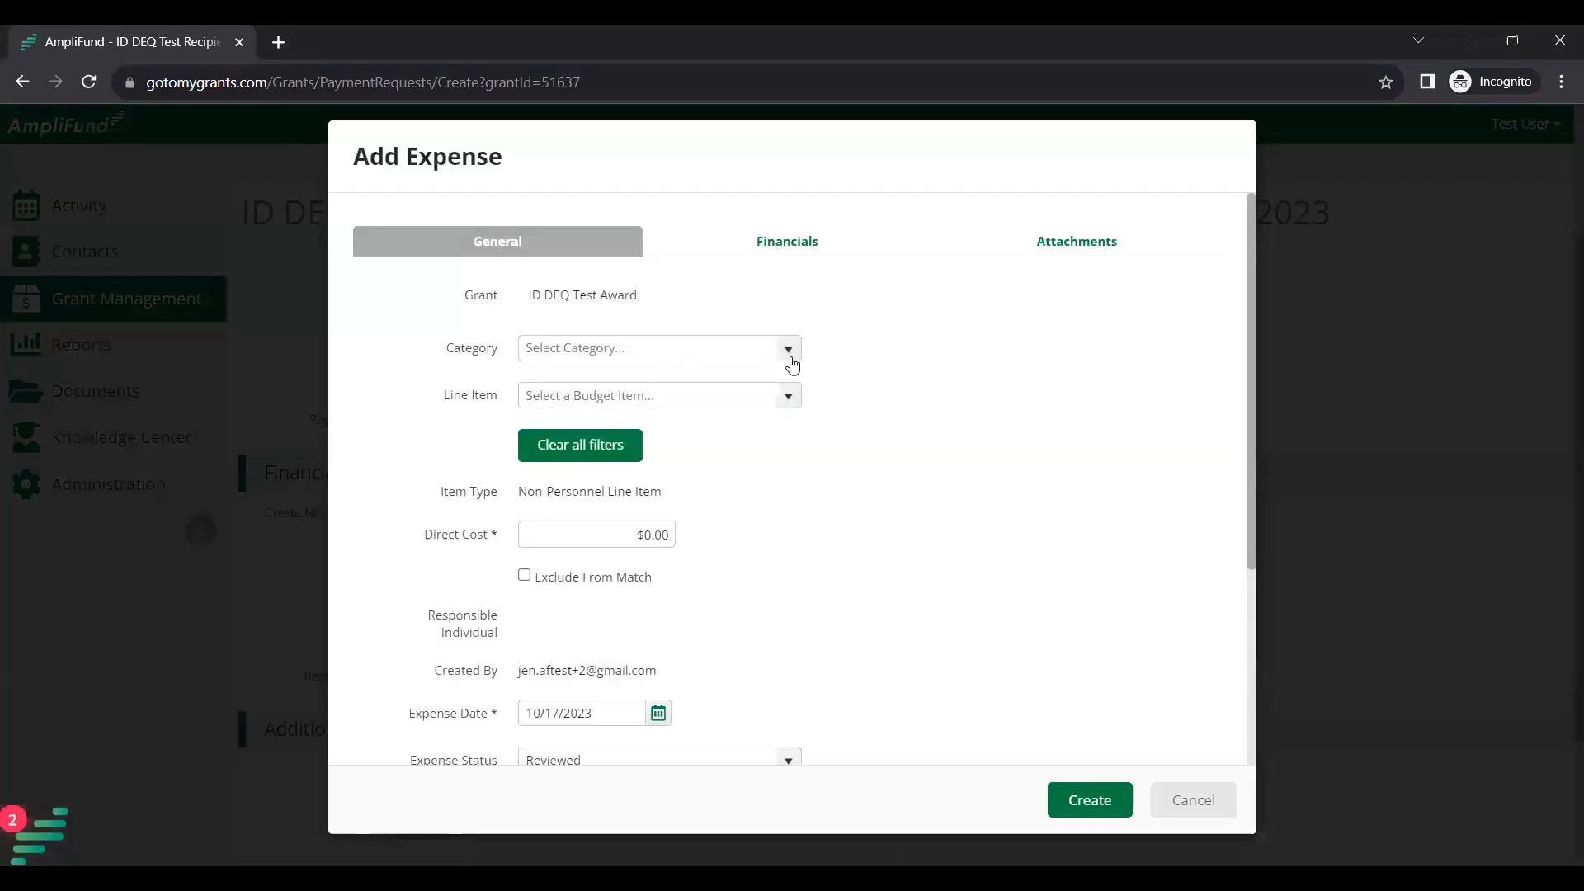
Add an expense with Salaries/Fringe category and line item and a $200 direct cost.
{"action": "left_click", "coordinate": [788, 351]}
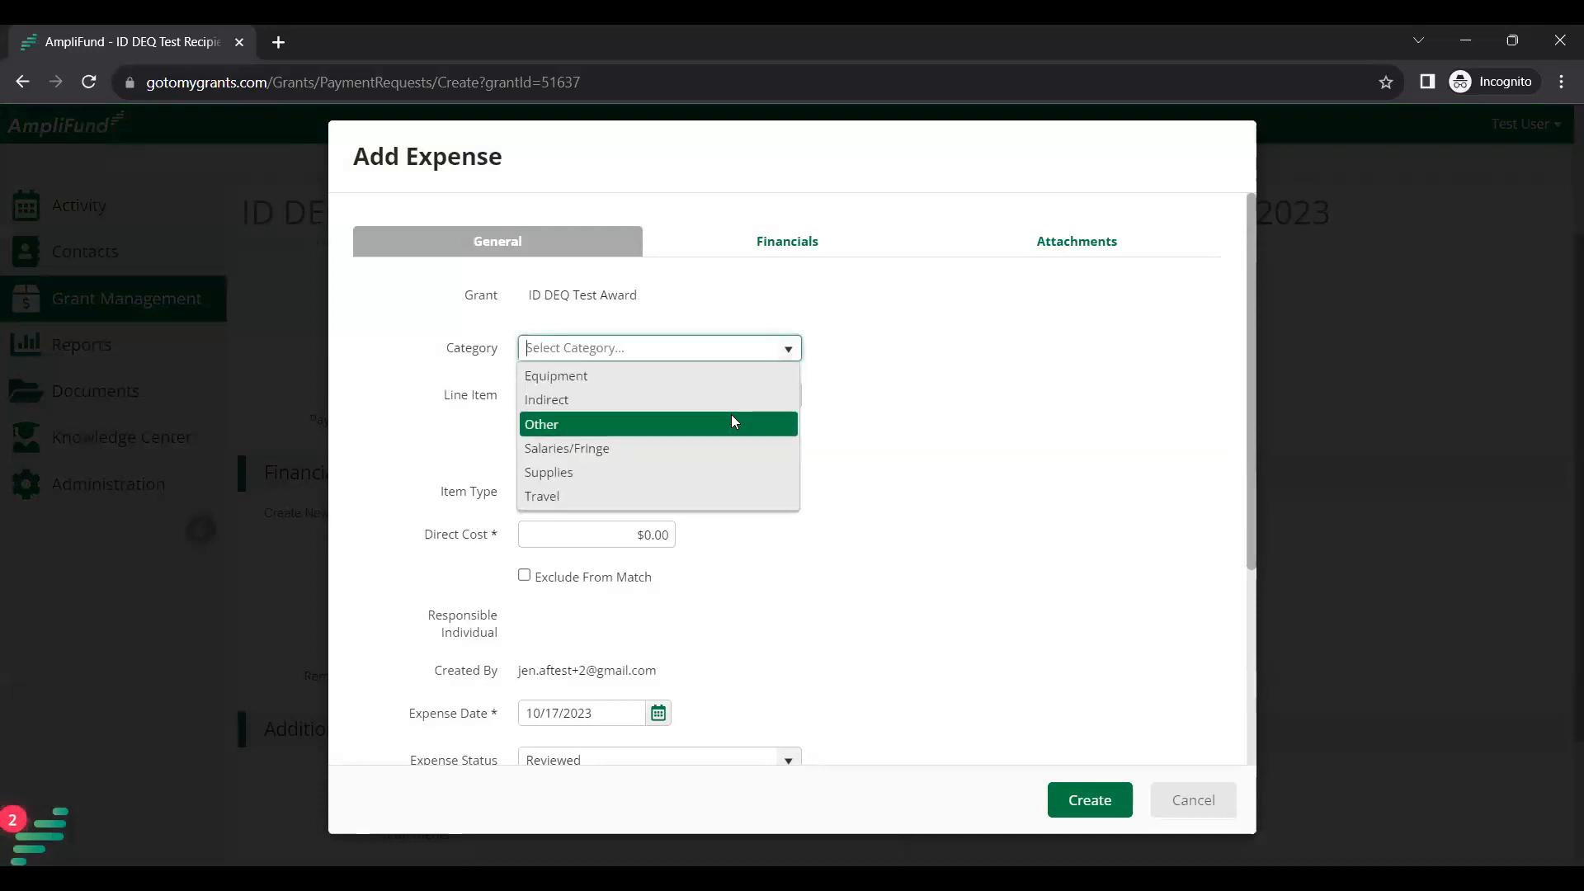
{"action": "left_click", "coordinate": [732, 458]}
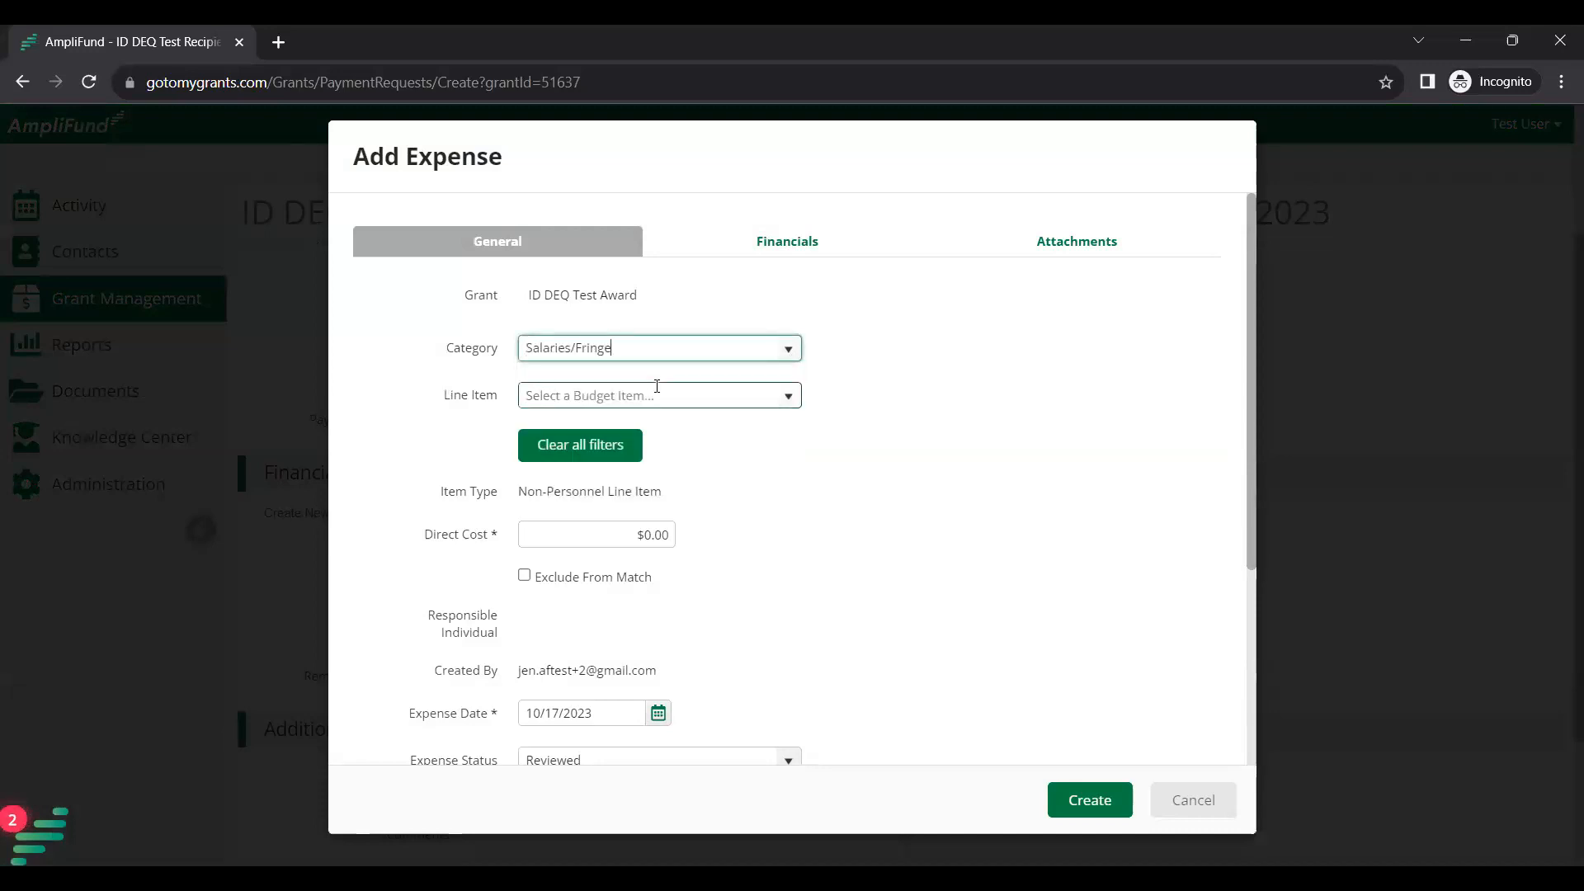
{"action": "left_click", "coordinate": [790, 397]}
{"action": "left_click", "coordinate": [746, 426]}
{"action": "left_click", "coordinate": [665, 532]}
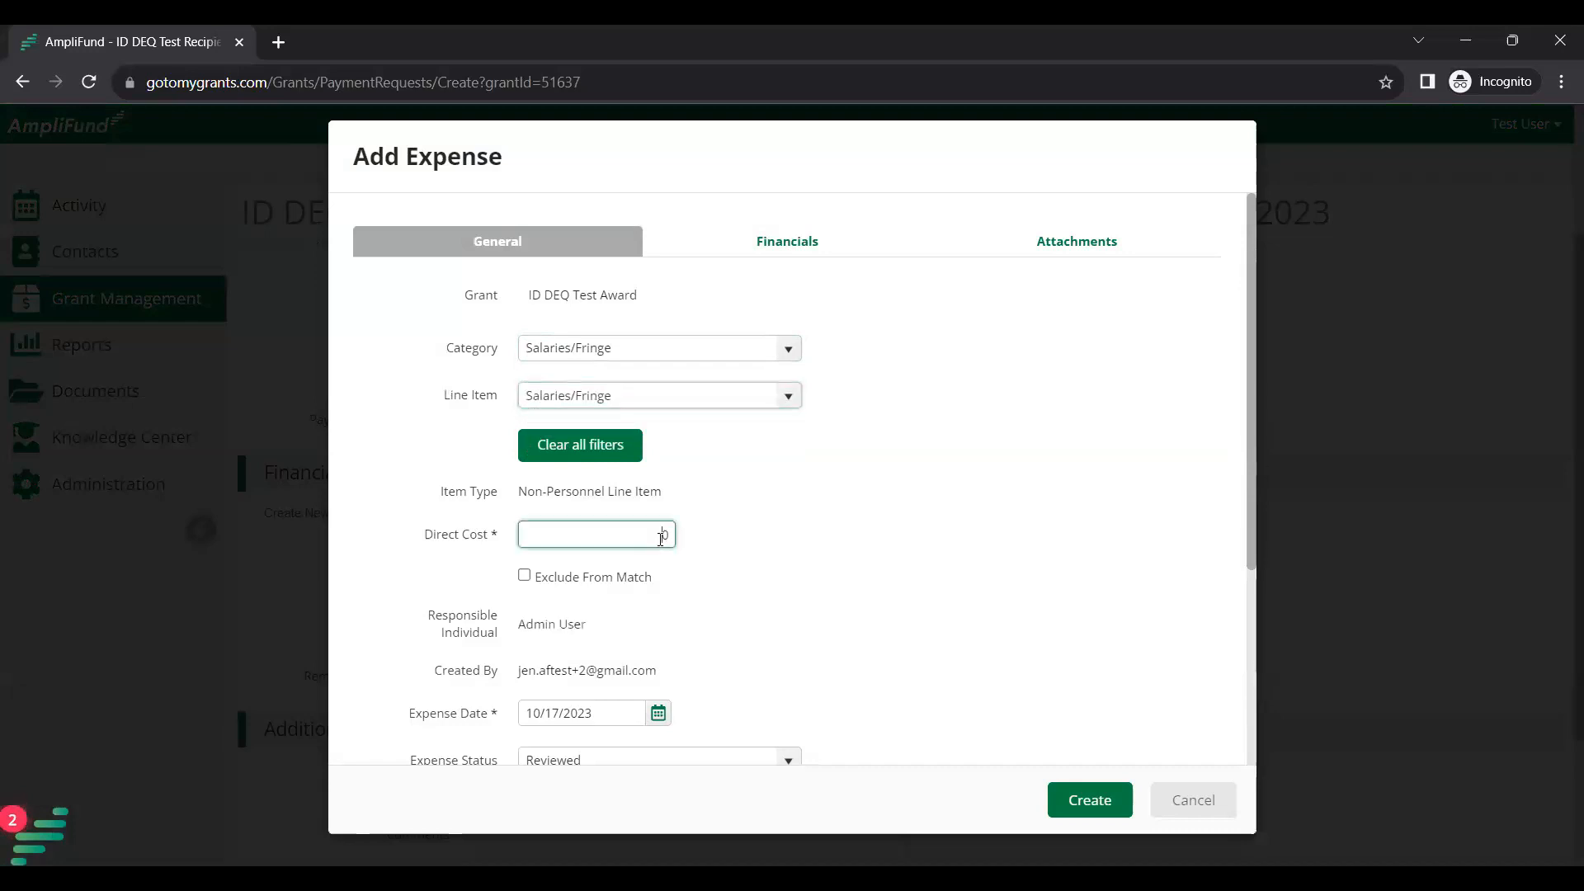
{"action": "type", "text": "200"}
{"action": "left_click", "coordinate": [799, 517]}
{"action": "scroll", "coordinate": [804, 520], "scroll_direction": "down", "scroll_amount": 2}
{"action": "scroll", "coordinate": [953, 532], "scroll_direction": "down", "scroll_amount": 1}
{"action": "scroll", "coordinate": [958, 516], "scroll_direction": "up", "scroll_amount": 2}
{"action": "left_click", "coordinate": [1088, 802]}
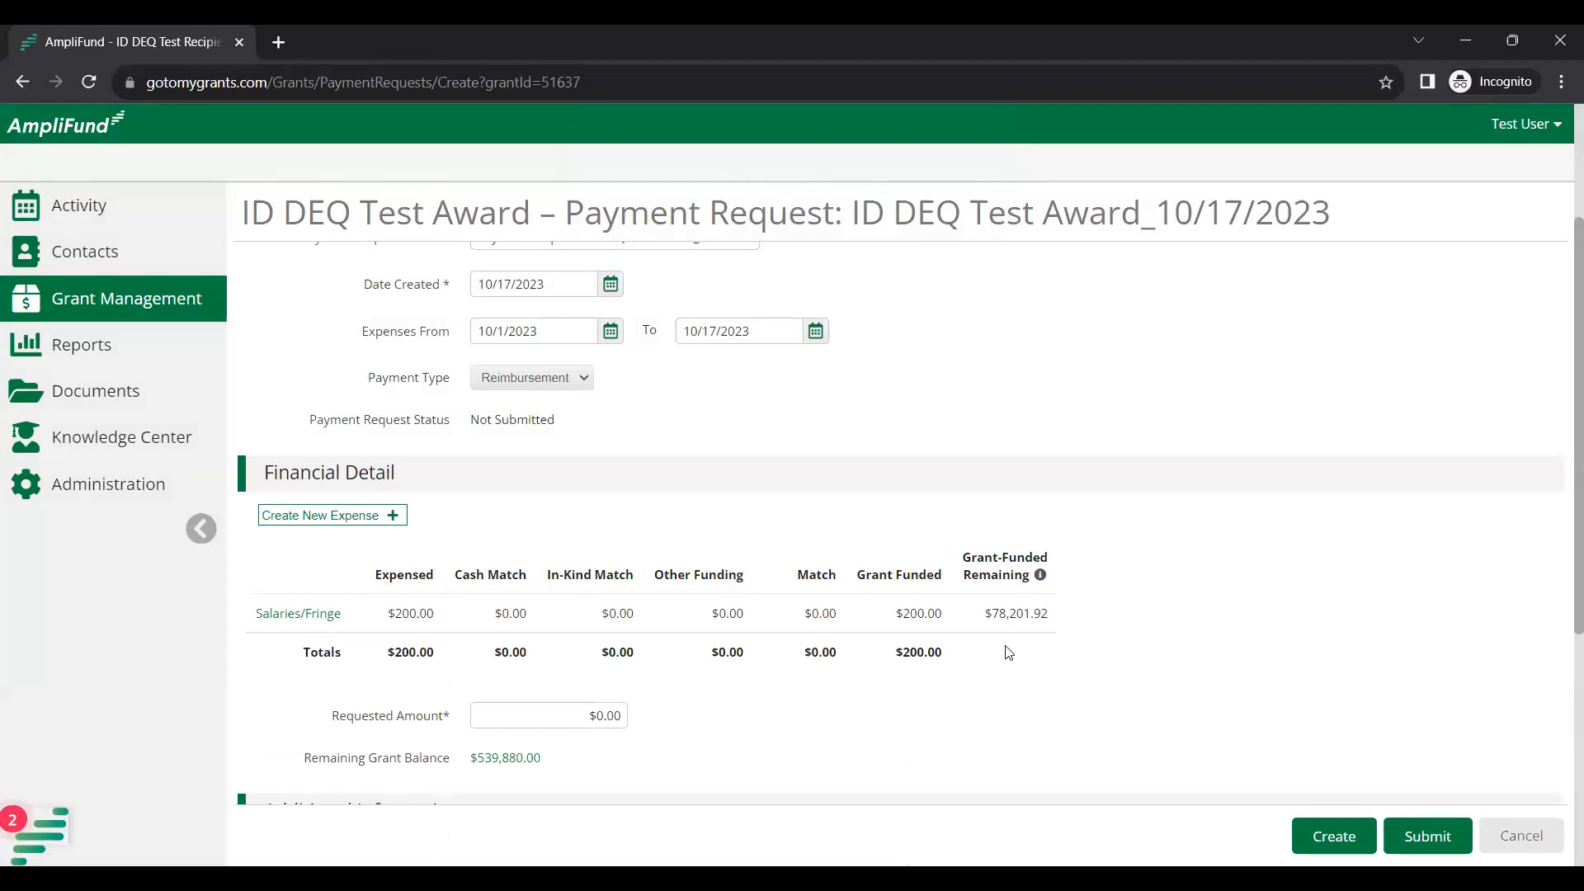
Save the 10/17/2023 payment request as Not Submitted and return to Payment Requests.
{"action": "left_click", "coordinate": [1338, 844]}
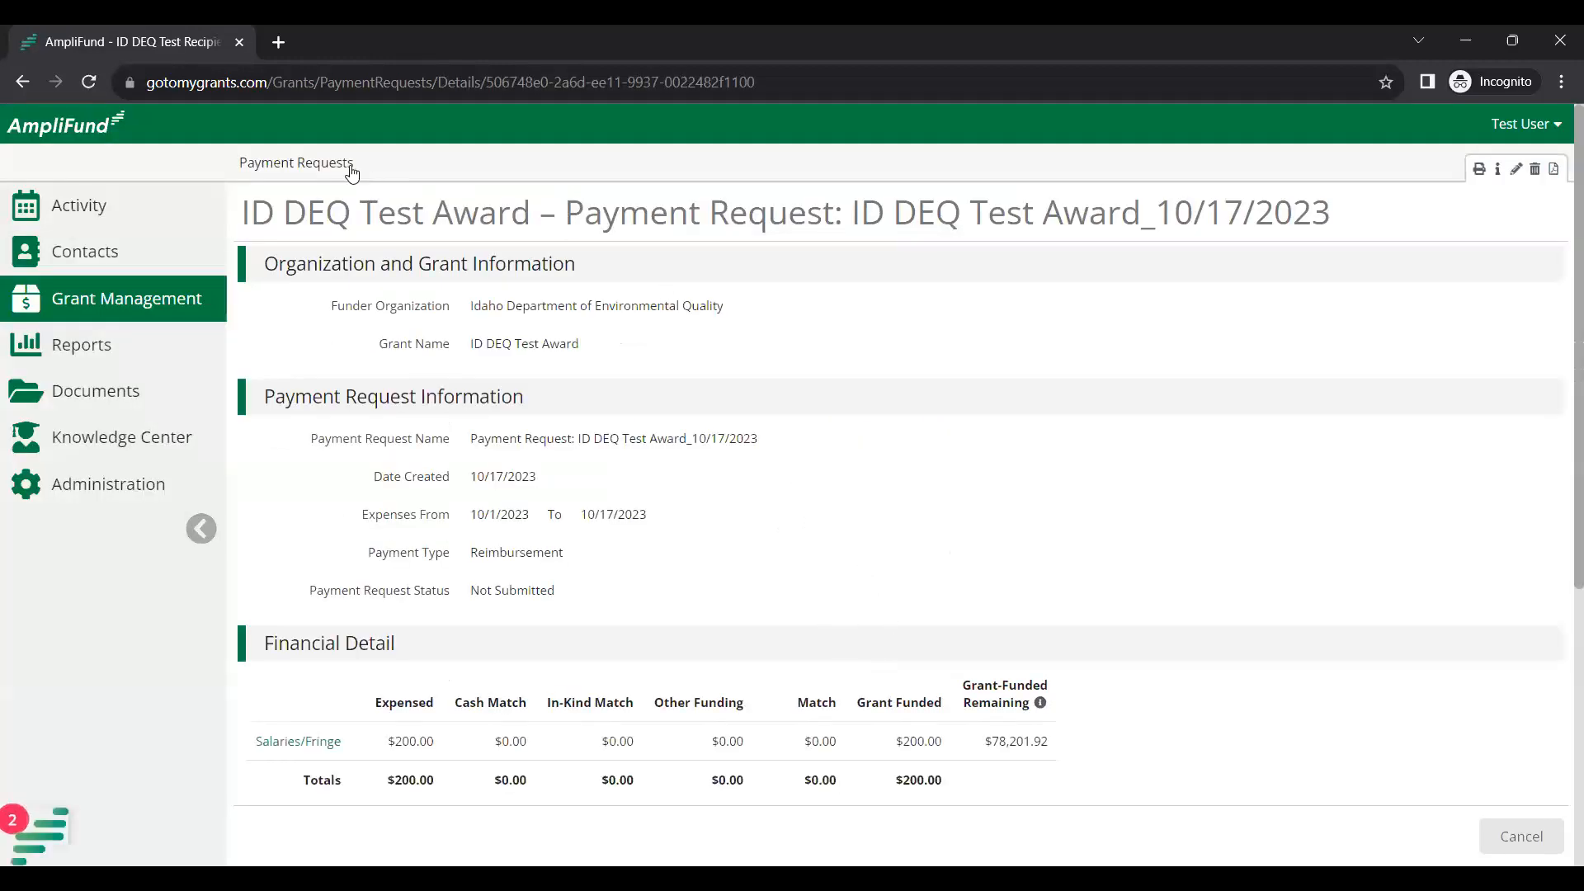
{"action": "left_click", "coordinate": [311, 168]}
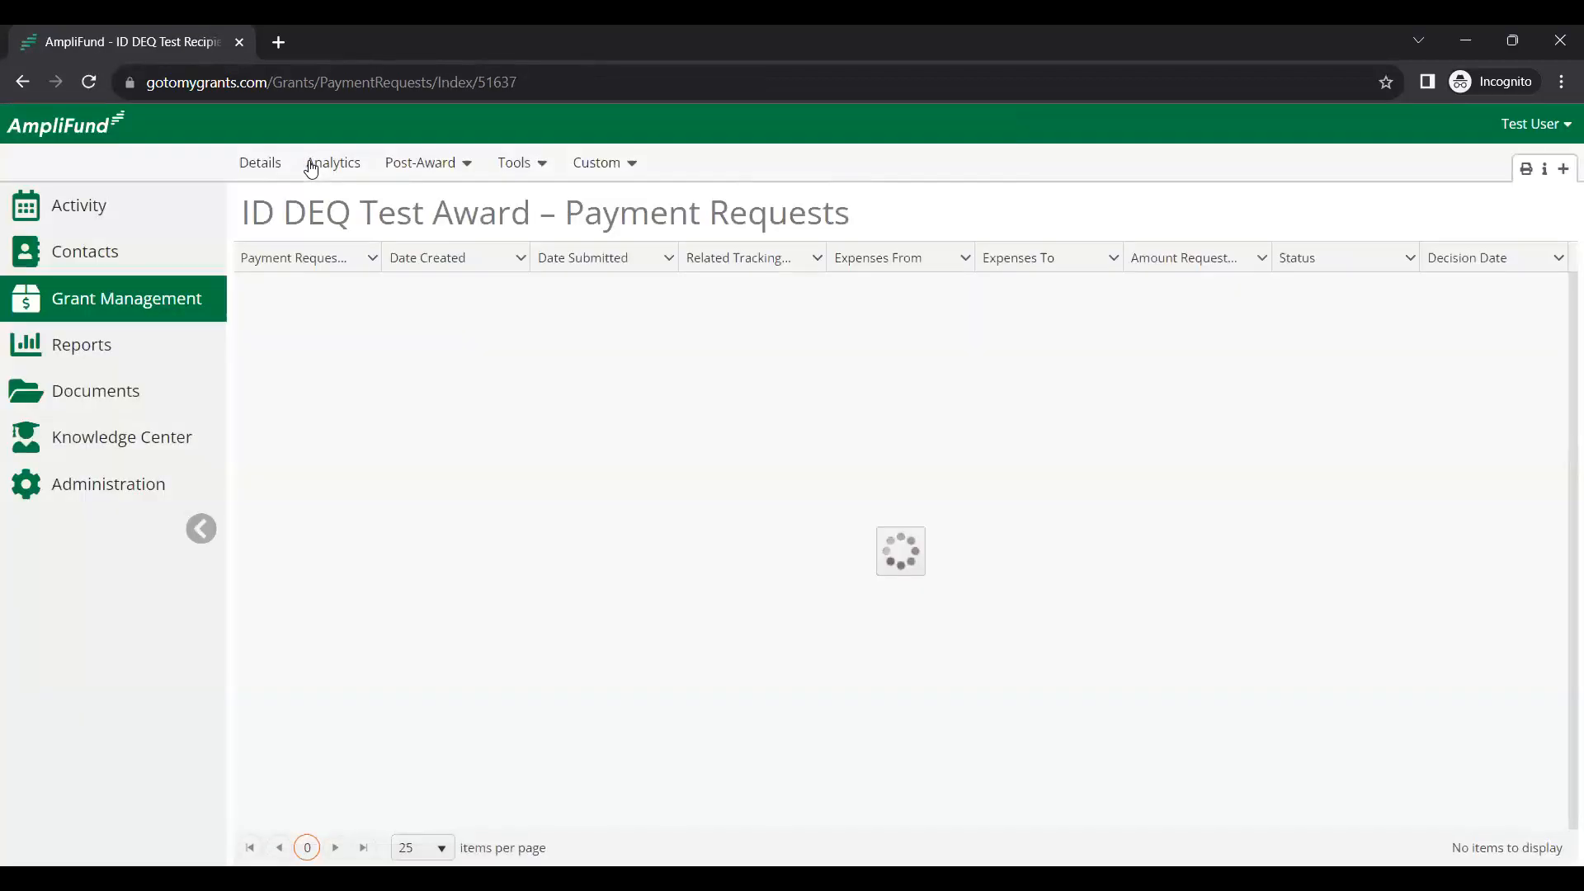
Run the award's Expenses list under Post-Award > Financial and scroll to the new 10/17 $200.00 expense.
{"action": "left_click", "coordinate": [452, 170]}
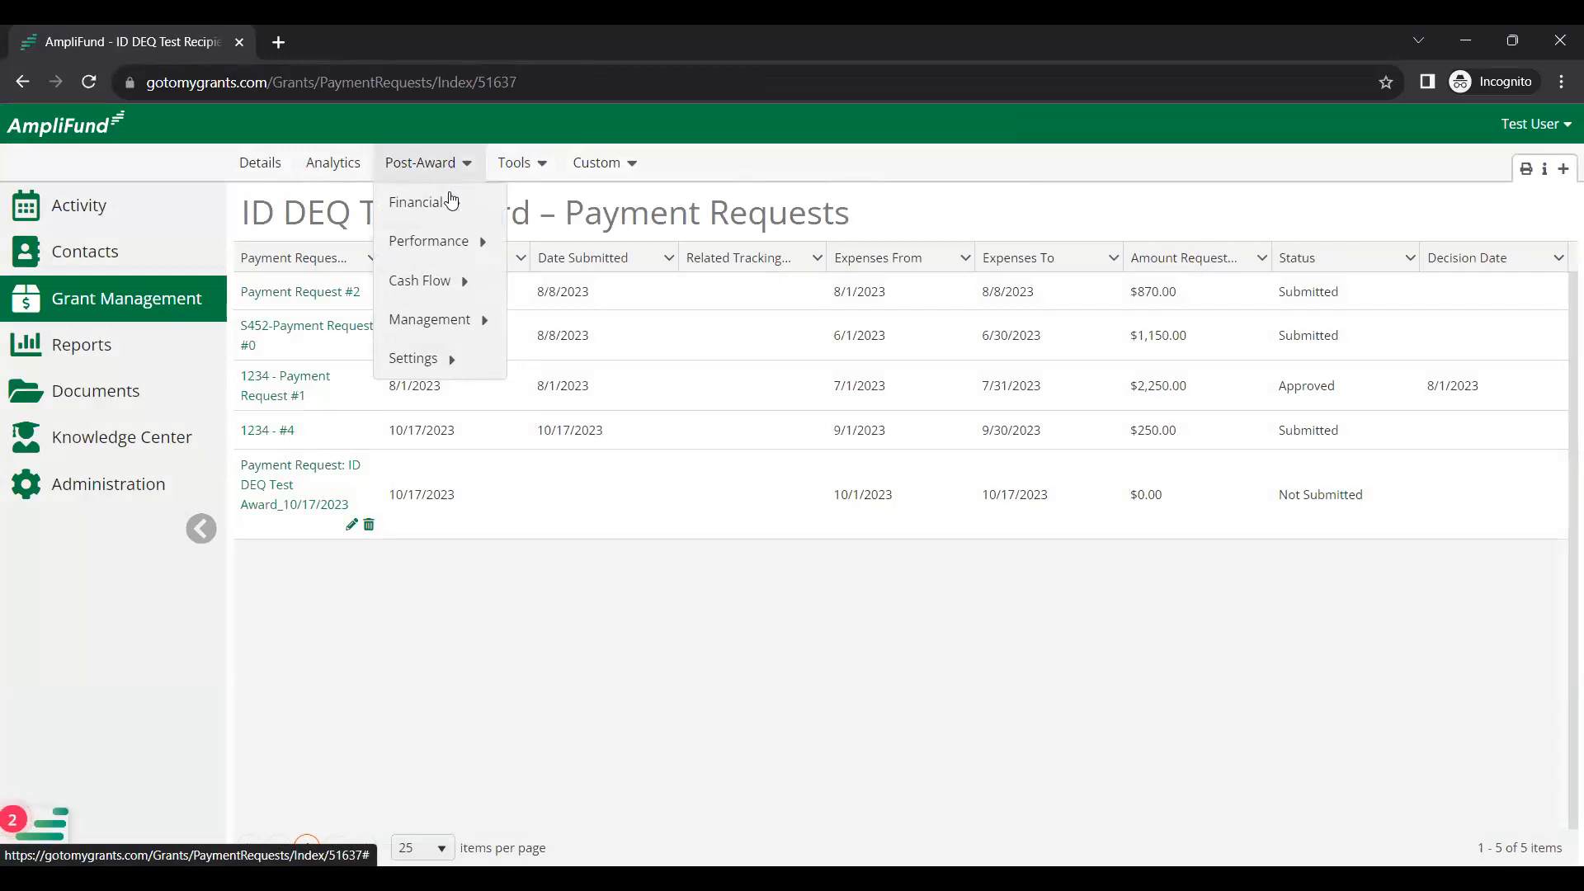
{"action": "mouse_move", "coordinate": [453, 201]}
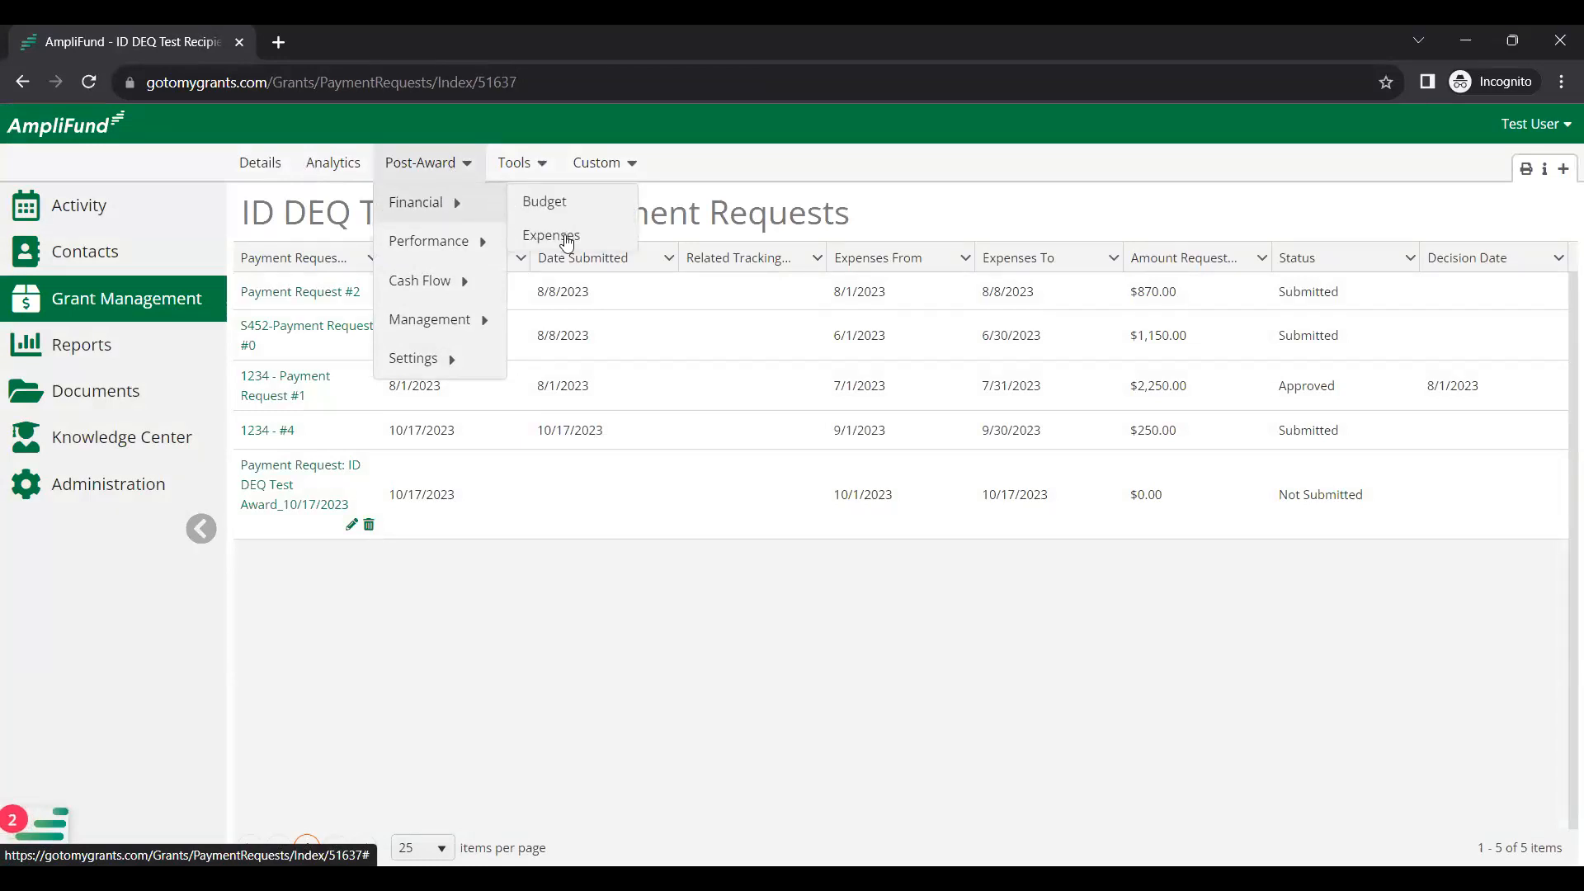
{"action": "left_click", "coordinate": [567, 240]}
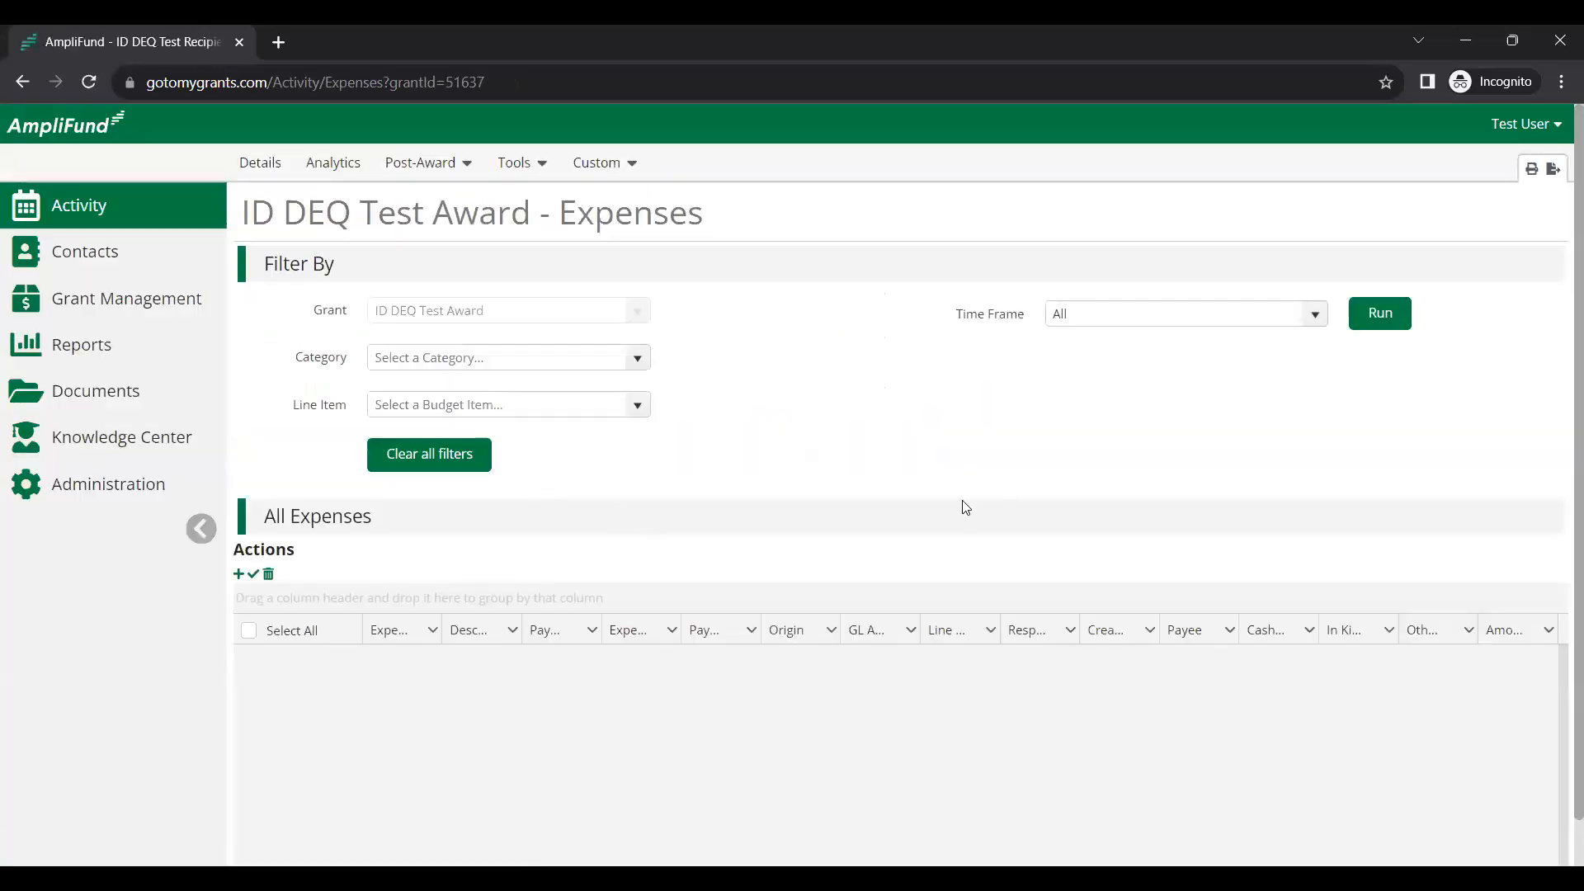
{"action": "left_click", "coordinate": [1391, 322]}
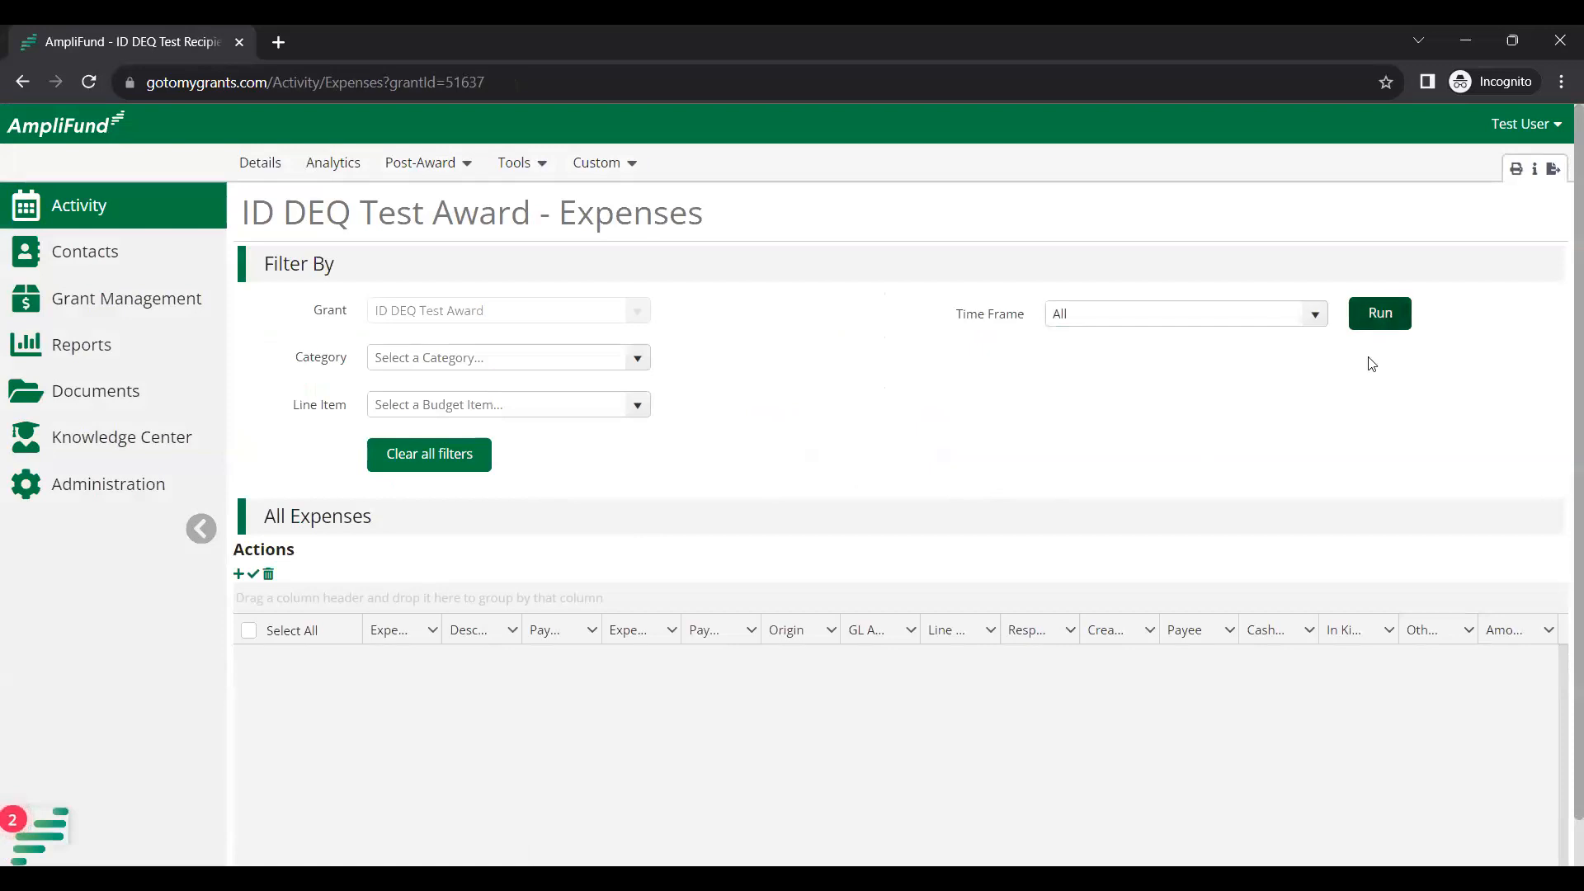
{"action": "scroll", "coordinate": [1319, 750], "scroll_direction": "down", "scroll_amount": 5}
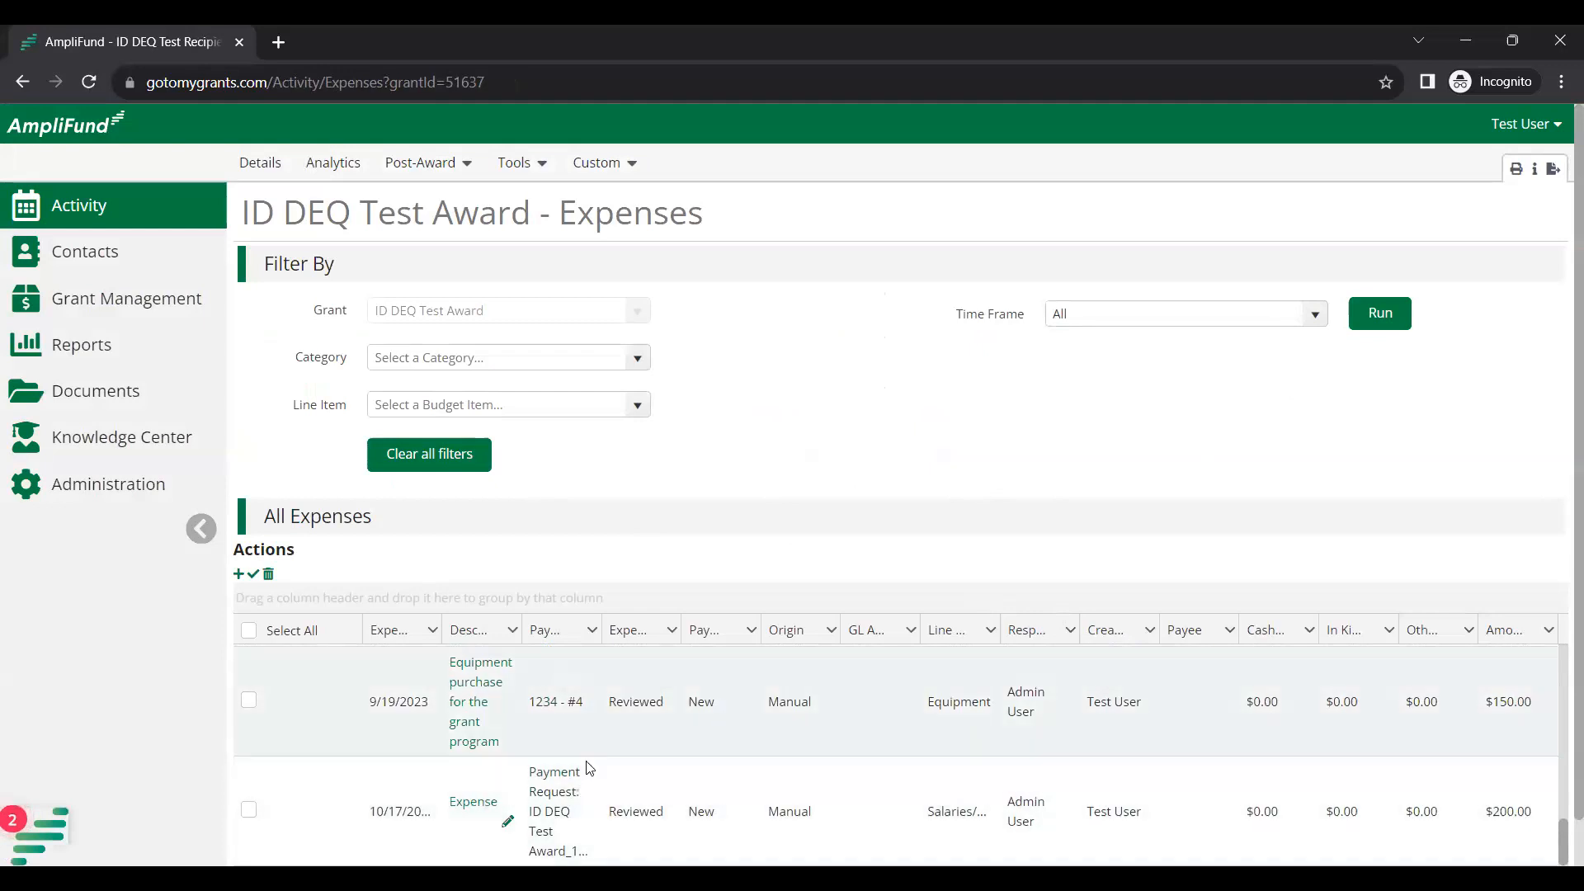
Edit the 10/17 Salaries/Fringe expense, changing its direct cost to $400.00.
{"action": "left_click", "coordinate": [509, 822]}
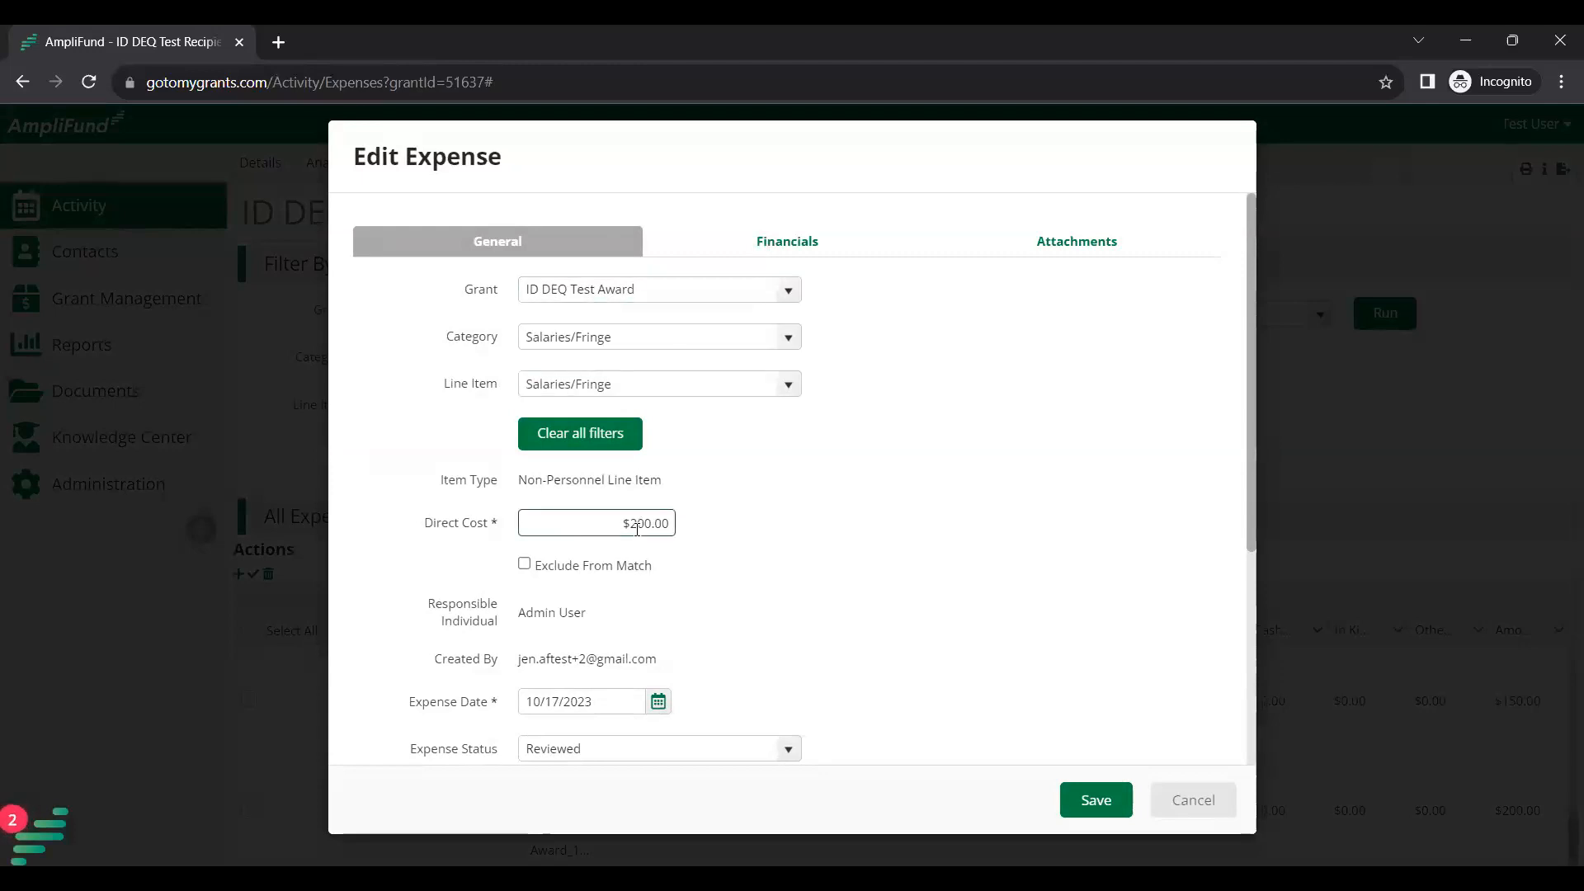
{"action": "left_click", "coordinate": [637, 529]}
{"action": "key", "text": "BackSpace"}
{"action": "type", "text": "400"}
{"action": "left_click", "coordinate": [865, 479]}
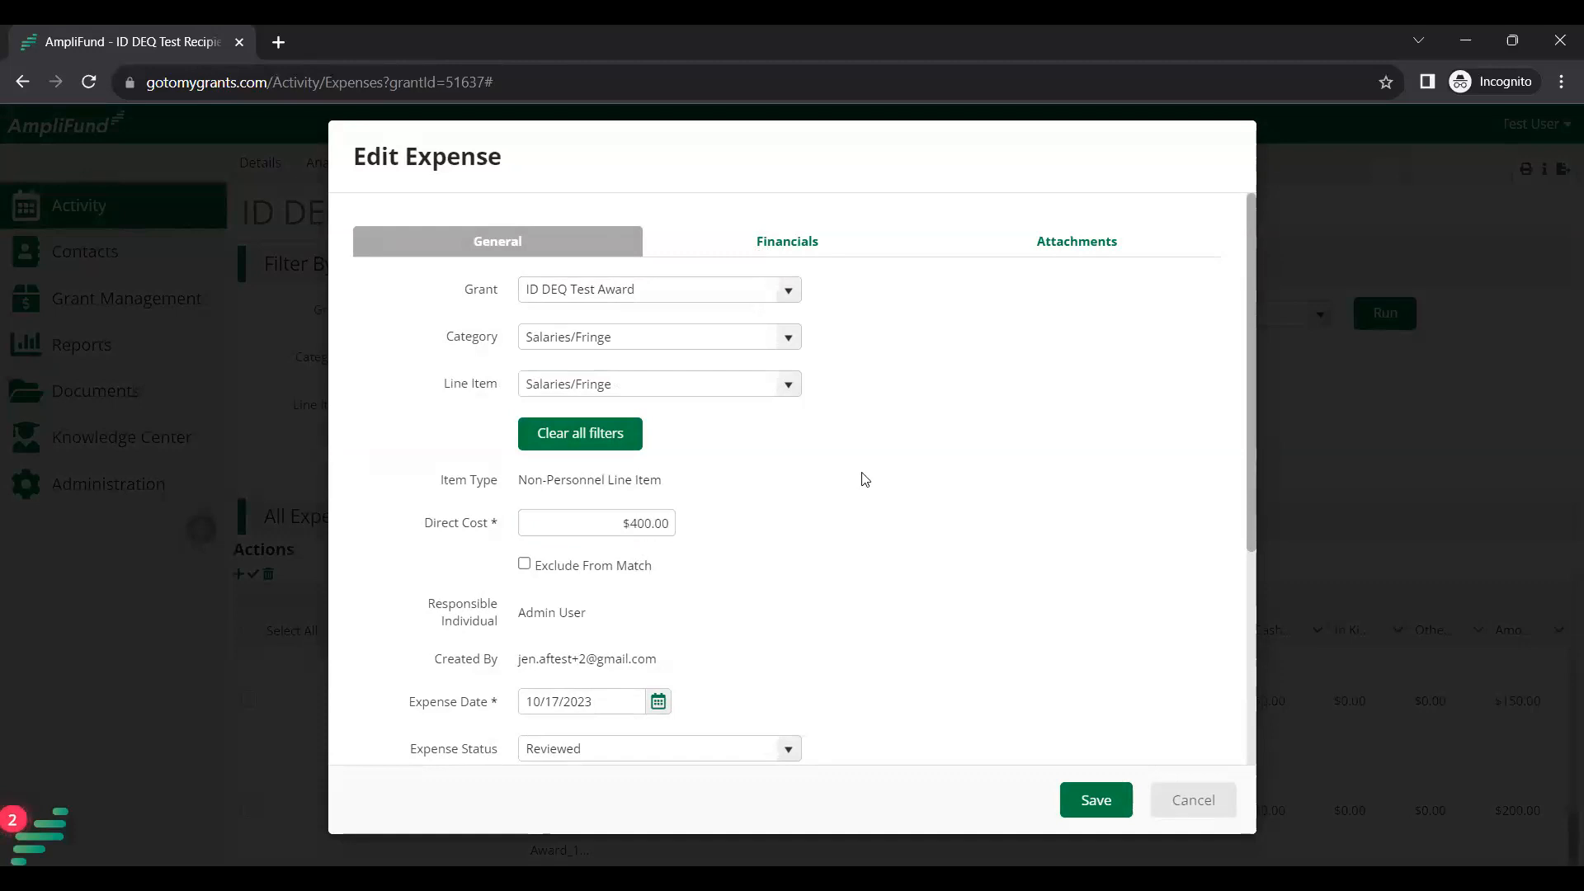
Set a Dollar-type cash match of $200 in Financials and save the expense.
{"action": "left_click", "coordinate": [806, 253]}
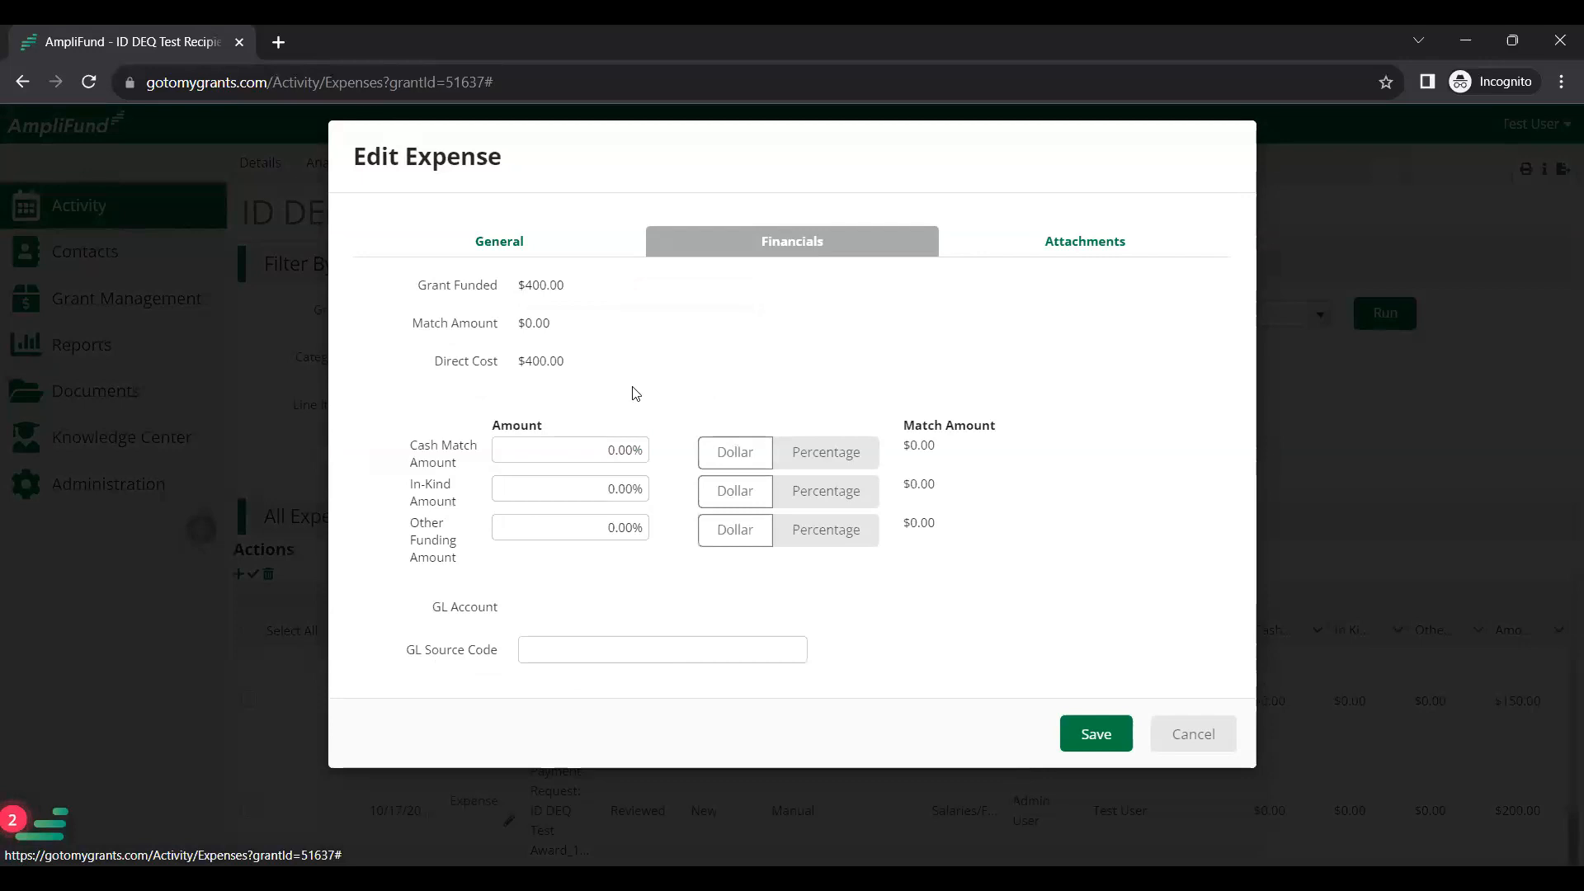
{"action": "left_click", "coordinate": [712, 452]}
{"action": "left_click", "coordinate": [619, 446]}
{"action": "type", "text": "200"}
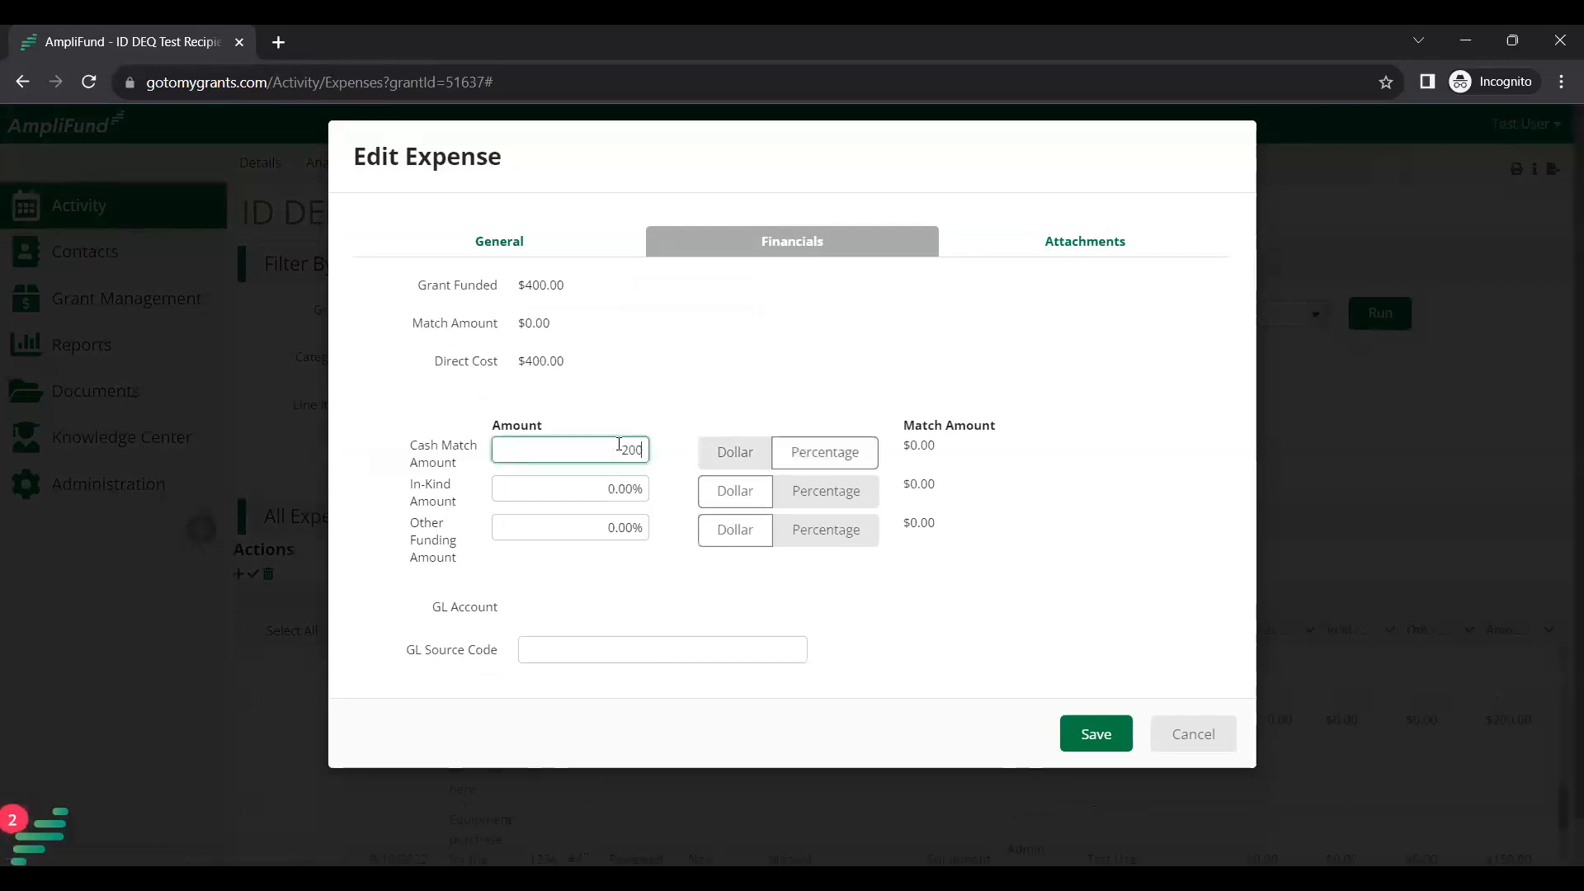
{"action": "left_click", "coordinate": [704, 385]}
{"action": "left_click", "coordinate": [1090, 728]}
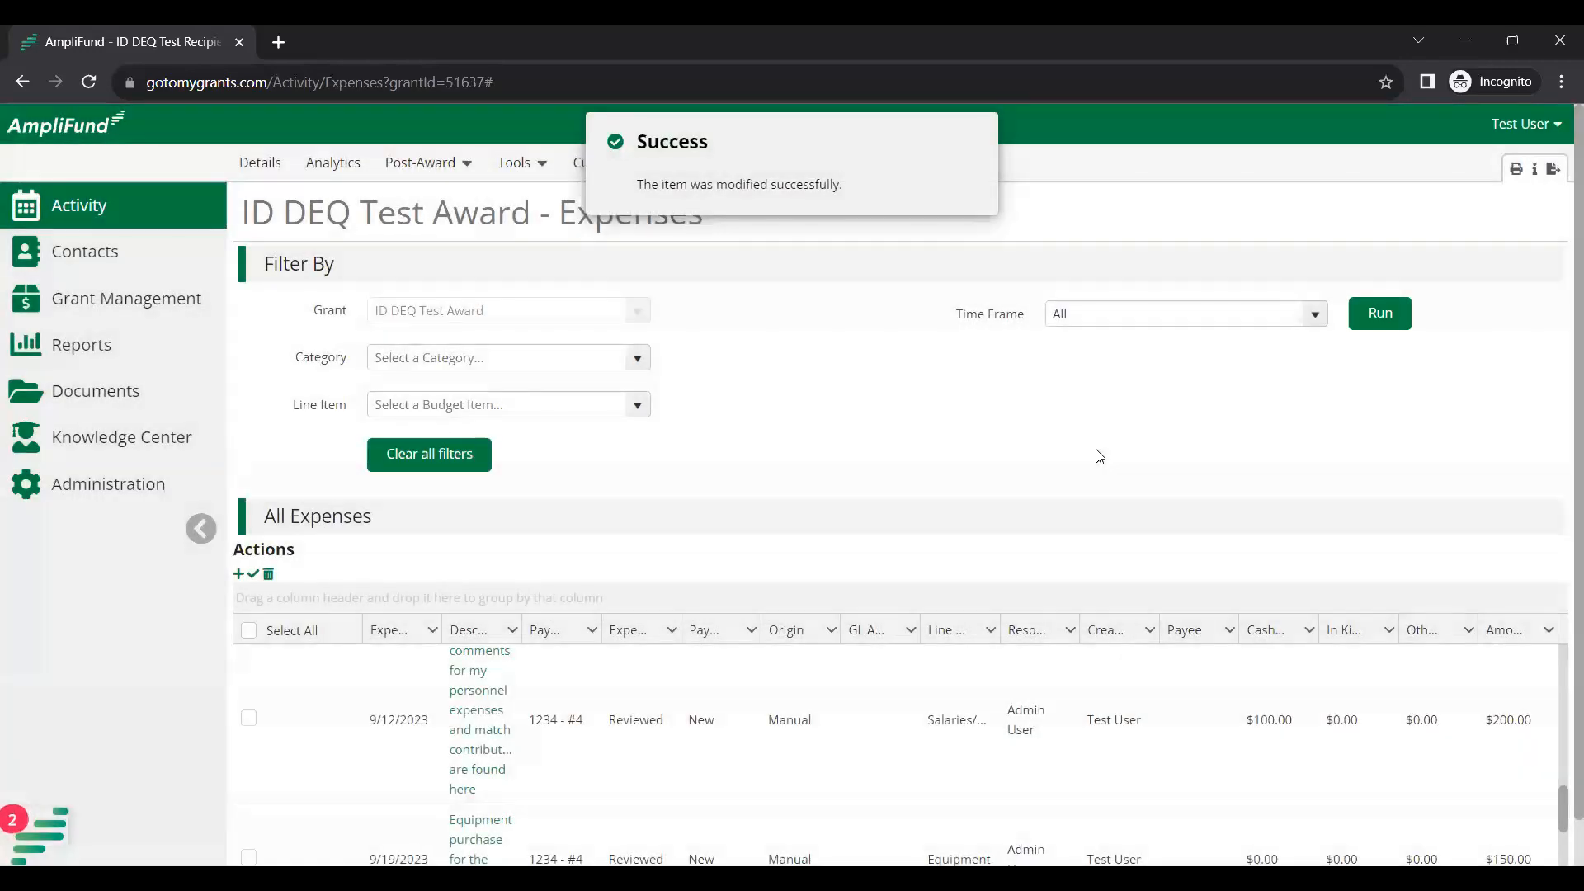
From Post-Award payment requests, open 'Payment Request: ID DEQ Test Award_10/17/2023'.
{"action": "left_click", "coordinate": [462, 161]}
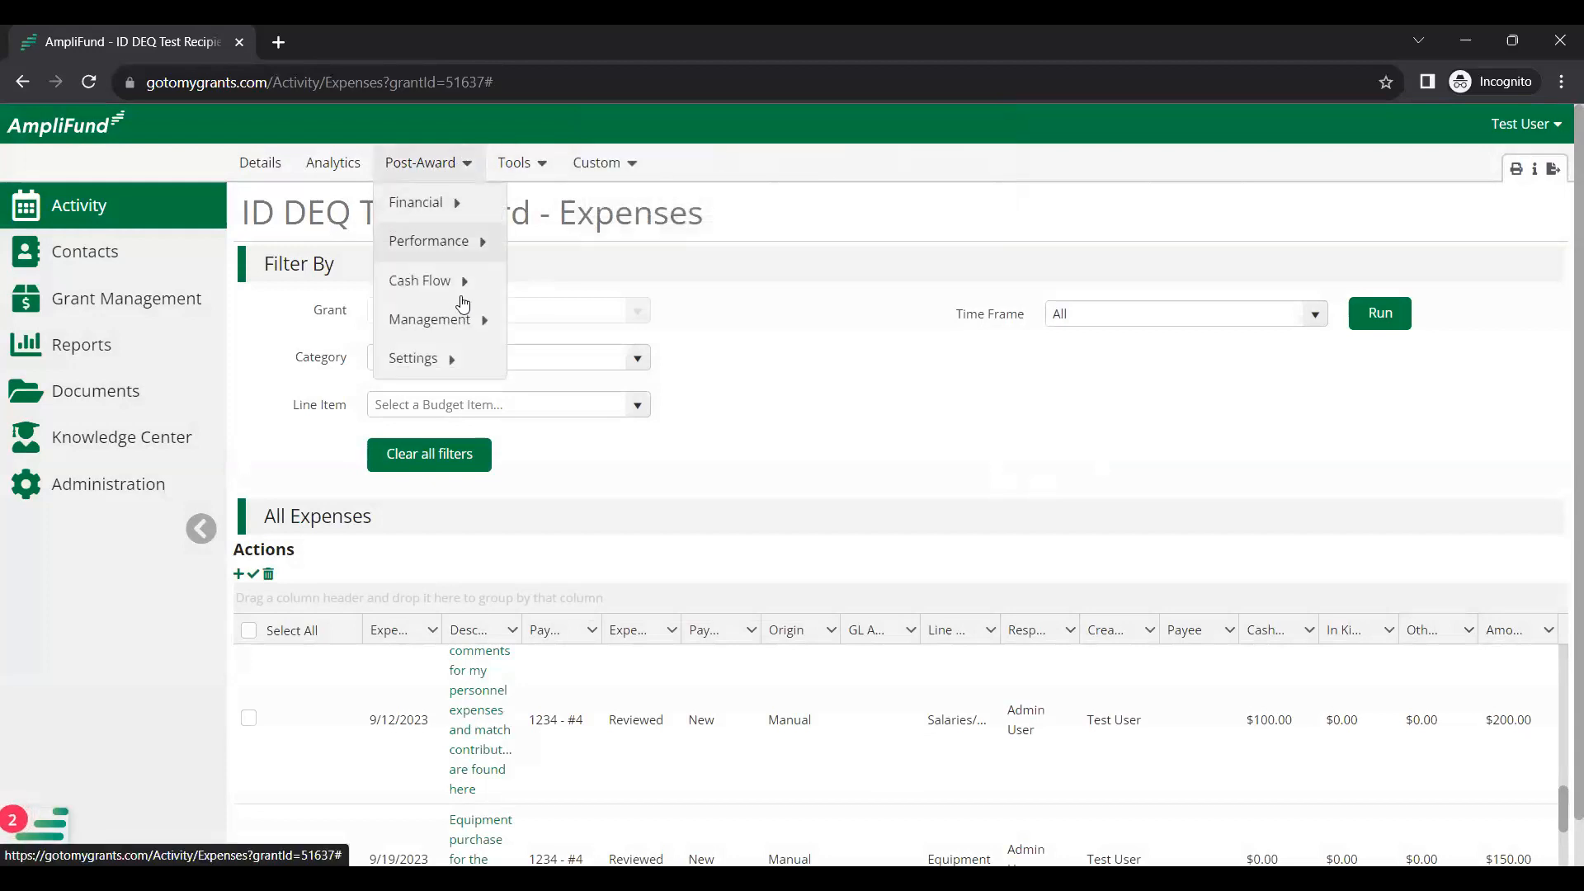
{"action": "mouse_move", "coordinate": [464, 294]}
{"action": "left_click", "coordinate": [567, 282]}
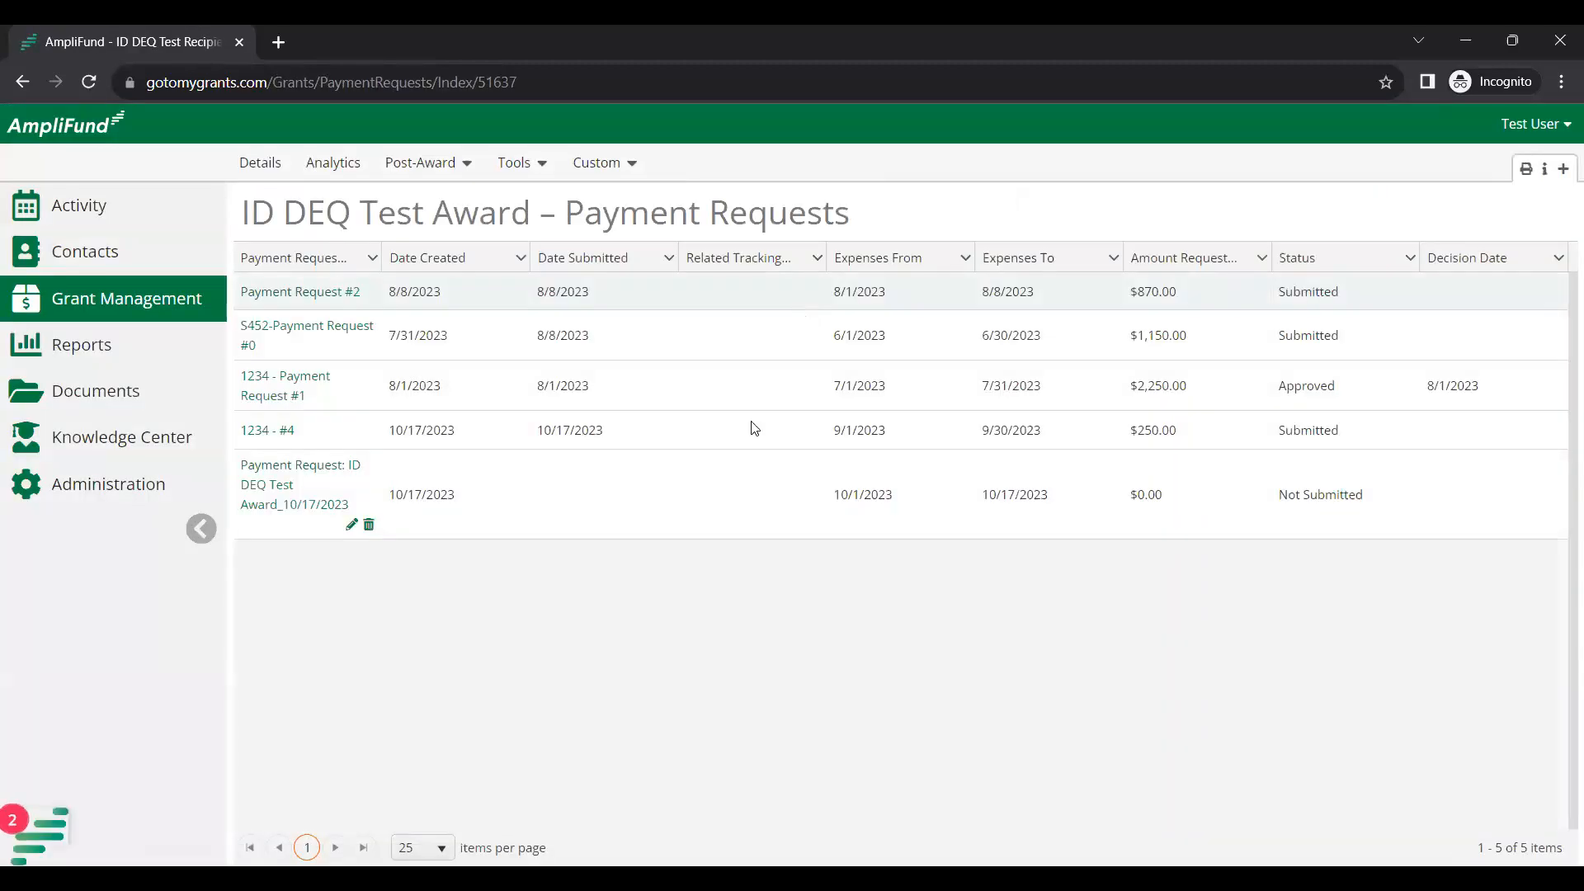
{"action": "left_click", "coordinate": [457, 162]}
{"action": "mouse_move", "coordinate": [479, 204]}
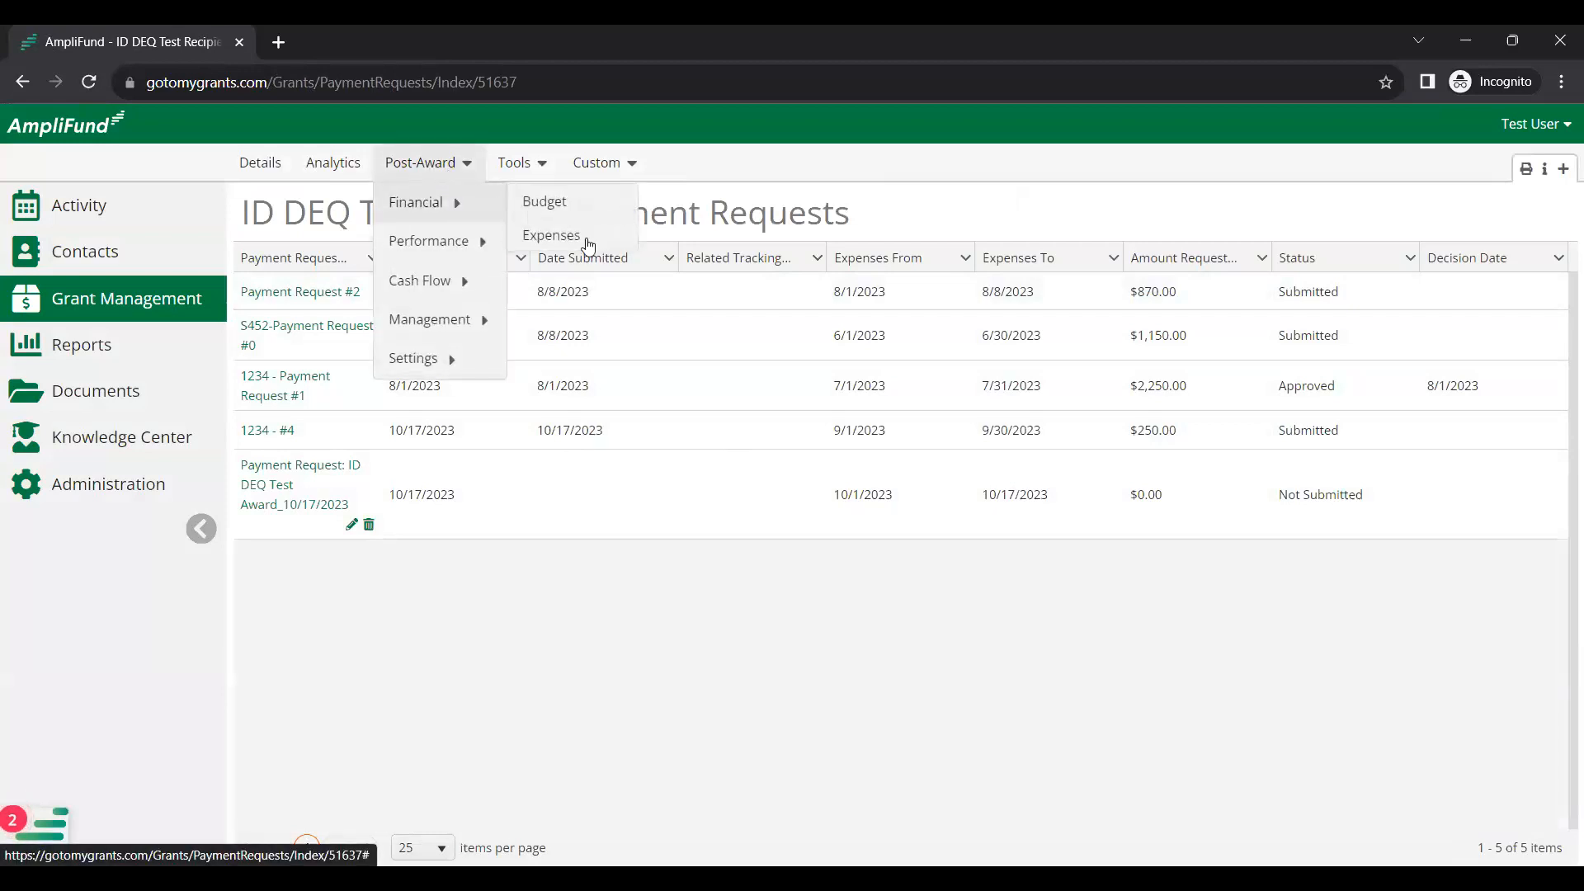
{"action": "left_click", "coordinate": [320, 475]}
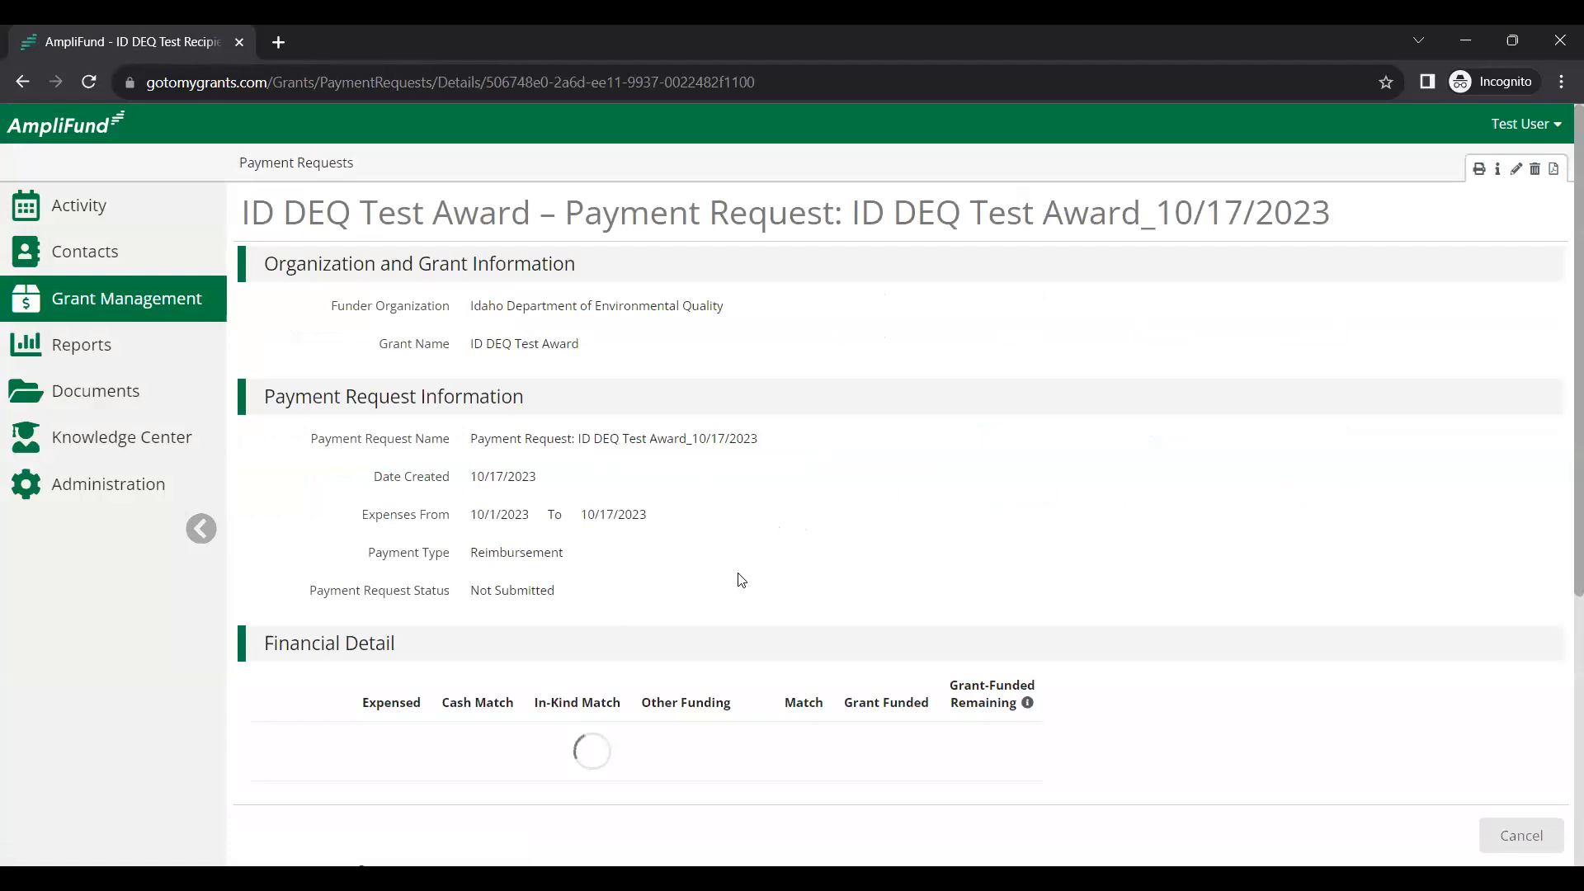
Scroll to the Salaries/Fringe financial detail, then switch to the AmpliFund Support window.
{"action": "scroll", "coordinate": [698, 607], "scroll_direction": "down", "scroll_amount": 2}
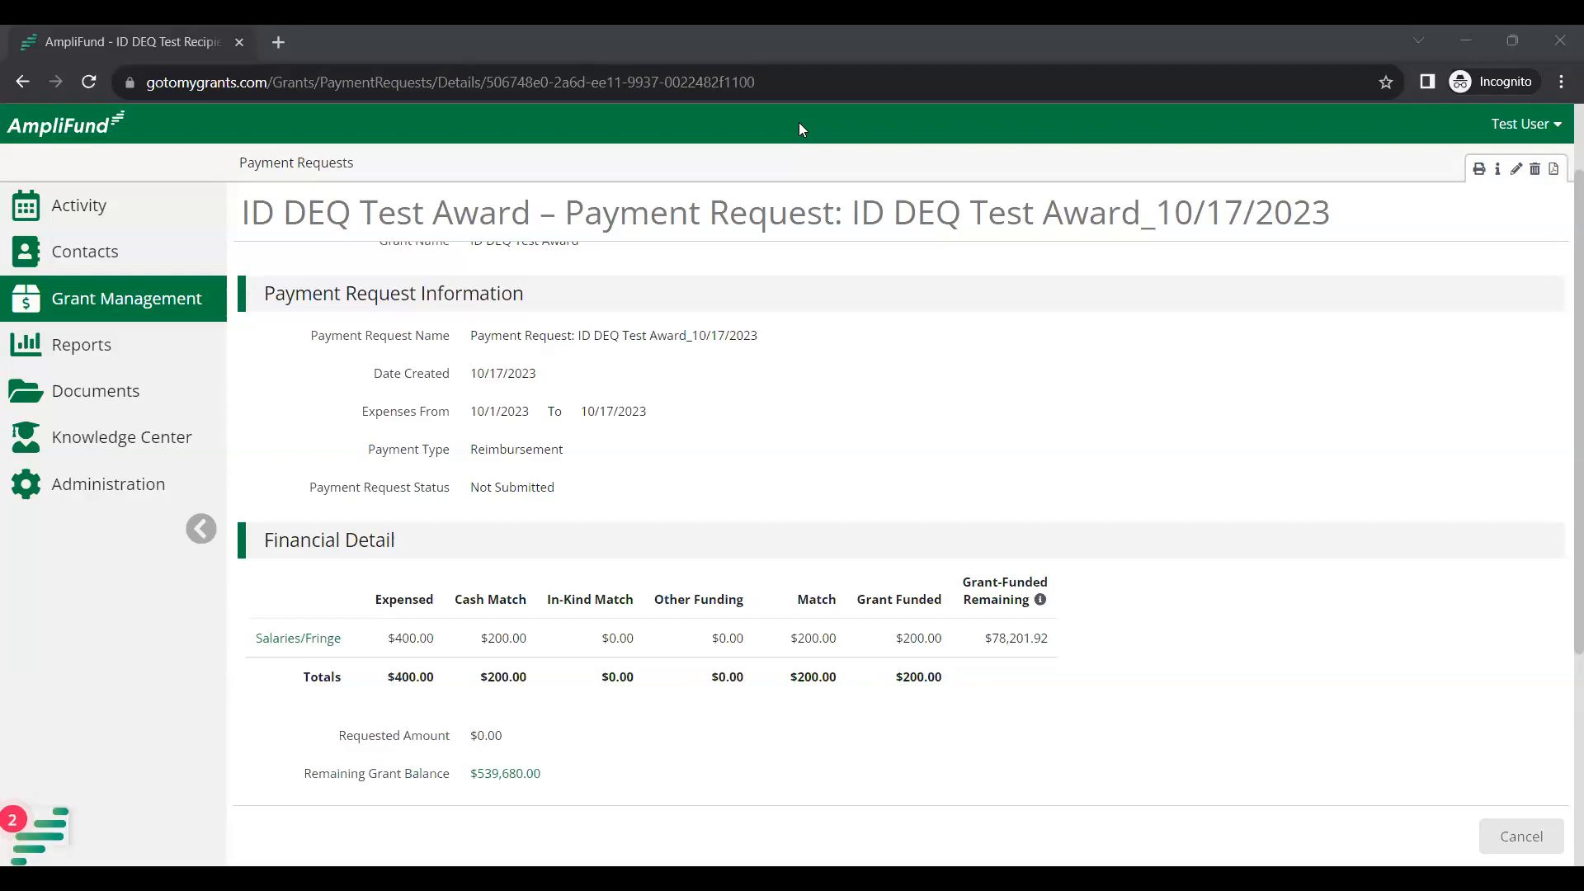
{"action": "key", "text": "alt+Tab"}
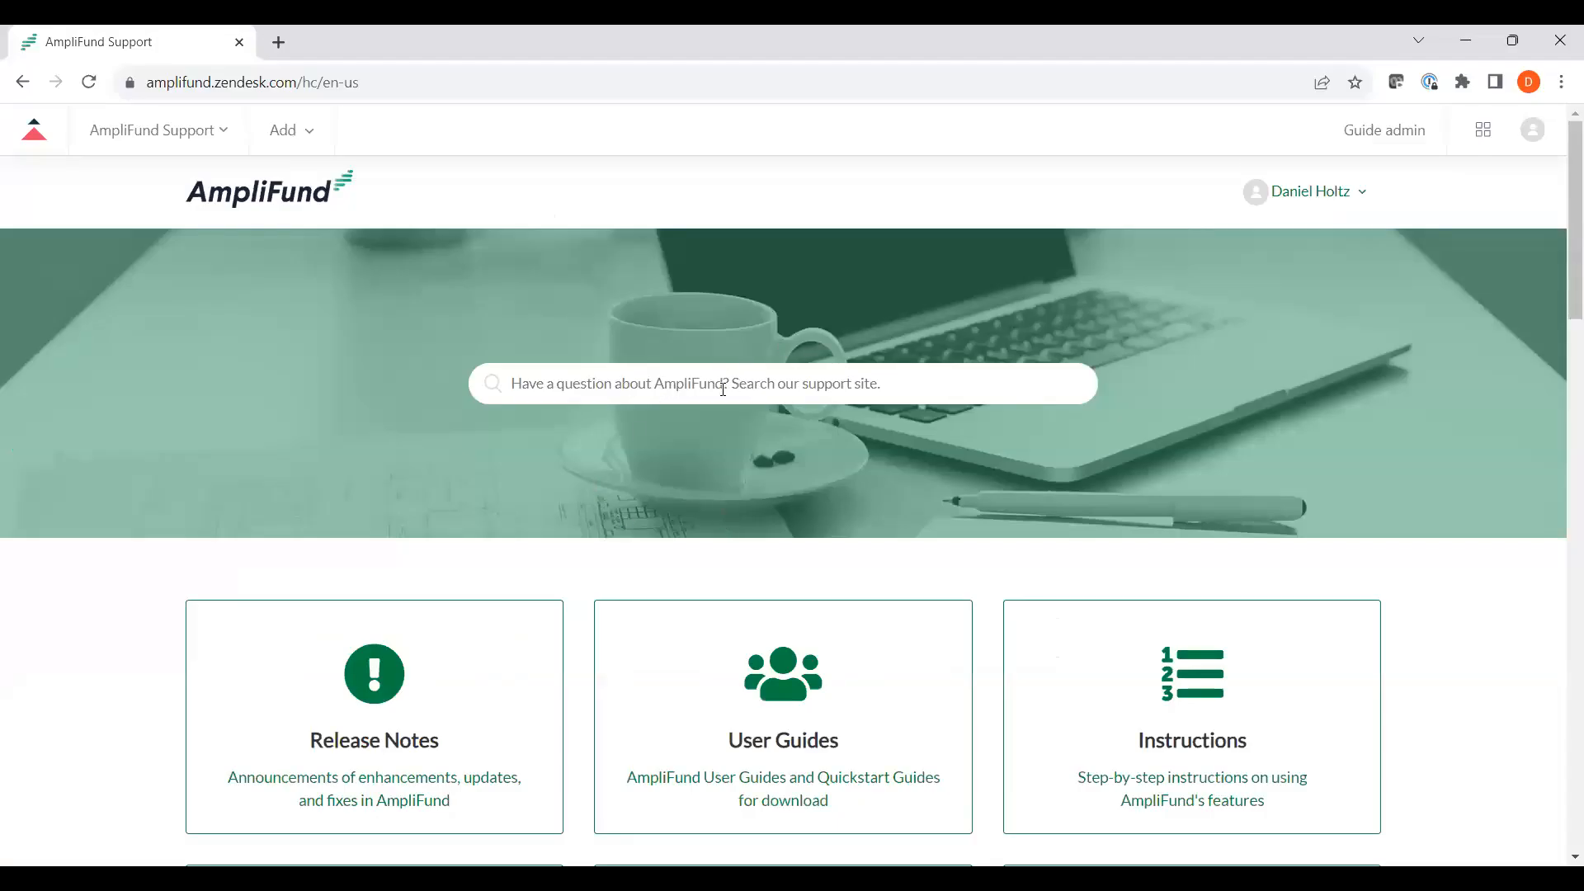
Browse the support home page categories and search the help center for 'file typ'.
{"action": "scroll", "coordinate": [782, 446], "scroll_direction": "down", "scroll_amount": 1}
{"action": "scroll", "coordinate": [781, 444], "scroll_direction": "down", "scroll_amount": 2}
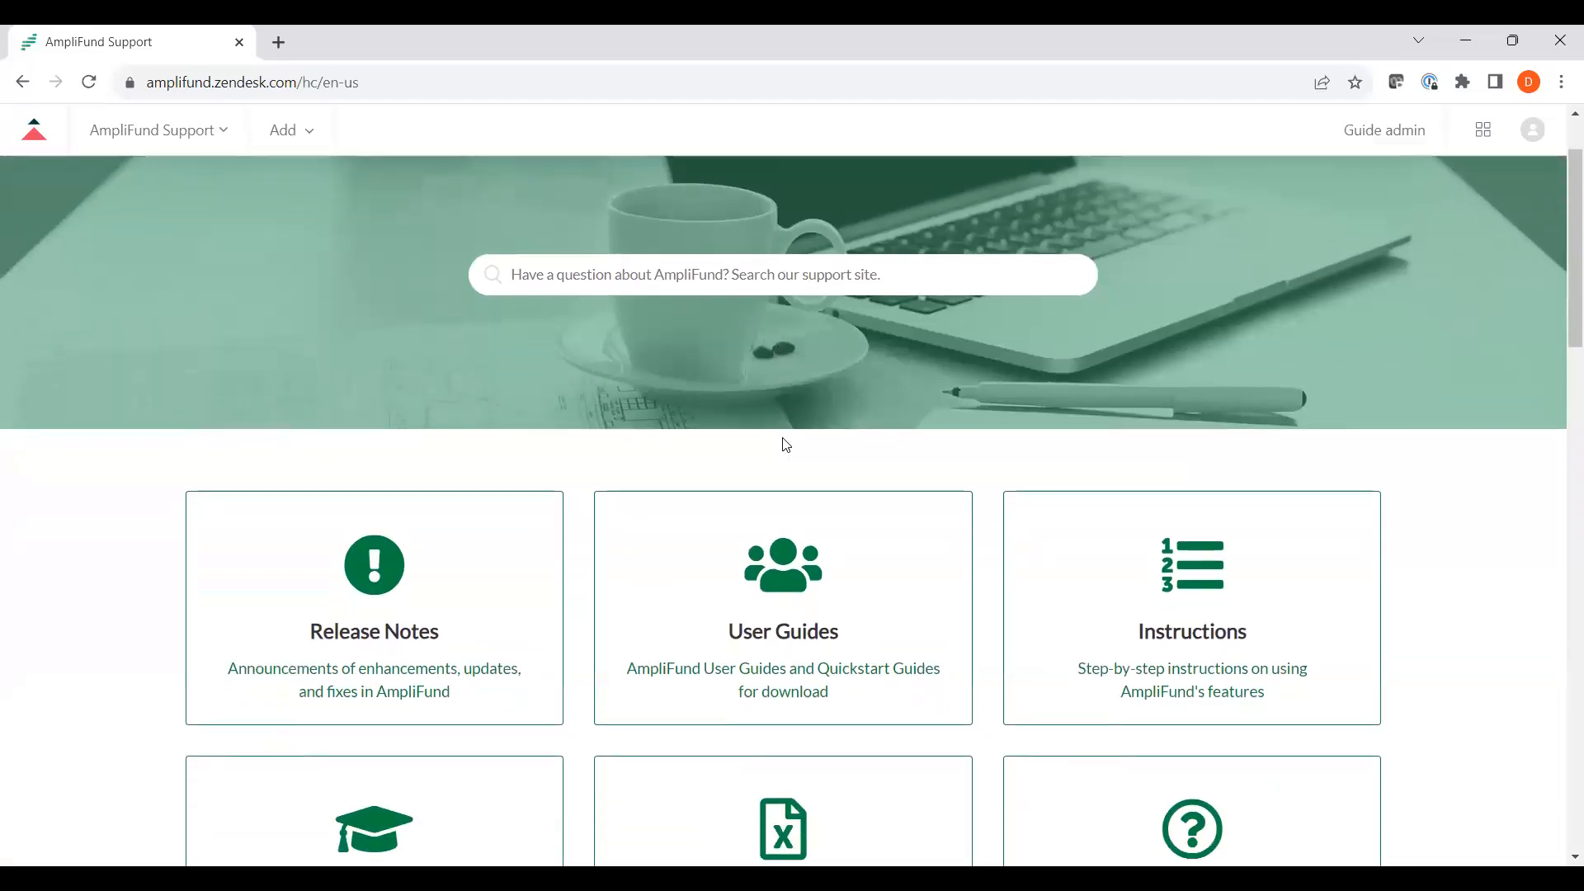
{"action": "scroll", "coordinate": [982, 577], "scroll_direction": "down", "scroll_amount": 1}
{"action": "scroll", "coordinate": [992, 595], "scroll_direction": "down", "scroll_amount": 2}
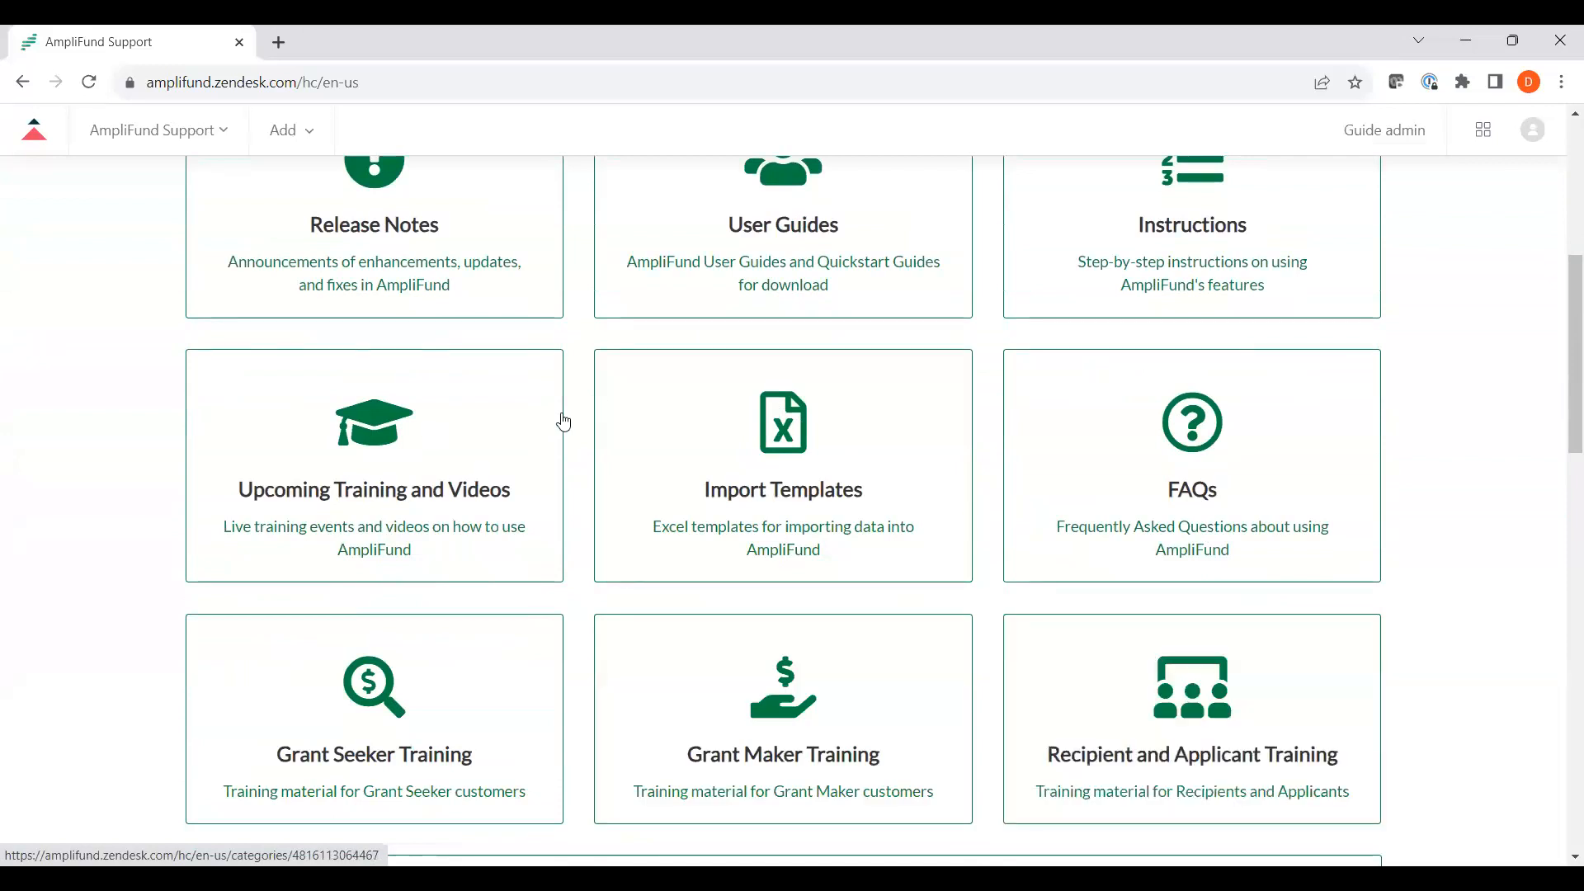
{"action": "scroll", "coordinate": [565, 423], "scroll_direction": "up", "scroll_amount": 6}
{"action": "left_click", "coordinate": [656, 373]}
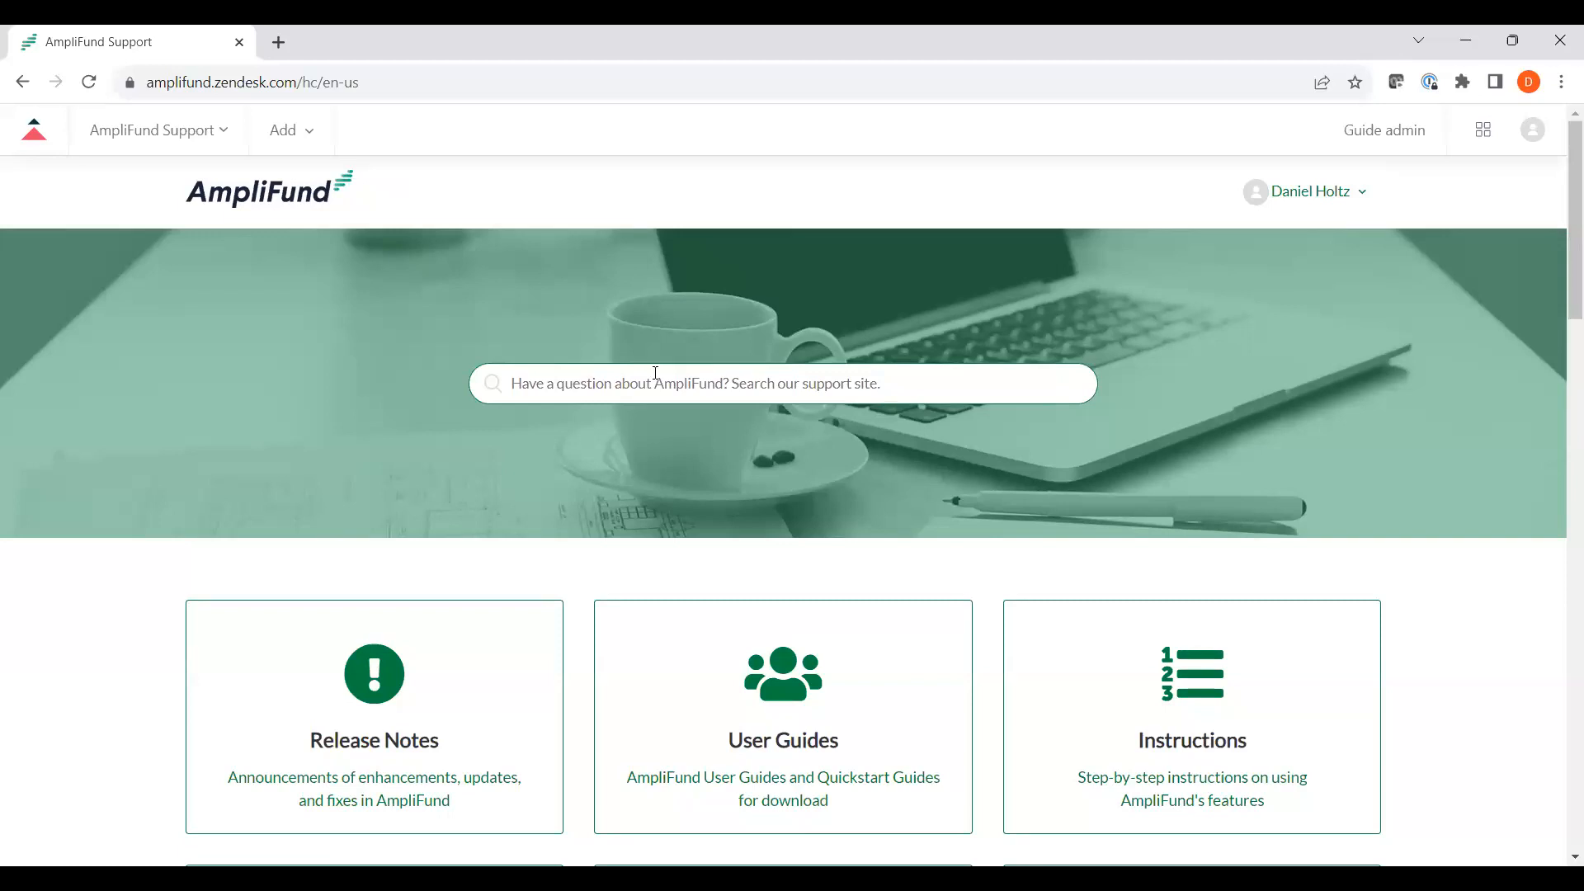
{"action": "type", "text": "file ty"}
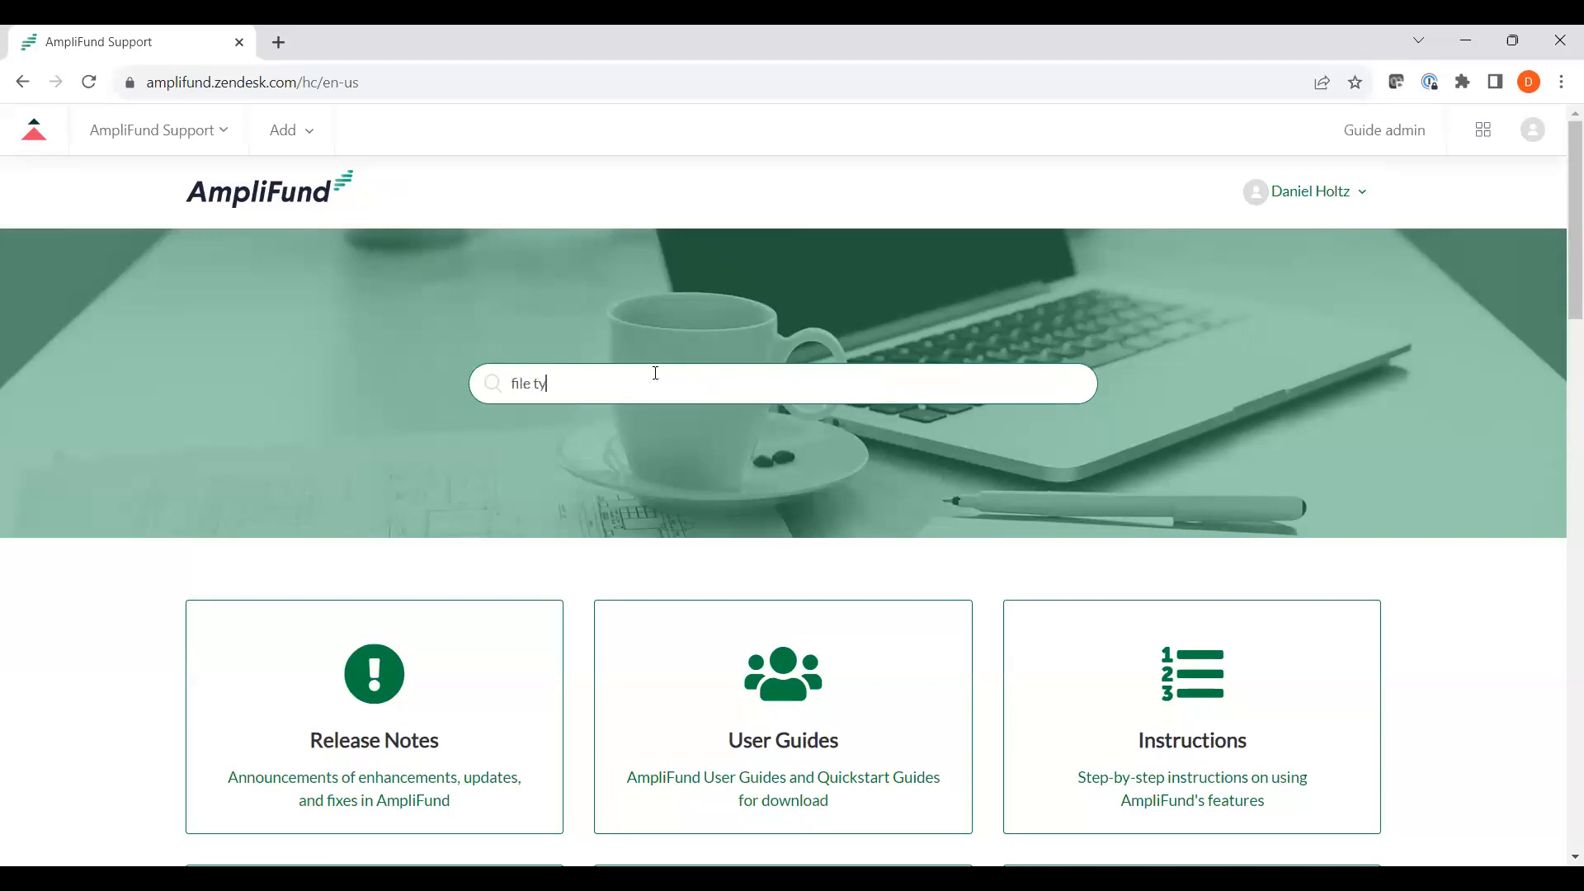
{"action": "type", "text": "p"}
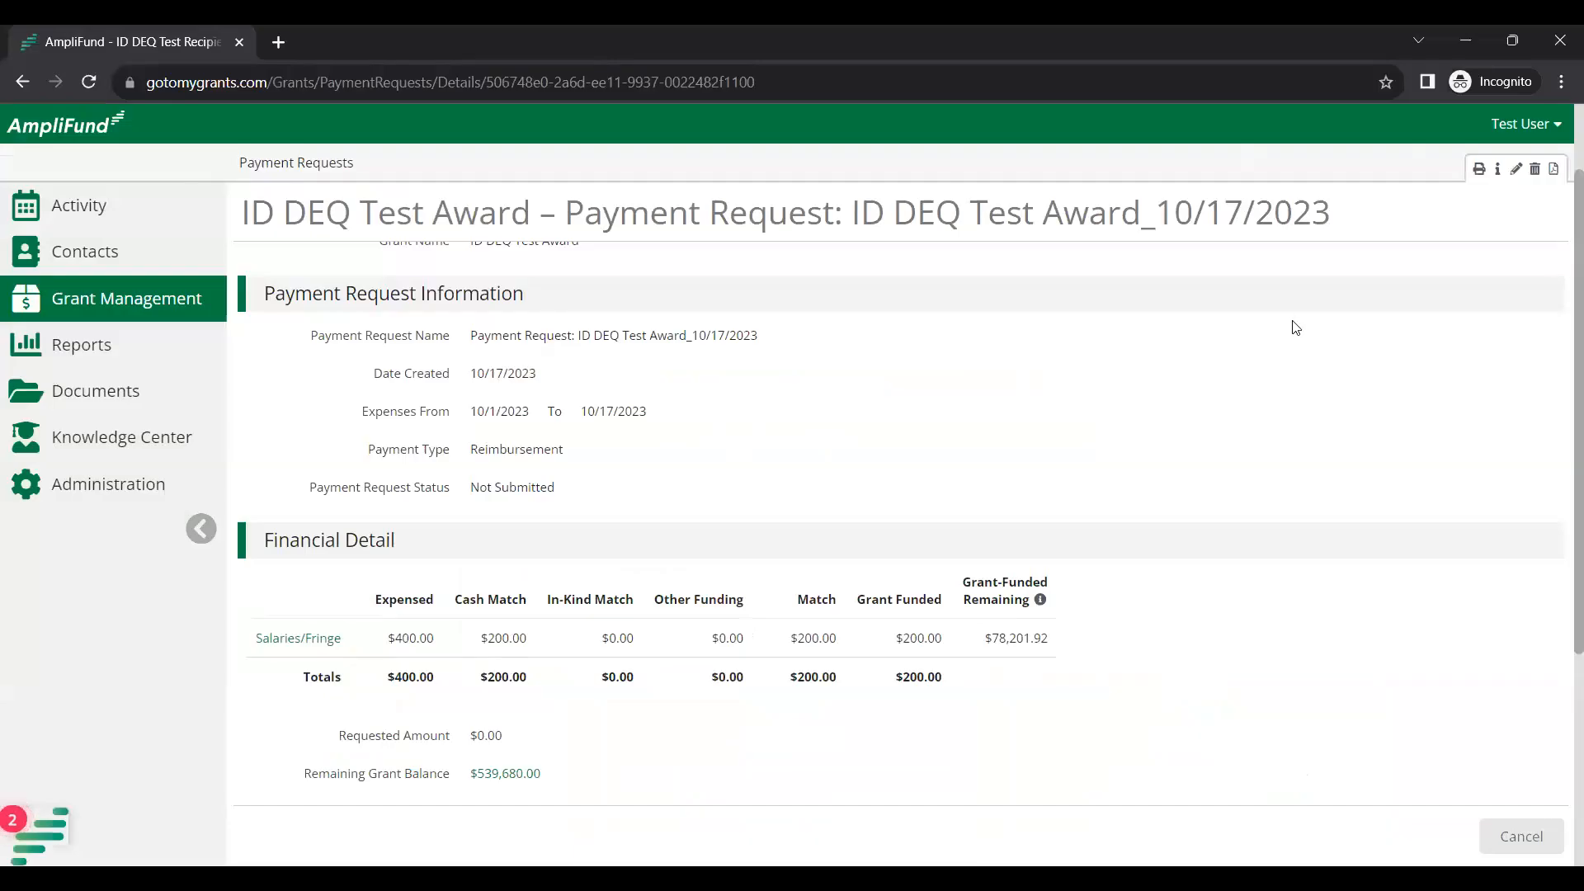
{"action": "left_click", "coordinate": [1532, 139]}
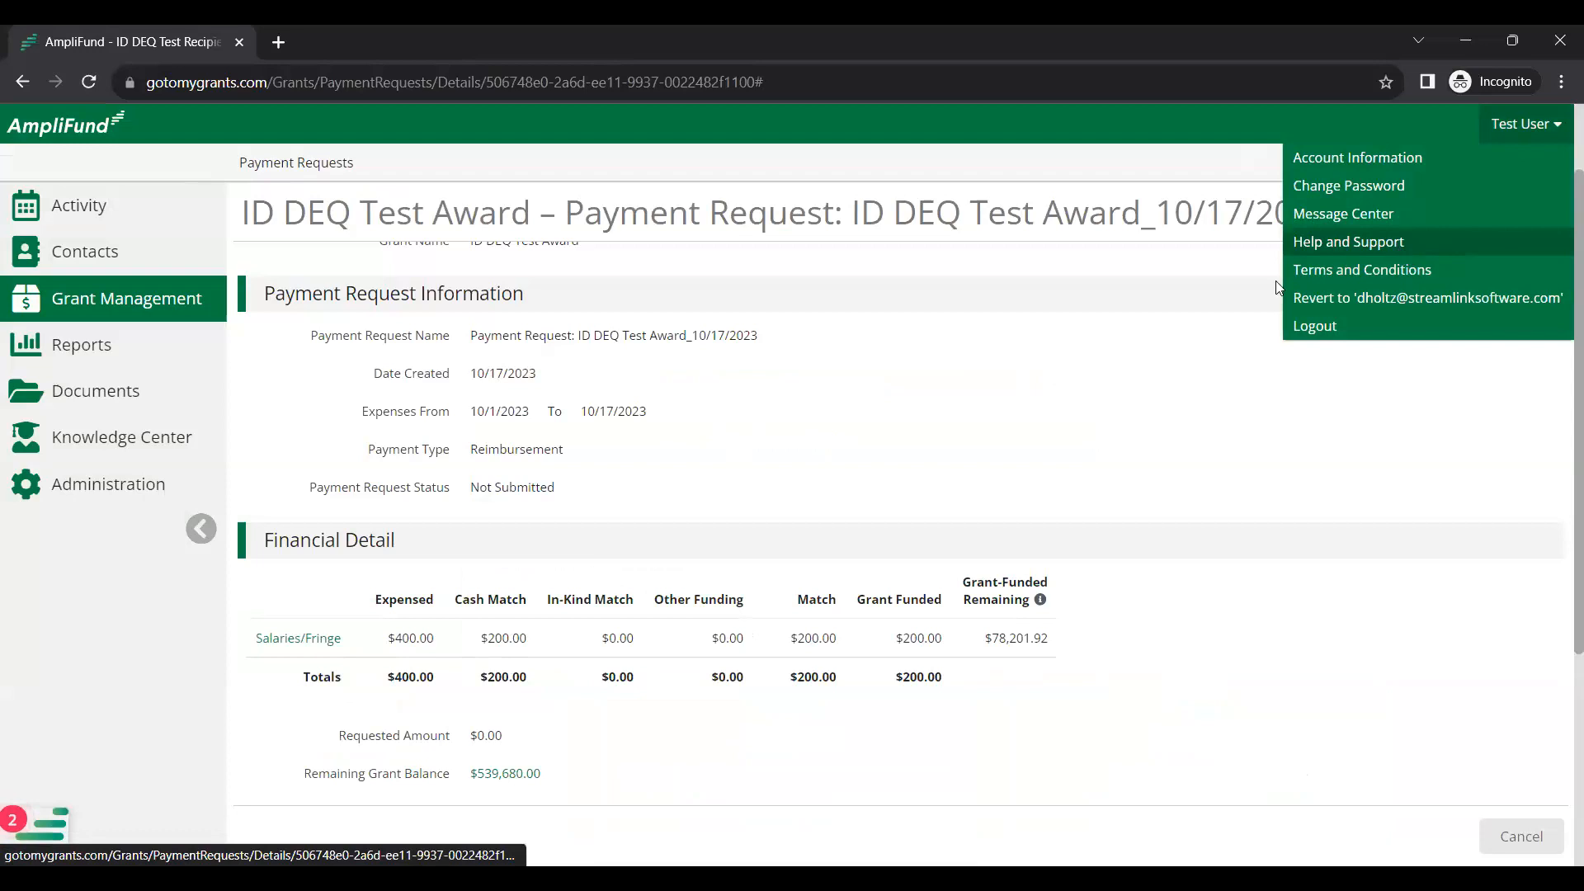
{"action": "left_click", "coordinate": [1191, 361]}
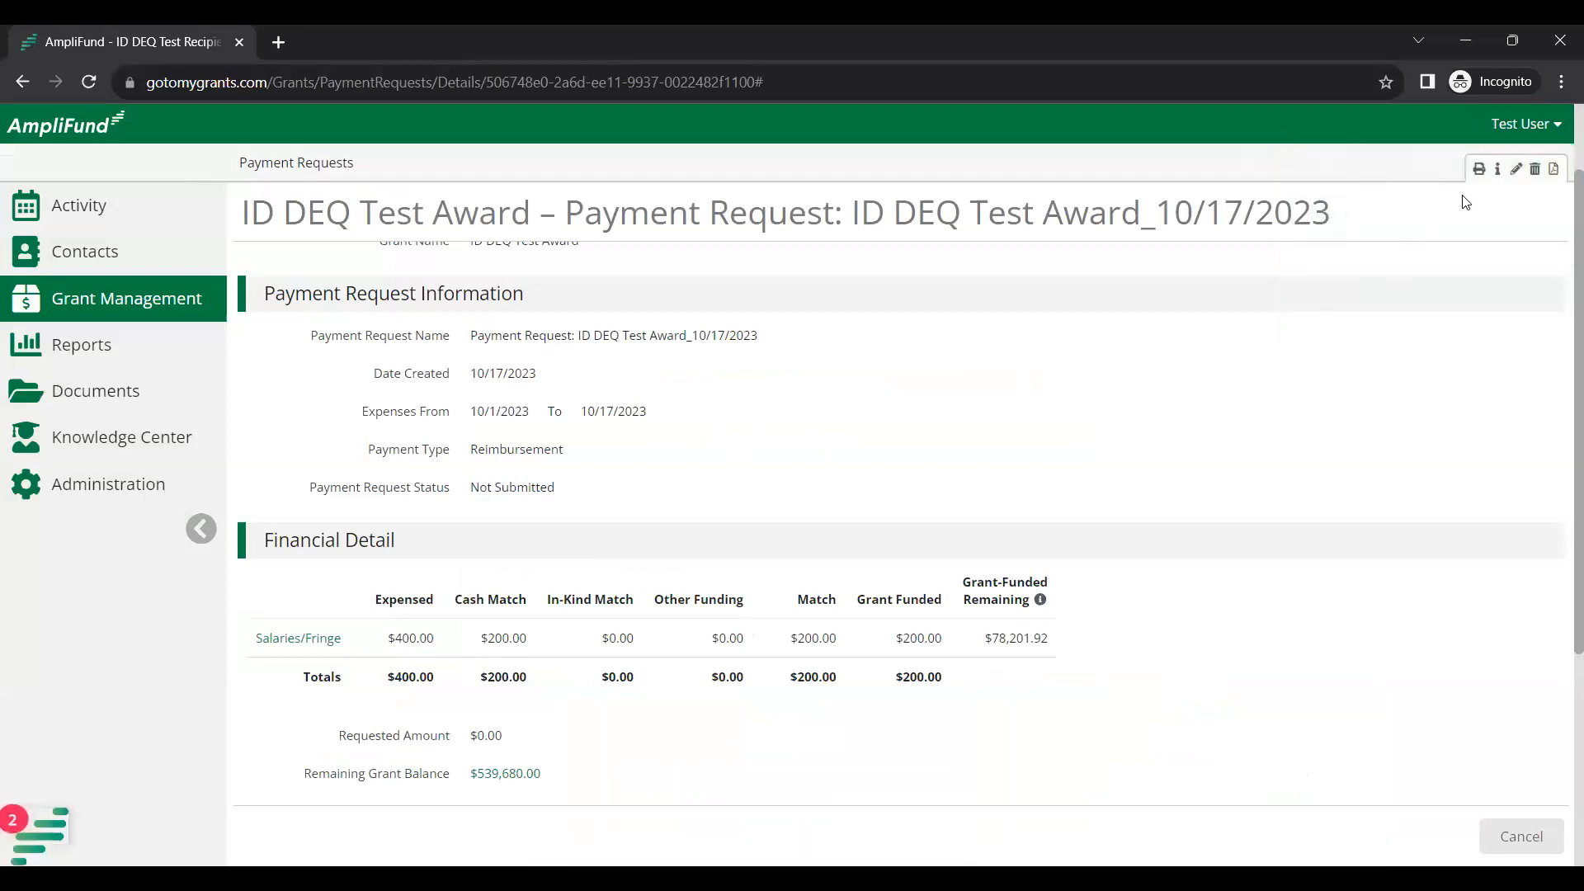
{"action": "left_click", "coordinate": [1498, 170]}
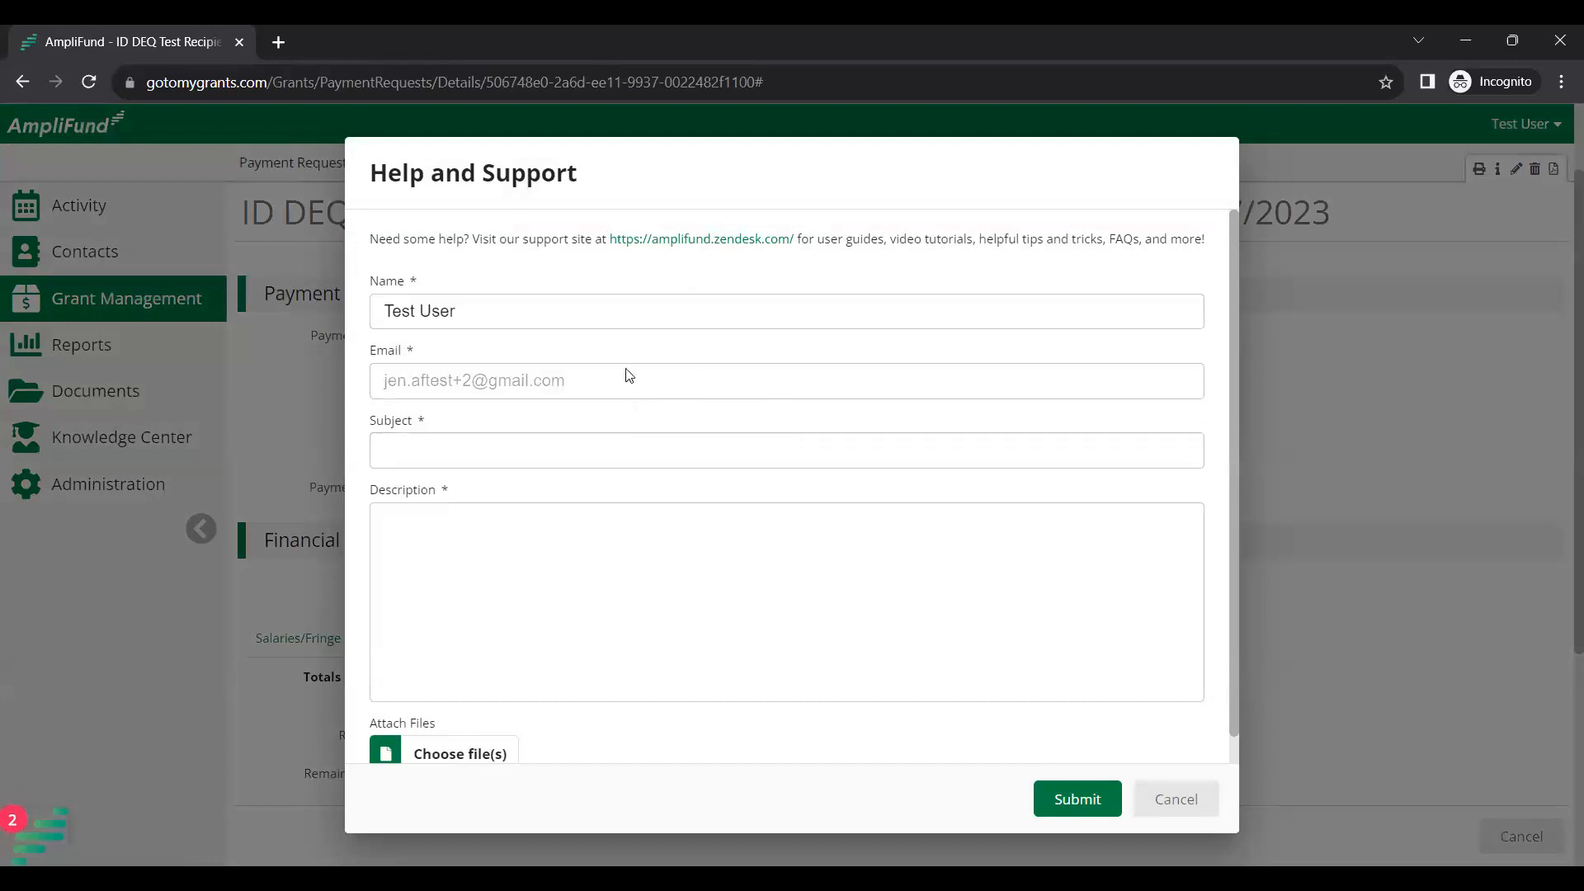
{"action": "left_click", "coordinate": [653, 443]}
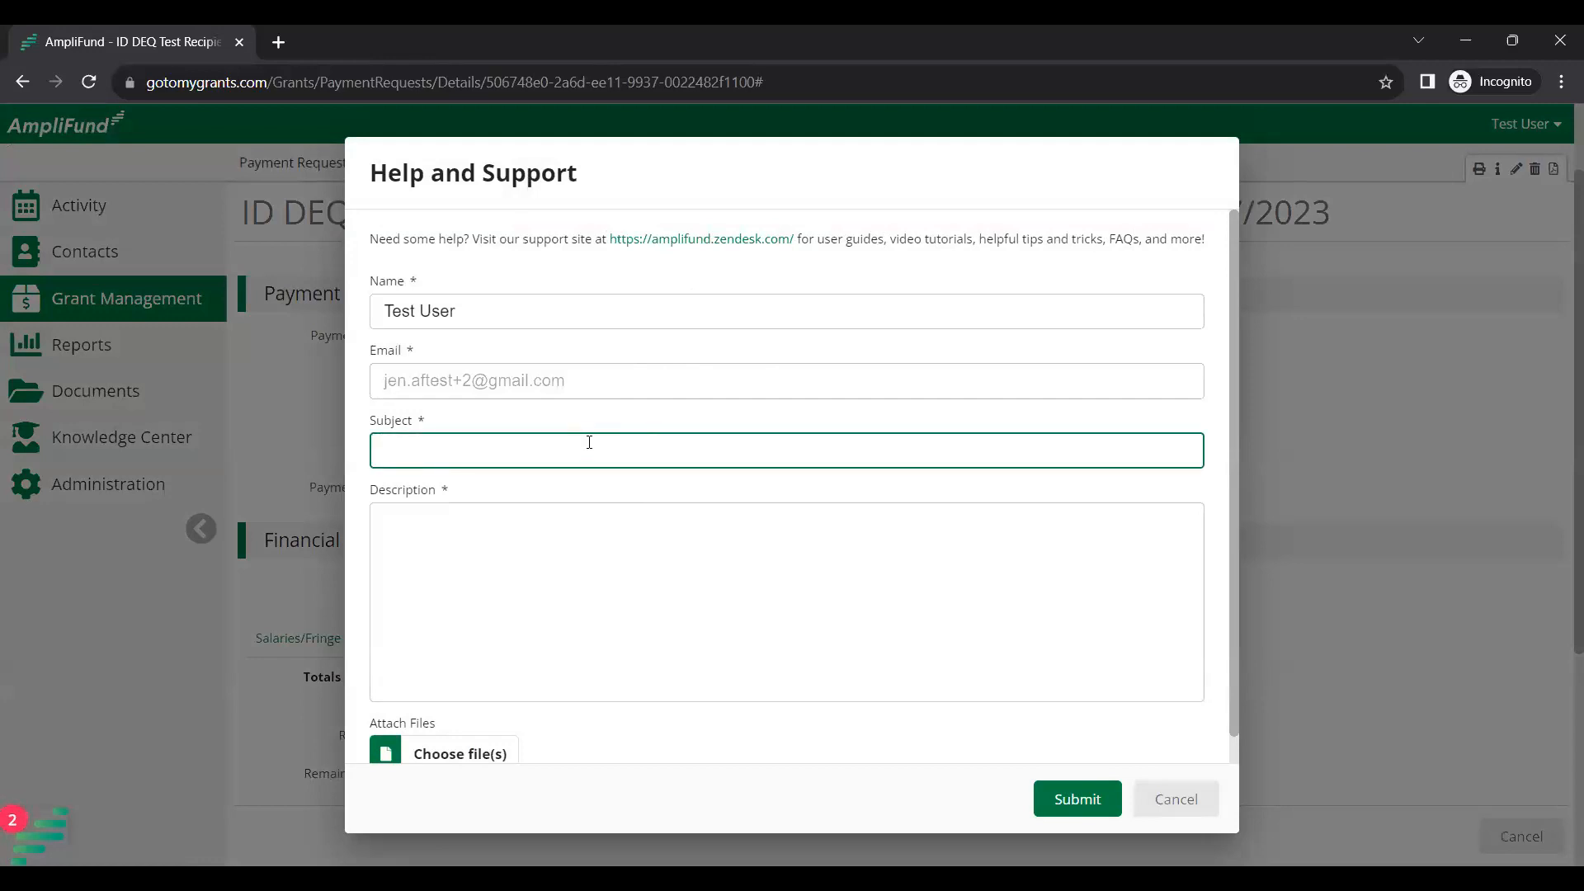
{"action": "left_click", "coordinate": [568, 518]}
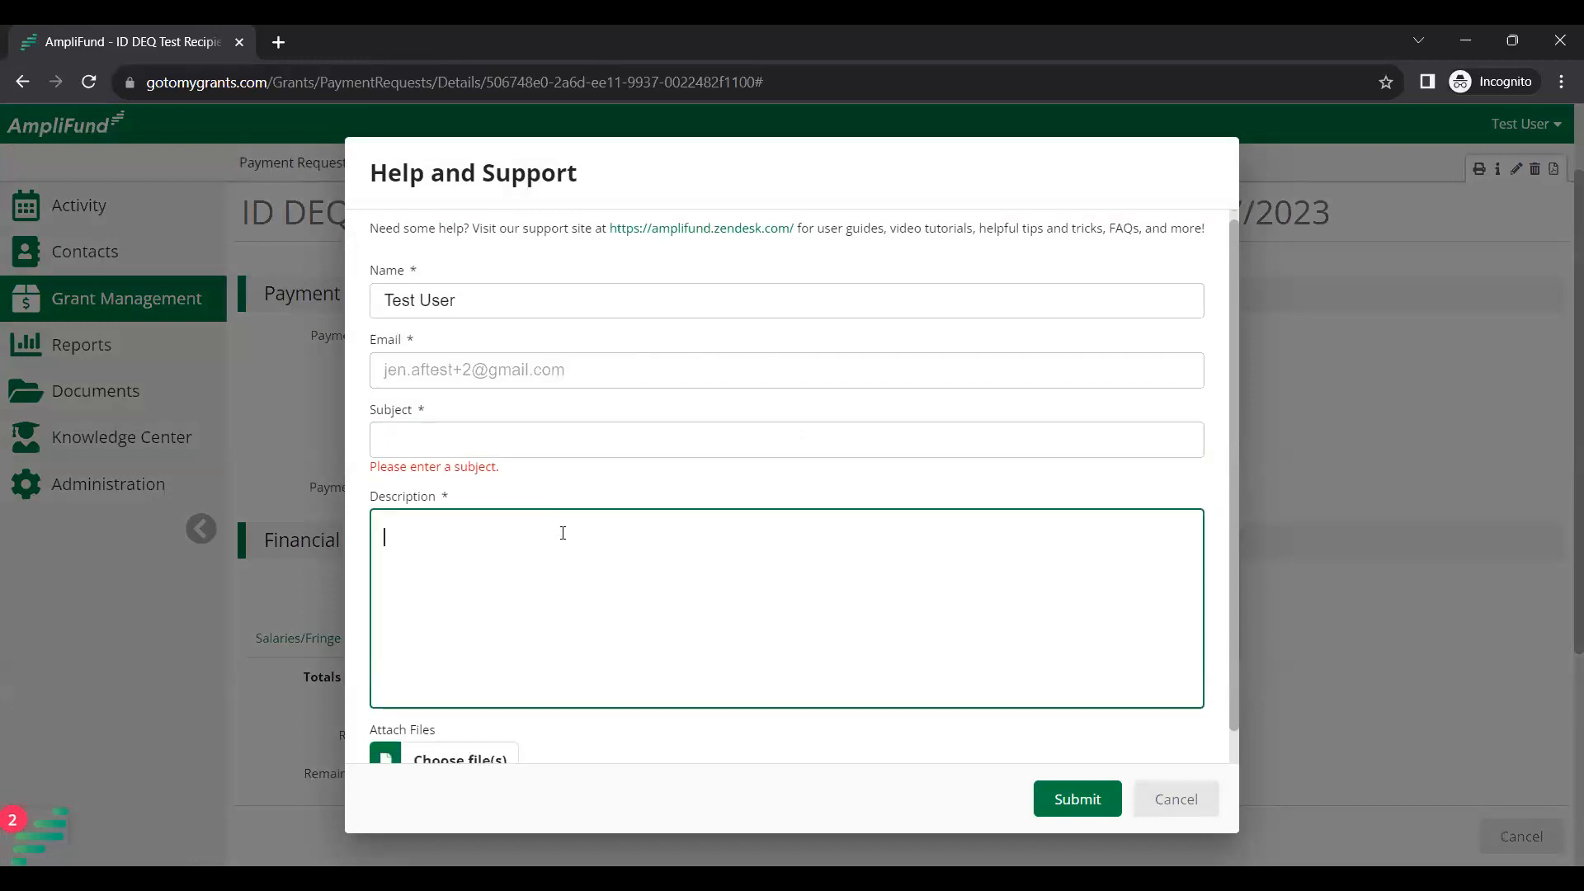
{"action": "scroll", "coordinate": [563, 578], "scroll_direction": "down", "scroll_amount": 1}
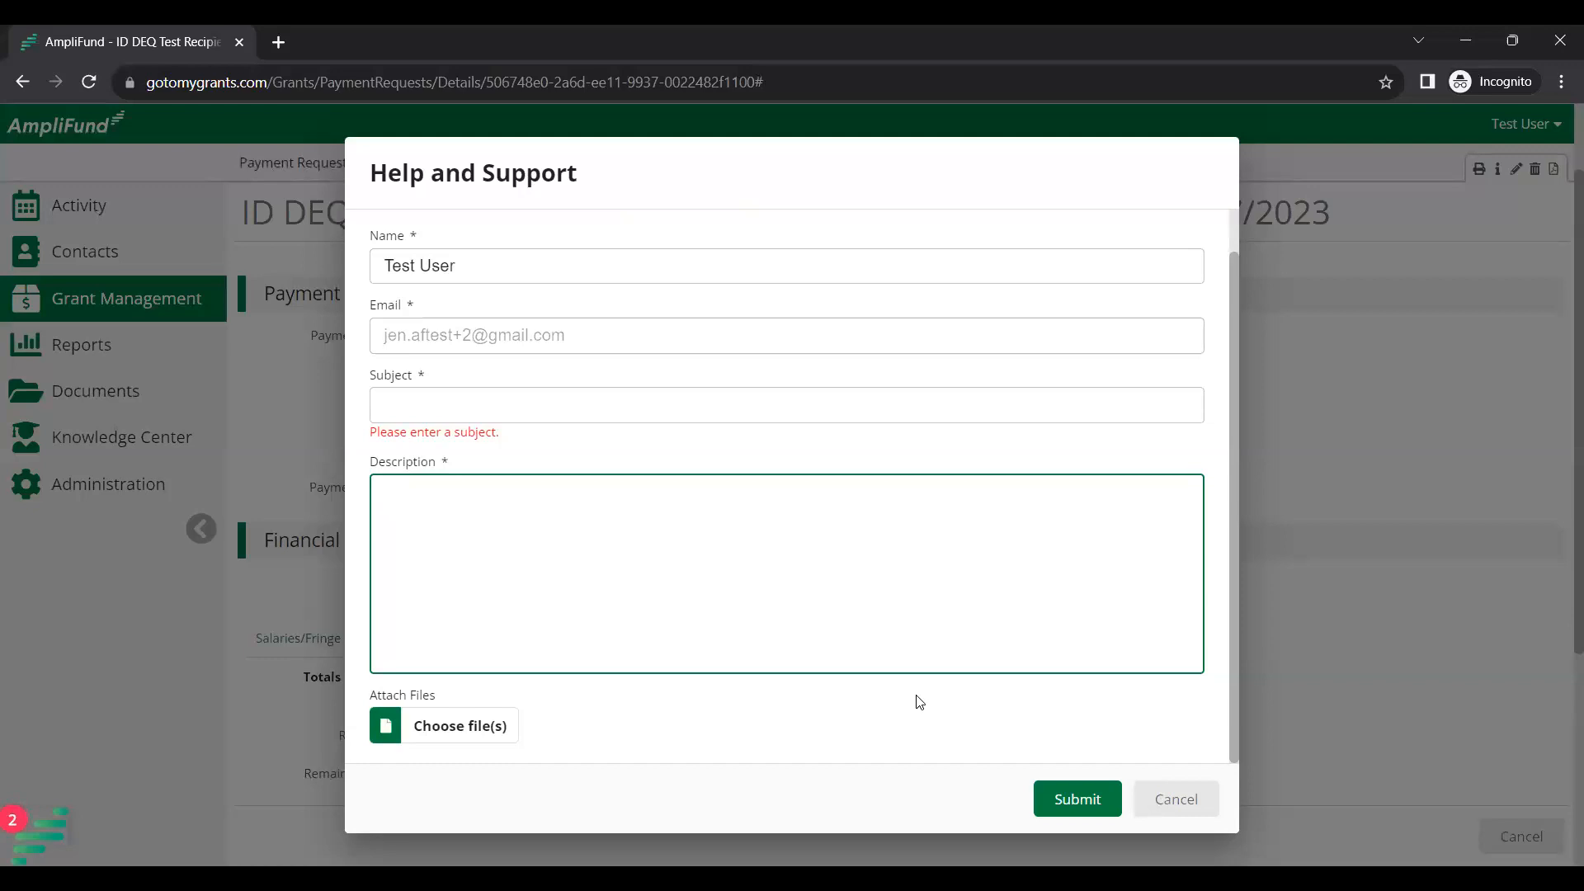
{"action": "left_click", "coordinate": [1197, 815]}
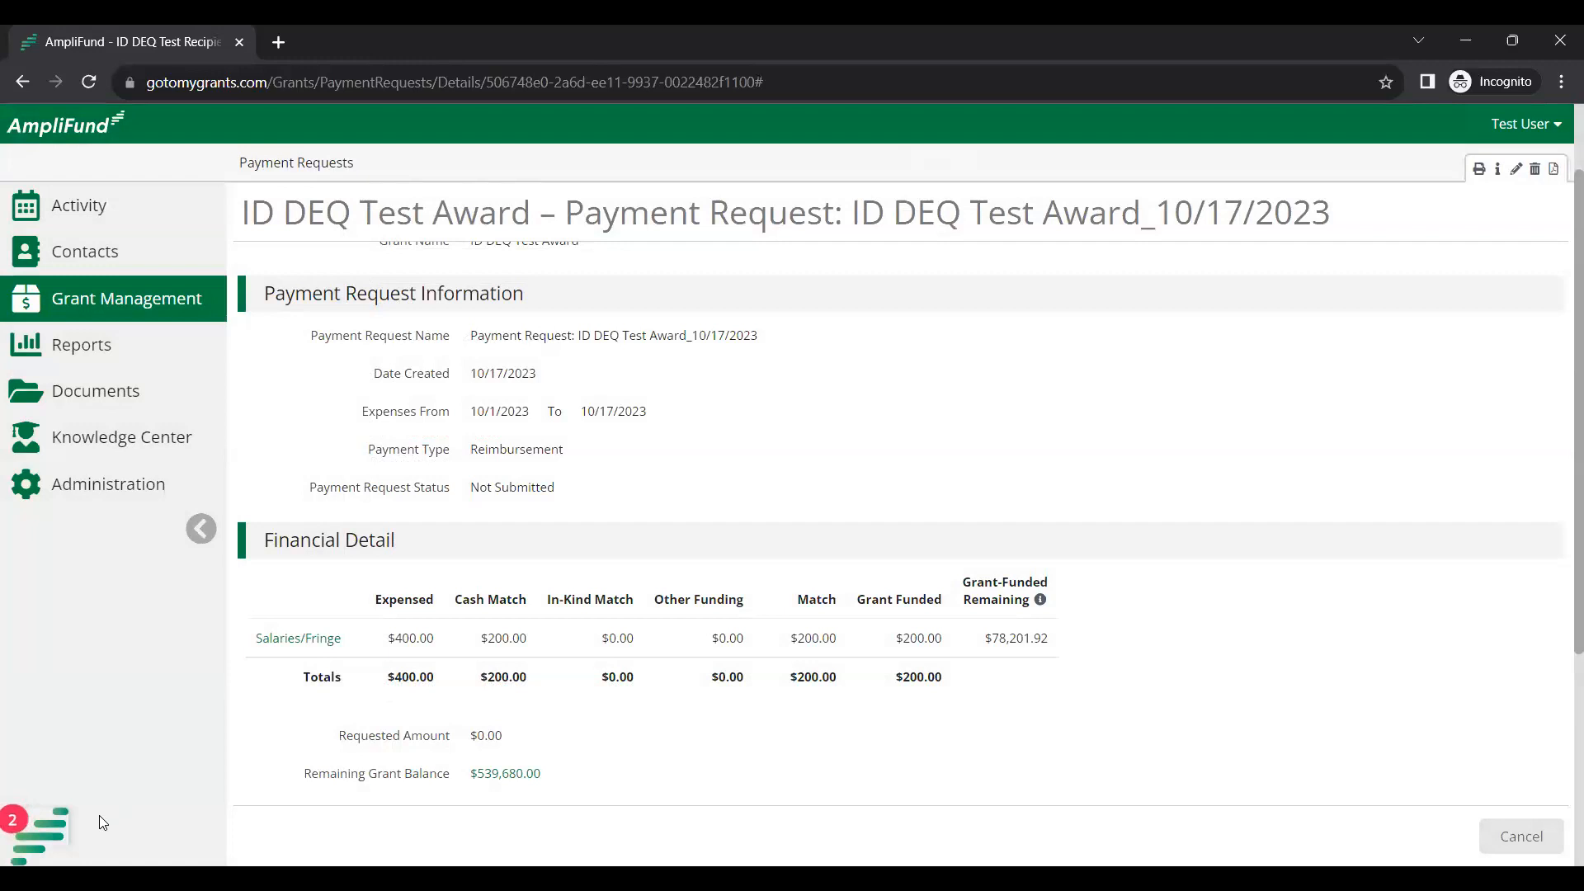
Show the Recipient Grant Management walkthroughs in the in-app Resource Center.
{"action": "left_click", "coordinate": [59, 833]}
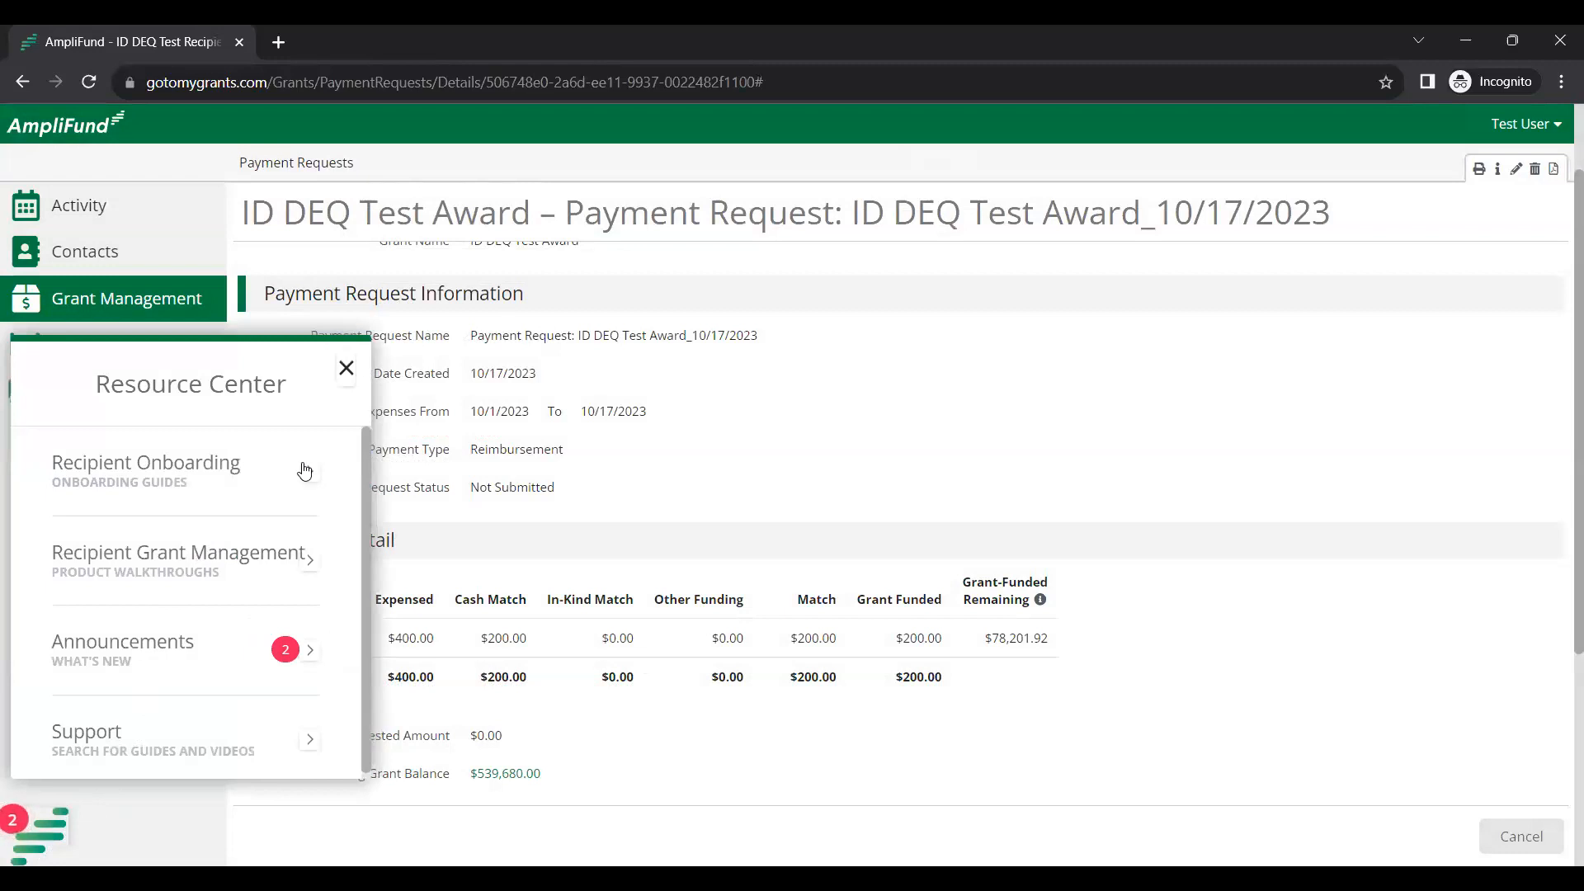
{"action": "left_click", "coordinate": [311, 568]}
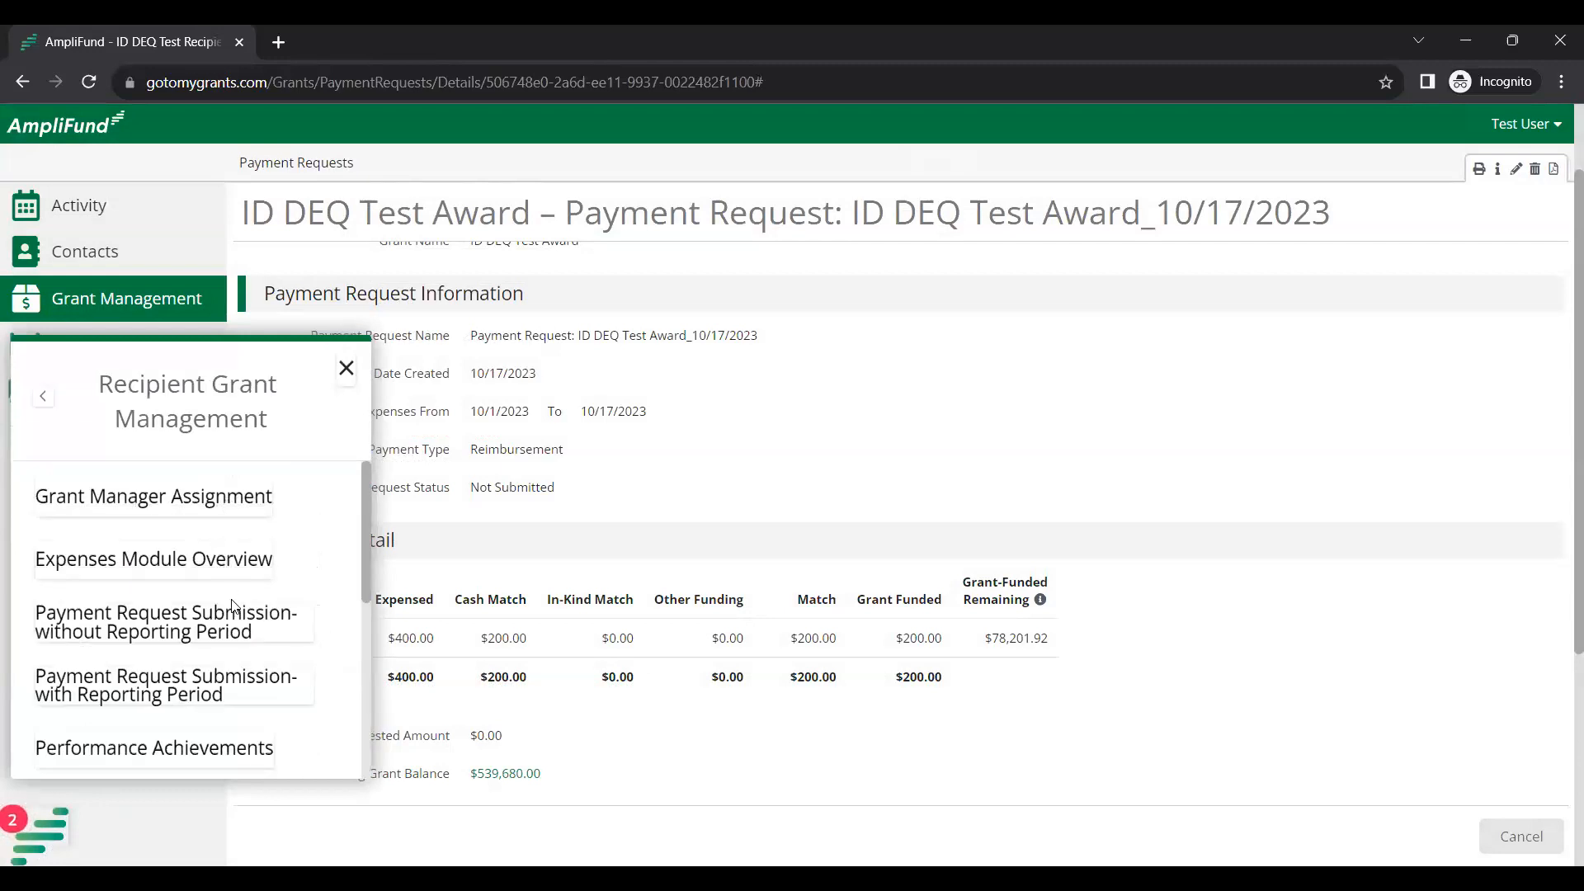
{"action": "scroll", "coordinate": [229, 652], "scroll_direction": "down", "scroll_amount": 1}
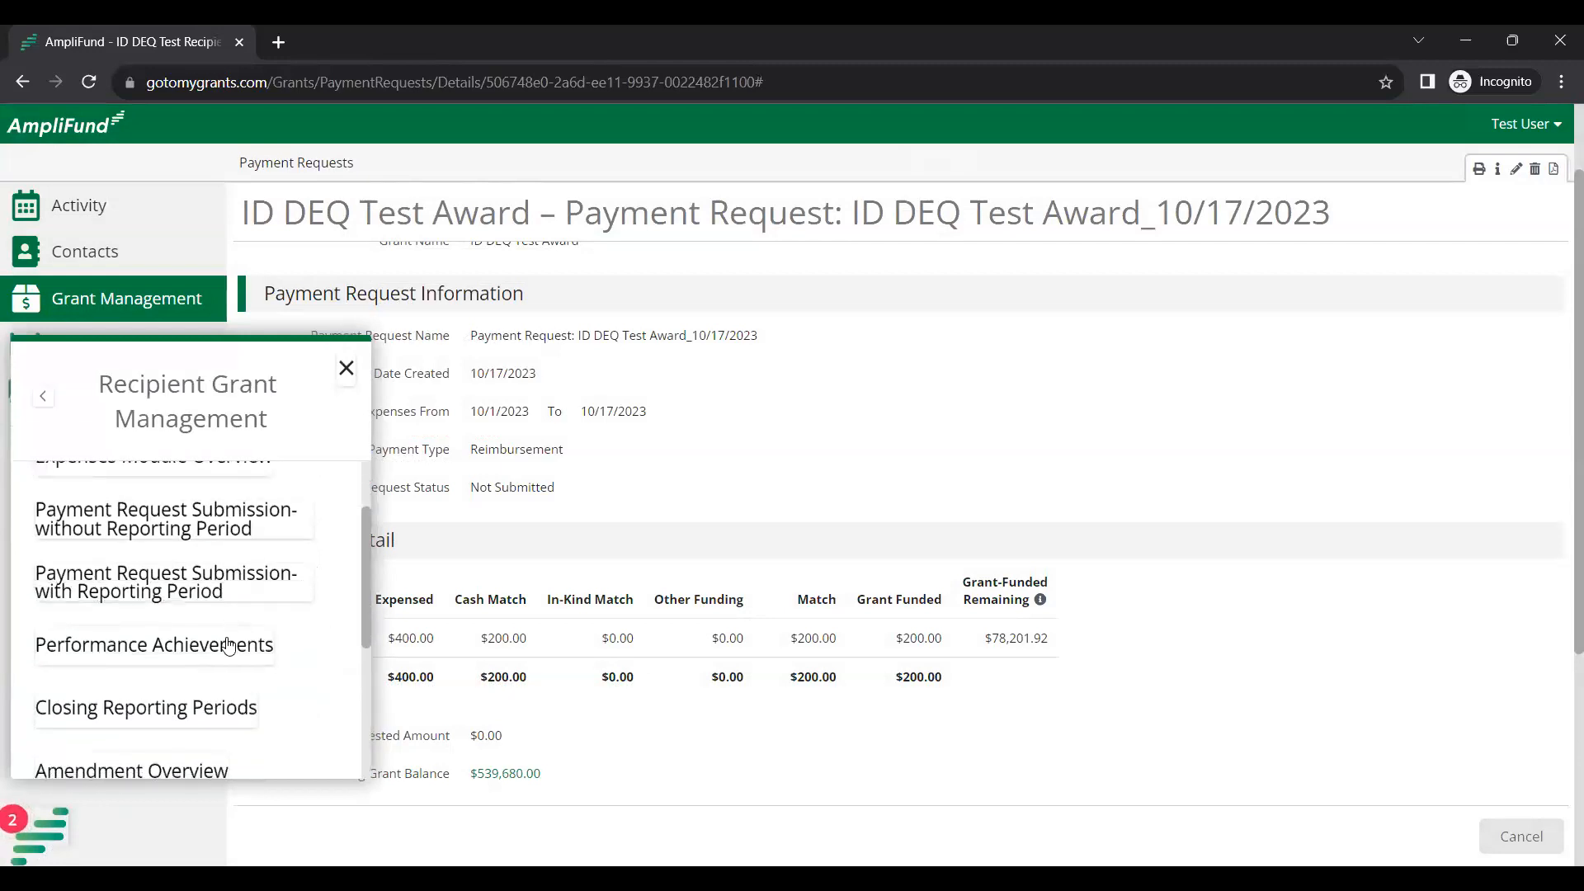
{"action": "scroll", "coordinate": [228, 646], "scroll_direction": "down", "scroll_amount": 1}
{"action": "scroll", "coordinate": [229, 647], "scroll_direction": "up", "scroll_amount": 3}
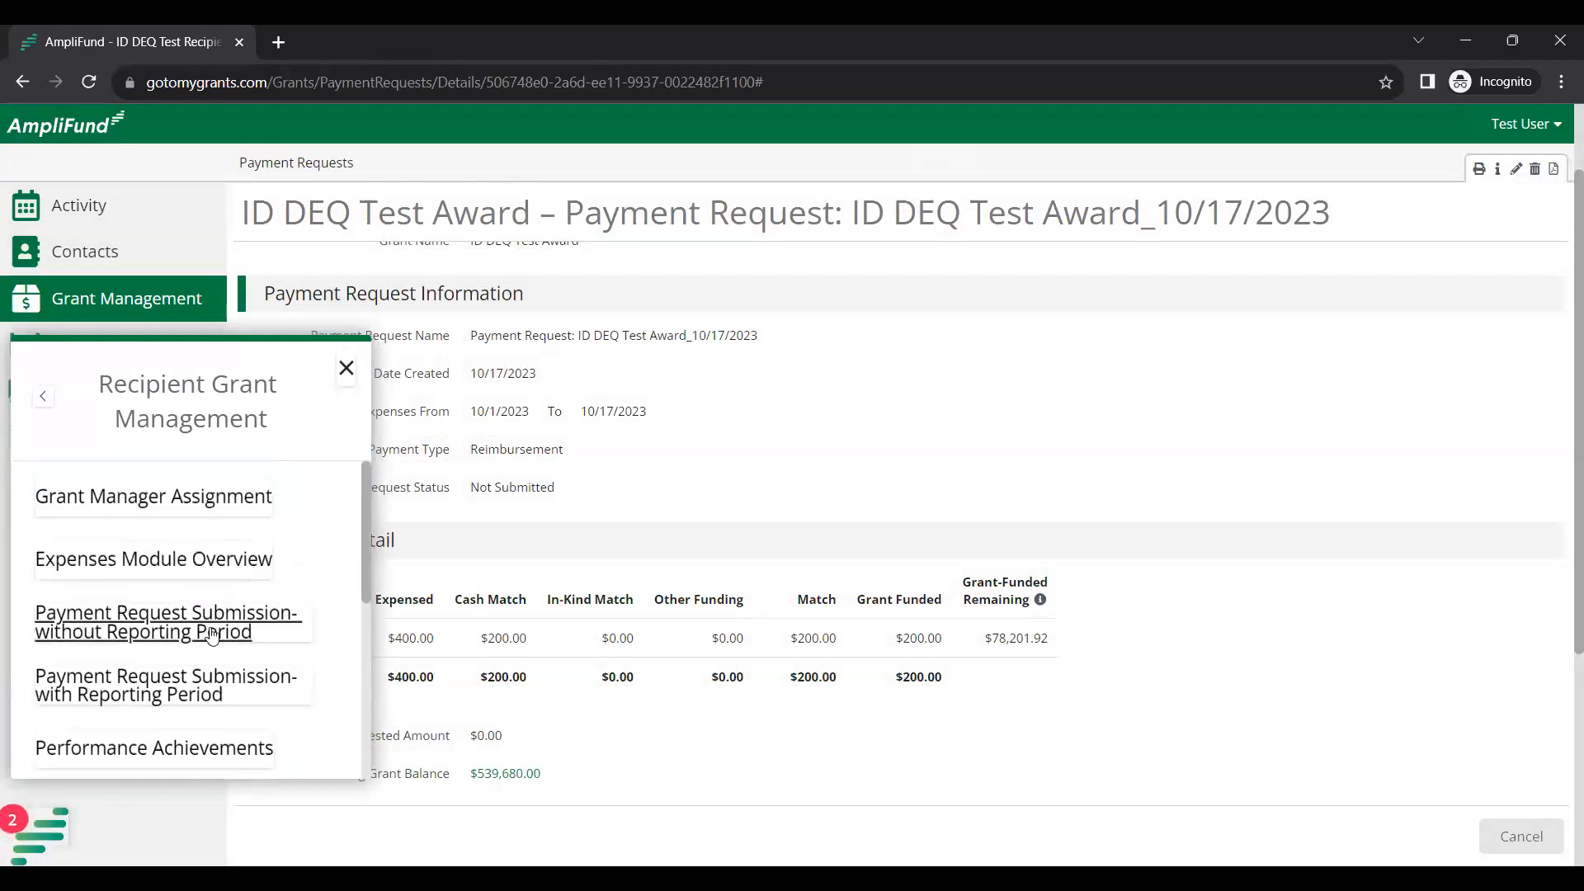
Launch Payment Request Submission-without Reporting Period via Take Me There!, then return to the first tab.
{"action": "left_click", "coordinate": [212, 635]}
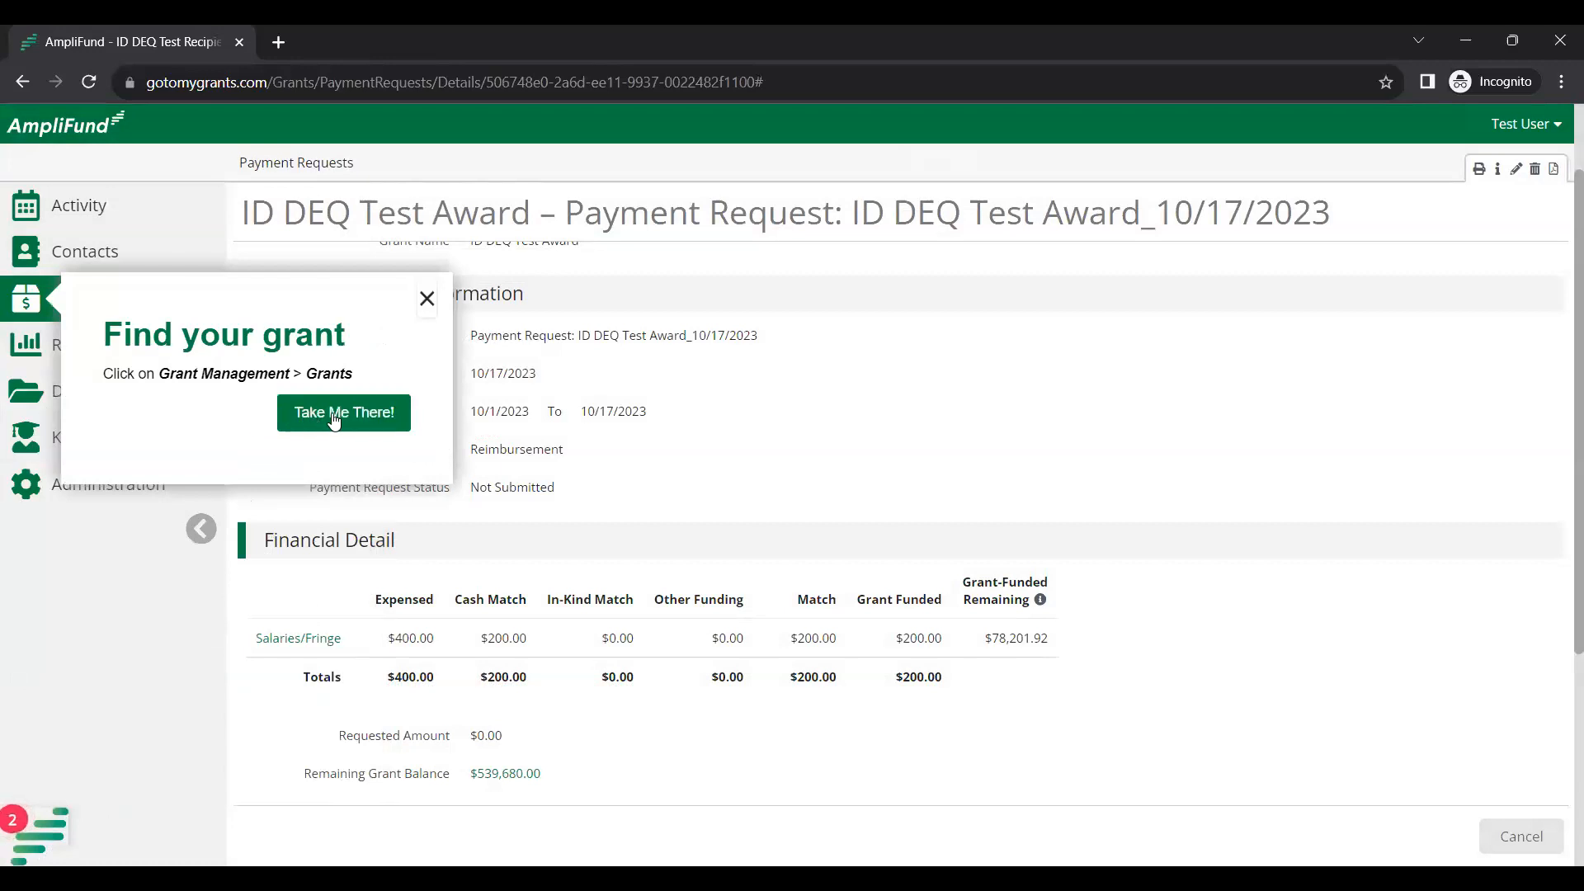
{"action": "left_click", "coordinate": [336, 417]}
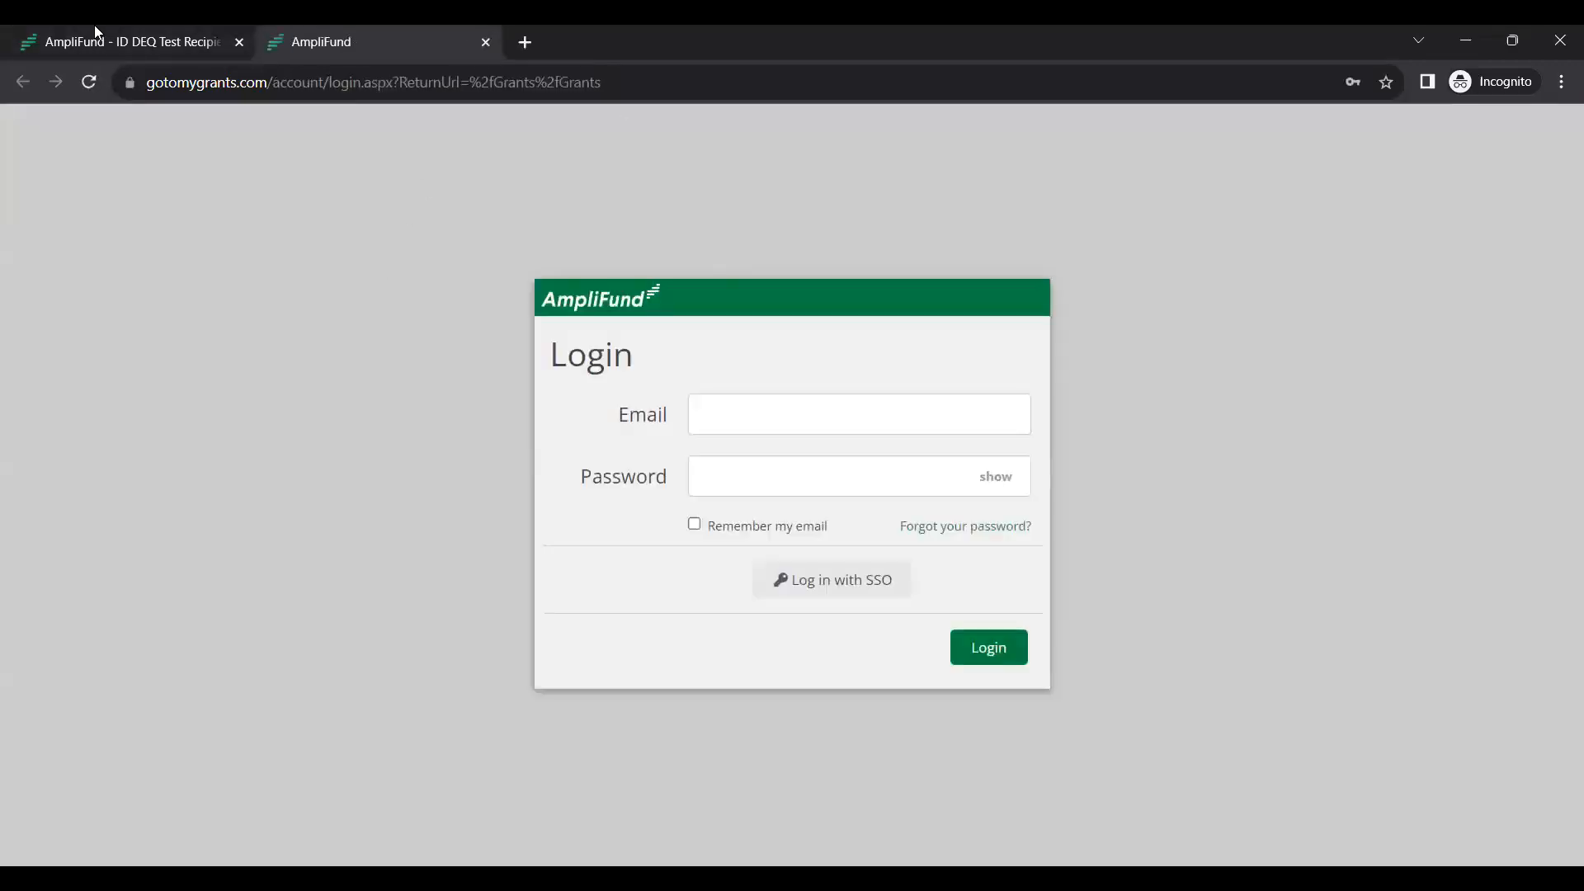
{"action": "left_click", "coordinate": [94, 25]}
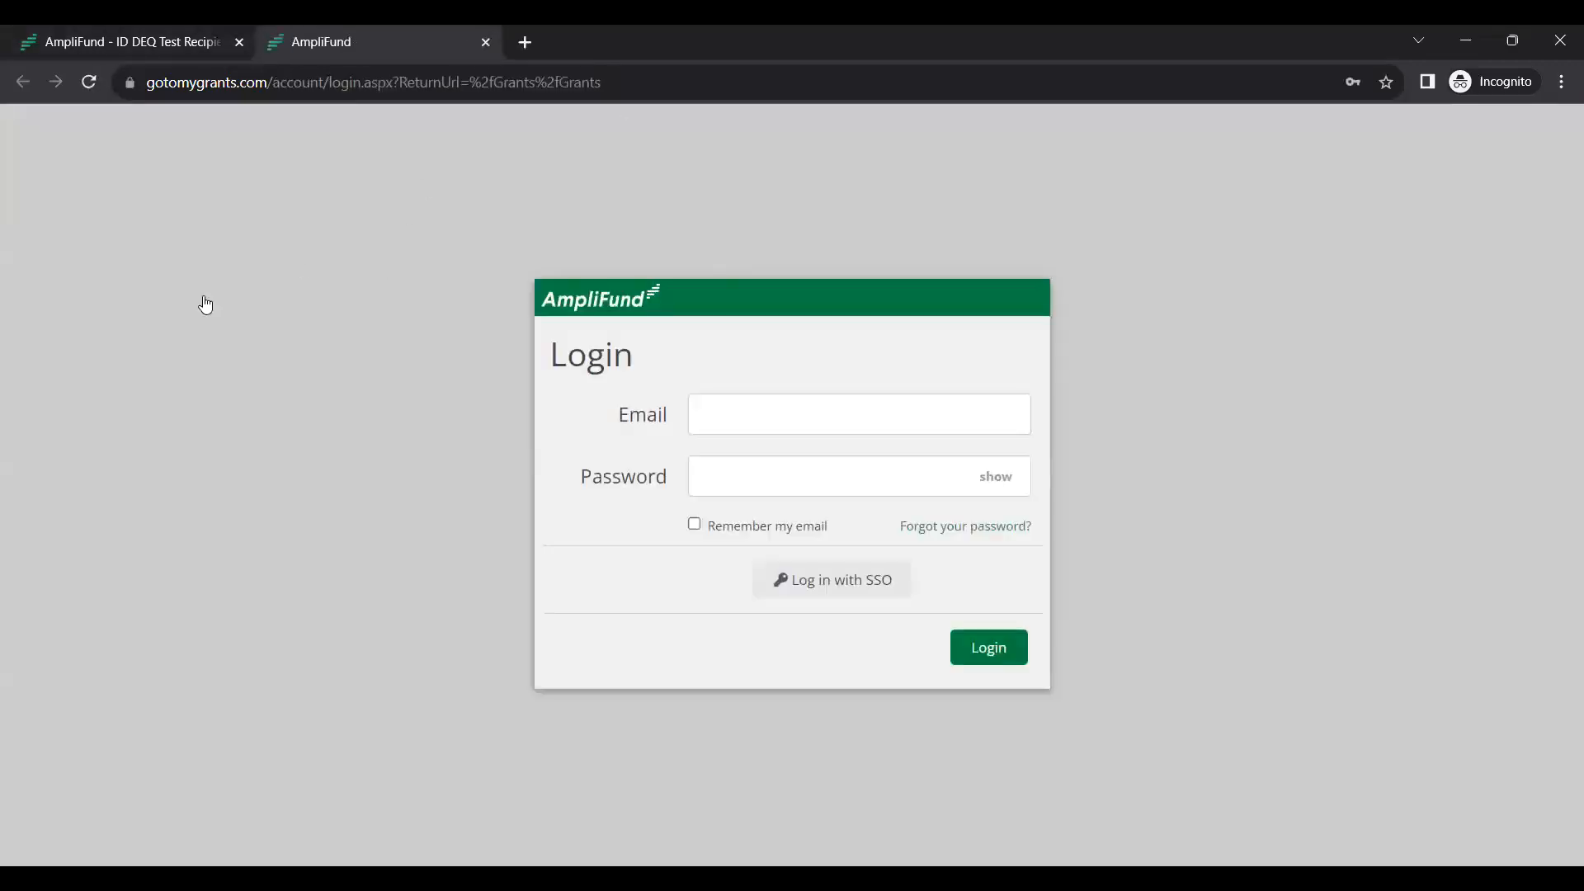